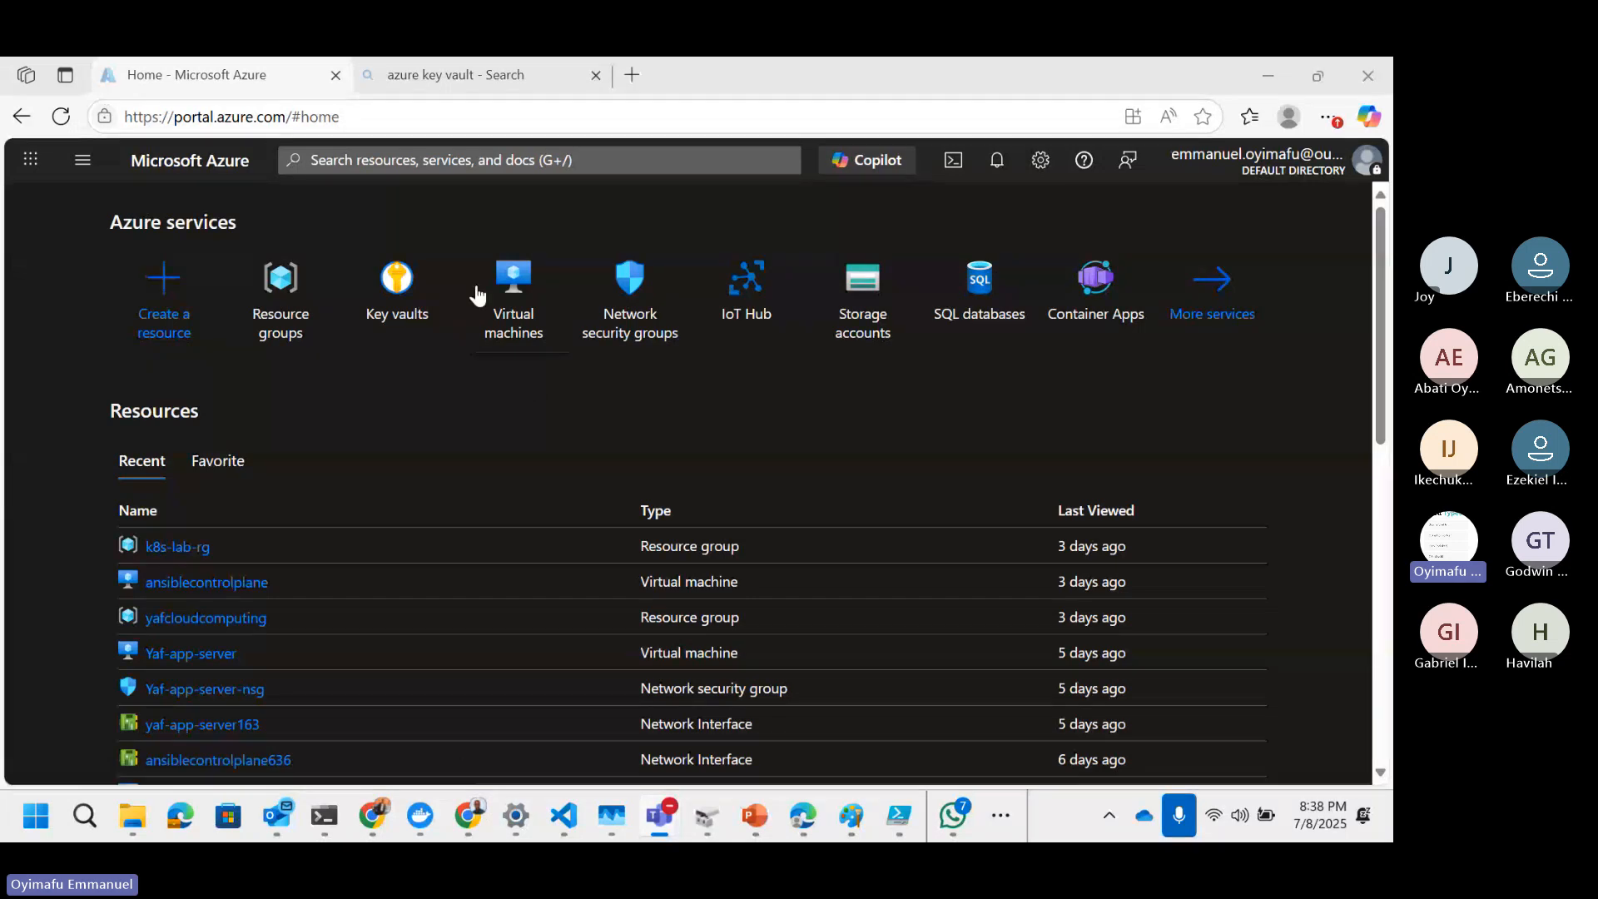
Step: Search the portal for virtual and open the Virtual machines service
{"action": "left_click", "coordinate": [500, 160]}
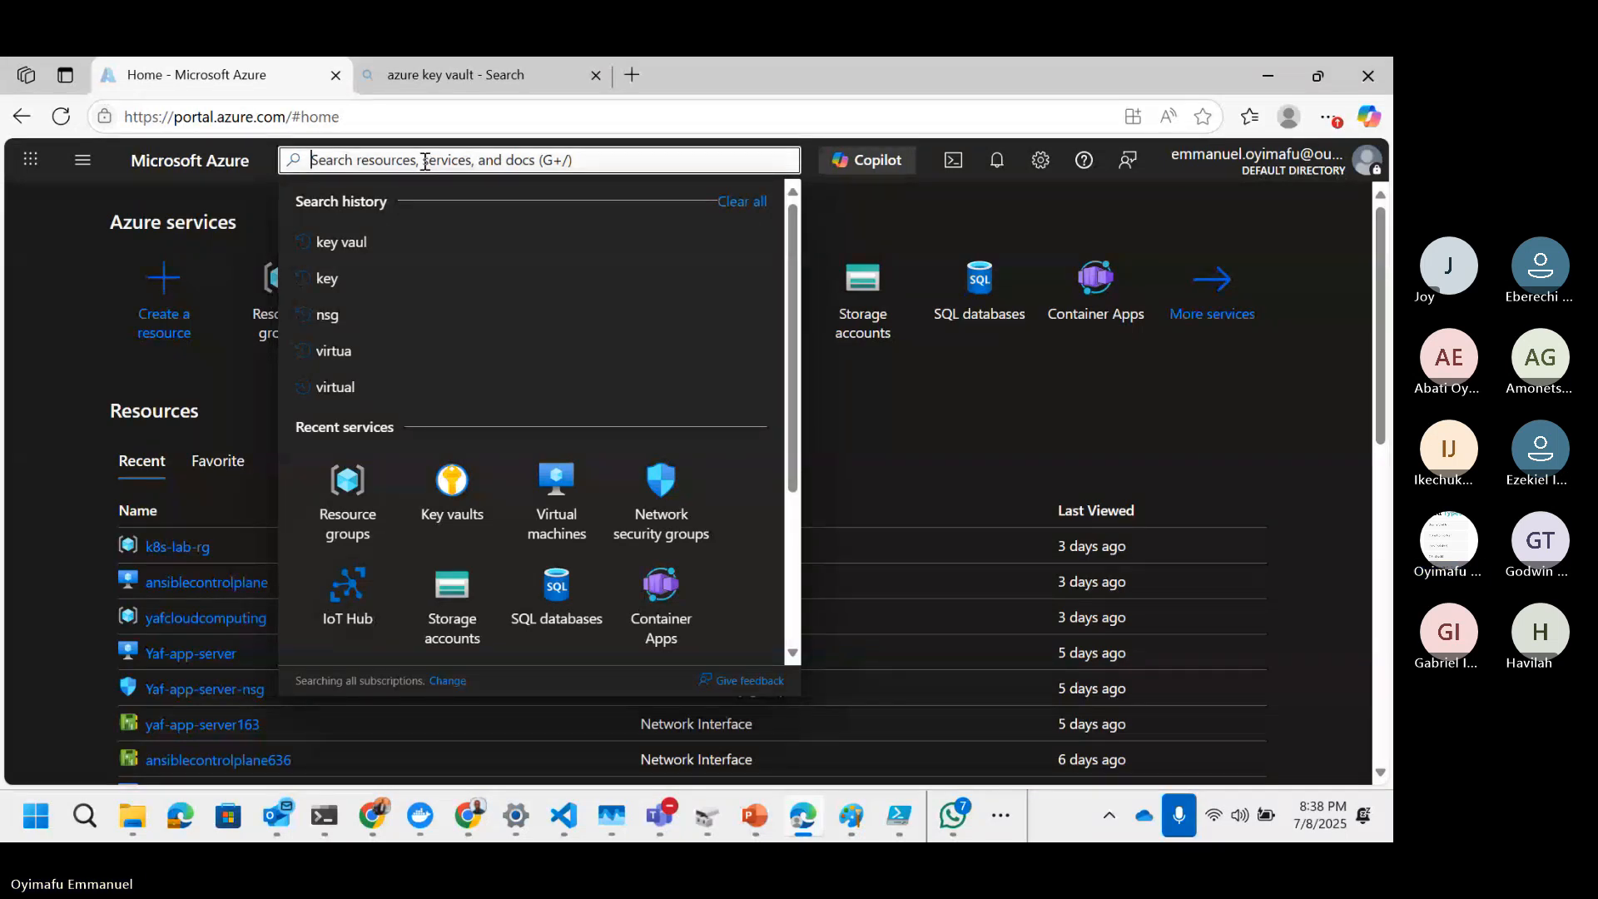
{"action": "type", "text": "vir"}
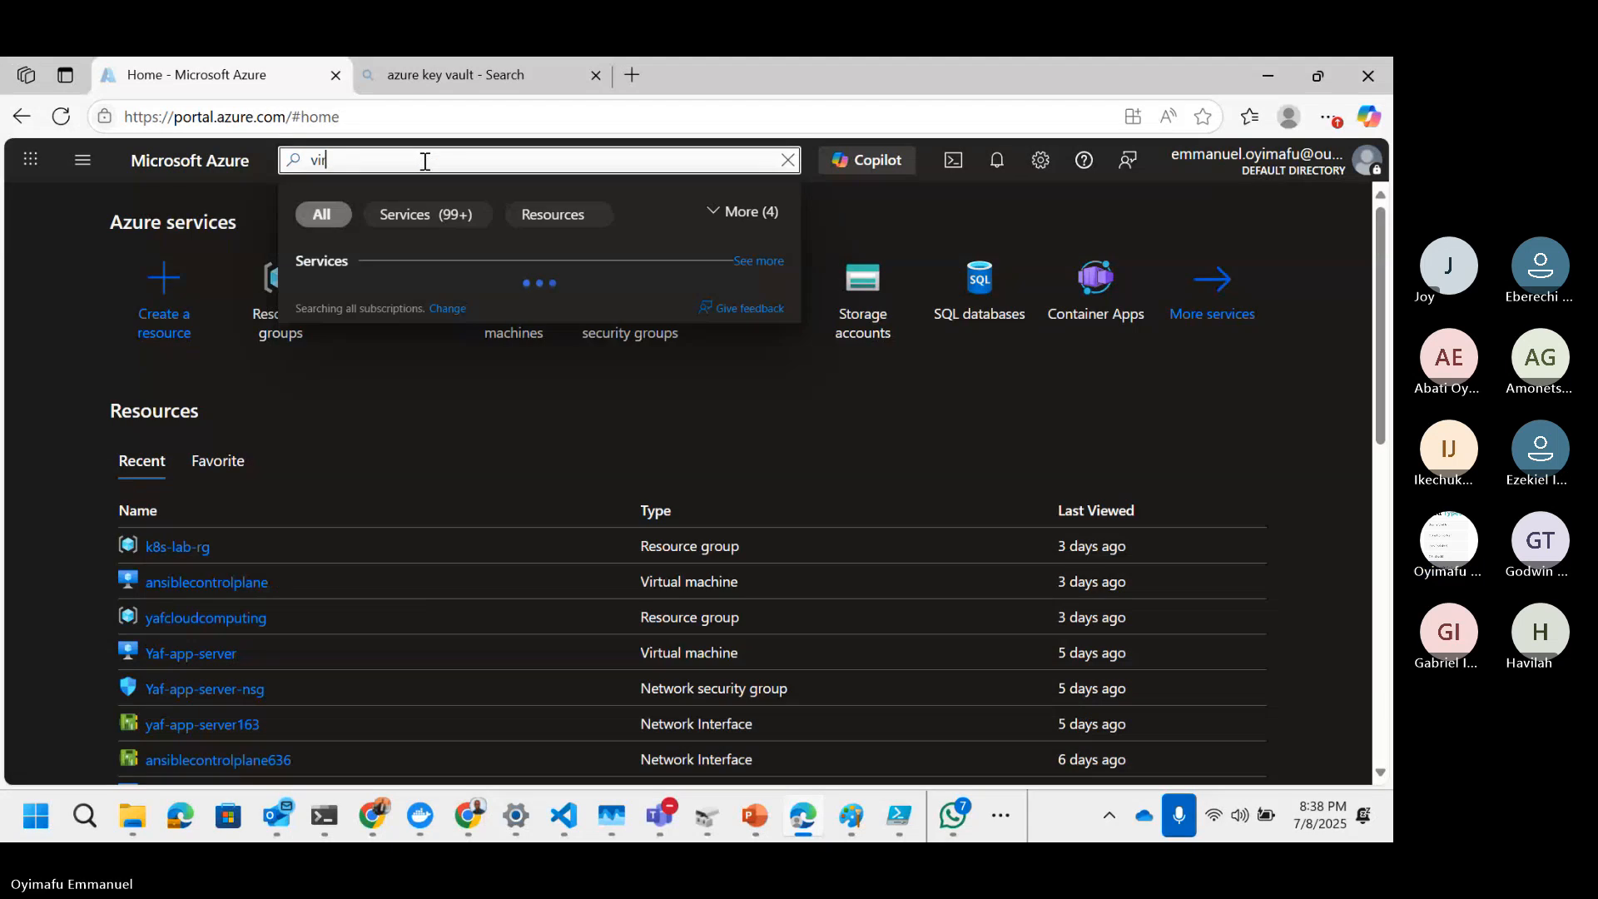
{"action": "type", "text": "tual"}
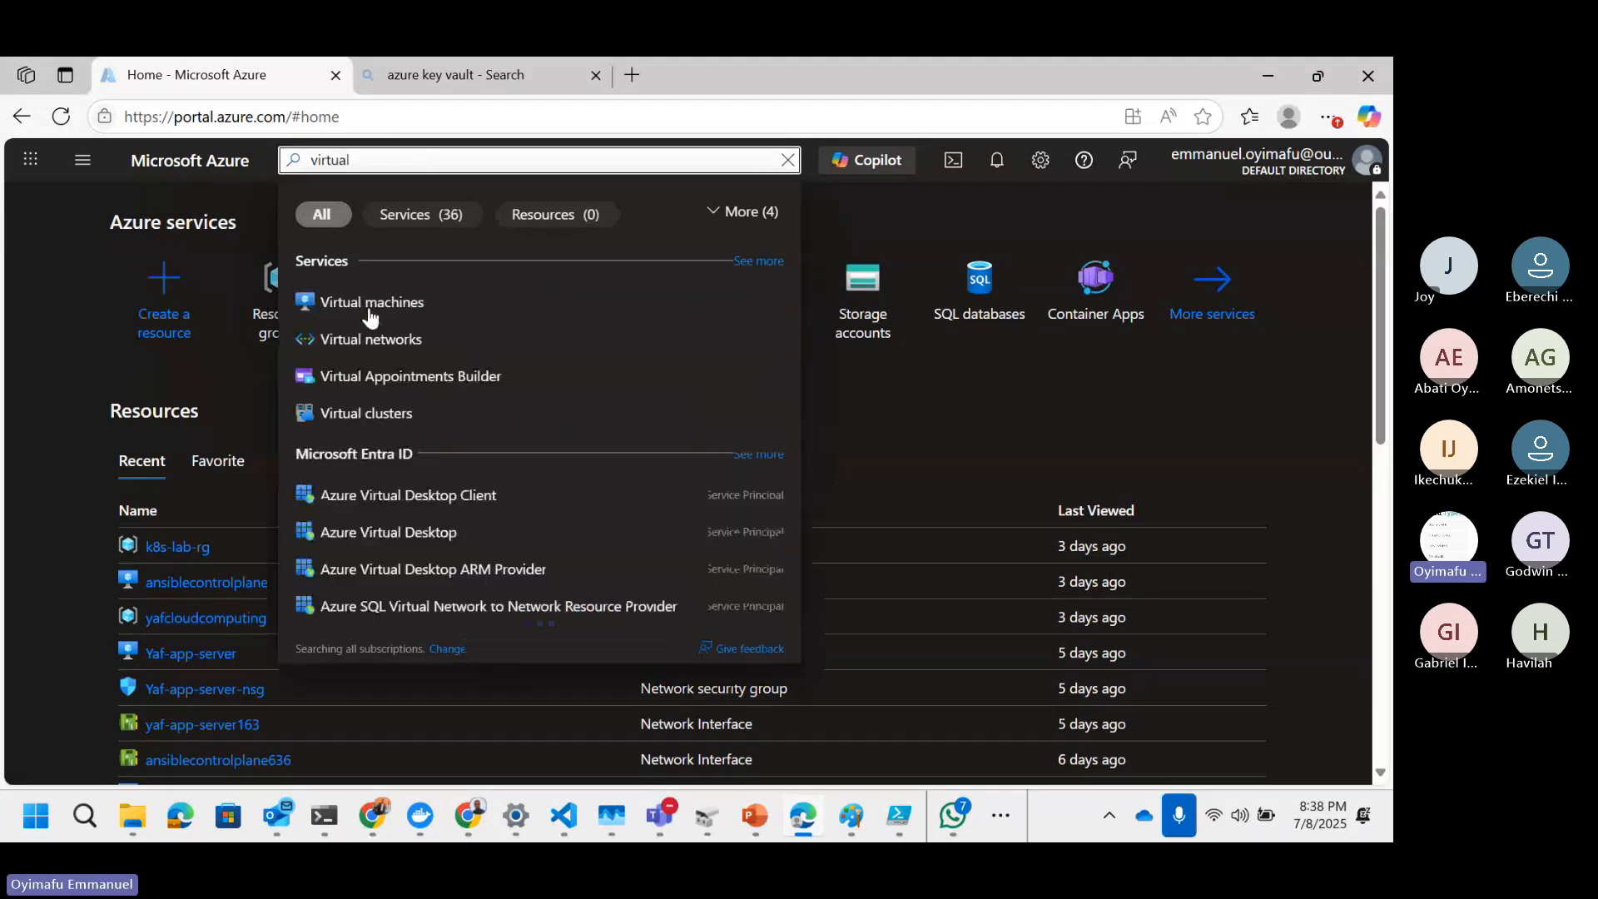
{"action": "left_click", "coordinate": [370, 303]}
{"action": "left_click", "coordinate": [532, 291]}
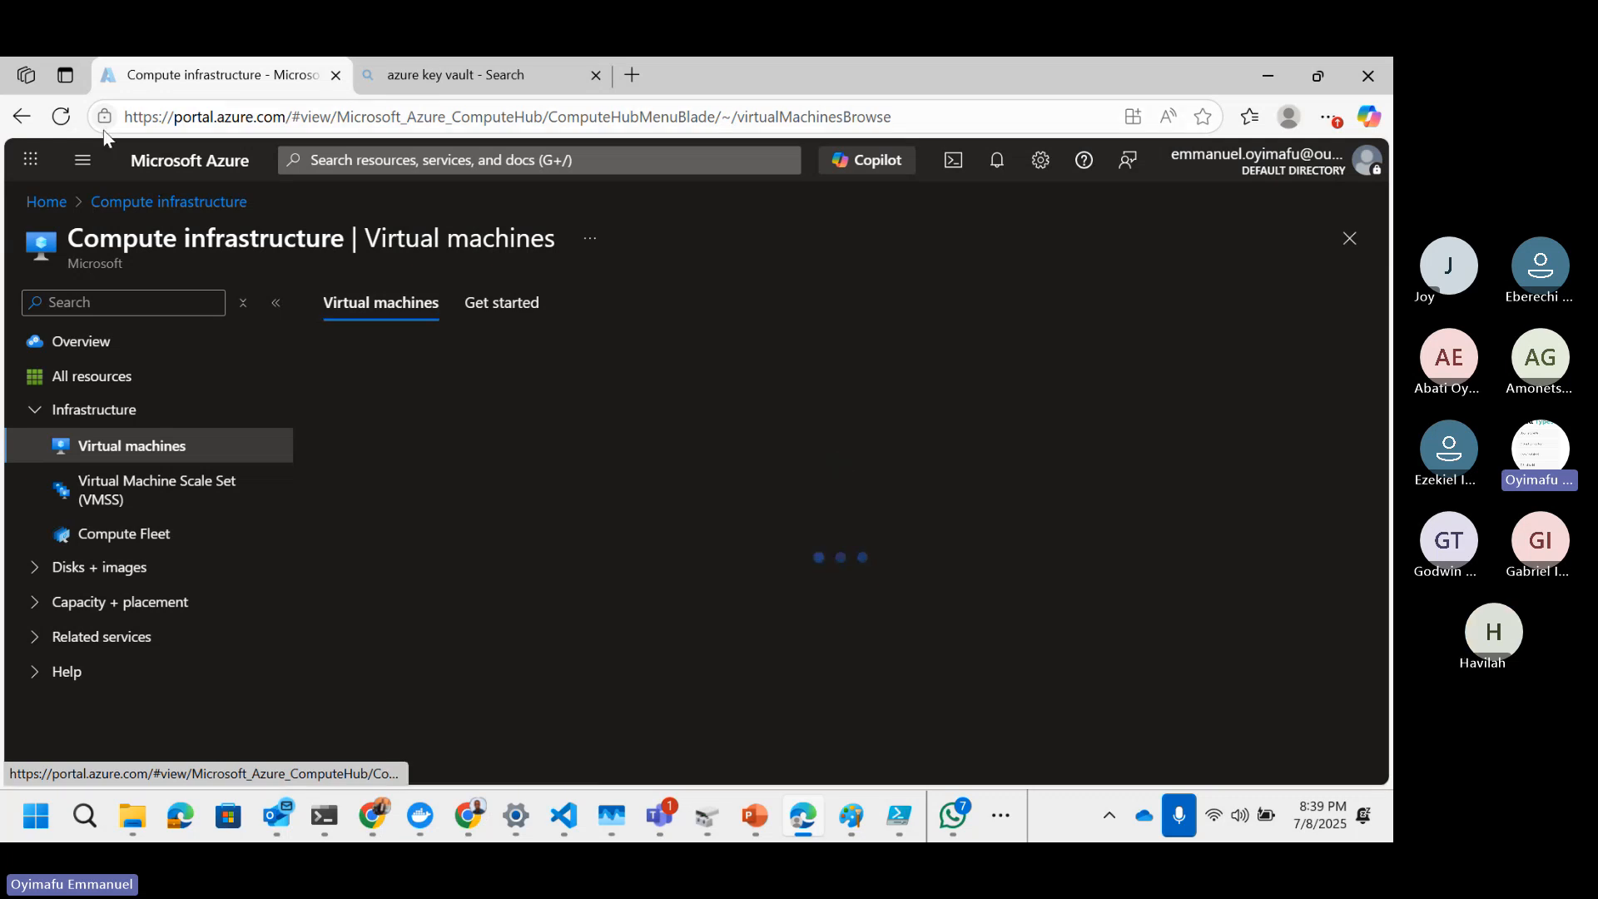
Step: Reload the Virtual machines list, returning to the home page and reopening Virtual machines
{"action": "left_click", "coordinate": [61, 121]}
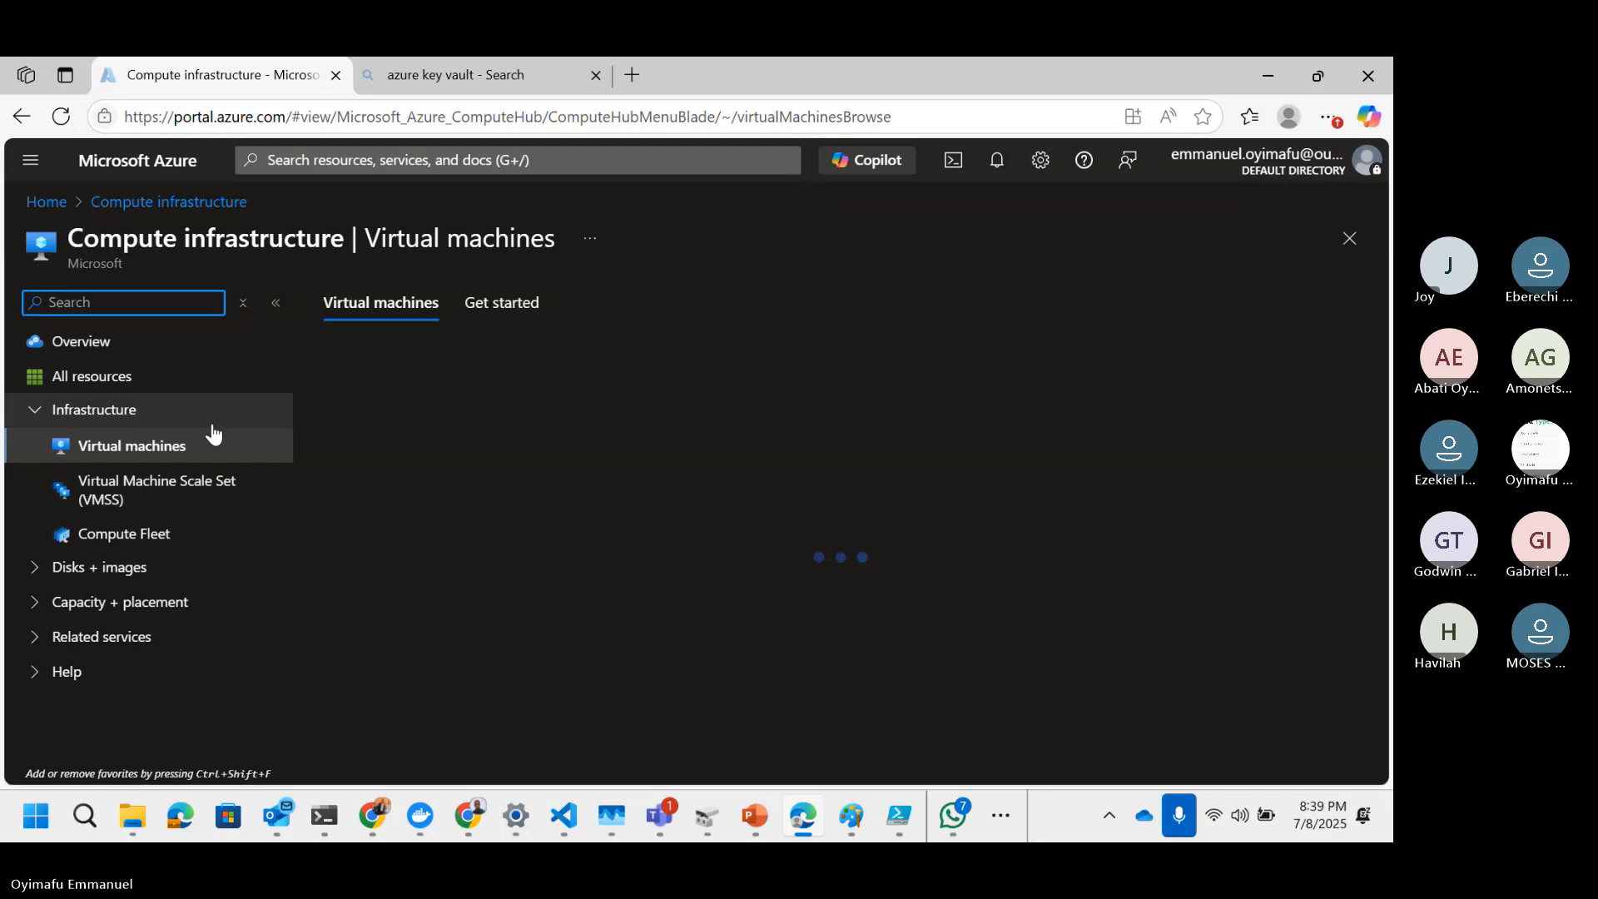
{"action": "left_click", "coordinate": [127, 457]}
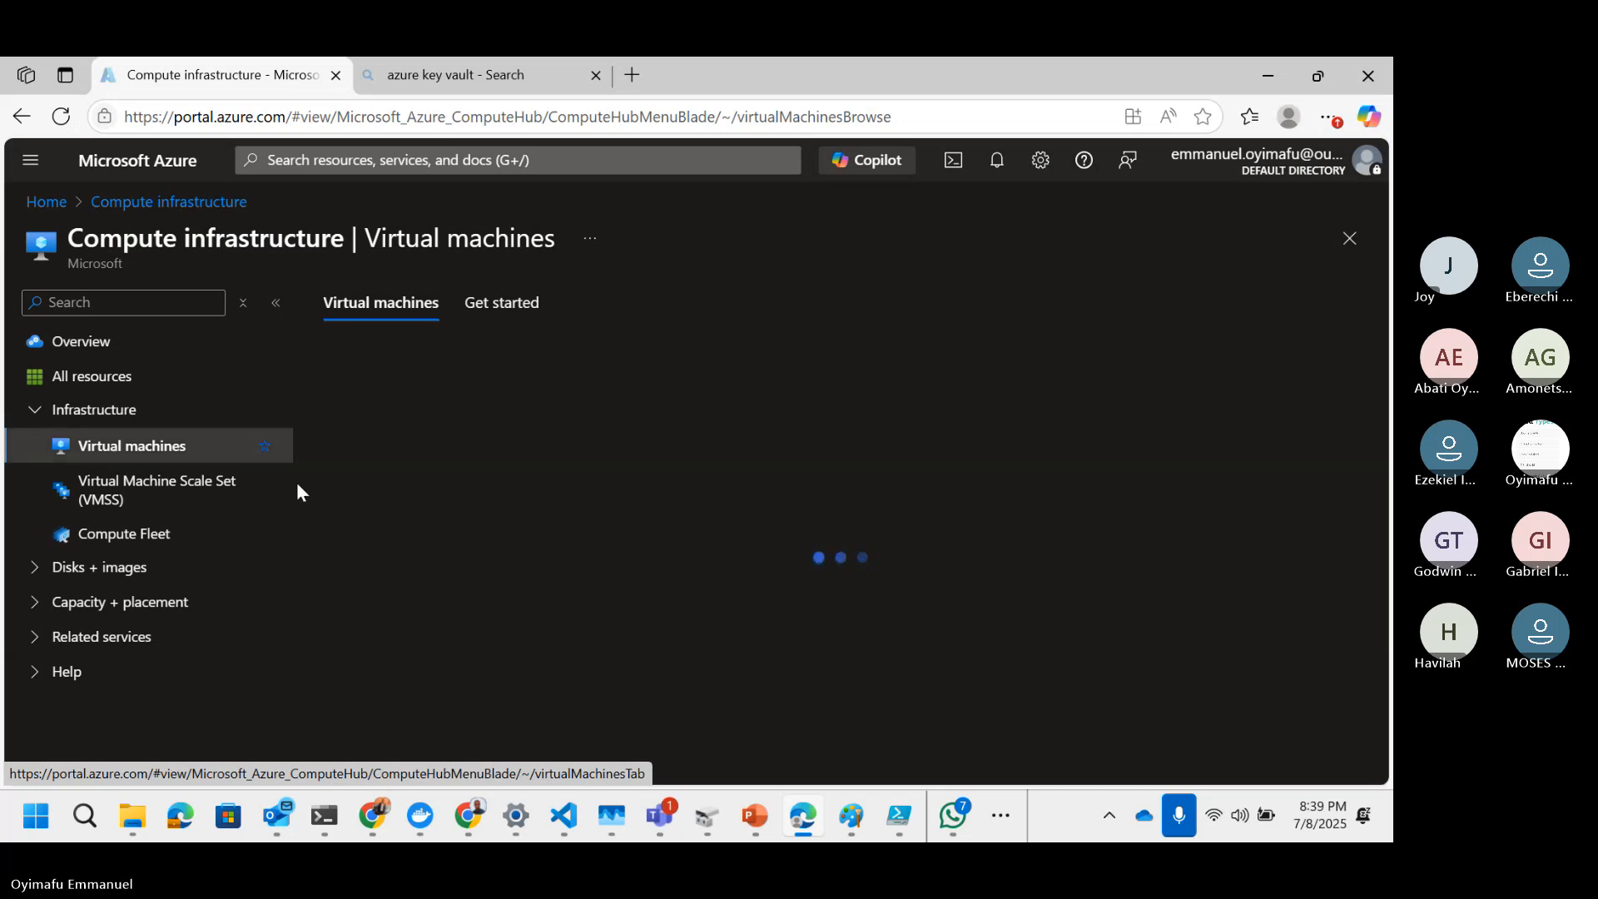
{"action": "left_click", "coordinate": [63, 124]}
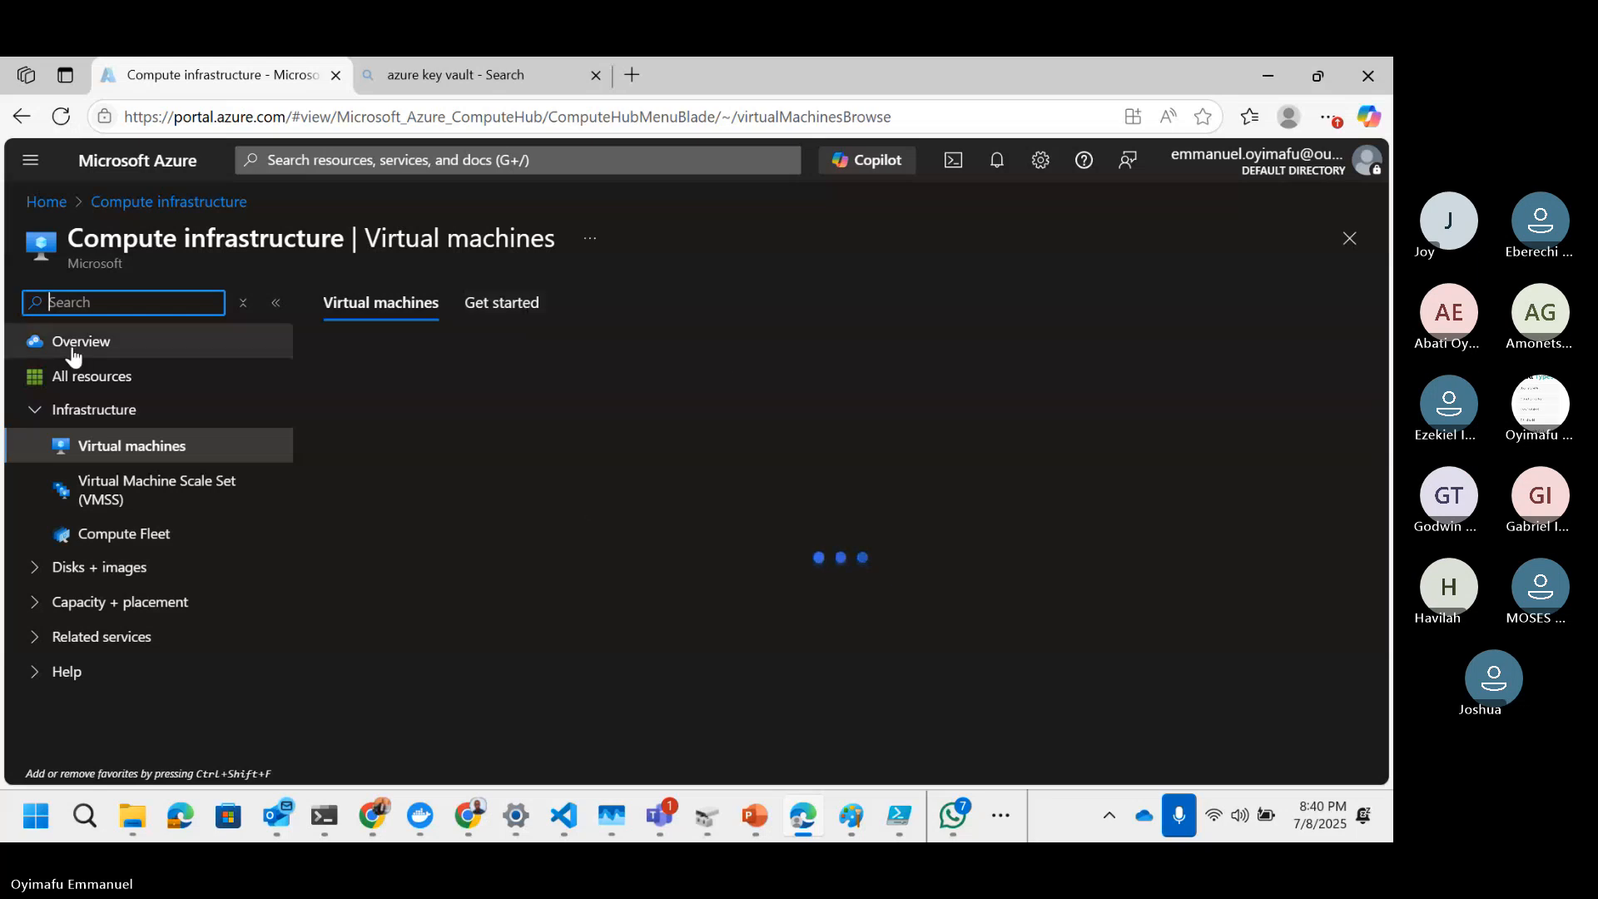
{"action": "left_click", "coordinate": [47, 202]}
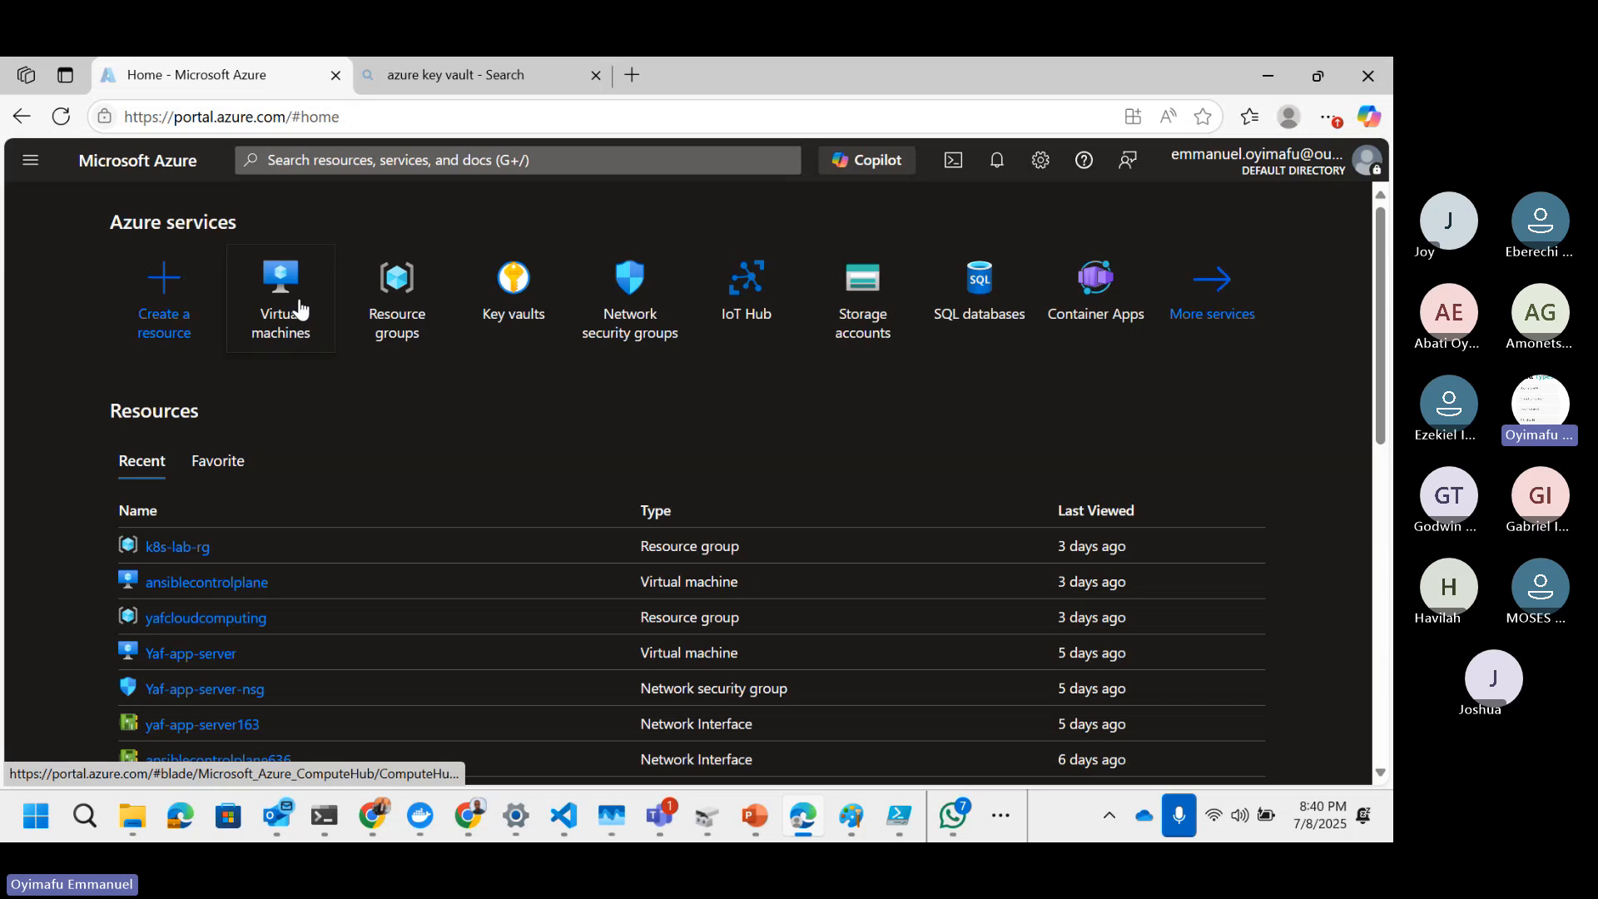
{"action": "left_click", "coordinate": [302, 309]}
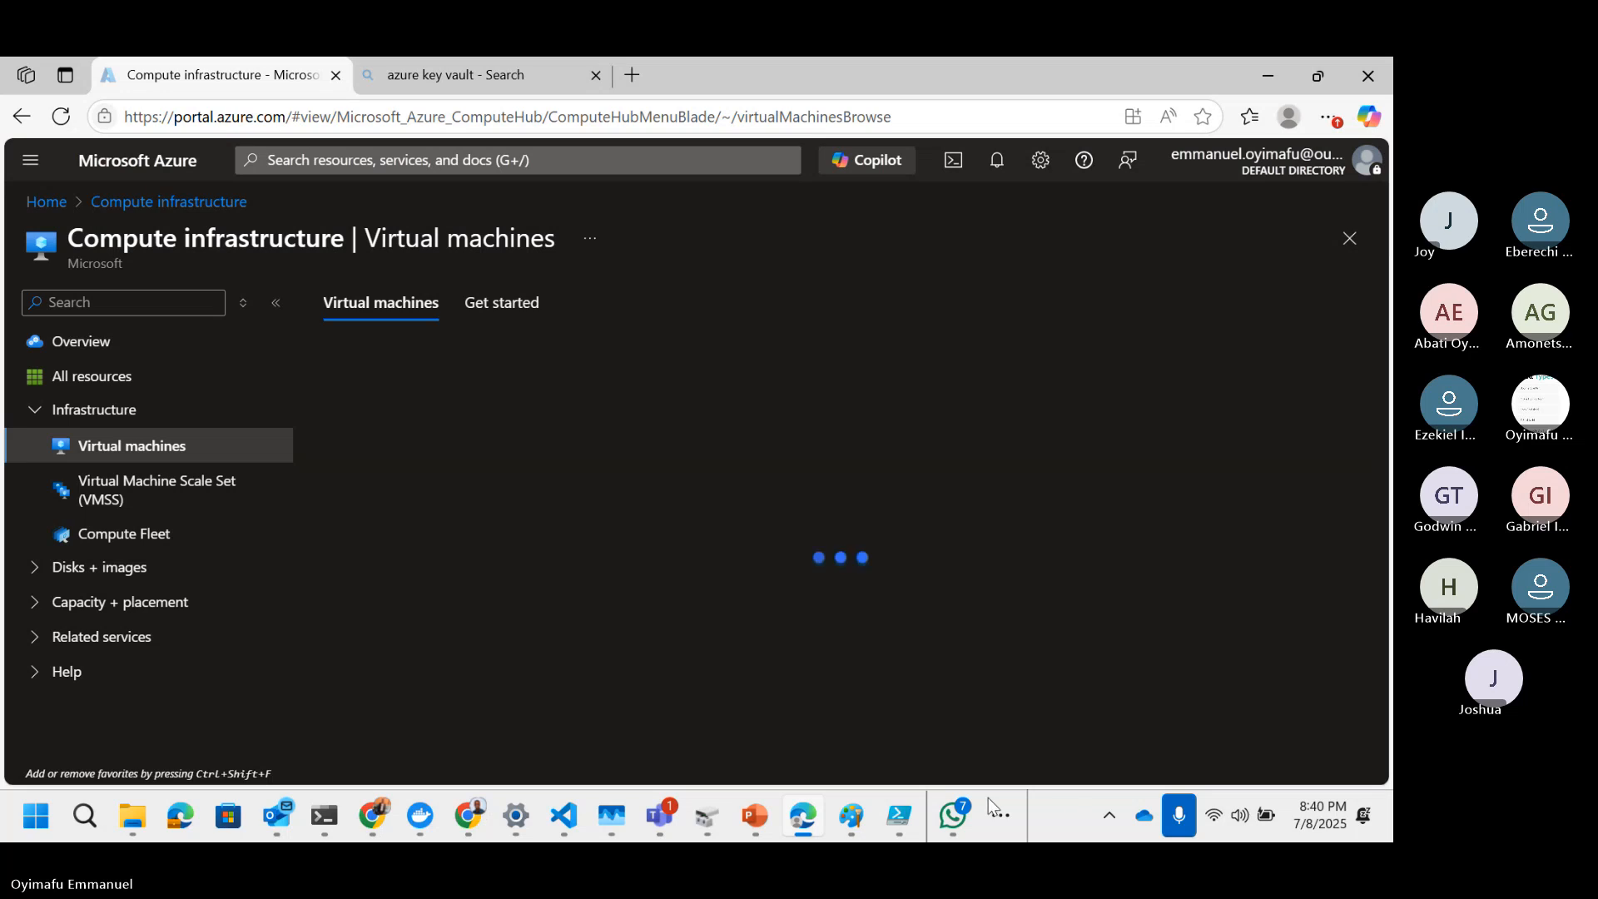
Step: Search the web for speed test in the second browser tab
{"action": "left_click", "coordinate": [449, 75]}
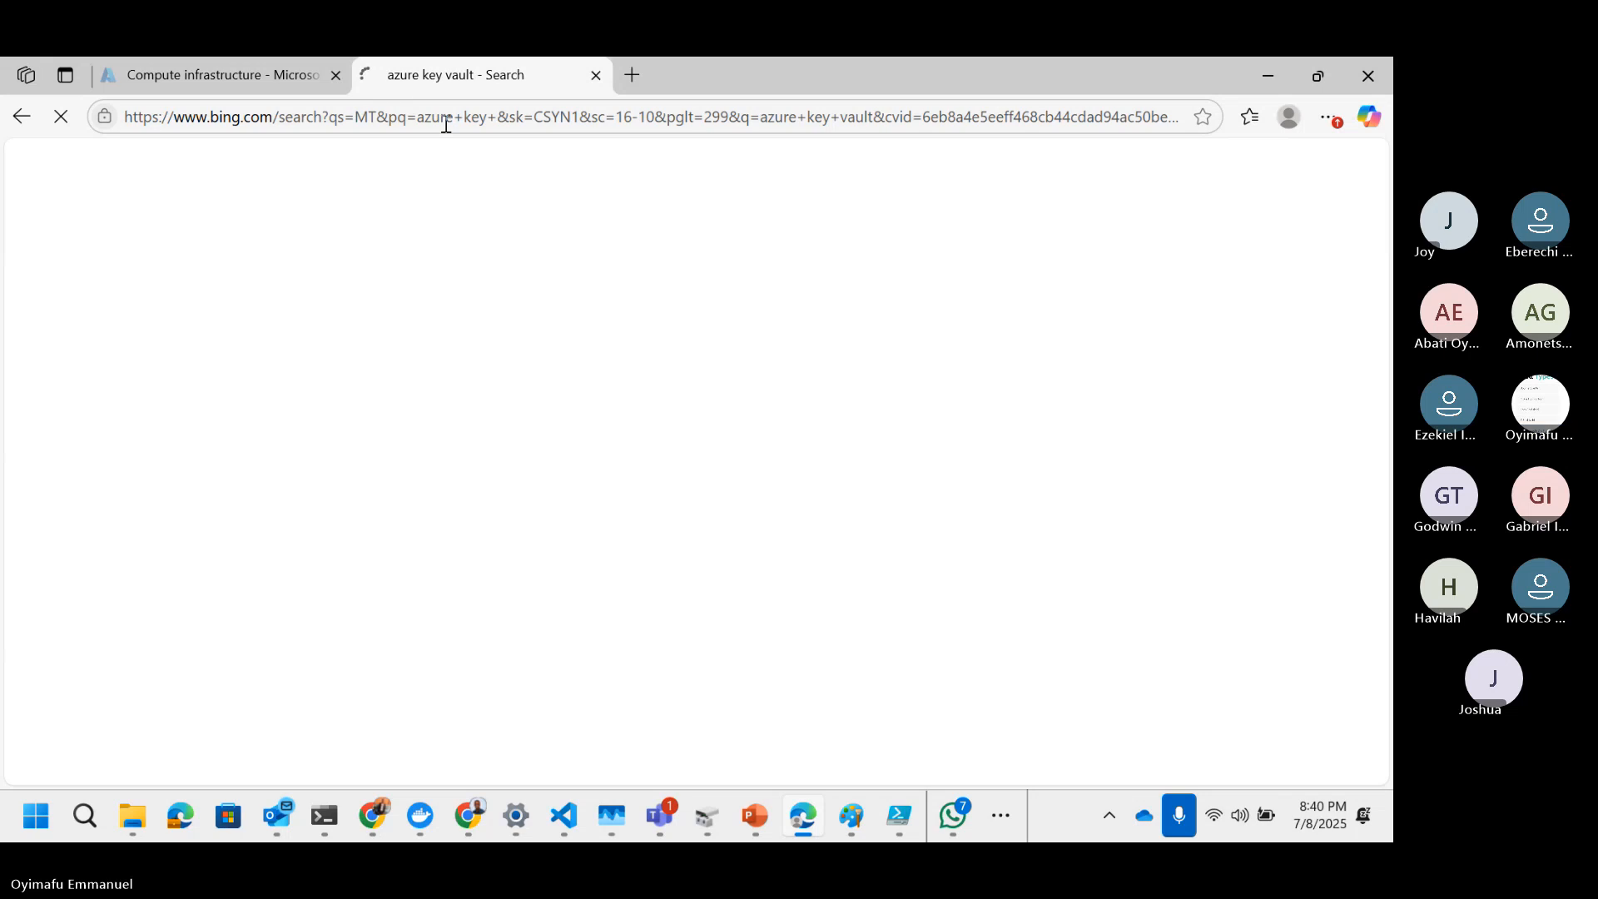
{"action": "left_click", "coordinate": [446, 124]}
{"action": "type", "text": "speed tes"}
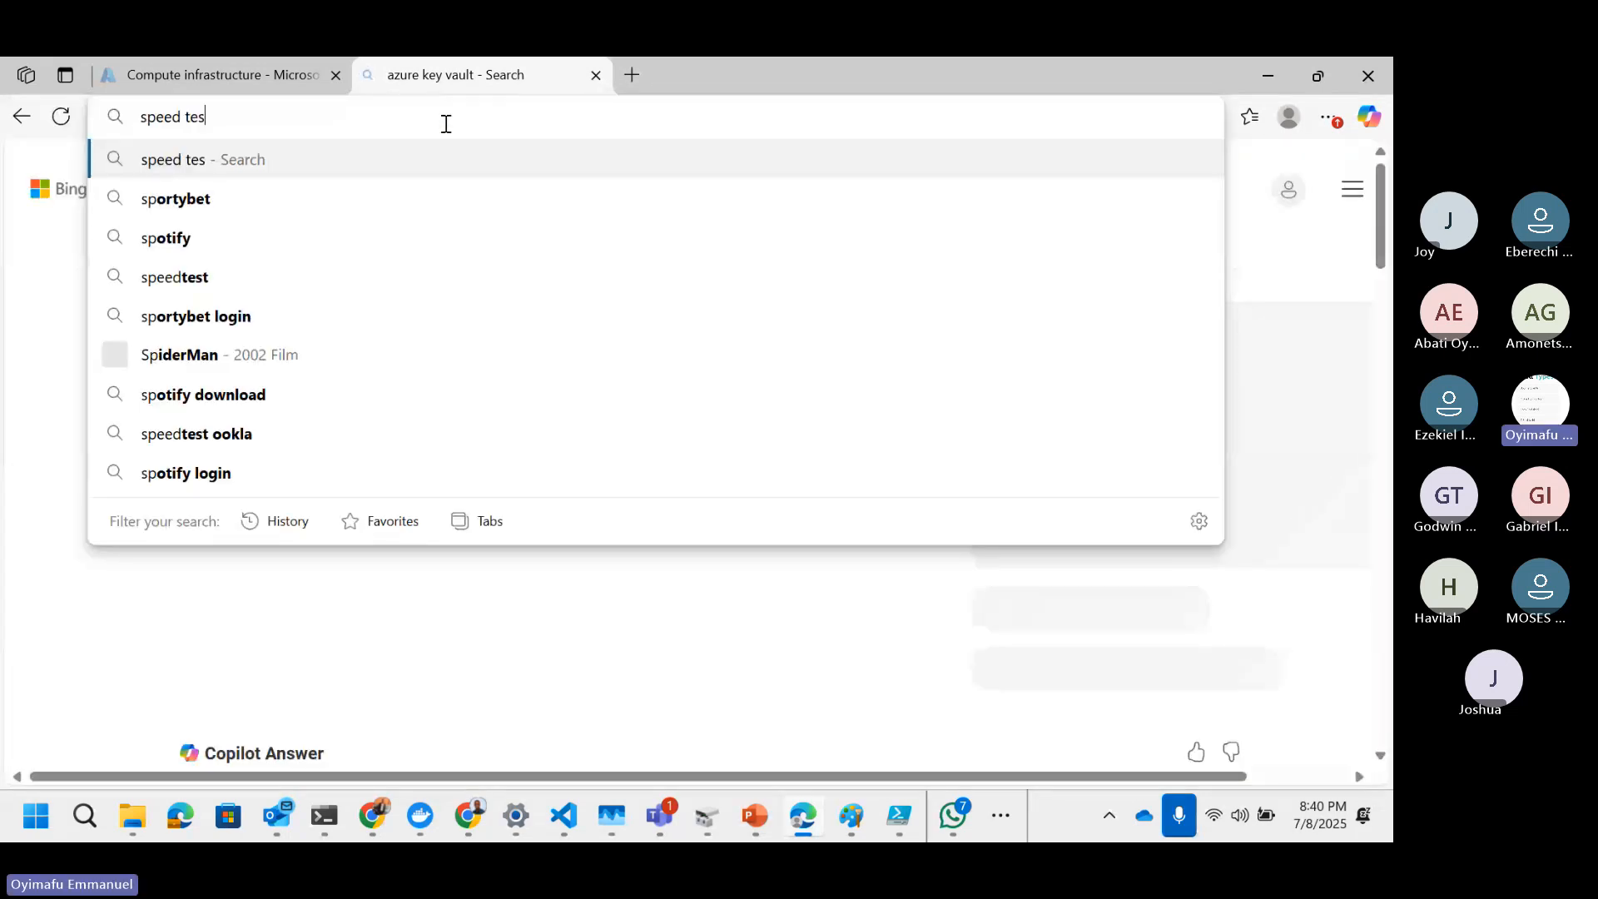
{"action": "type", "text": "t"}
{"action": "key", "text": "Return"}
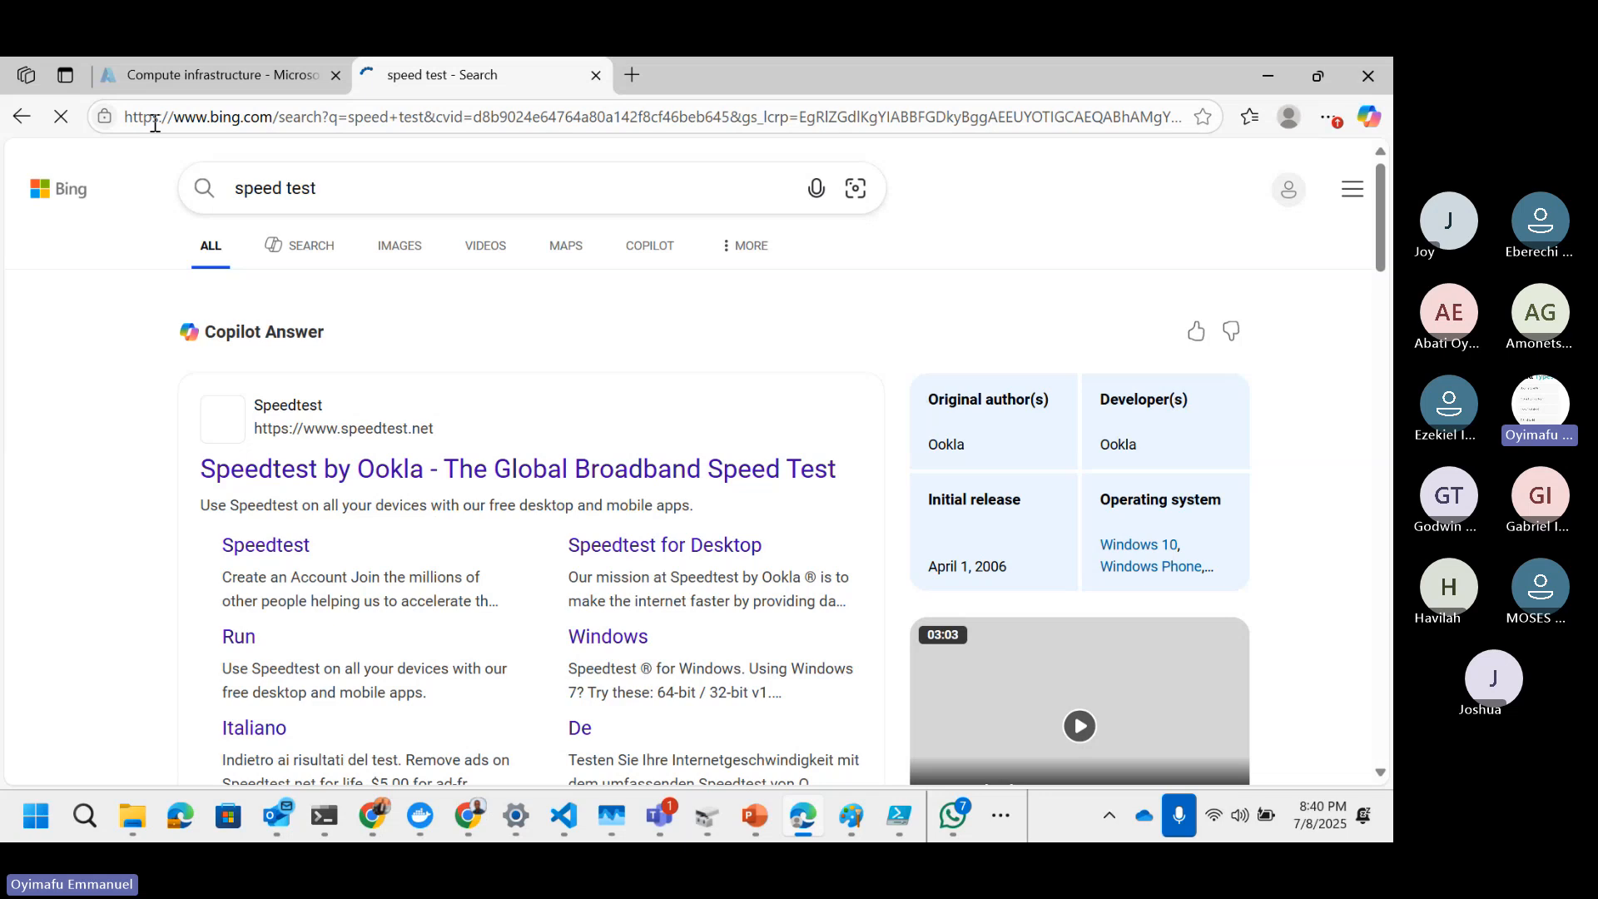
Step: Return to the portal tab and start creating a new virtual machine
{"action": "left_click", "coordinate": [184, 76]}
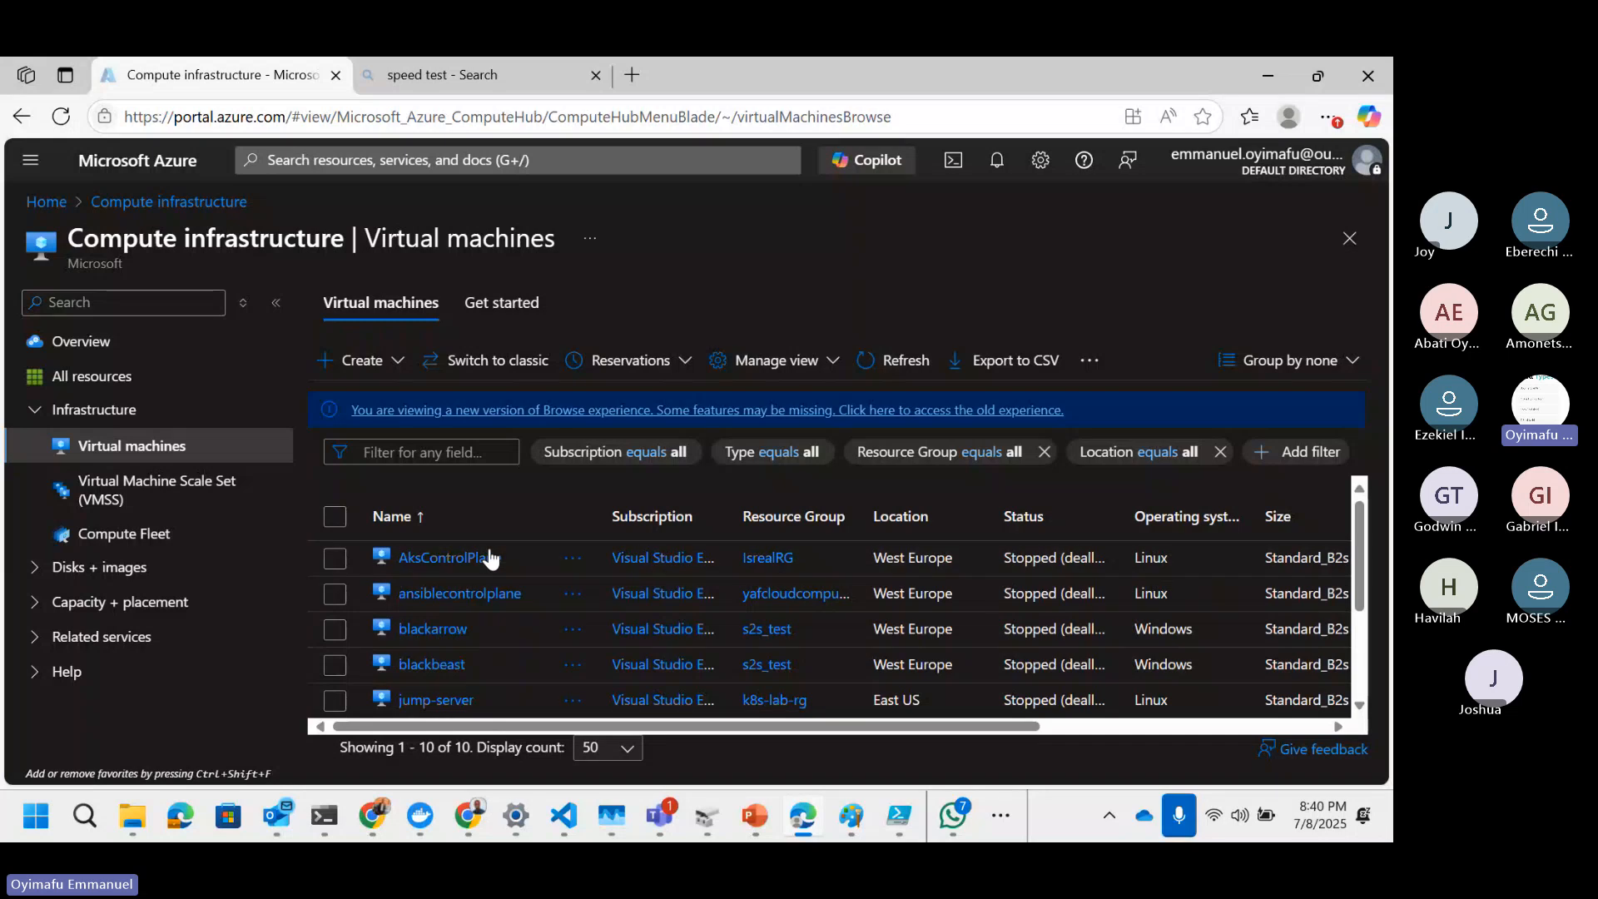
{"action": "left_click", "coordinate": [399, 360]}
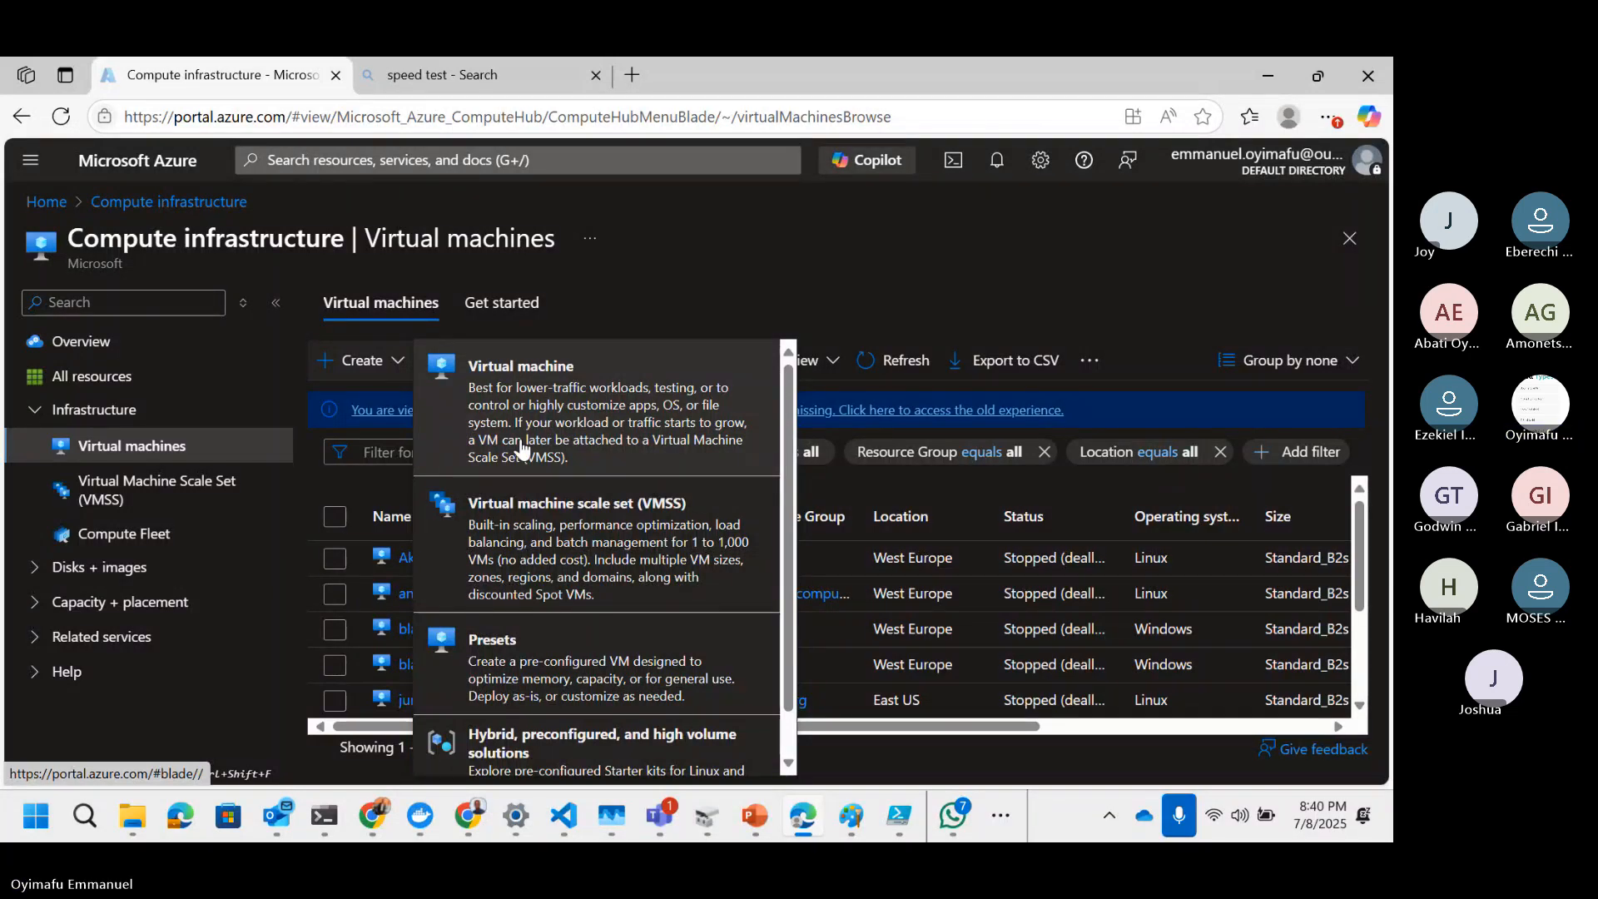
{"action": "left_click", "coordinate": [588, 430]}
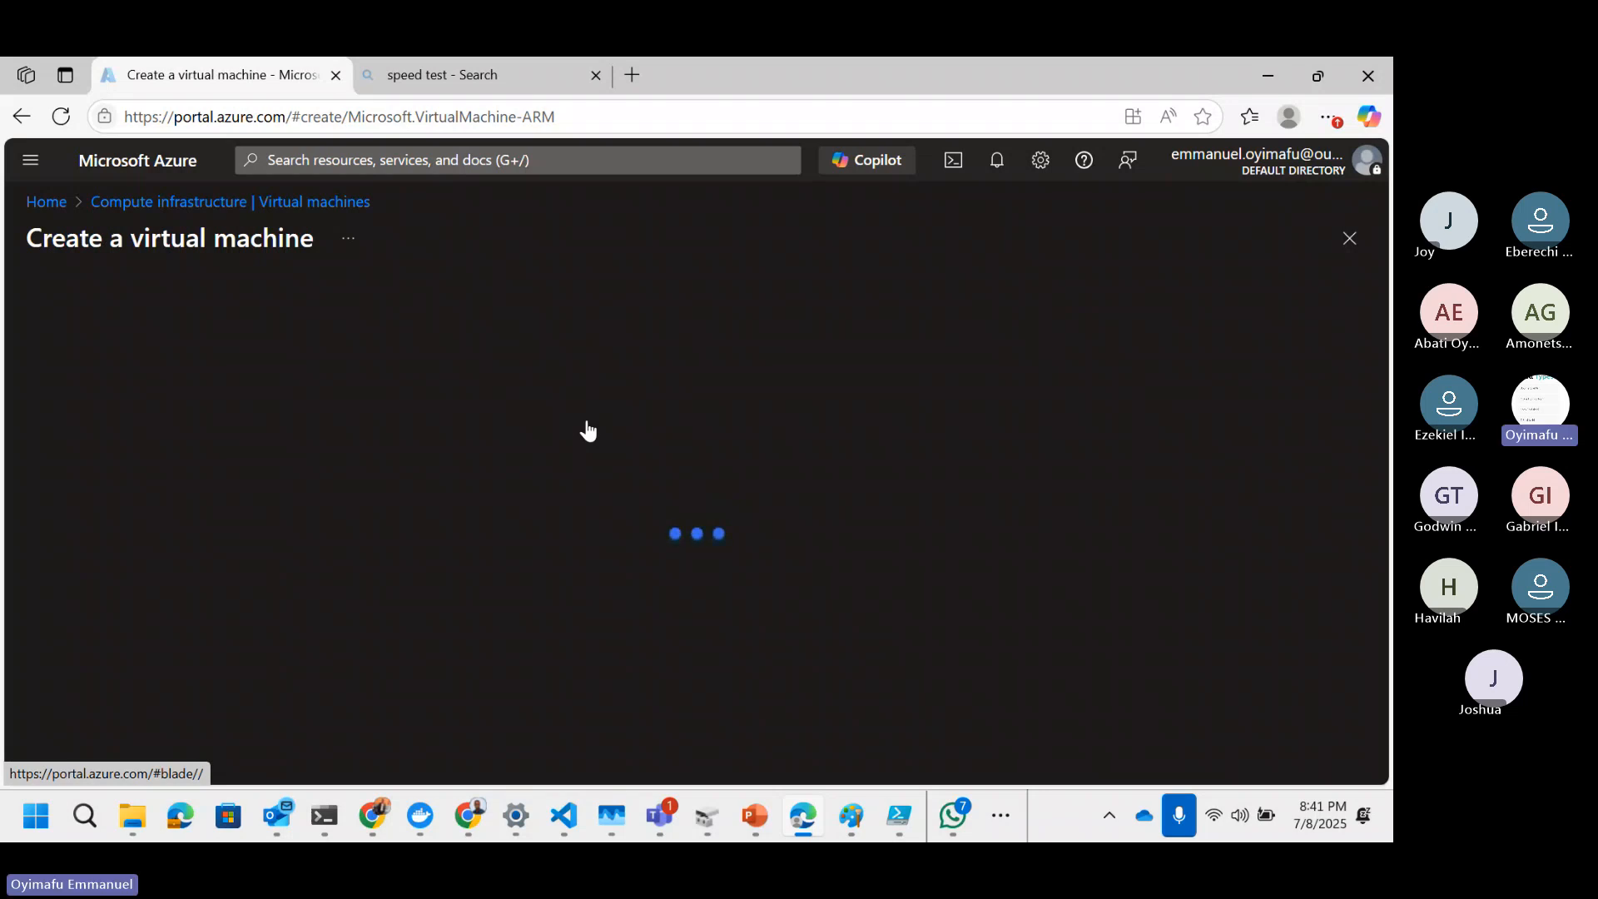
Step: Select the existing resource group yafcloudcomputing for the new virtual machine
{"action": "scroll", "coordinate": [691, 540], "scroll_direction": "down", "scroll_amount": 2}
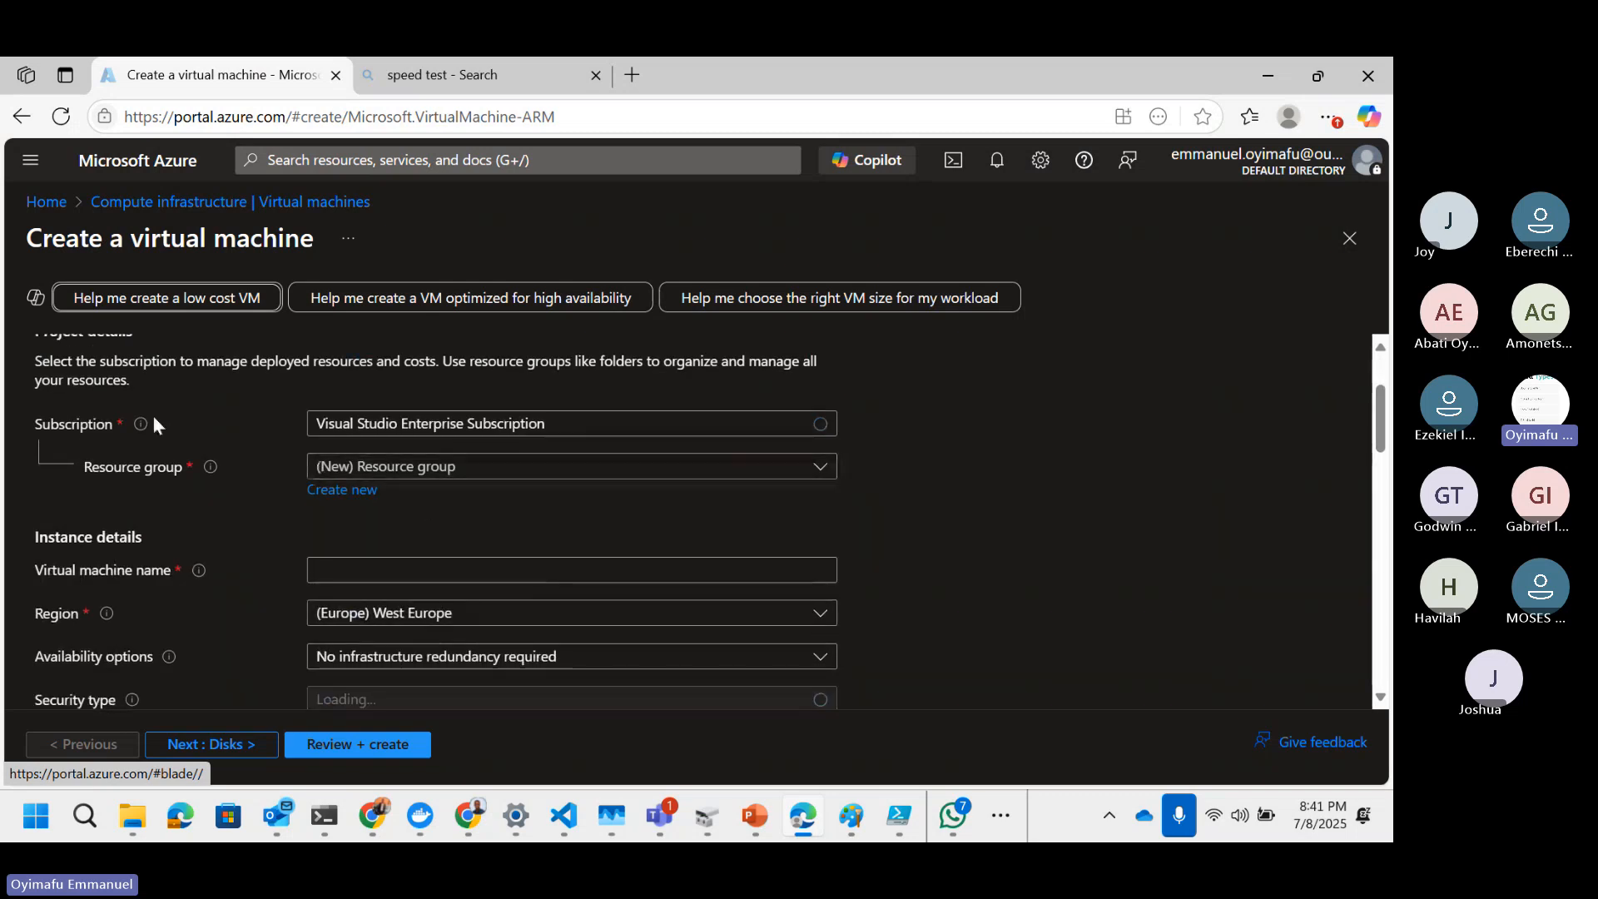
{"action": "scroll", "coordinate": [253, 466], "scroll_direction": "up", "scroll_amount": 2}
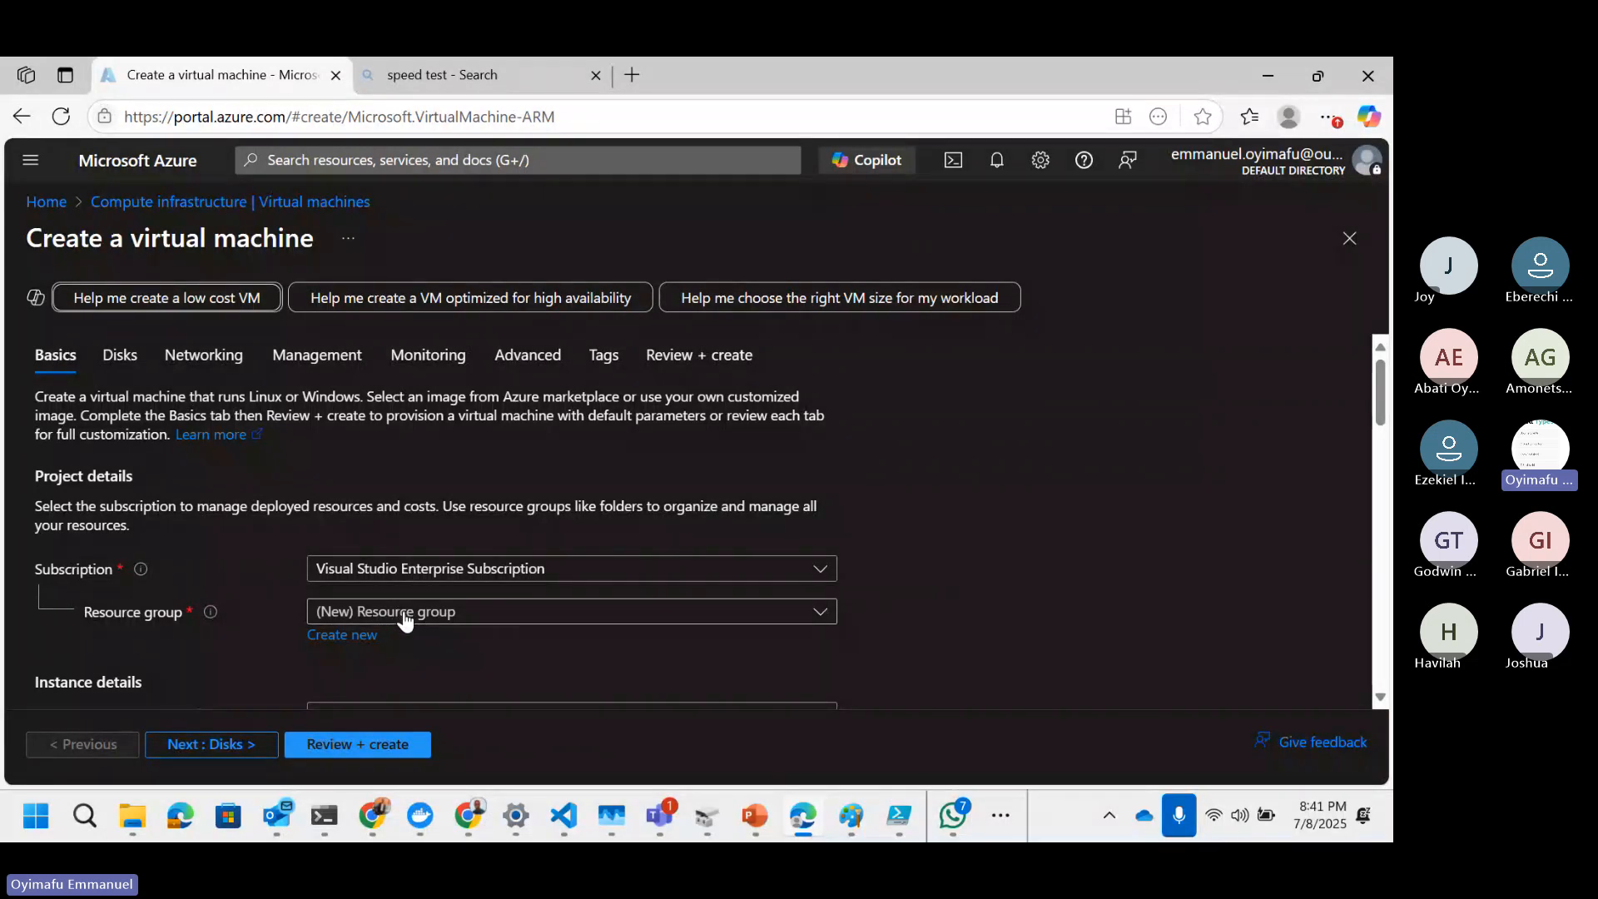
{"action": "left_click", "coordinate": [471, 617]}
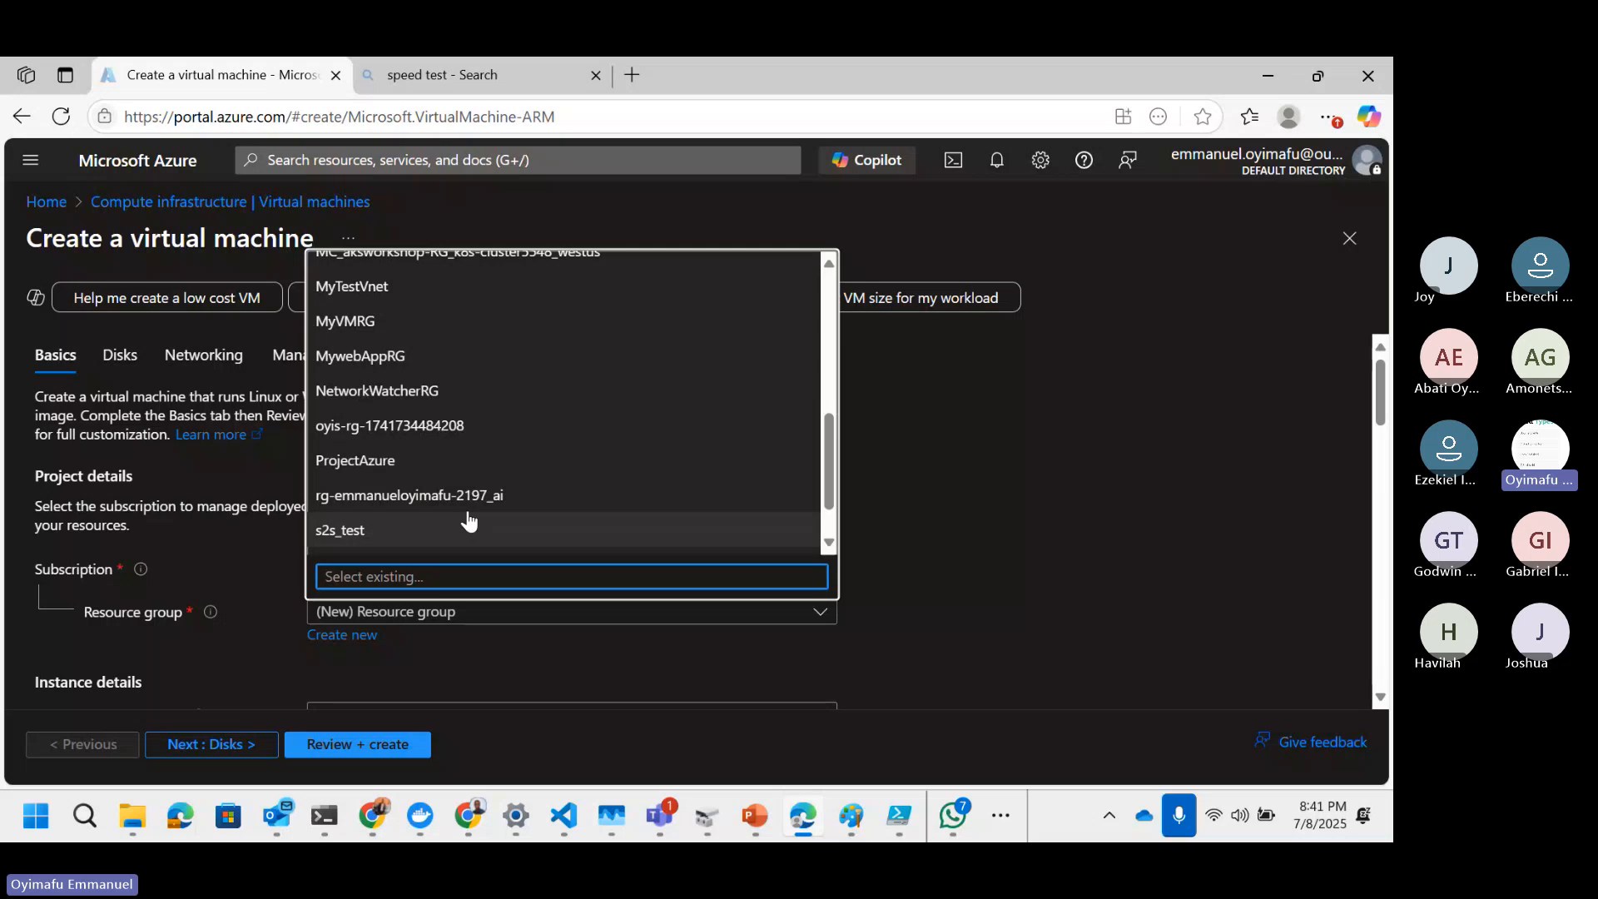
{"action": "scroll", "coordinate": [469, 521], "scroll_direction": "down", "scroll_amount": 1}
{"action": "left_click", "coordinate": [457, 531]}
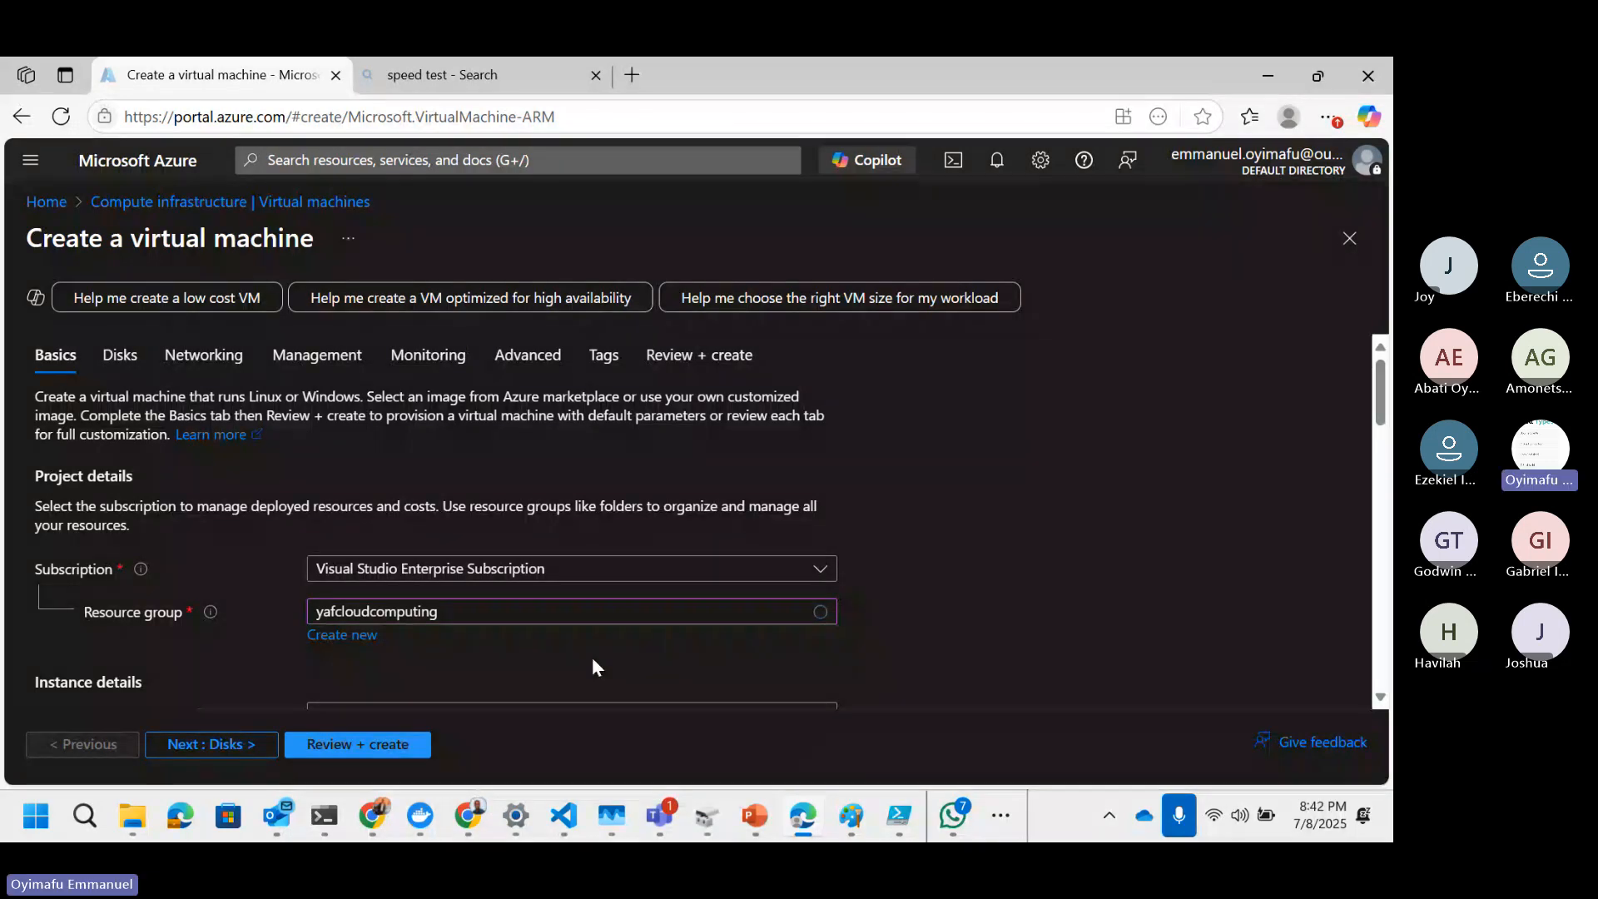
Step: Enter yafvirtualmachine as the virtual machine name, without spaces or underscores
{"action": "scroll", "coordinate": [545, 656], "scroll_direction": "down", "scroll_amount": 2}
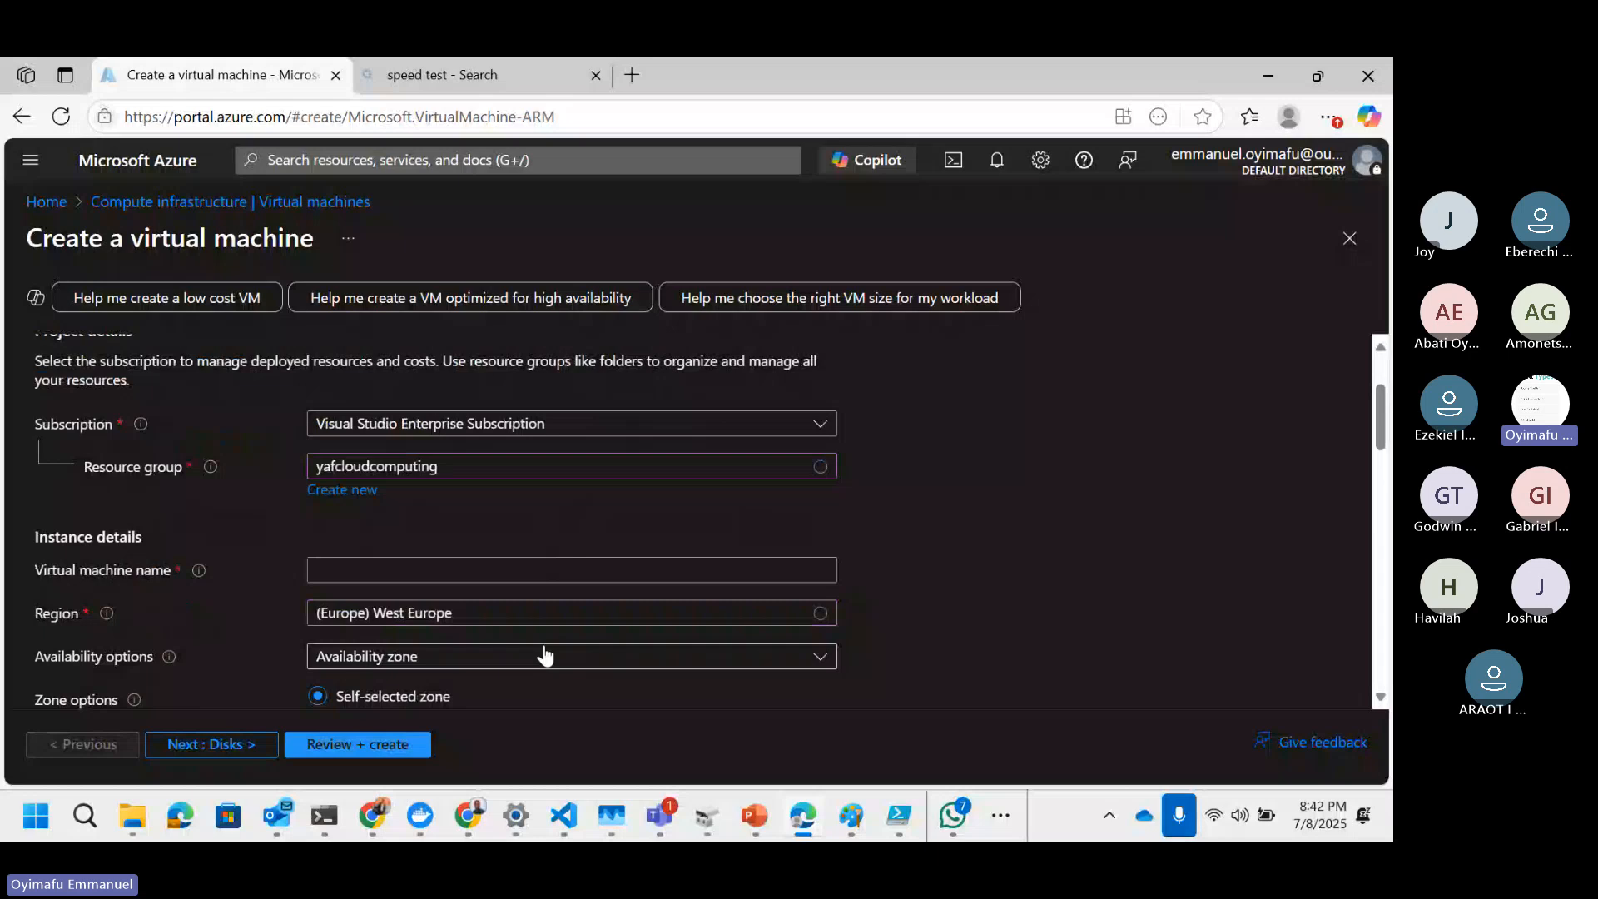
{"action": "scroll", "coordinate": [545, 656], "scroll_direction": "down", "scroll_amount": 2}
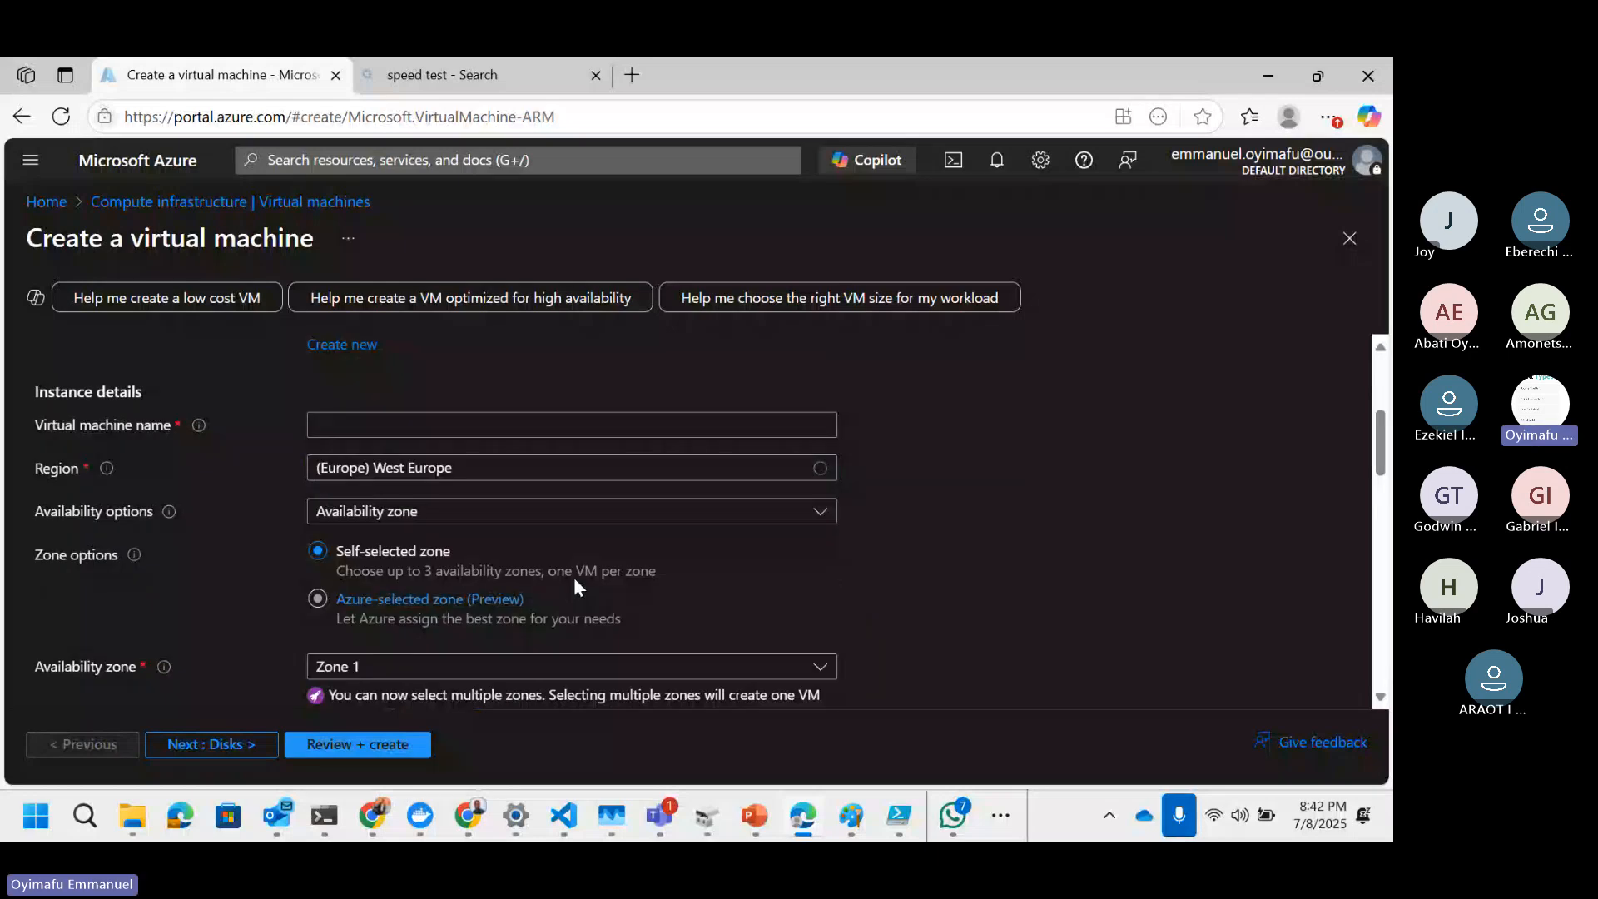
{"action": "left_click", "coordinate": [356, 424]}
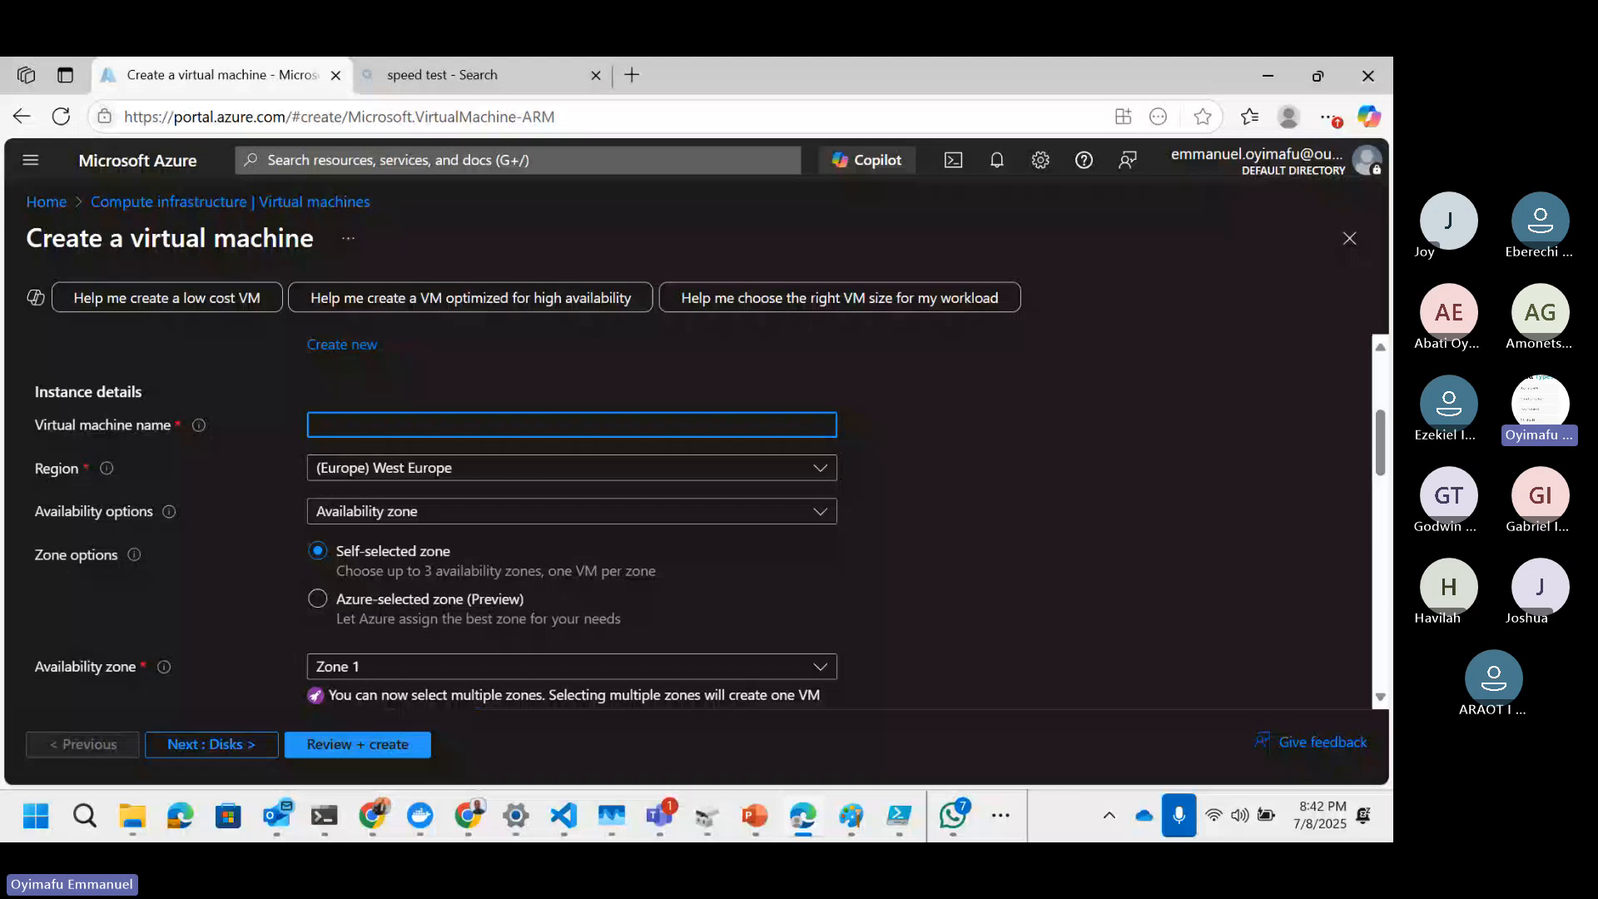
{"action": "key", "text": "alt+Tab"}
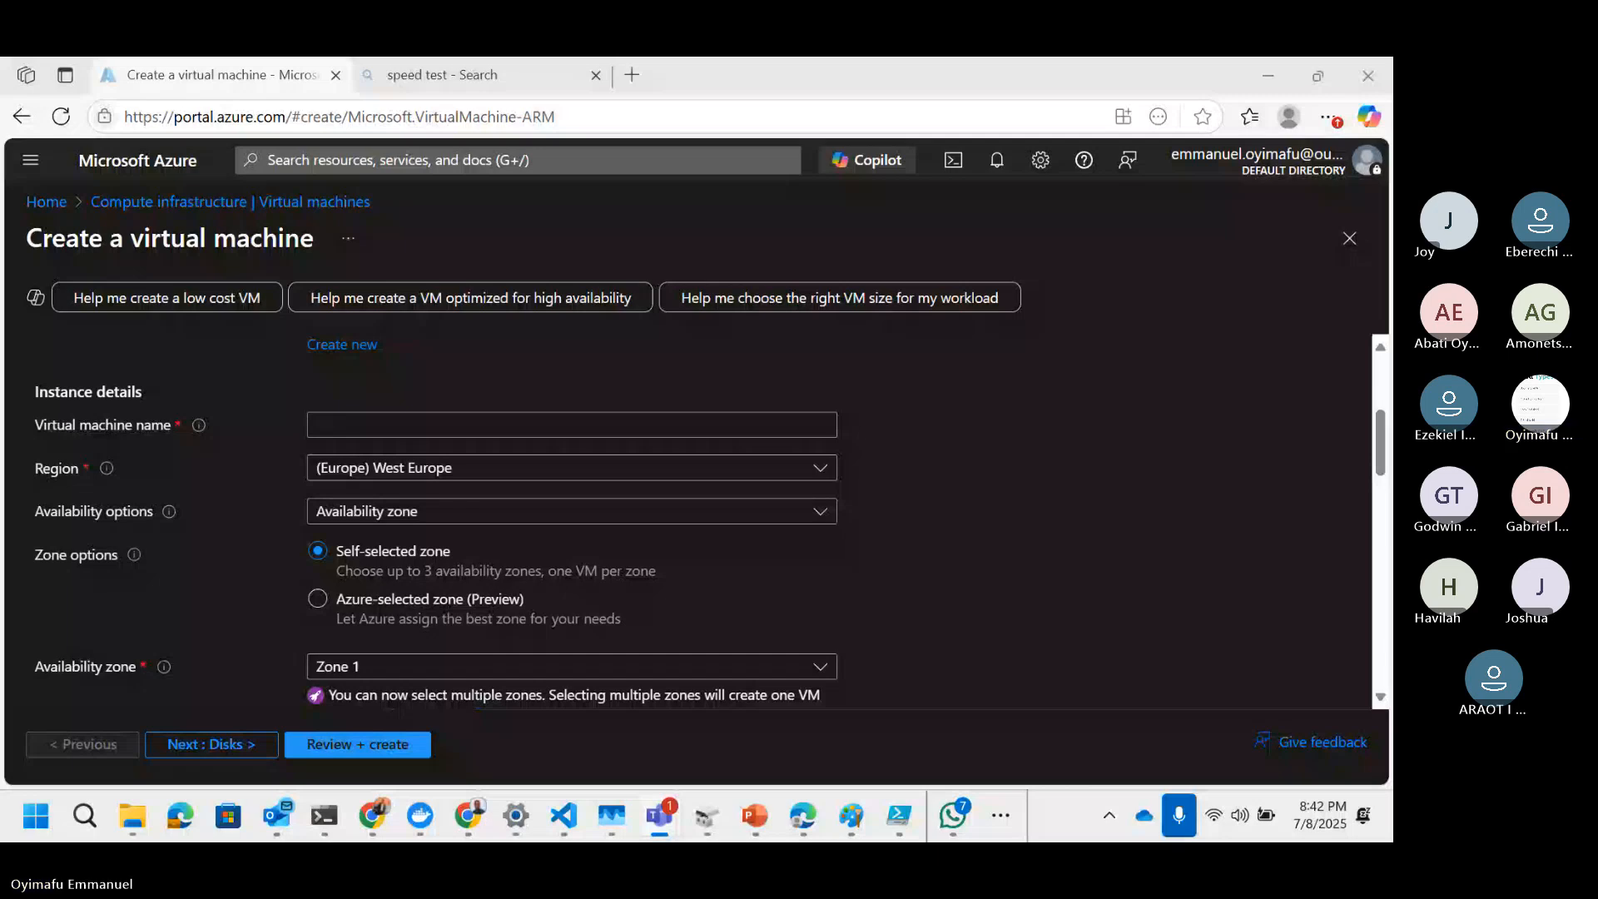
{"action": "left_click", "coordinate": [346, 426]}
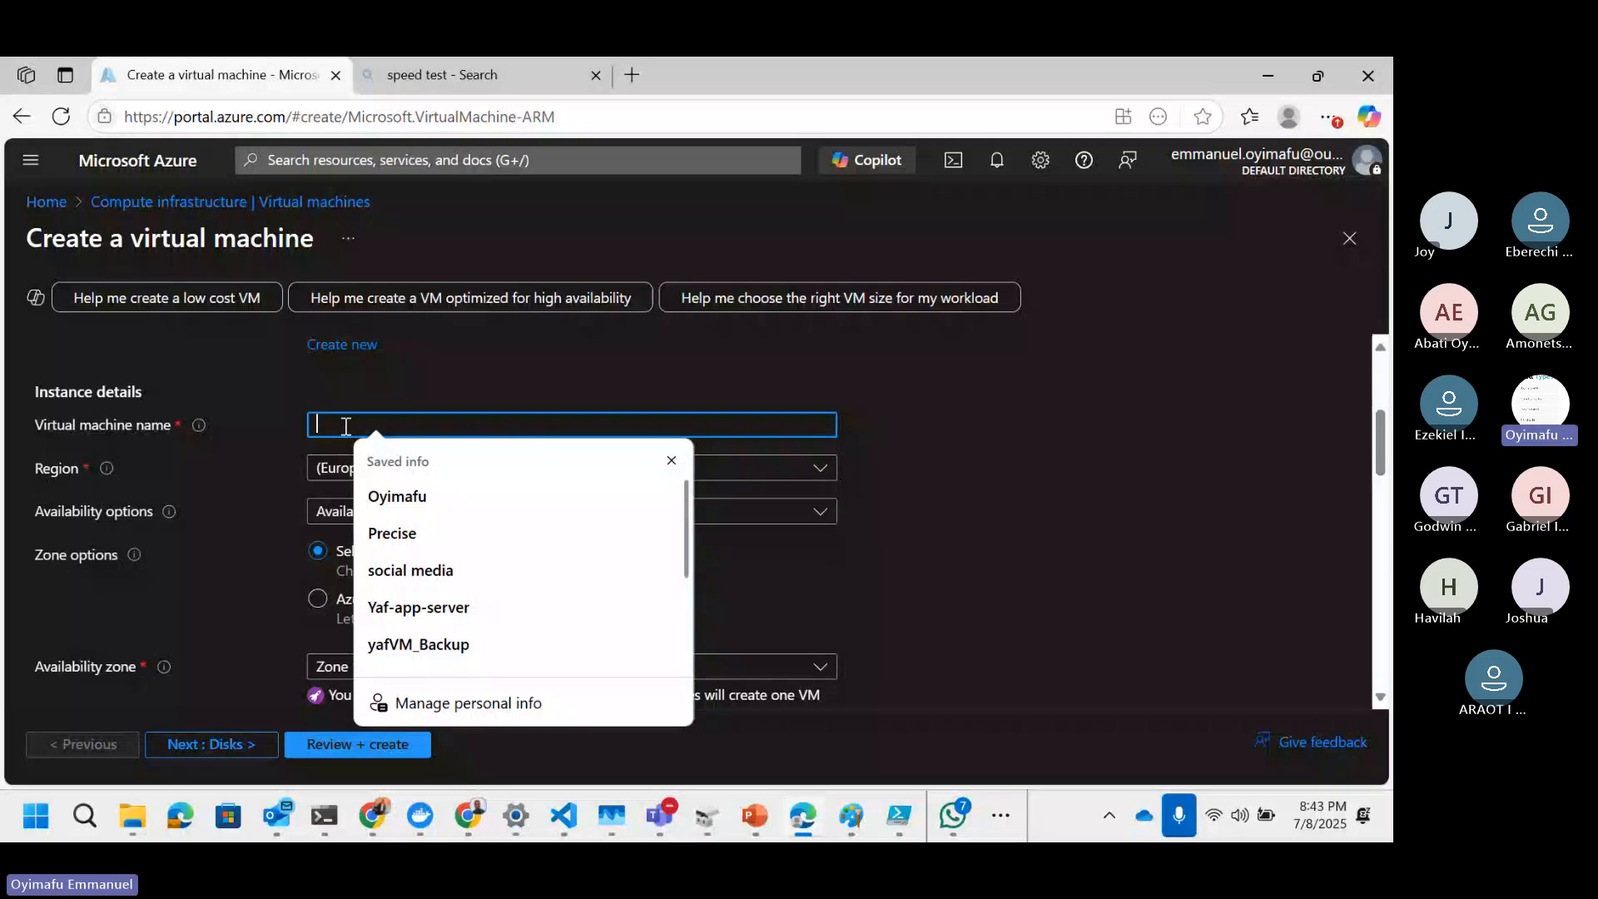
{"action": "type", "text": "yaf"}
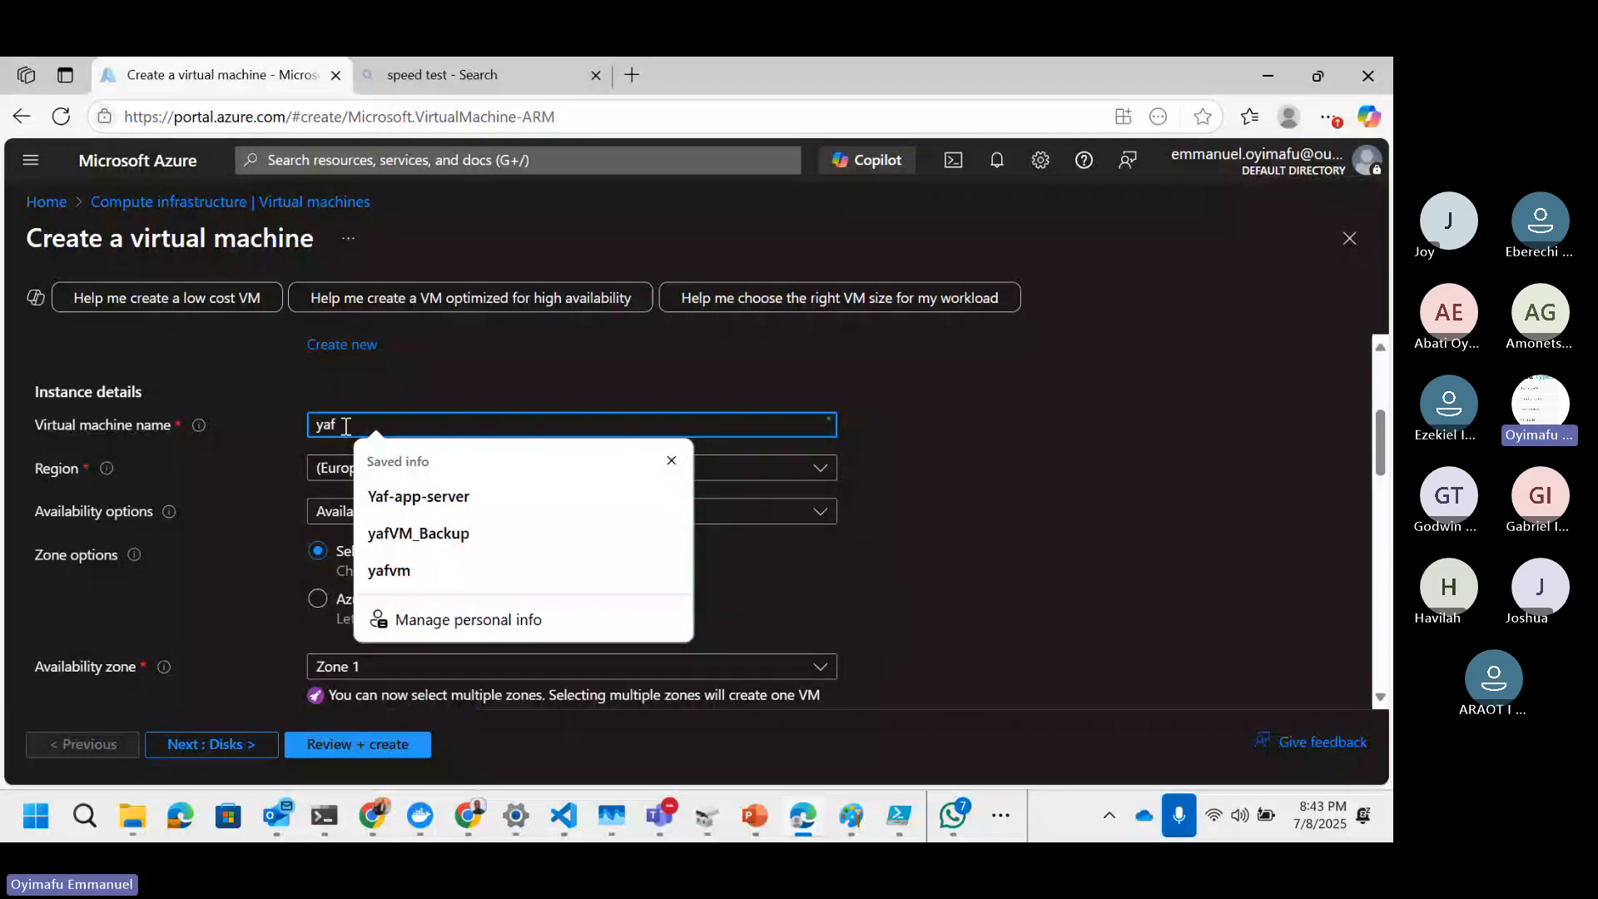
{"action": "type", "text": " virtual ma"}
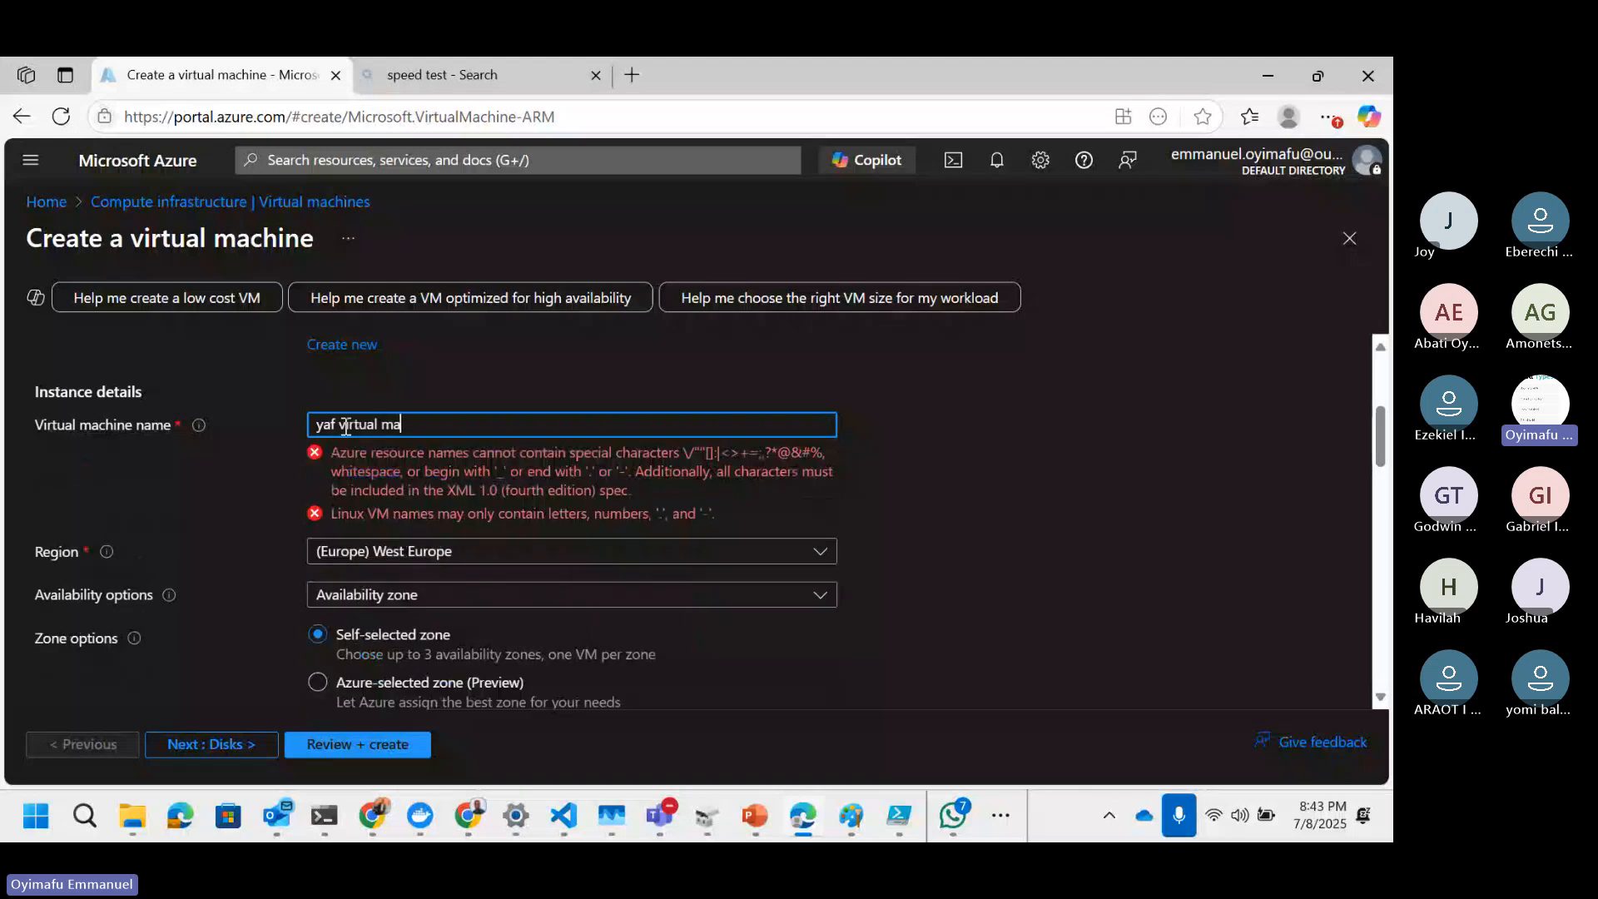
{"action": "type", "text": "chin"}
{"action": "type", "text": "e"}
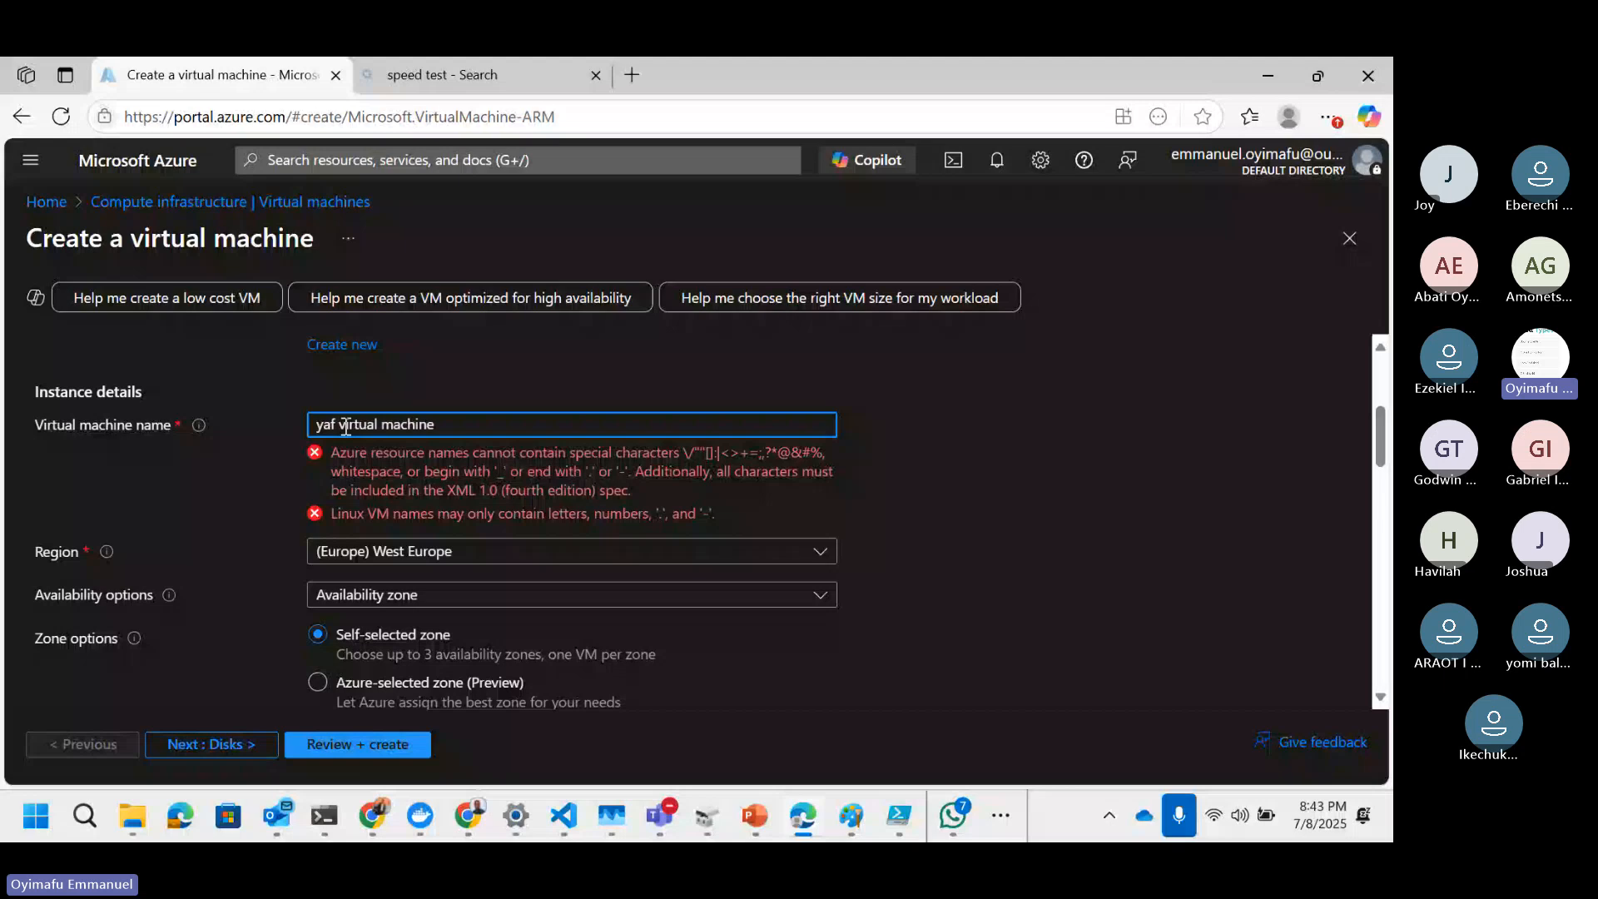
{"action": "key", "text": "BackSpace"}
{"action": "left_click", "coordinate": [346, 427]}
{"action": "key", "text": "BackSpace"}
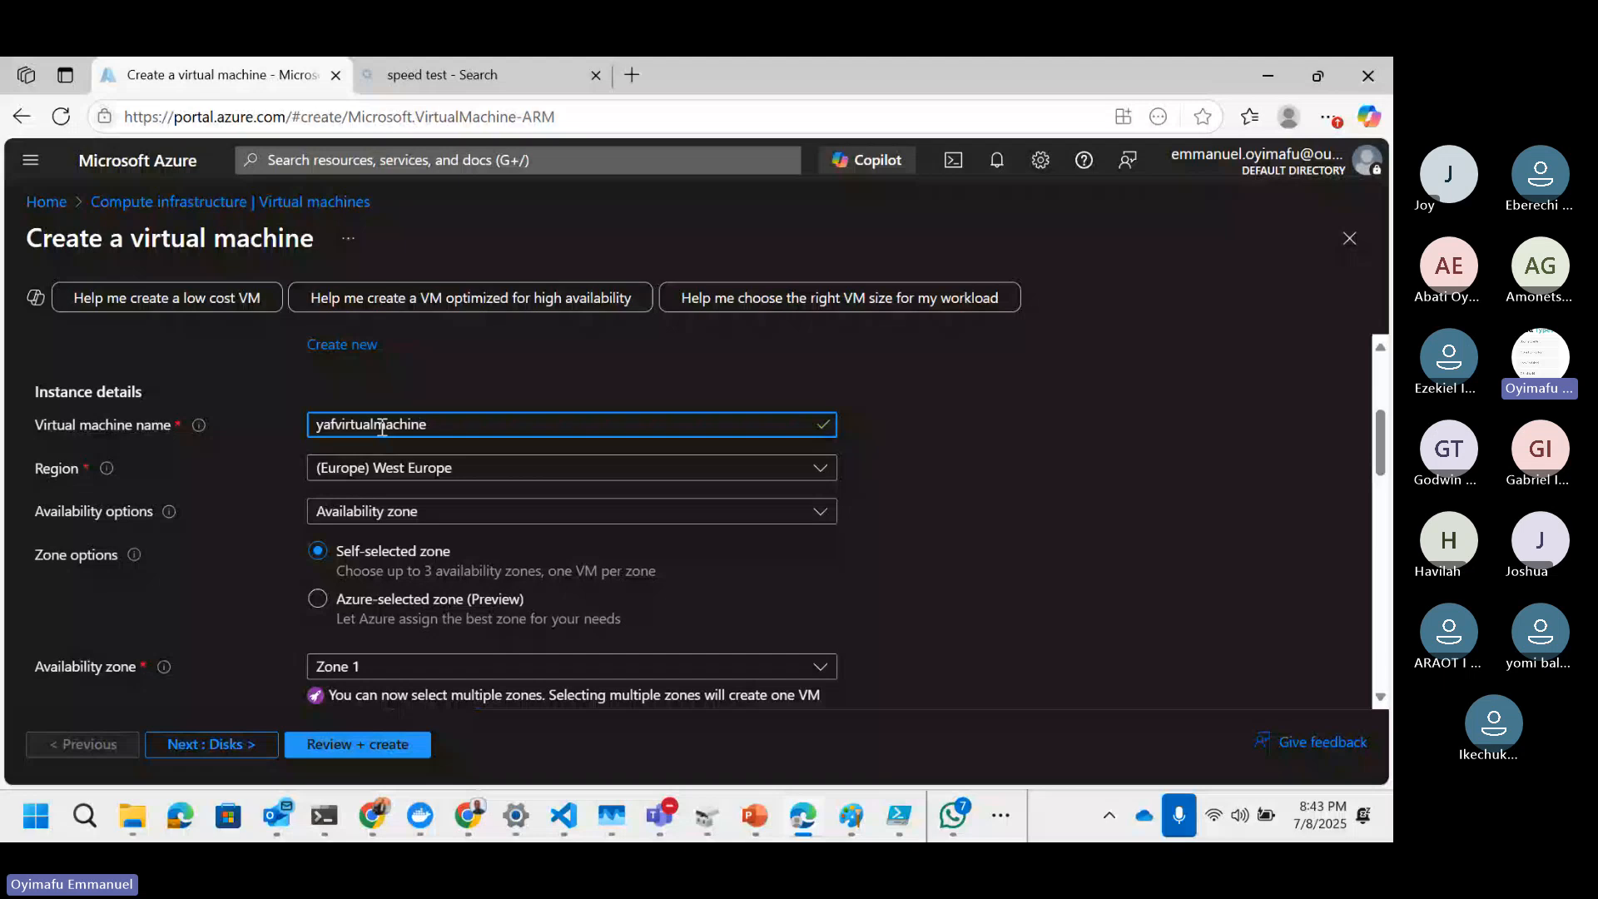
{"action": "type", "text": "_"}
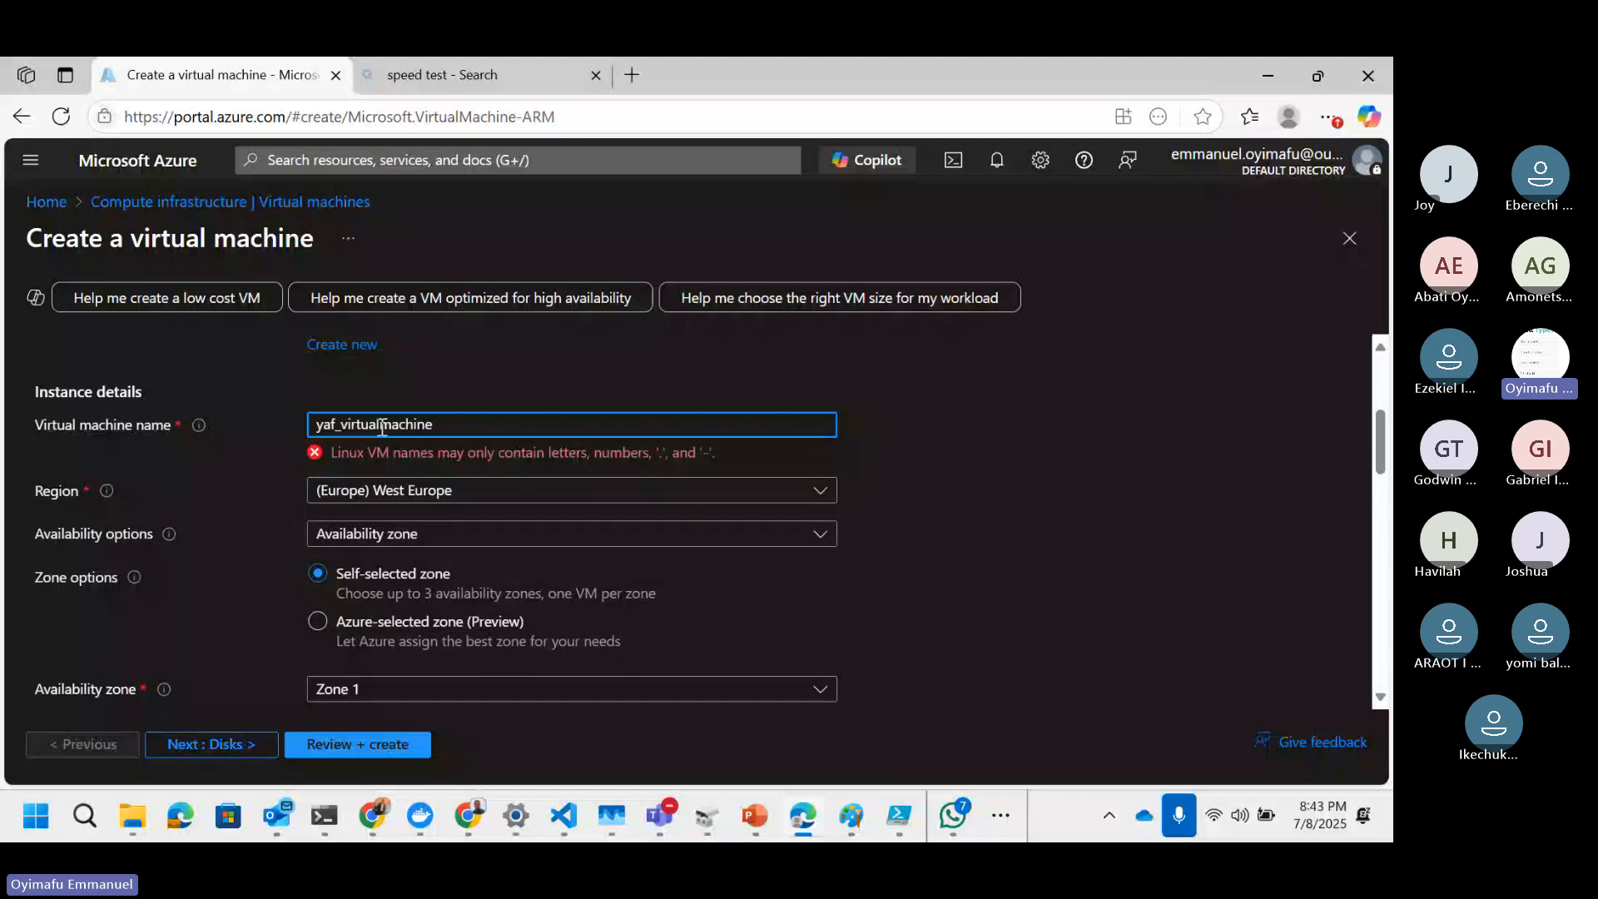
{"action": "key", "text": "BackSpace"}
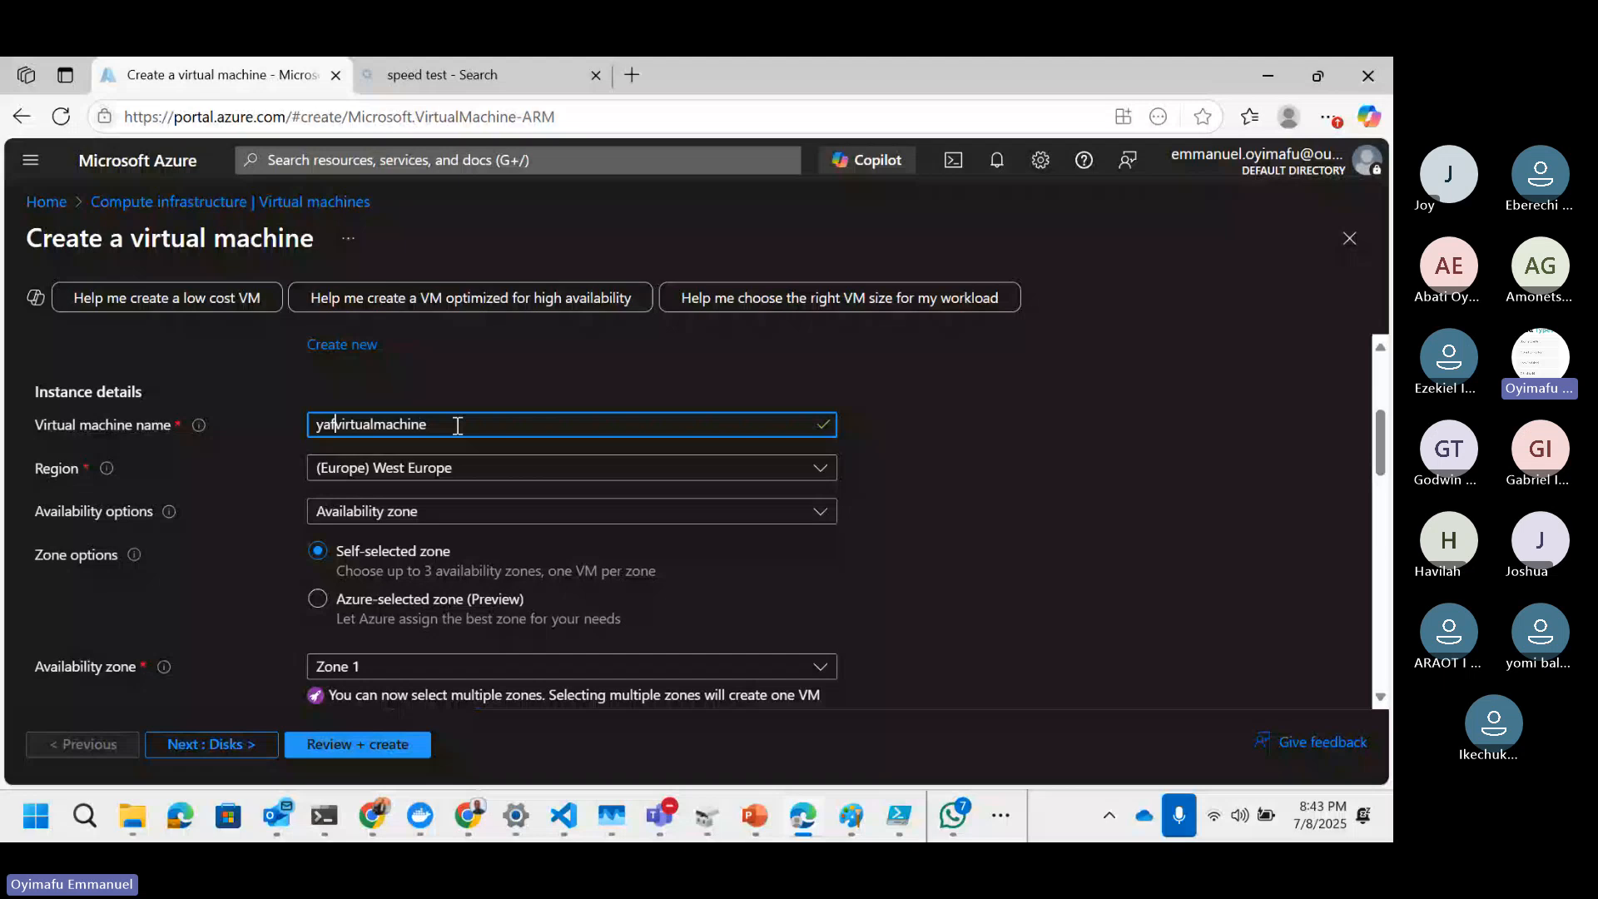
Step: Capitalize the virtual machine name to YafVirtualMachine
{"action": "key", "text": "Left"}
{"action": "key", "text": "Left"}
{"action": "key", "text": "BackSpace"}
{"action": "type", "text": "Y"}
{"action": "key", "text": "Right"}
{"action": "key", "text": "Right"}
{"action": "key", "text": "Right"}
{"action": "key", "text": "BackSpace"}
{"action": "type", "text": "V"}
{"action": "key", "text": "Right"}
{"action": "key", "text": "Right"}
{"action": "key", "text": "Right"}
{"action": "key", "text": "Right"}
{"action": "key", "text": "Right"}
{"action": "key", "text": "Right"}
{"action": "key", "text": "Right"}
{"action": "key", "text": "BackSpace"}
{"action": "type", "text": "M"}
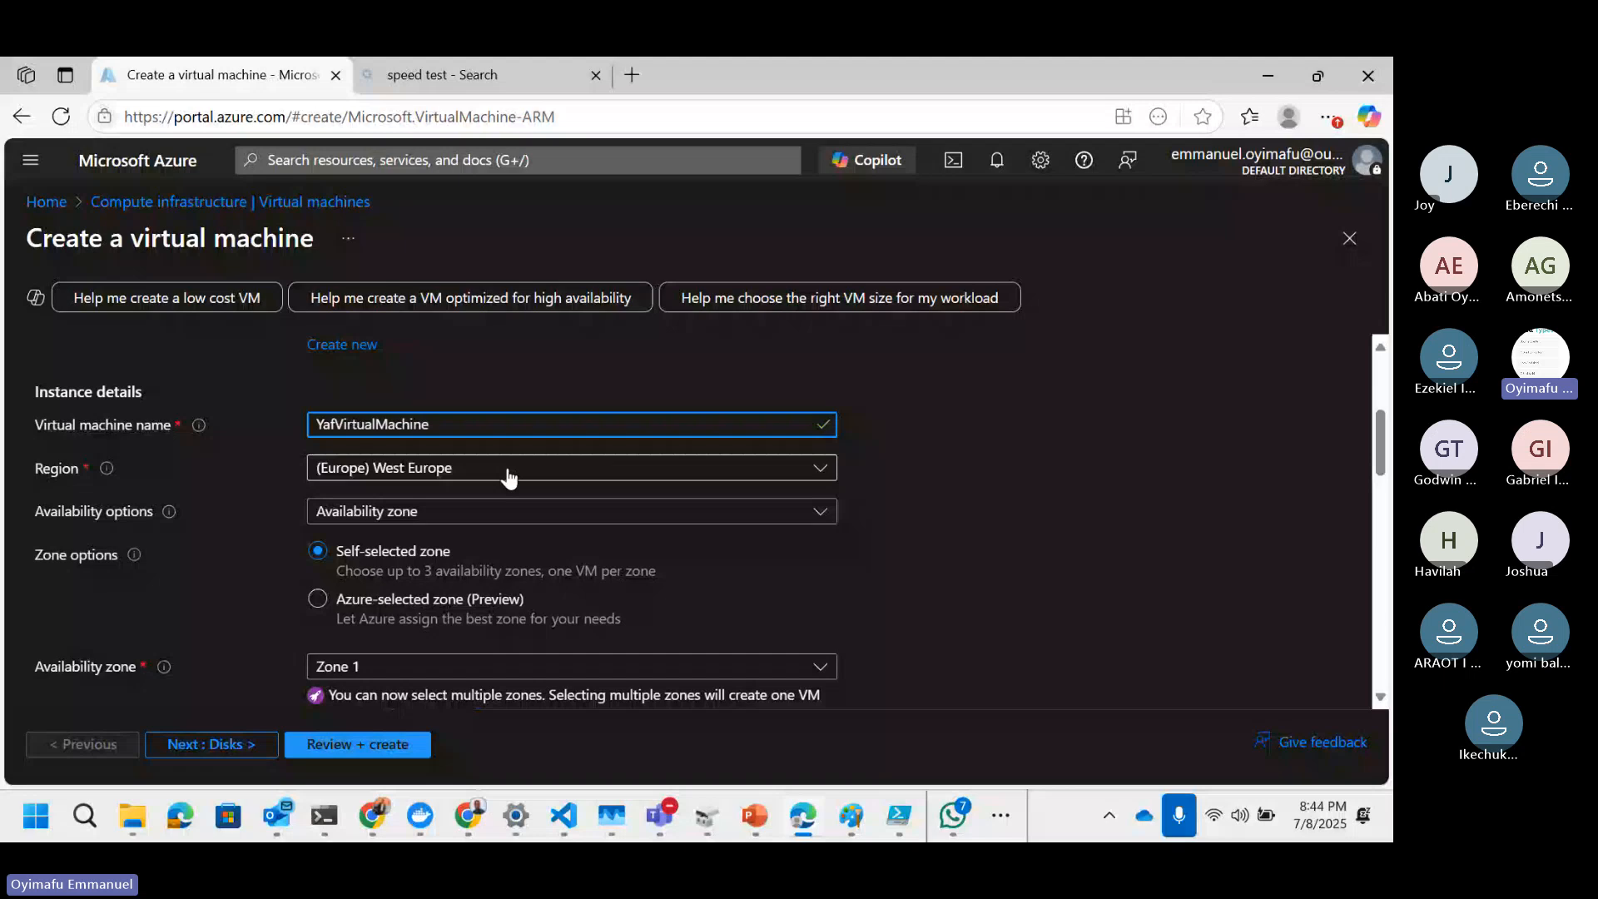
Step: Set availability options to No infrastructure redundancy required and security type to Standard
{"action": "left_click", "coordinate": [488, 512]}
{"action": "left_click", "coordinate": [458, 552]}
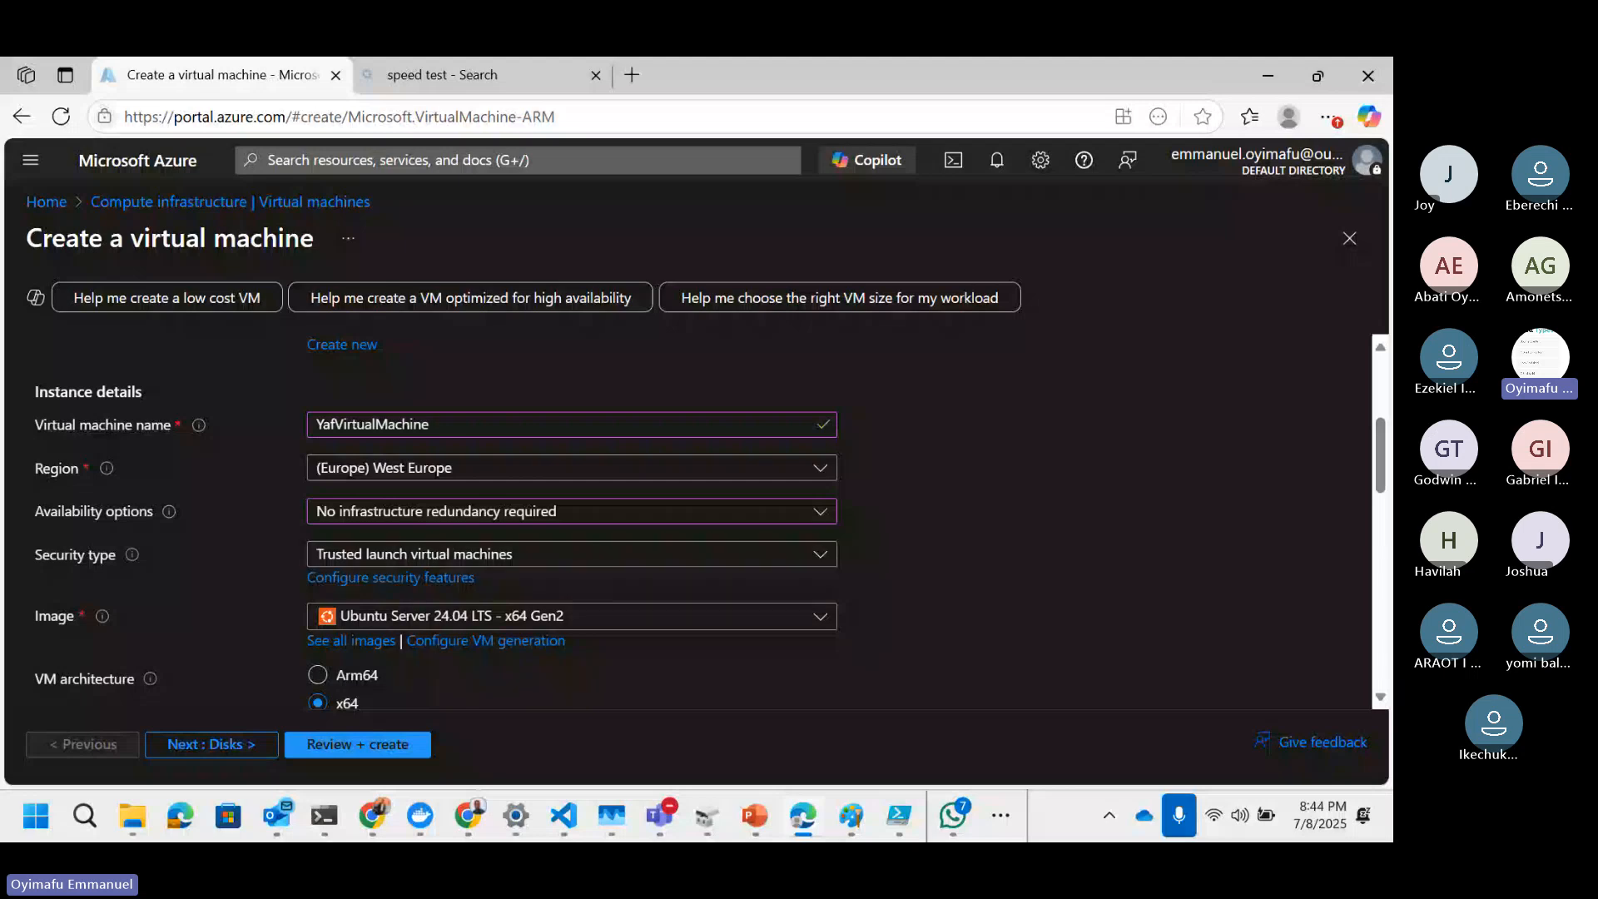
{"action": "left_click", "coordinate": [519, 556]}
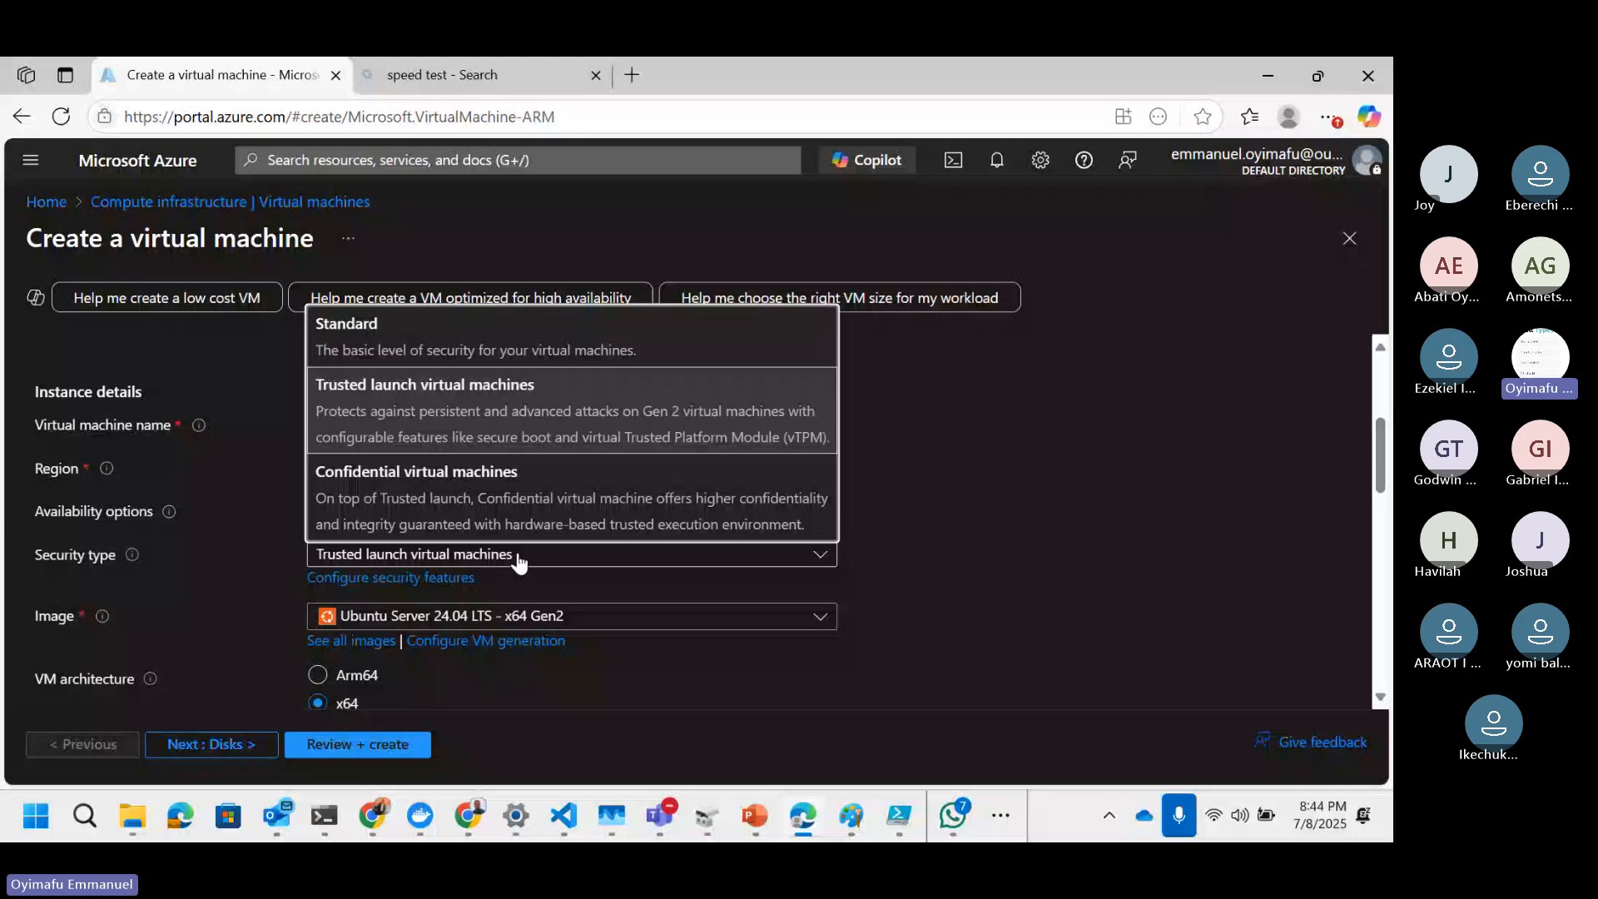
{"action": "left_click", "coordinate": [500, 337]}
Step: Choose the Windows Server 2019 Datacenter - x64 Gen2 image for the virtual machine
{"action": "scroll", "coordinate": [760, 522], "scroll_direction": "down", "scroll_amount": 1}
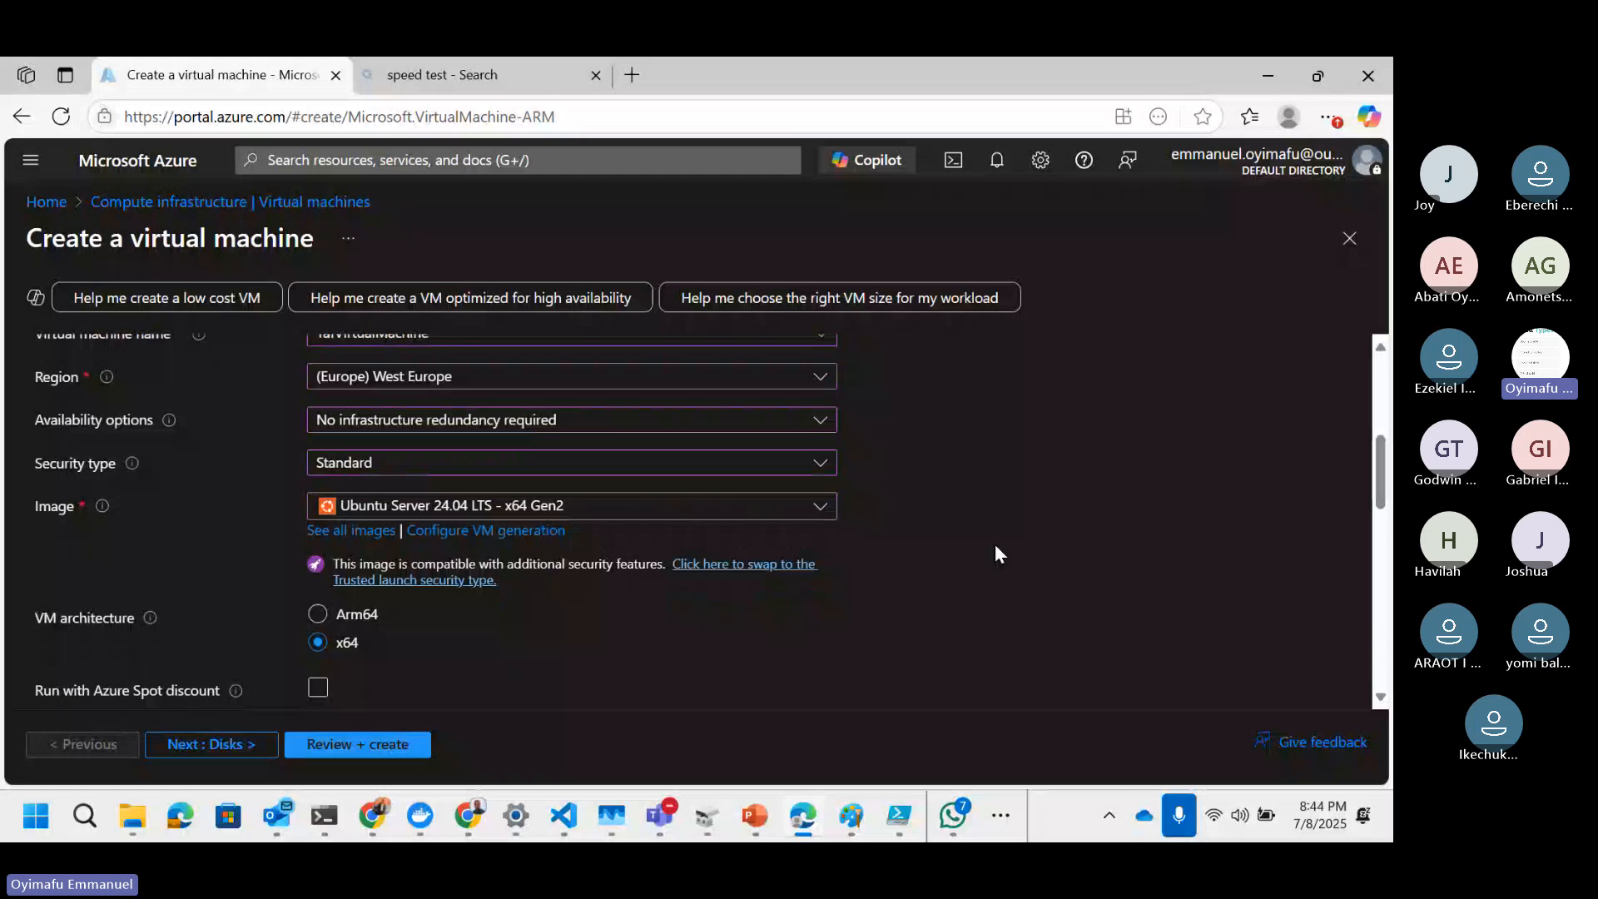
{"action": "left_click", "coordinate": [824, 518]}
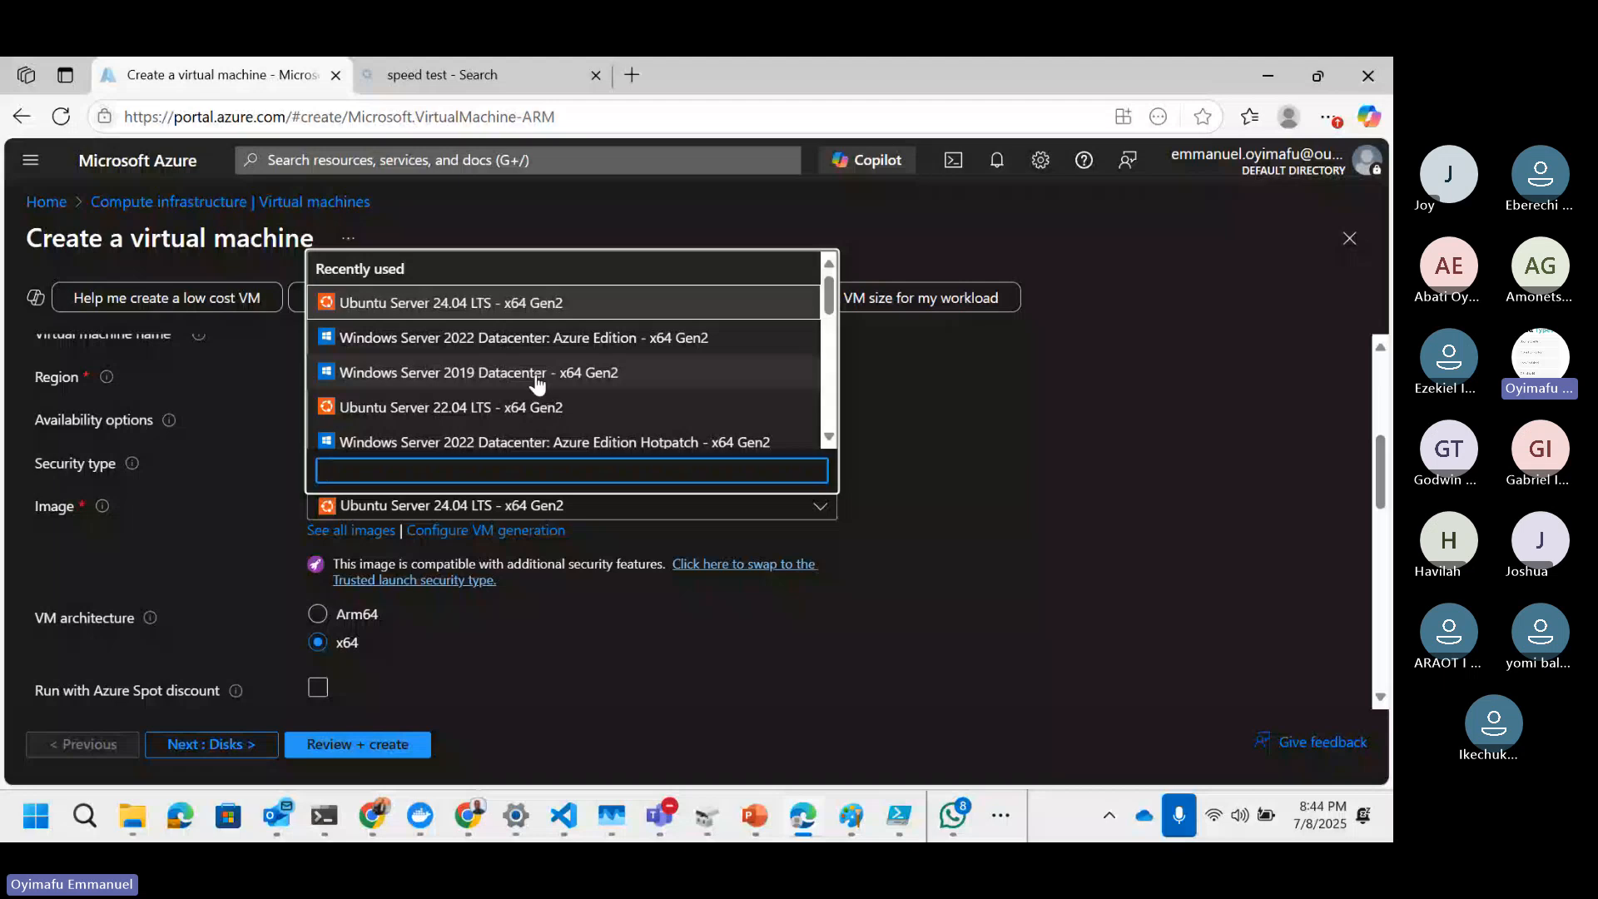
{"action": "left_click", "coordinate": [537, 374]}
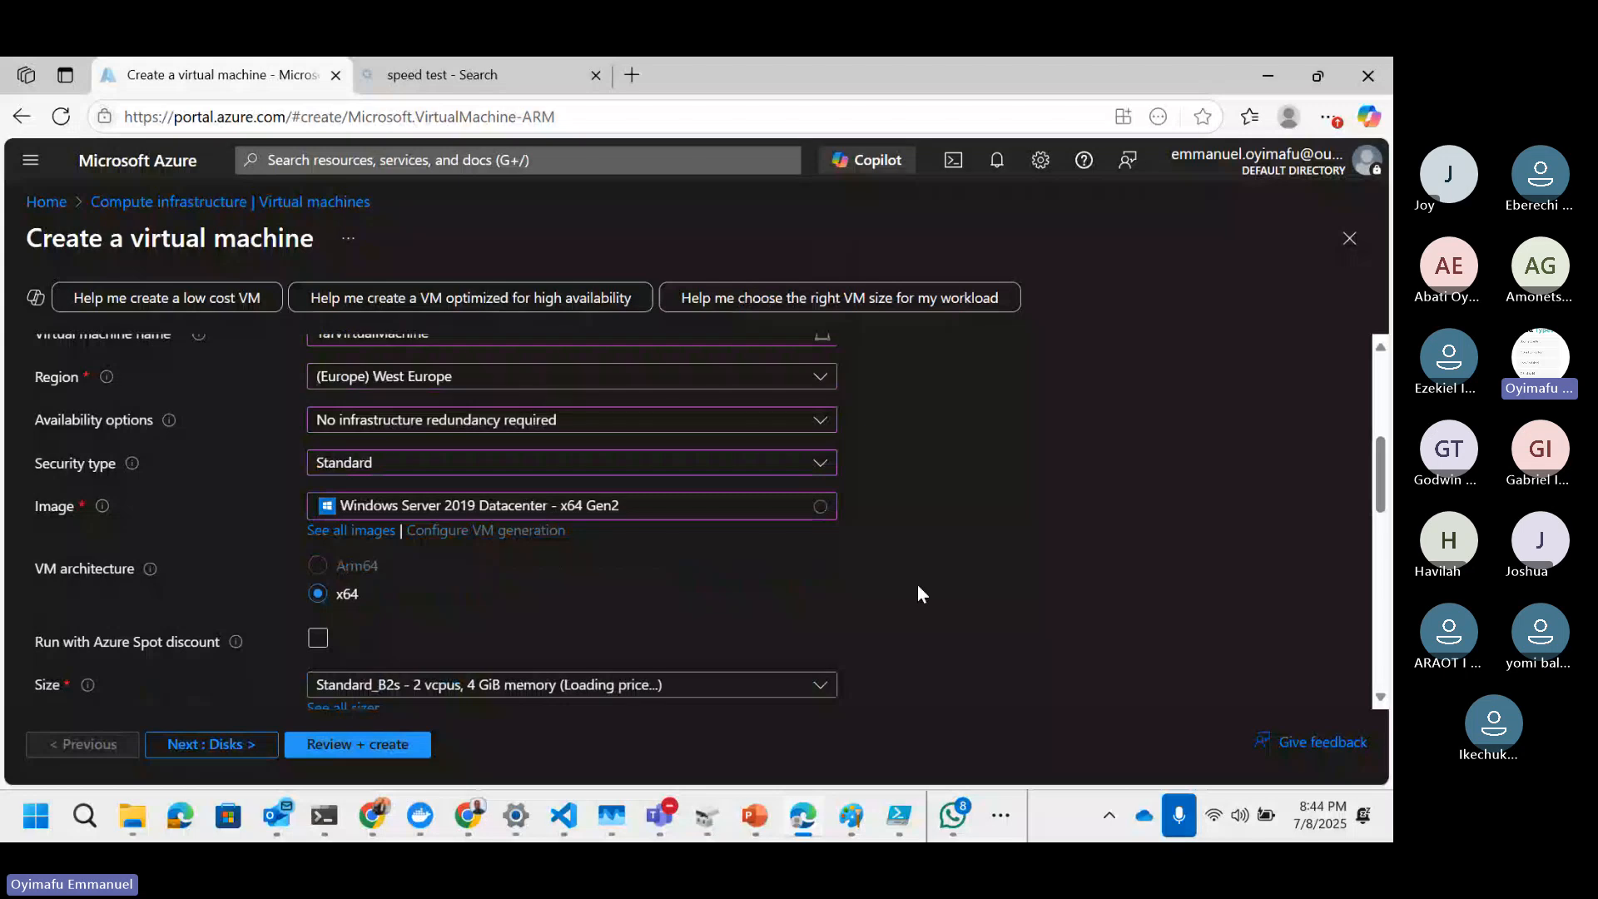
Step: Enter yafadmin as the administrator account username
{"action": "scroll", "coordinate": [443, 621], "scroll_direction": "down", "scroll_amount": 1}
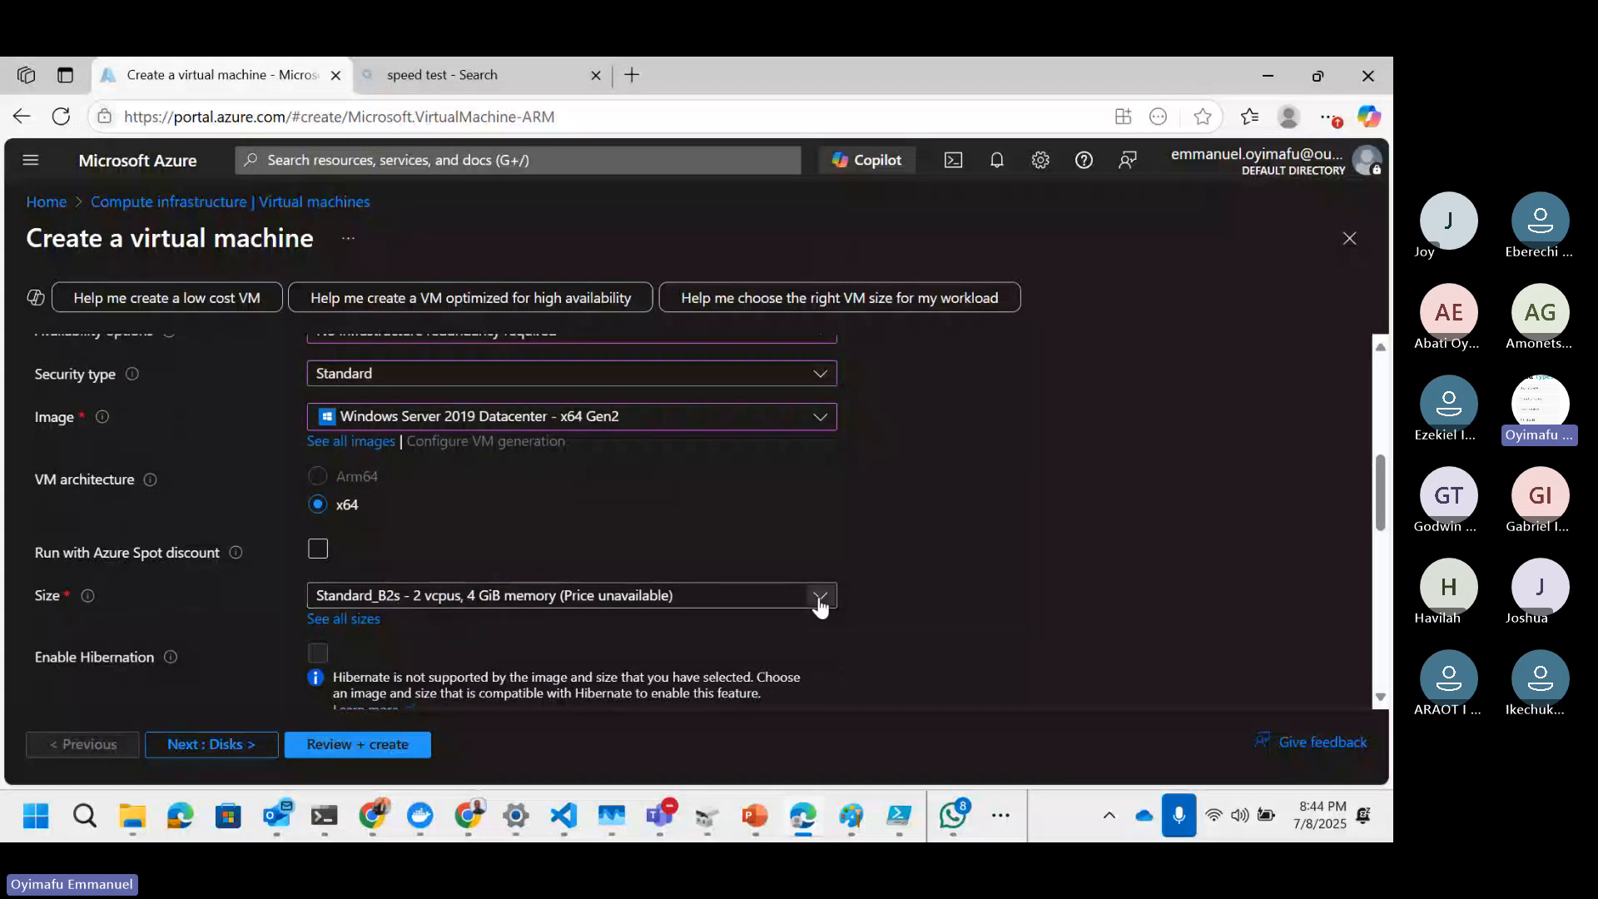
{"action": "scroll", "coordinate": [597, 598], "scroll_direction": "down", "scroll_amount": 1}
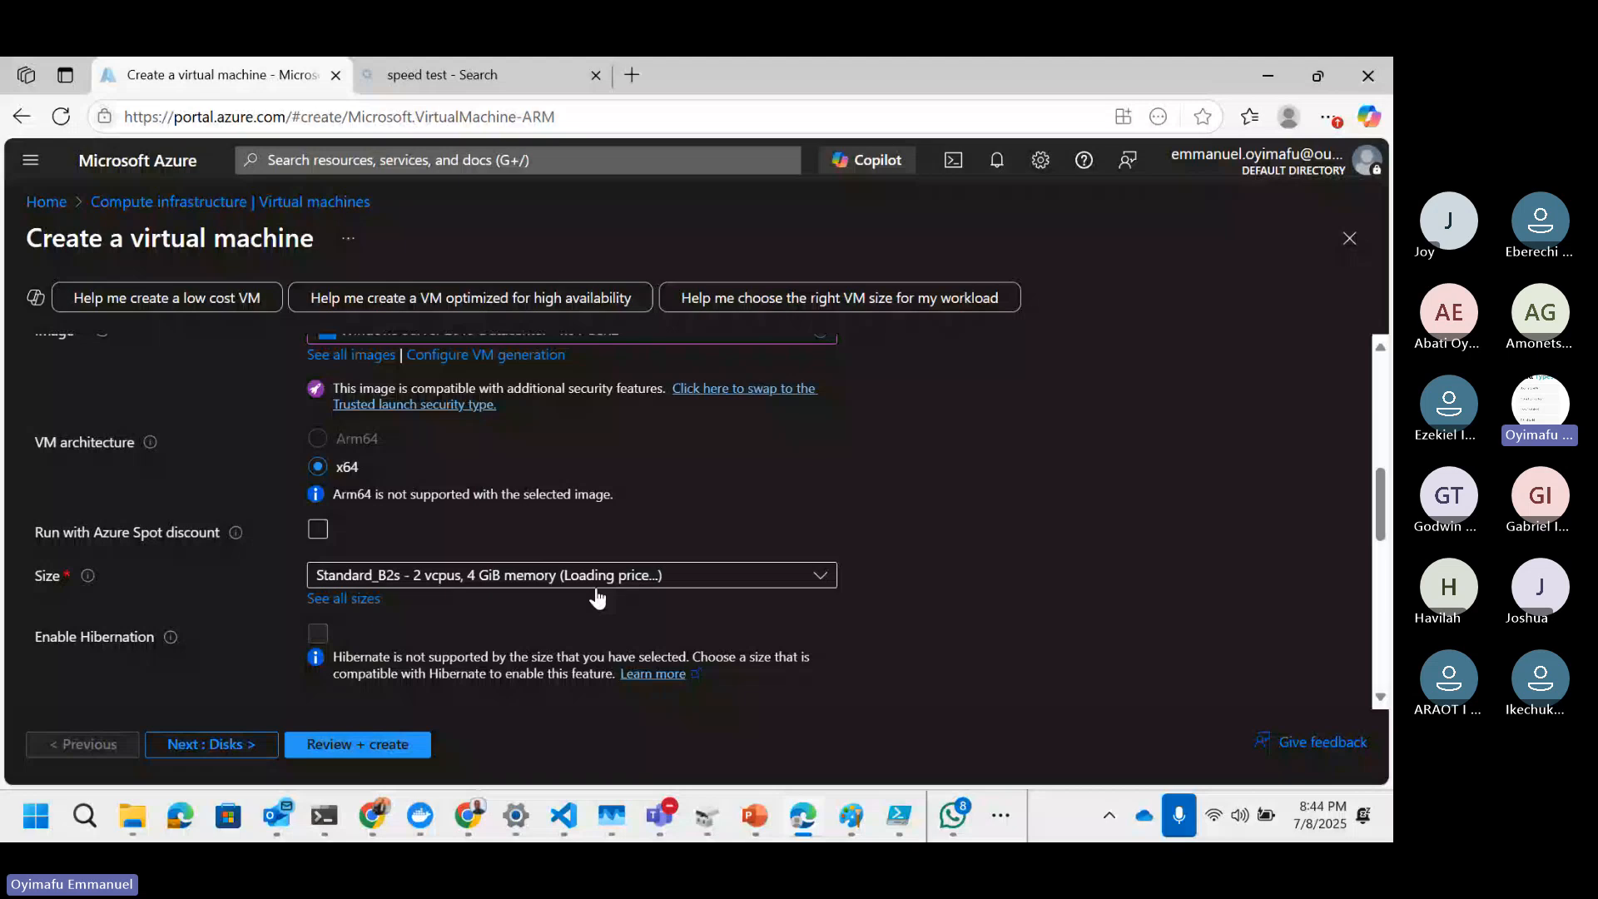
{"action": "scroll", "coordinate": [377, 587], "scroll_direction": "down", "scroll_amount": 1}
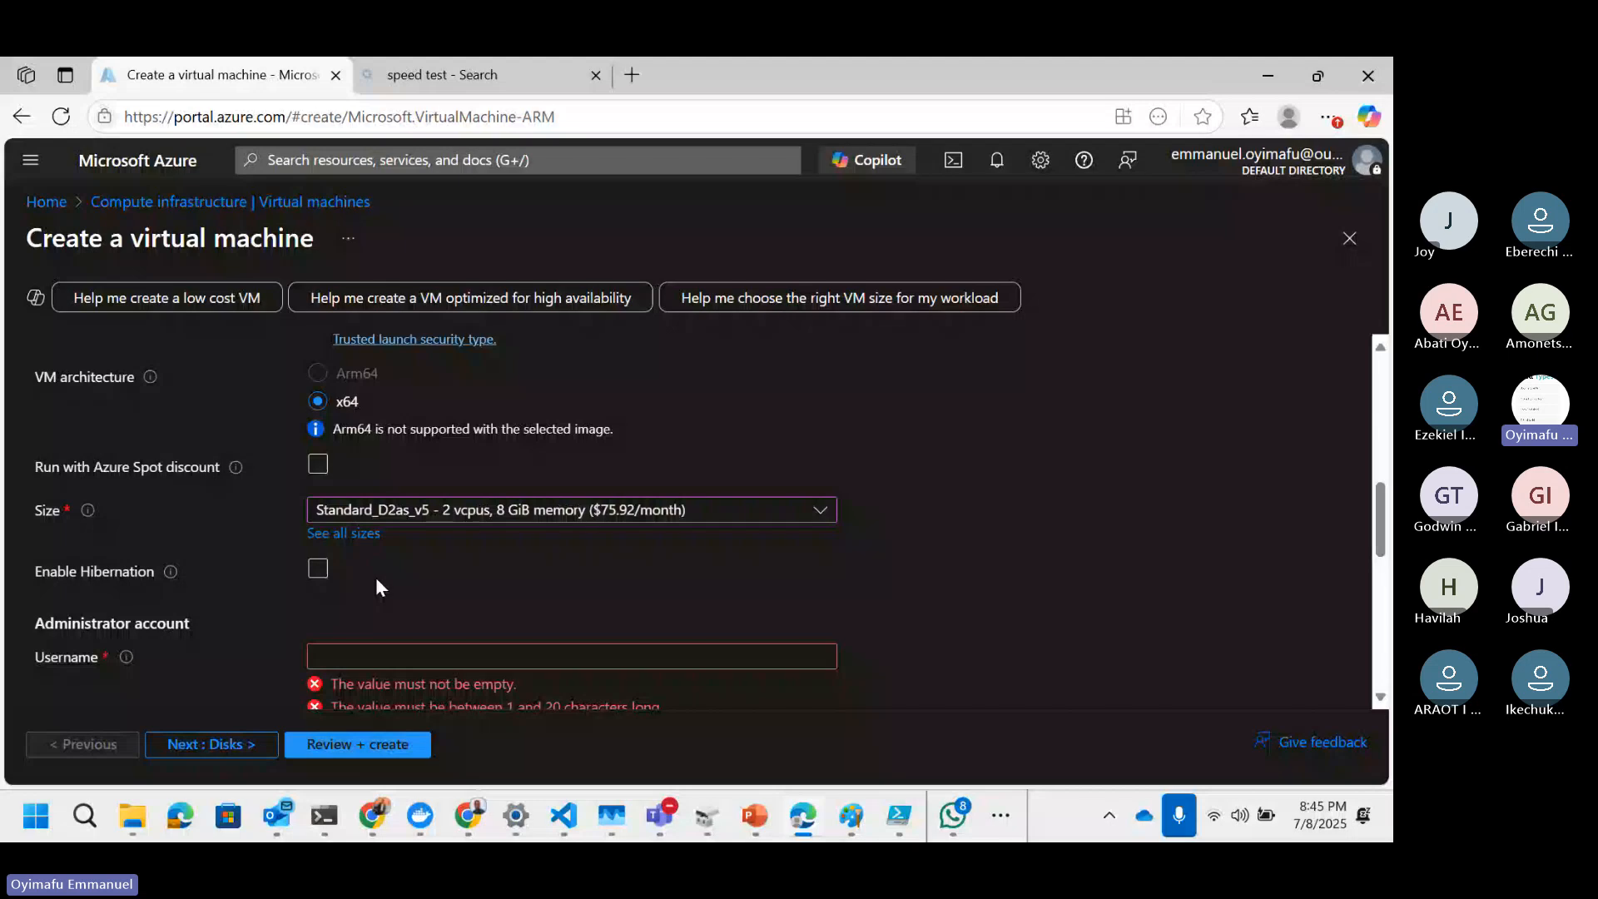
{"action": "scroll", "coordinate": [377, 580], "scroll_direction": "down", "scroll_amount": 1}
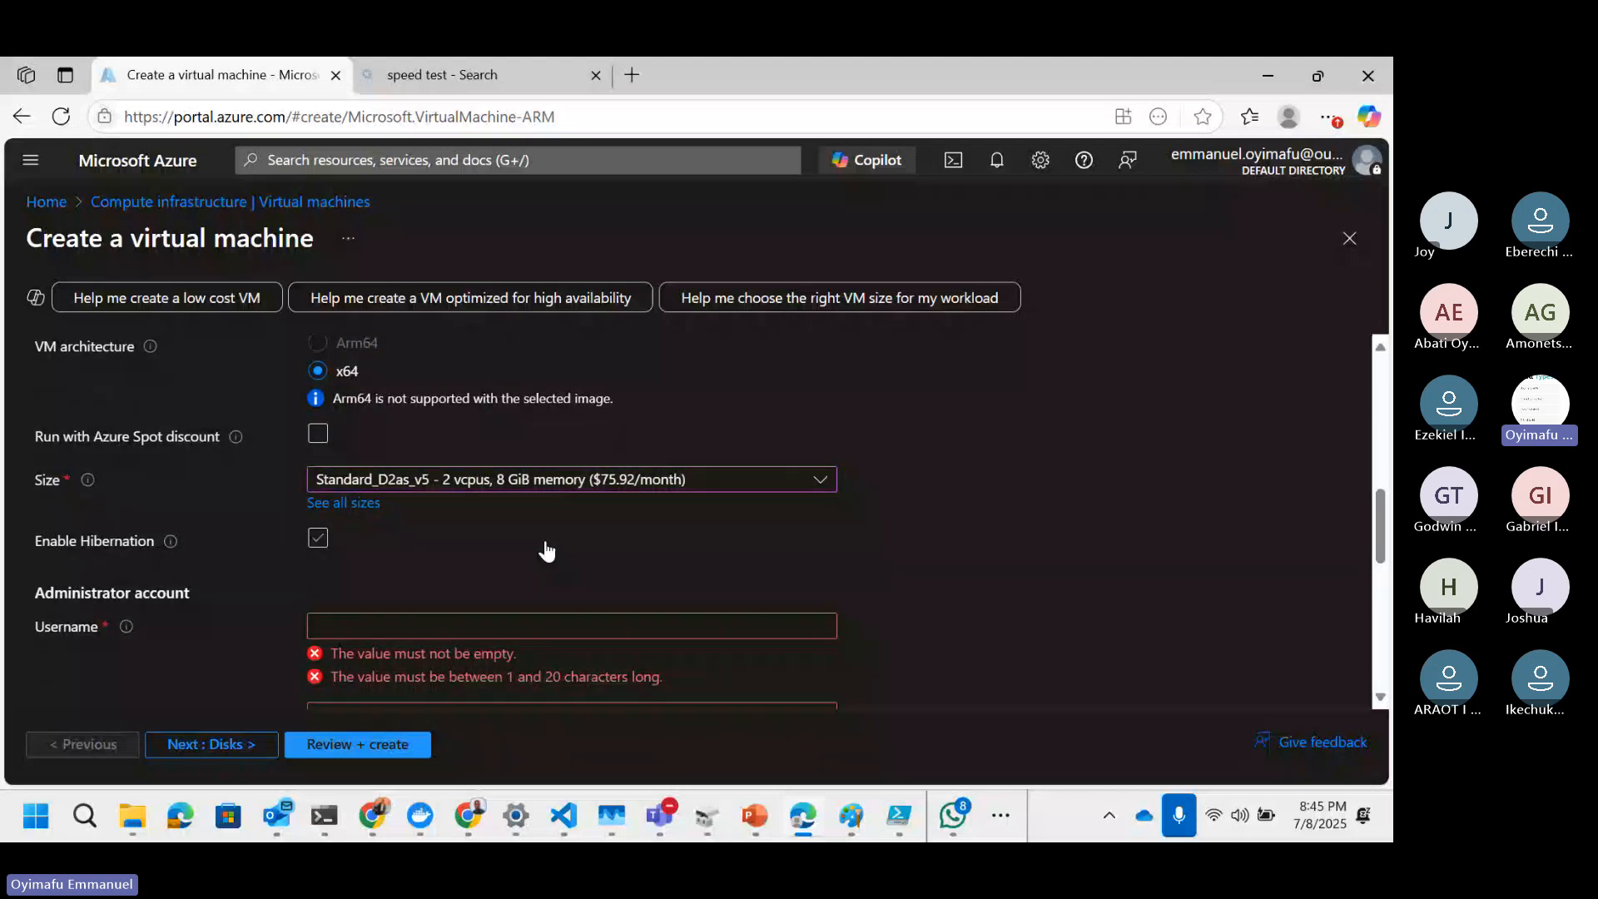
{"action": "left_click", "coordinate": [370, 626]}
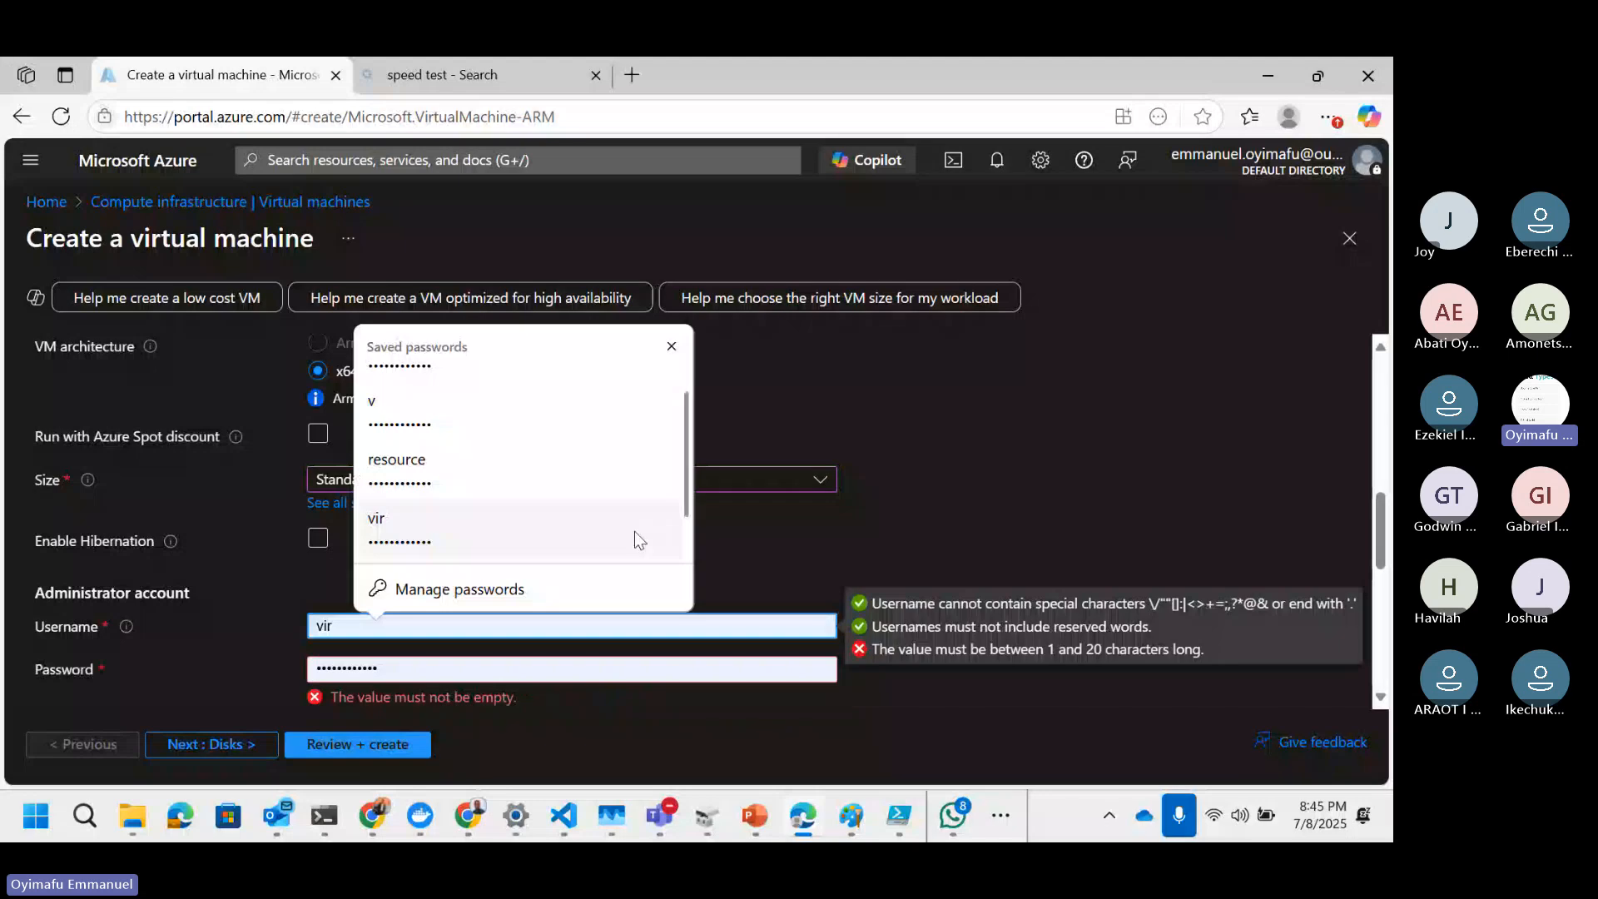
{"action": "scroll", "coordinate": [635, 531], "scroll_direction": "down", "scroll_amount": 1}
{"action": "scroll", "coordinate": [916, 457], "scroll_direction": "down", "scroll_amount": 1}
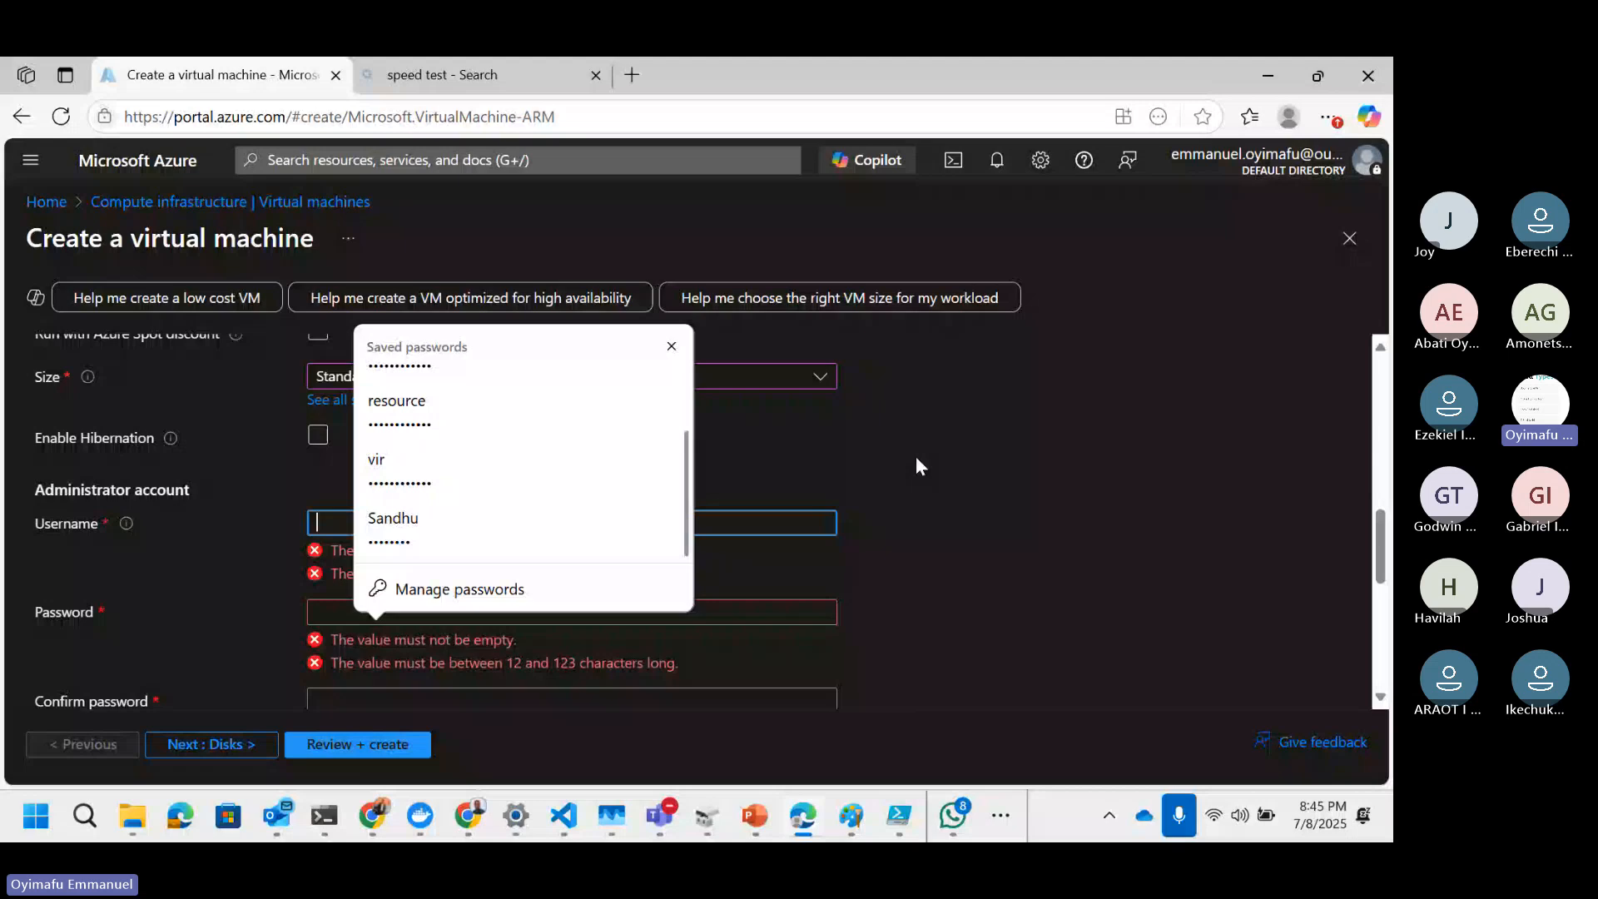
{"action": "left_click", "coordinate": [332, 524]}
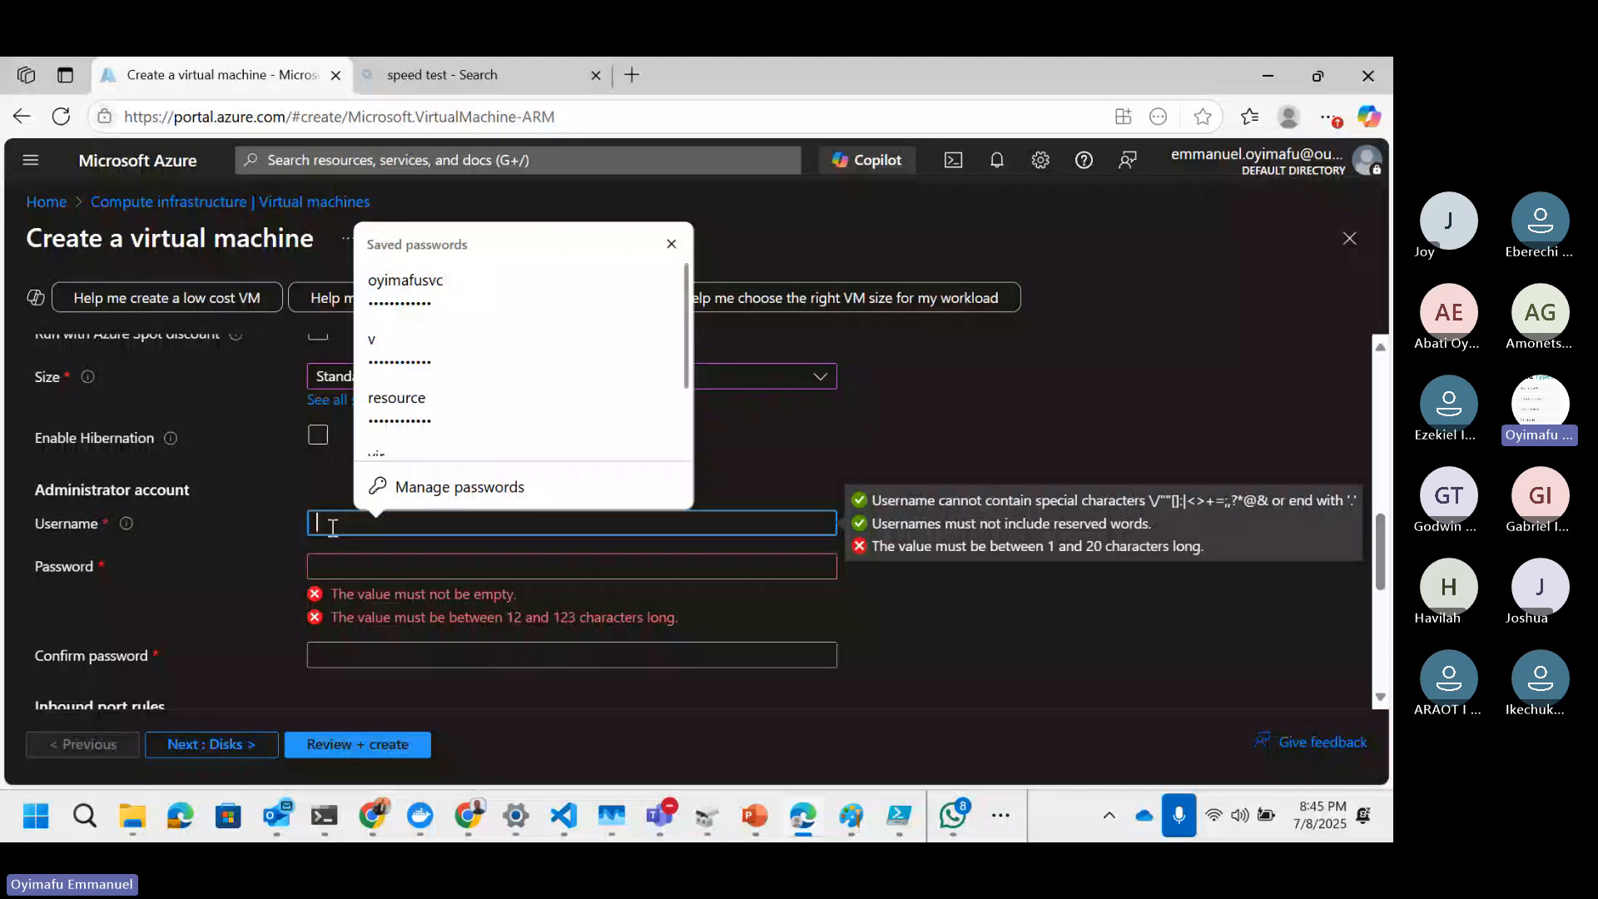
{"action": "type", "text": "ya"}
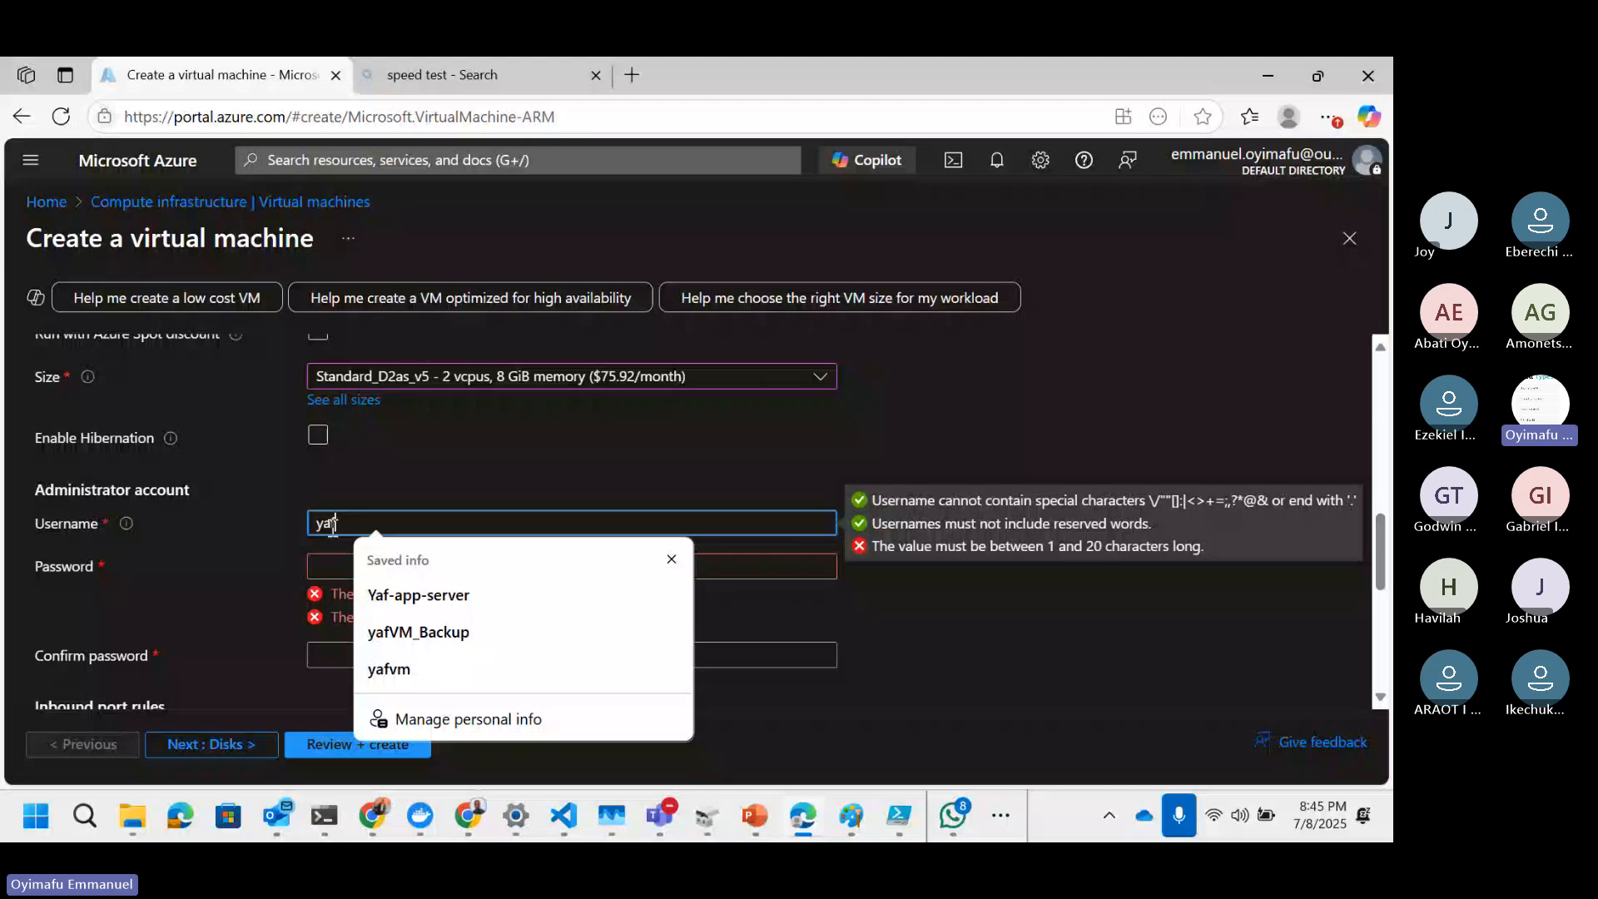
{"action": "type", "text": "fadmin"}
{"action": "left_click", "coordinate": [733, 470]}
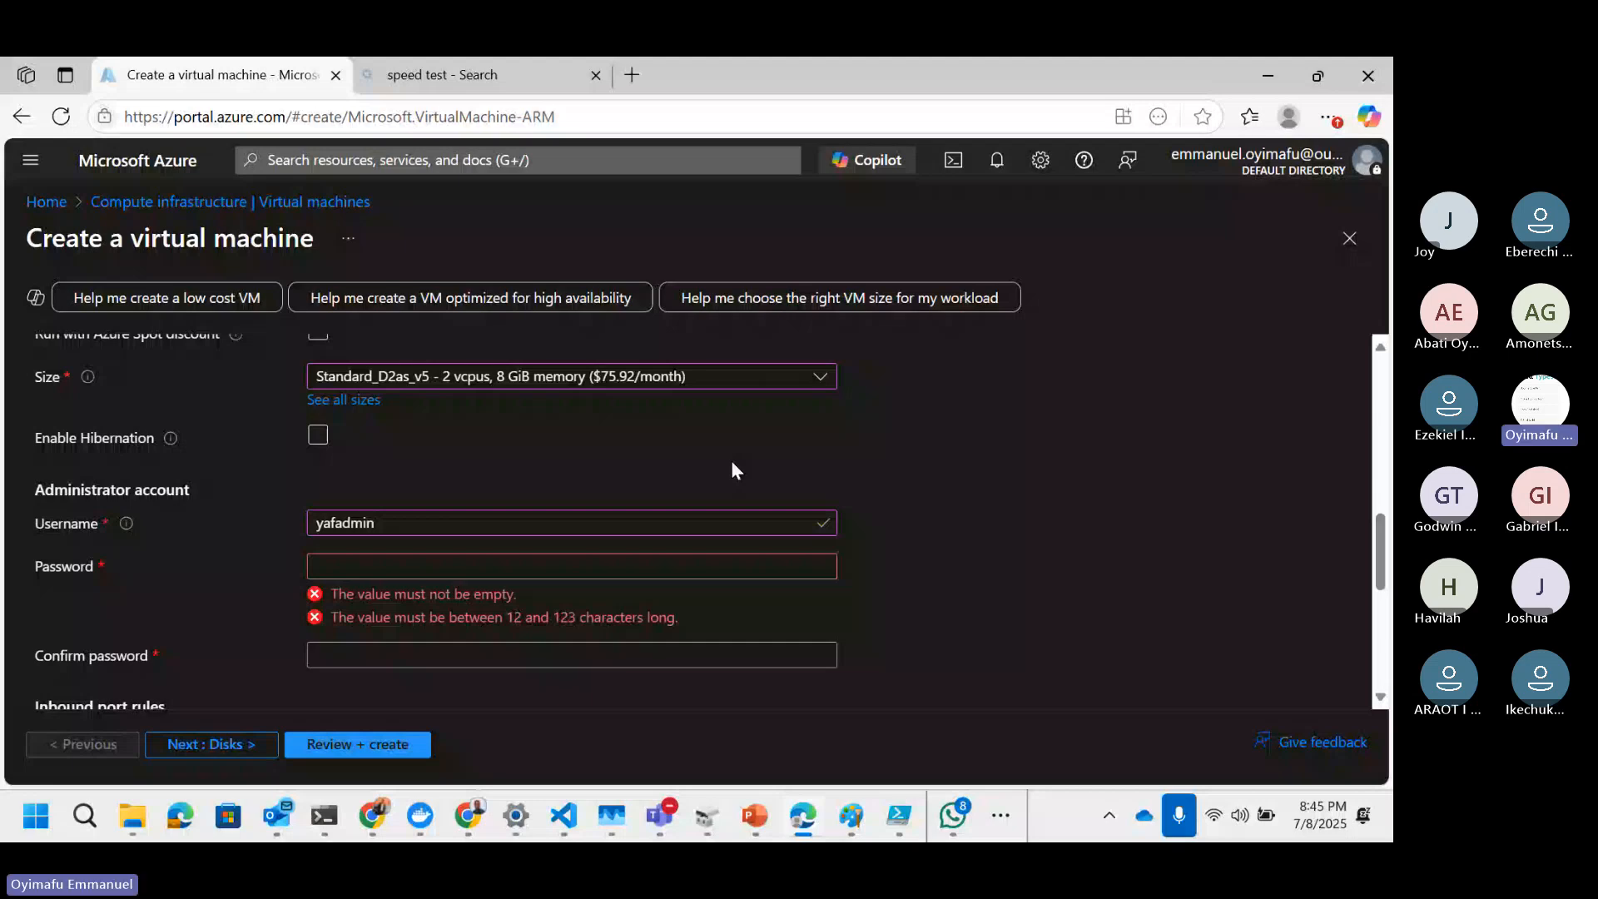
Step: Paste the administrator password into both the password and confirm password fields
{"action": "left_click", "coordinate": [670, 567]}
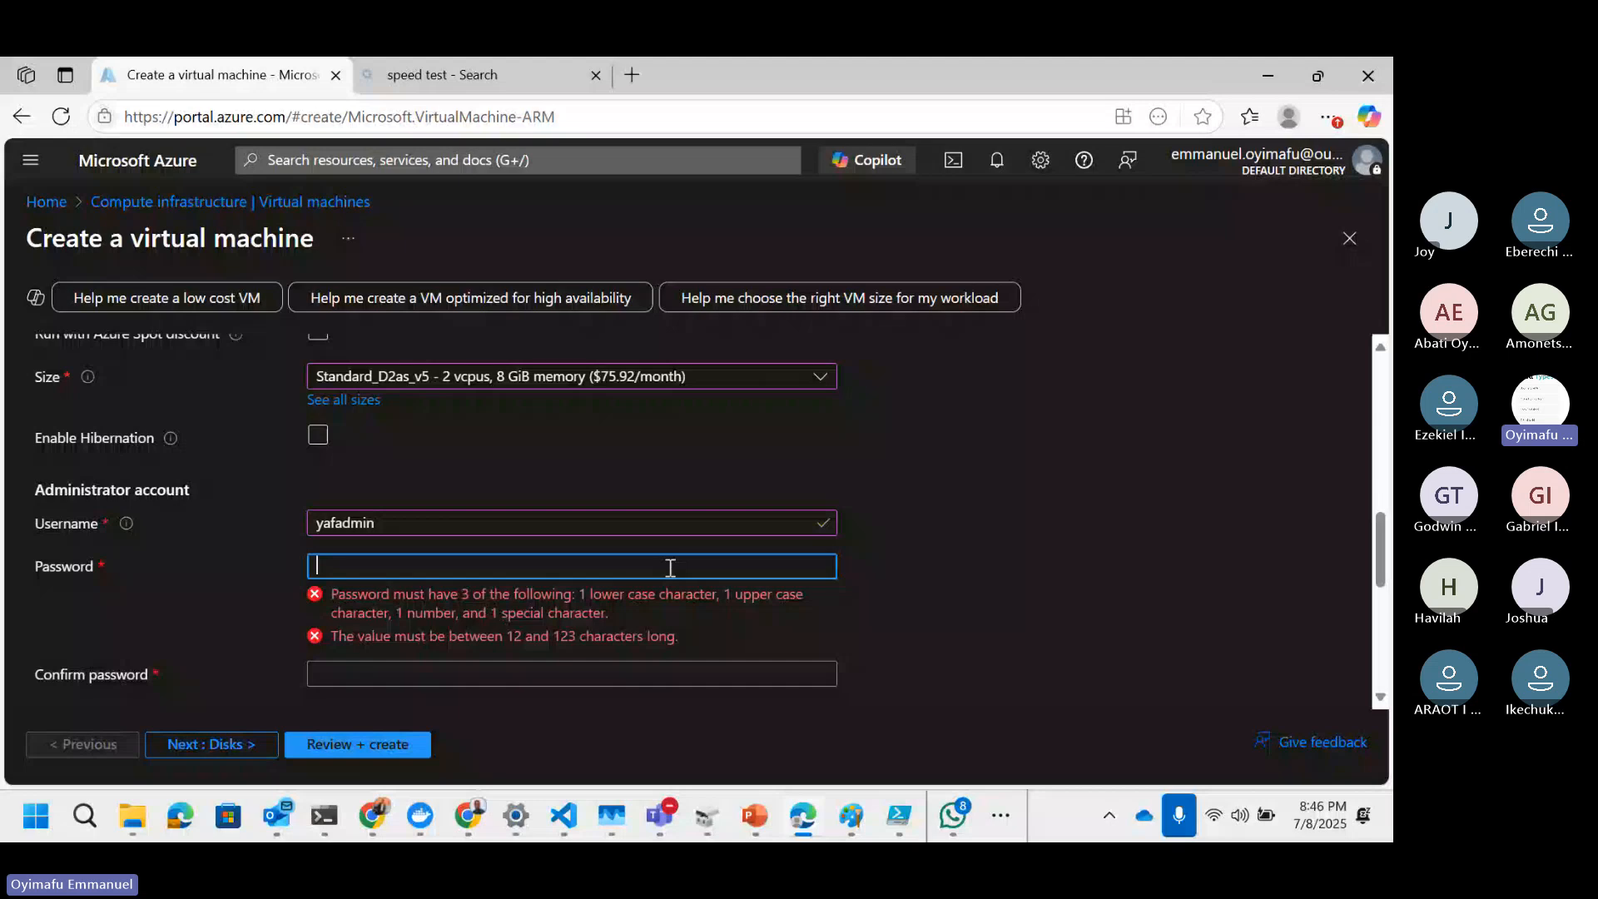
{"action": "key", "text": "ctrl+v"}
{"action": "left_click", "coordinate": [677, 605]}
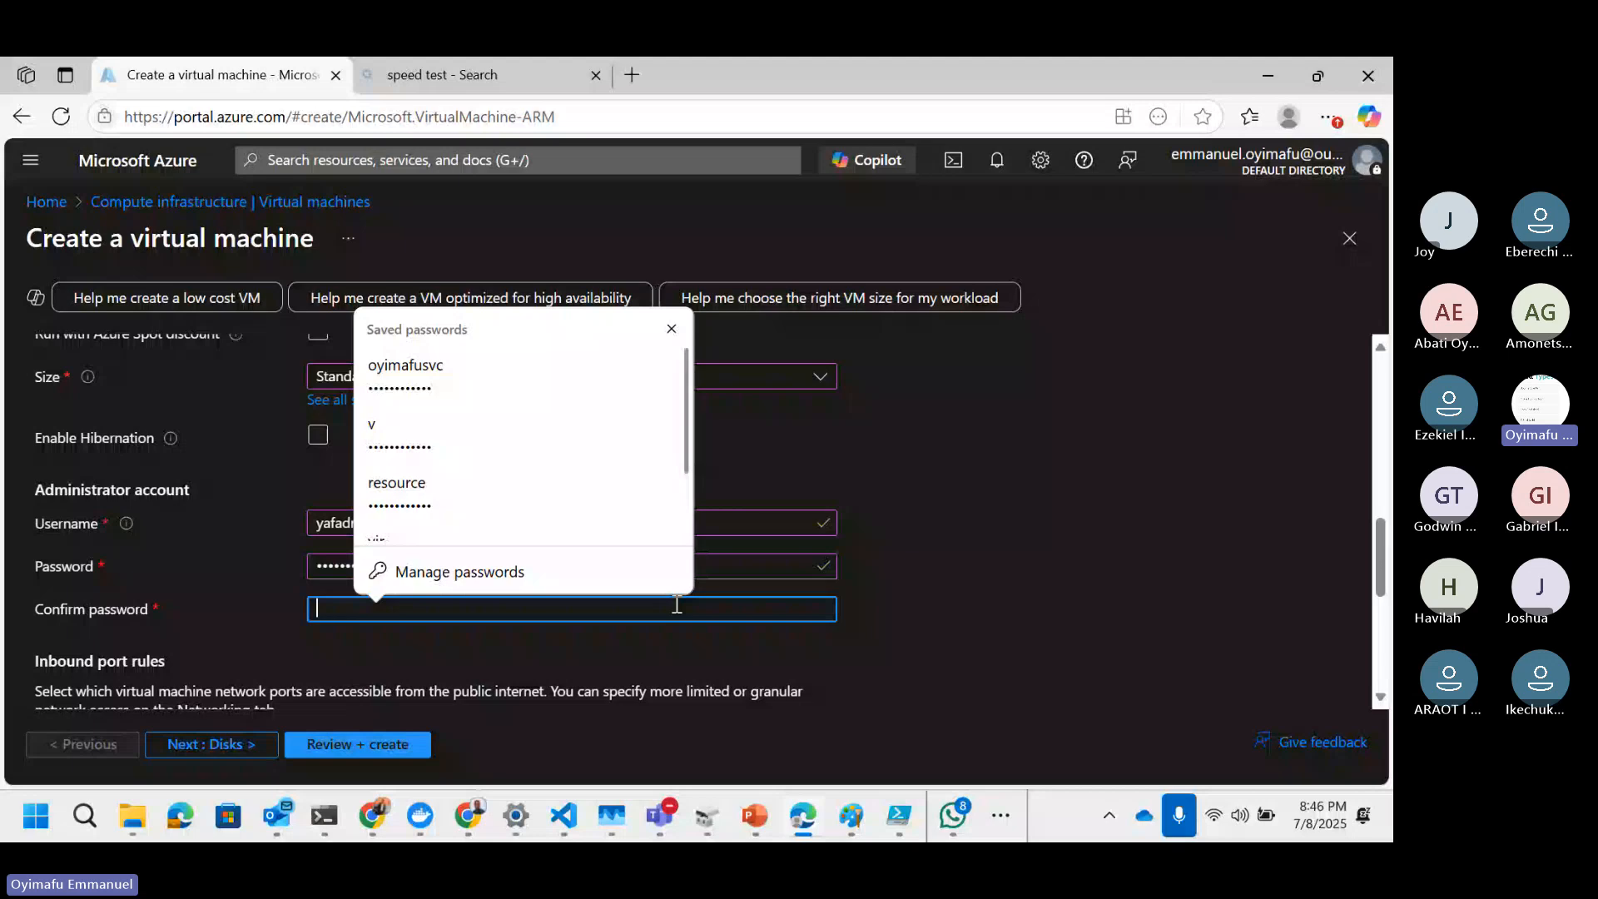
{"action": "key", "text": "ctrl+v"}
Step: Review the basics settings entered so far on the virtual machine form
{"action": "scroll", "coordinate": [317, 582], "scroll_direction": "down", "scroll_amount": 2}
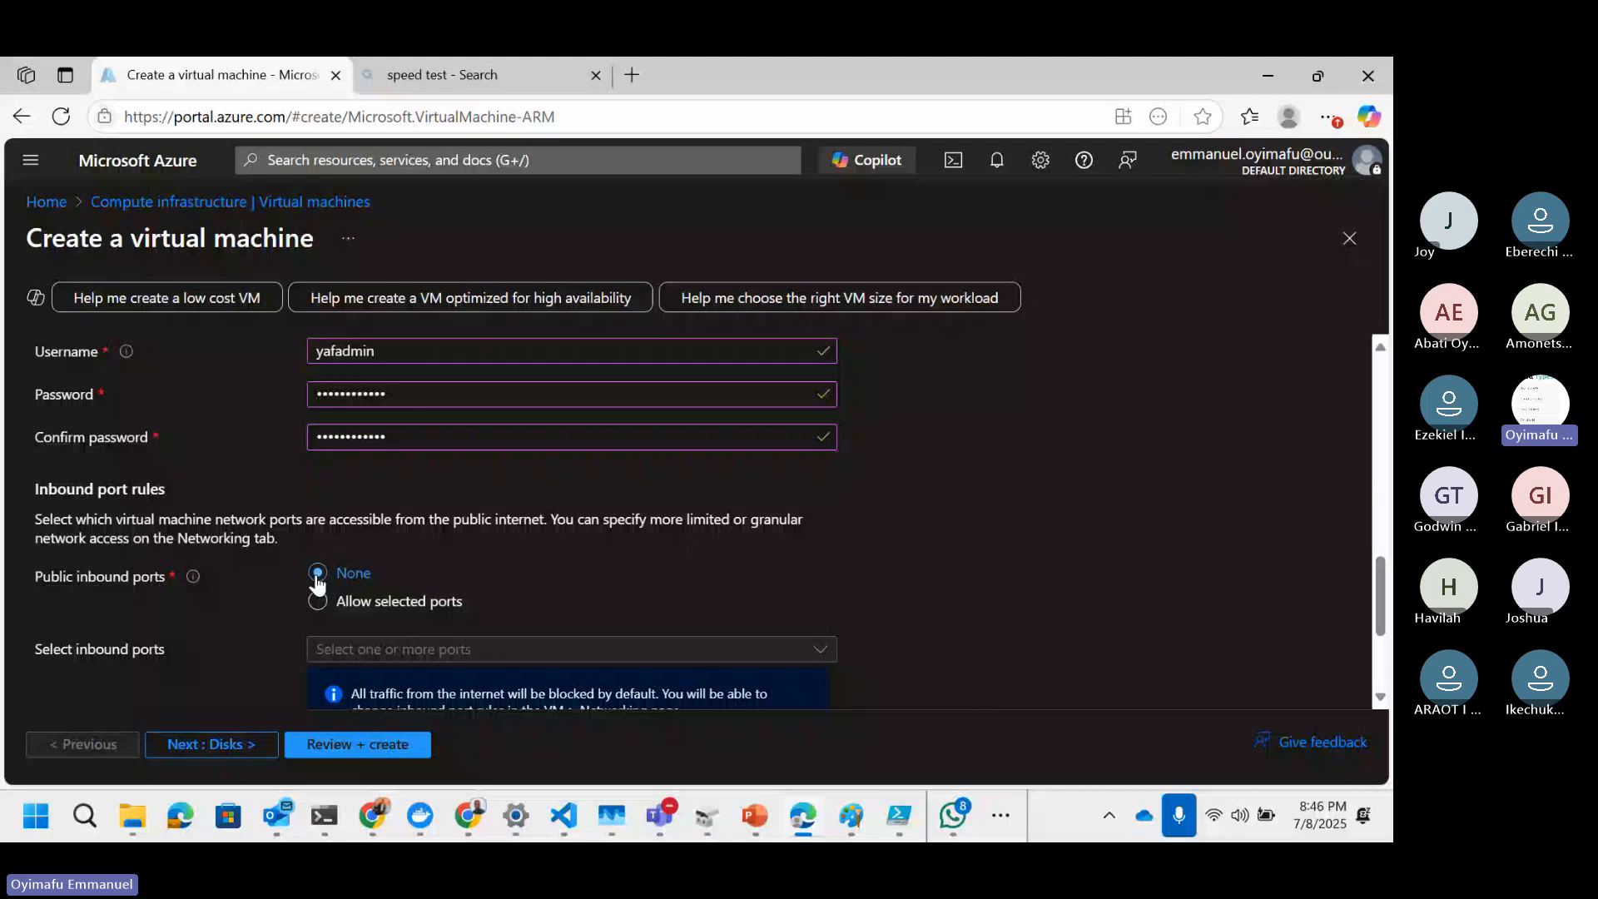
{"action": "scroll", "coordinate": [316, 583], "scroll_direction": "down", "scroll_amount": 1}
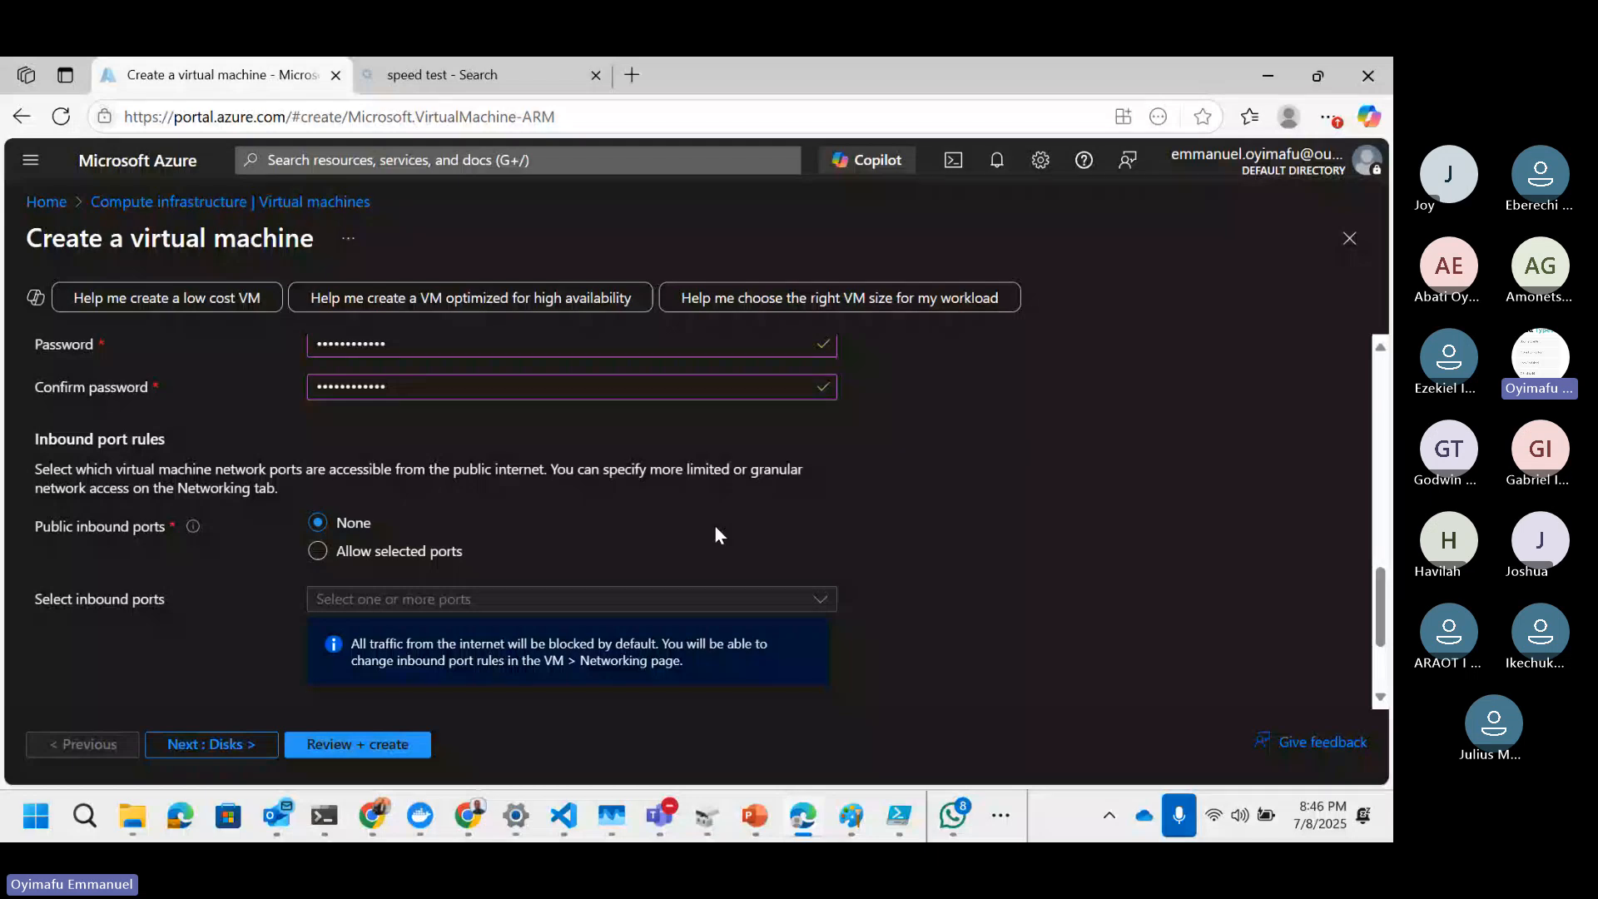
{"action": "scroll", "coordinate": [716, 533], "scroll_direction": "up", "scroll_amount": 10}
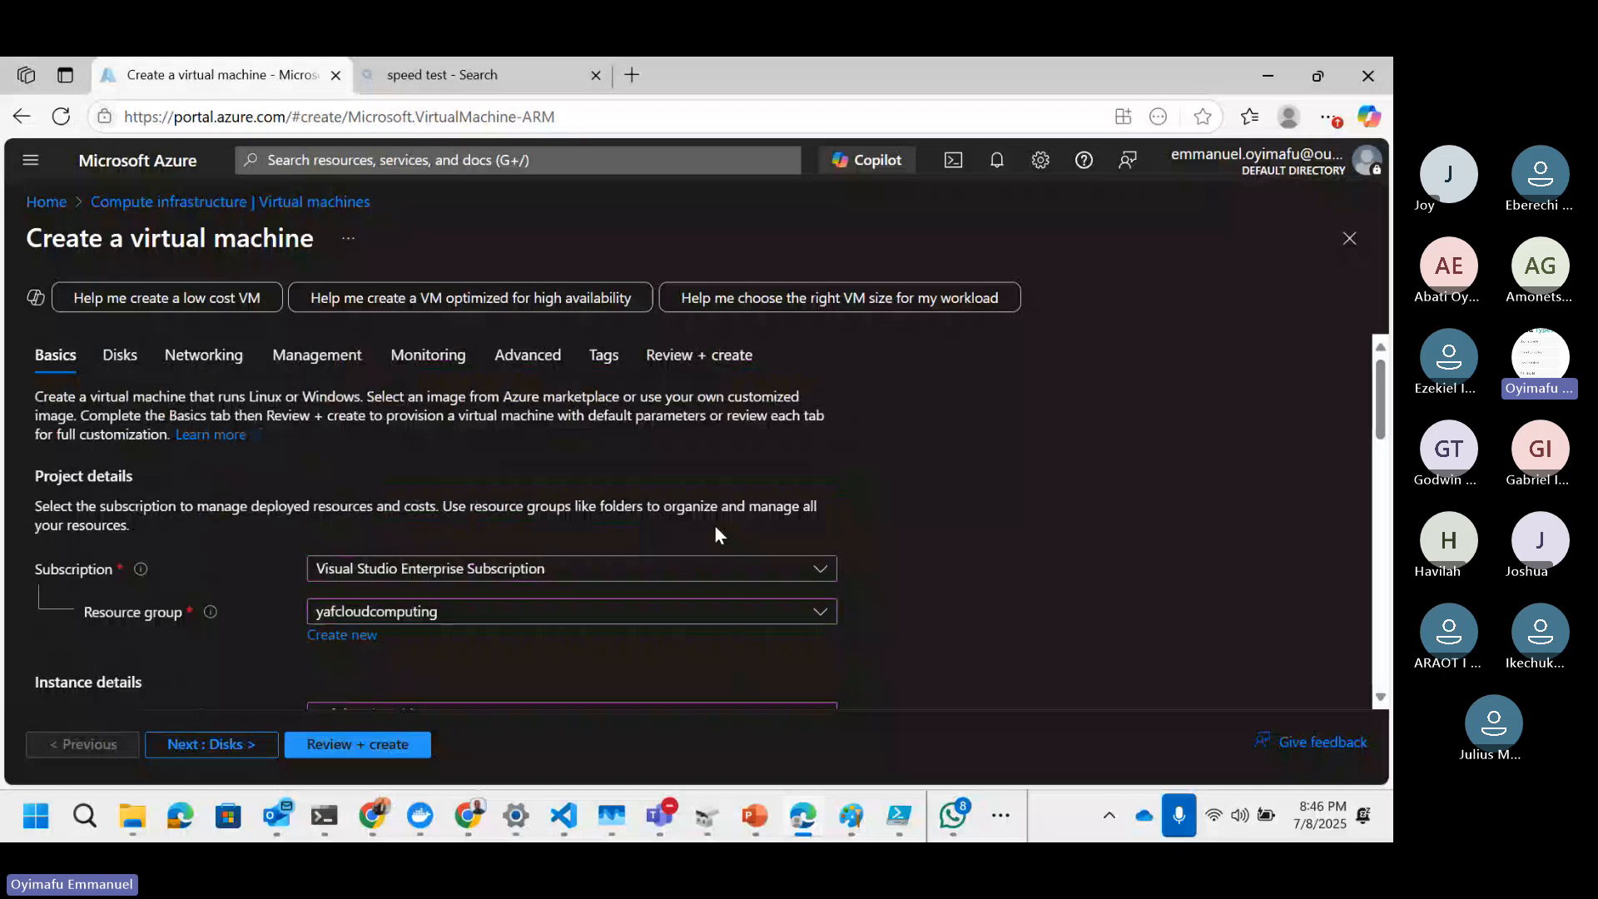
{"action": "scroll", "coordinate": [716, 534], "scroll_direction": "down", "scroll_amount": 3}
{"action": "scroll", "coordinate": [716, 534], "scroll_direction": "down", "scroll_amount": 4}
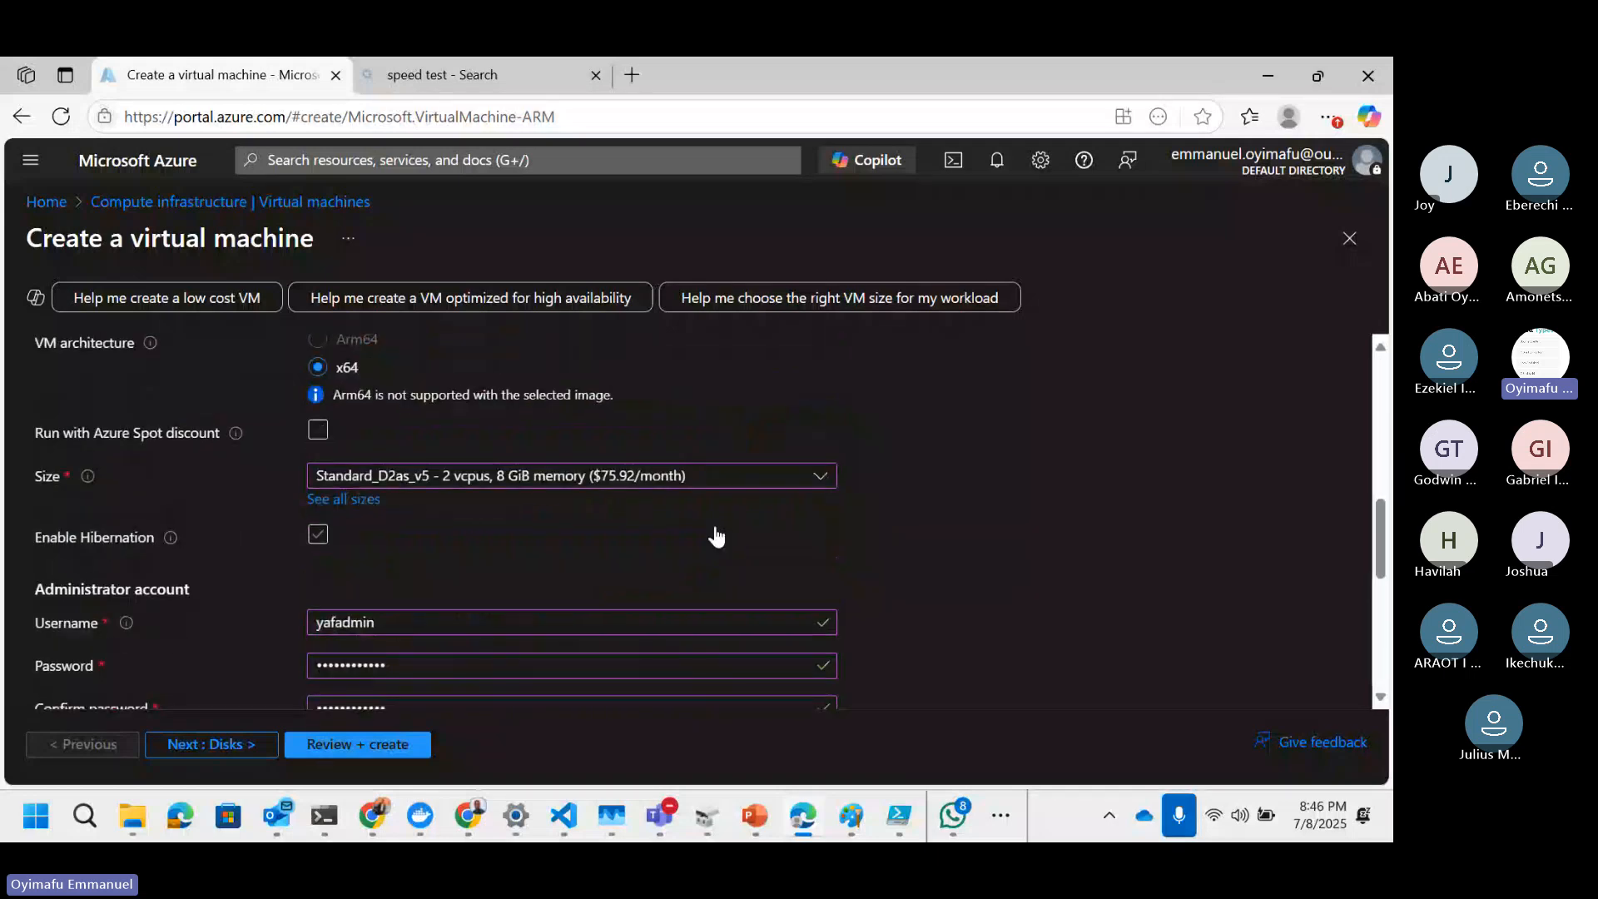
{"action": "scroll", "coordinate": [628, 549], "scroll_direction": "down", "scroll_amount": 1}
{"action": "scroll", "coordinate": [624, 551], "scroll_direction": "down", "scroll_amount": 3}
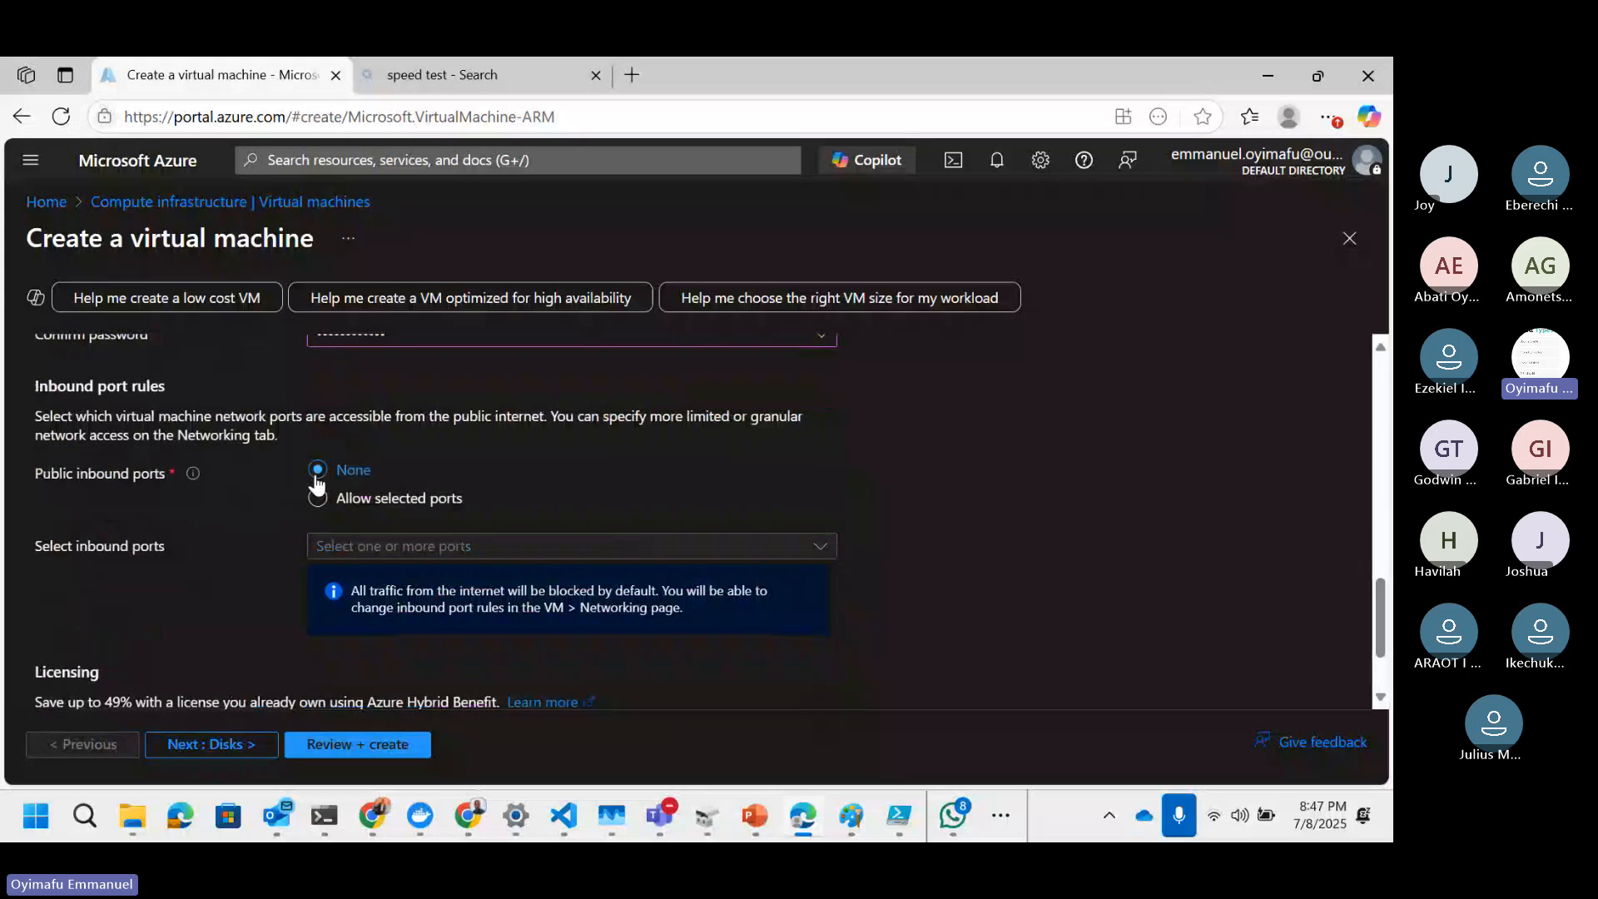
{"action": "left_click", "coordinate": [441, 497]}
{"action": "left_click", "coordinate": [614, 546]}
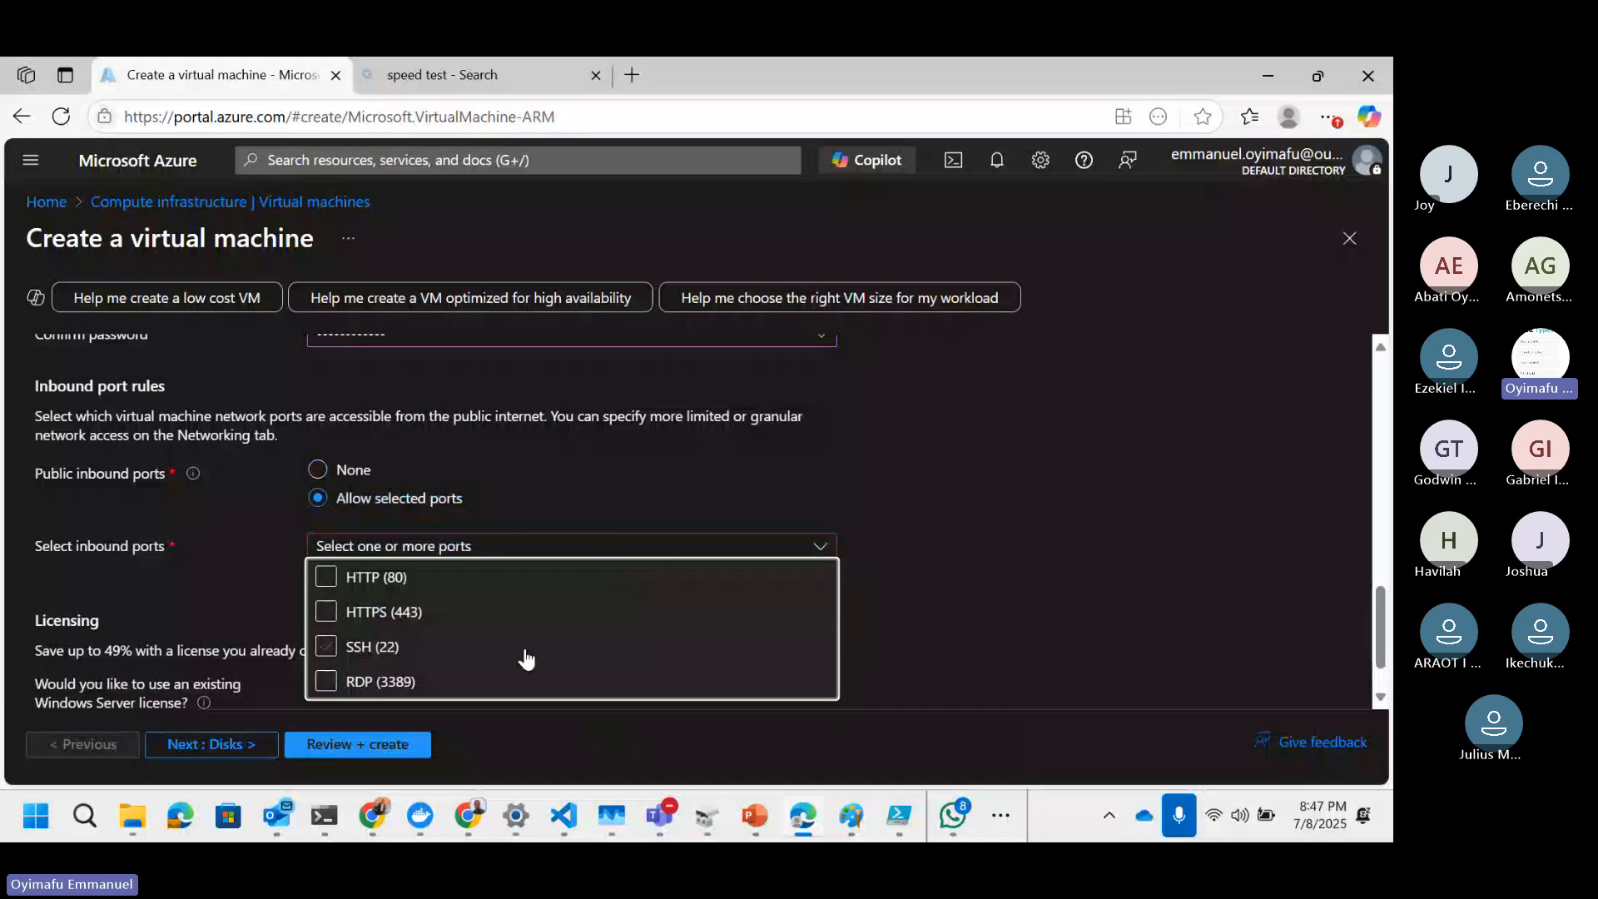
{"action": "left_click", "coordinate": [343, 471]}
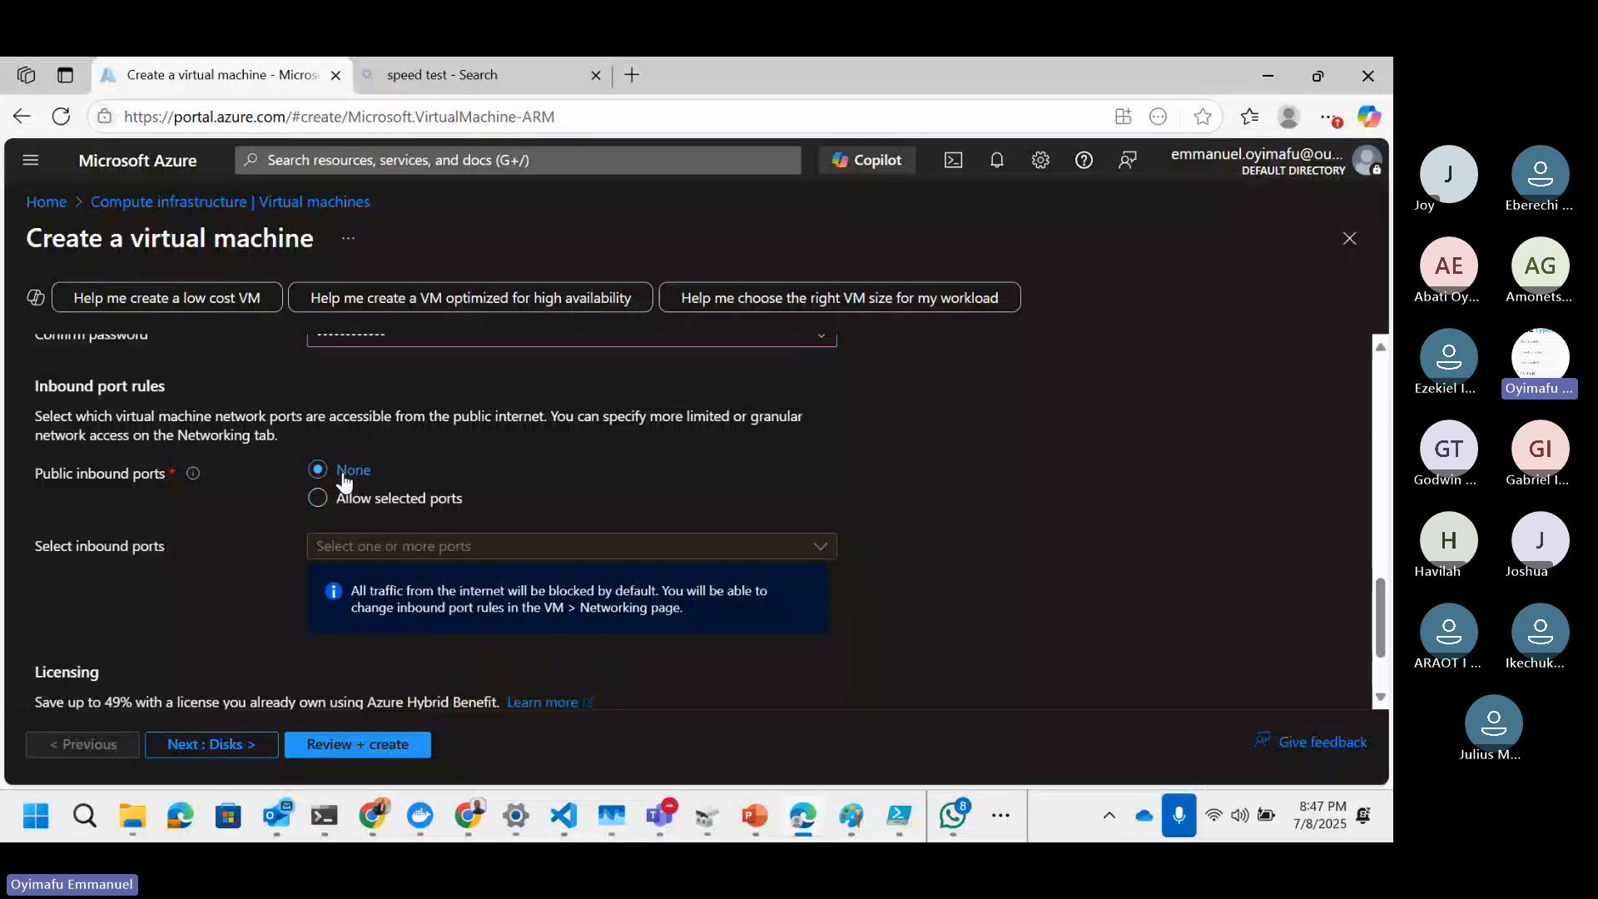
Step: Move on to the Disks tab and decline saving the password in the browser
{"action": "scroll", "coordinate": [519, 461], "scroll_direction": "down", "scroll_amount": 2}
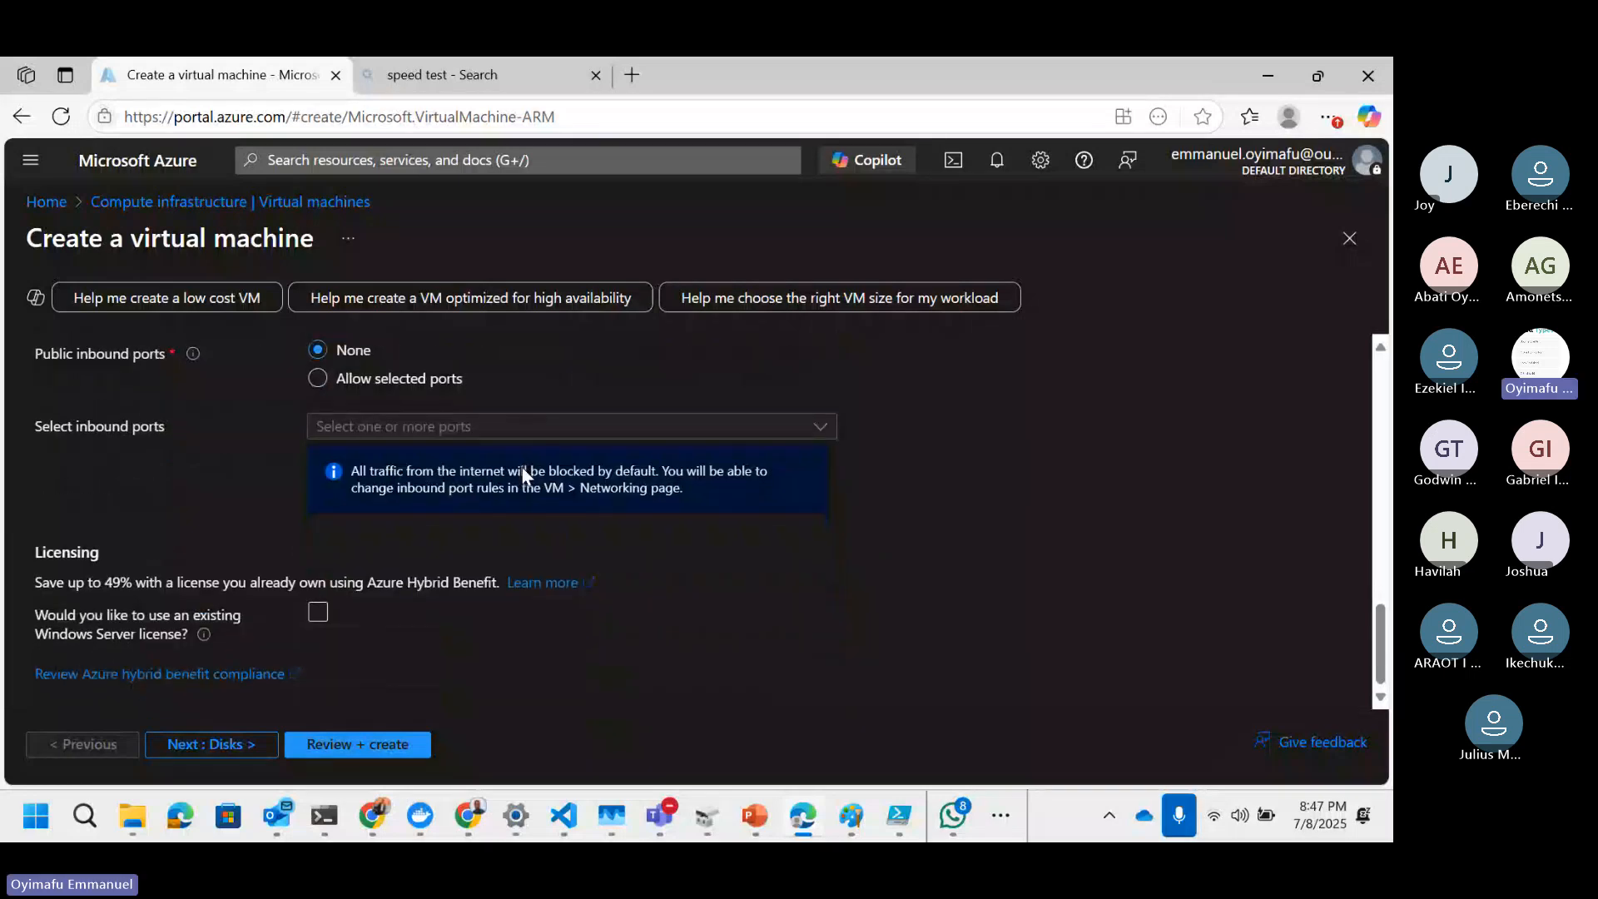
{"action": "left_click", "coordinate": [227, 743]}
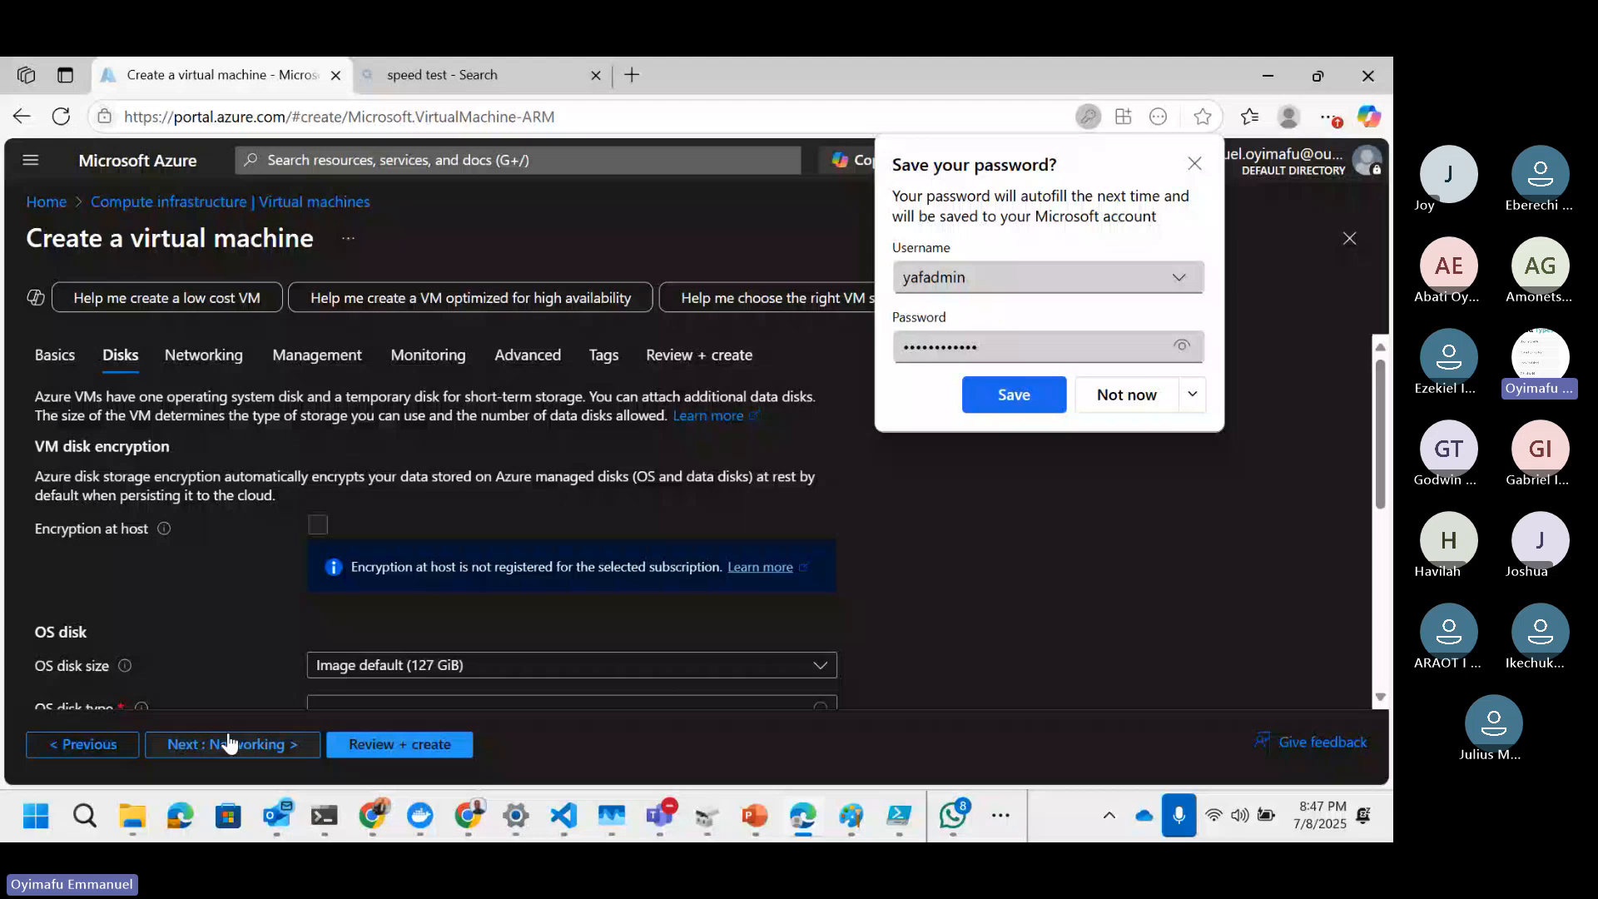
{"action": "left_click", "coordinate": [1128, 395]}
Step: Set the OS disk type to Standard HDD (locally-redundant storage)
{"action": "scroll", "coordinate": [582, 499], "scroll_direction": "down", "scroll_amount": 2}
{"action": "left_click", "coordinate": [442, 510]}
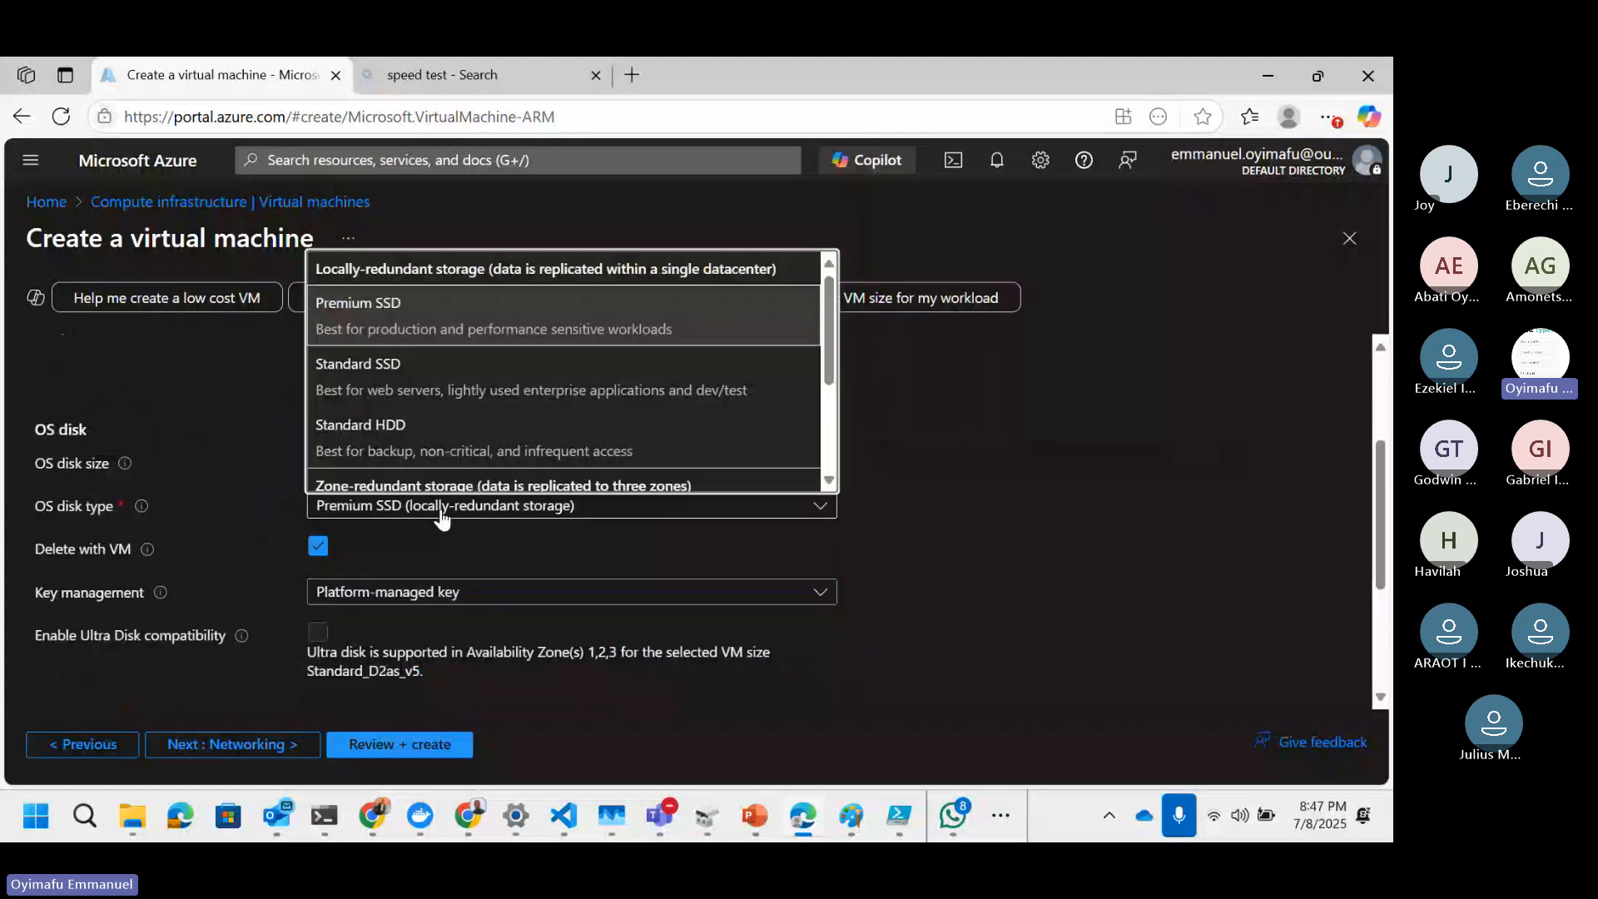
{"action": "left_click", "coordinate": [389, 516]}
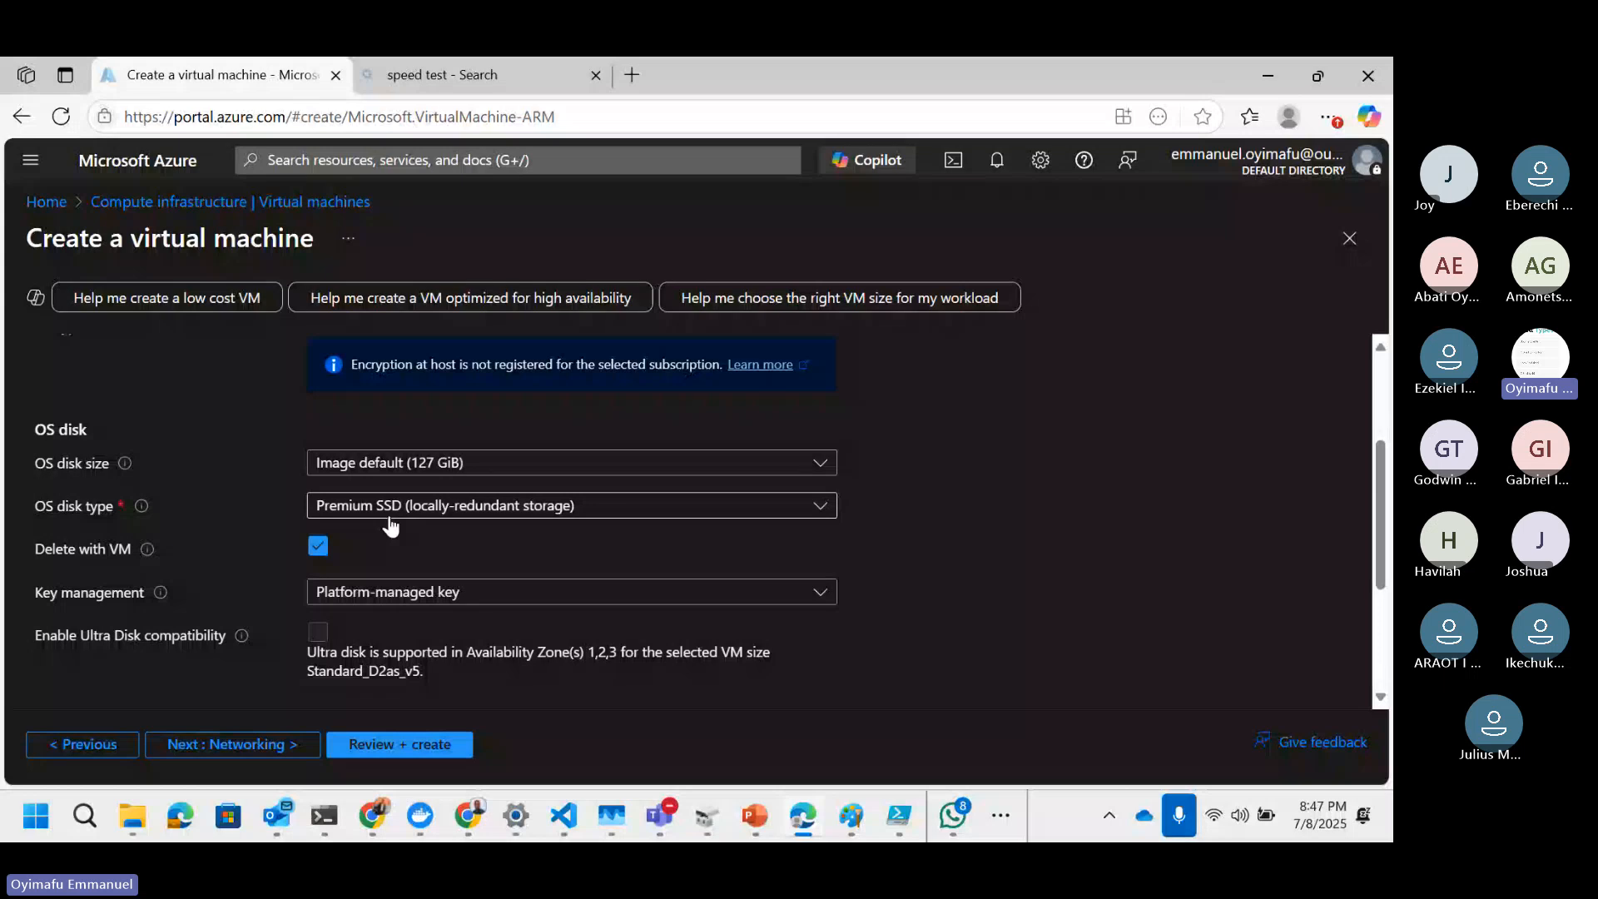
{"action": "left_click", "coordinate": [389, 516]}
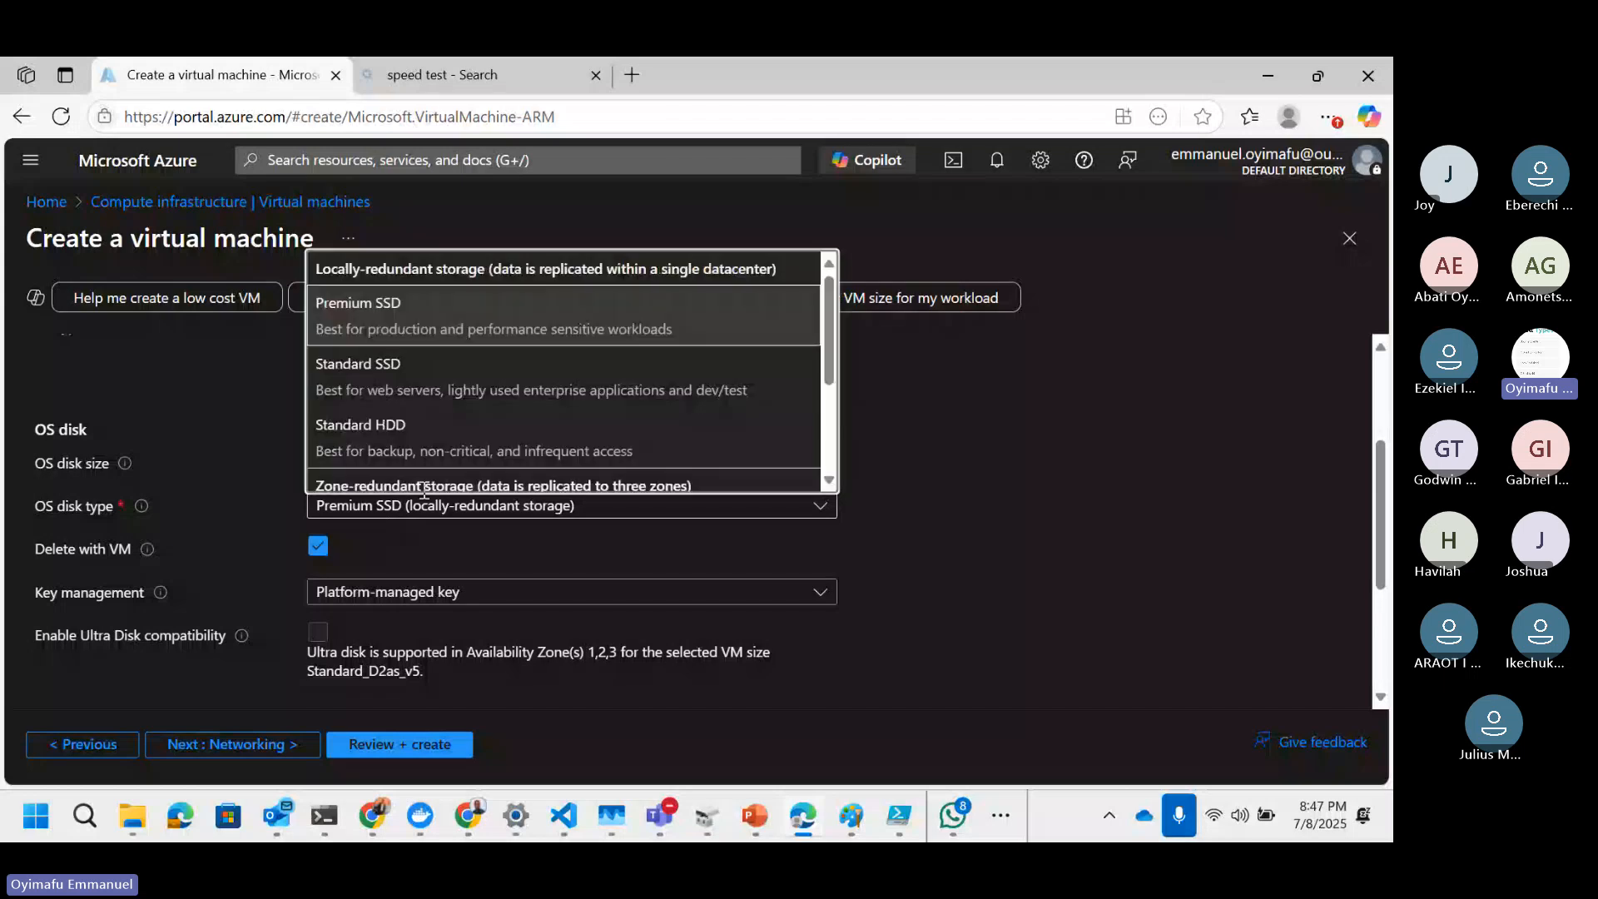
{"action": "left_click", "coordinate": [417, 447]}
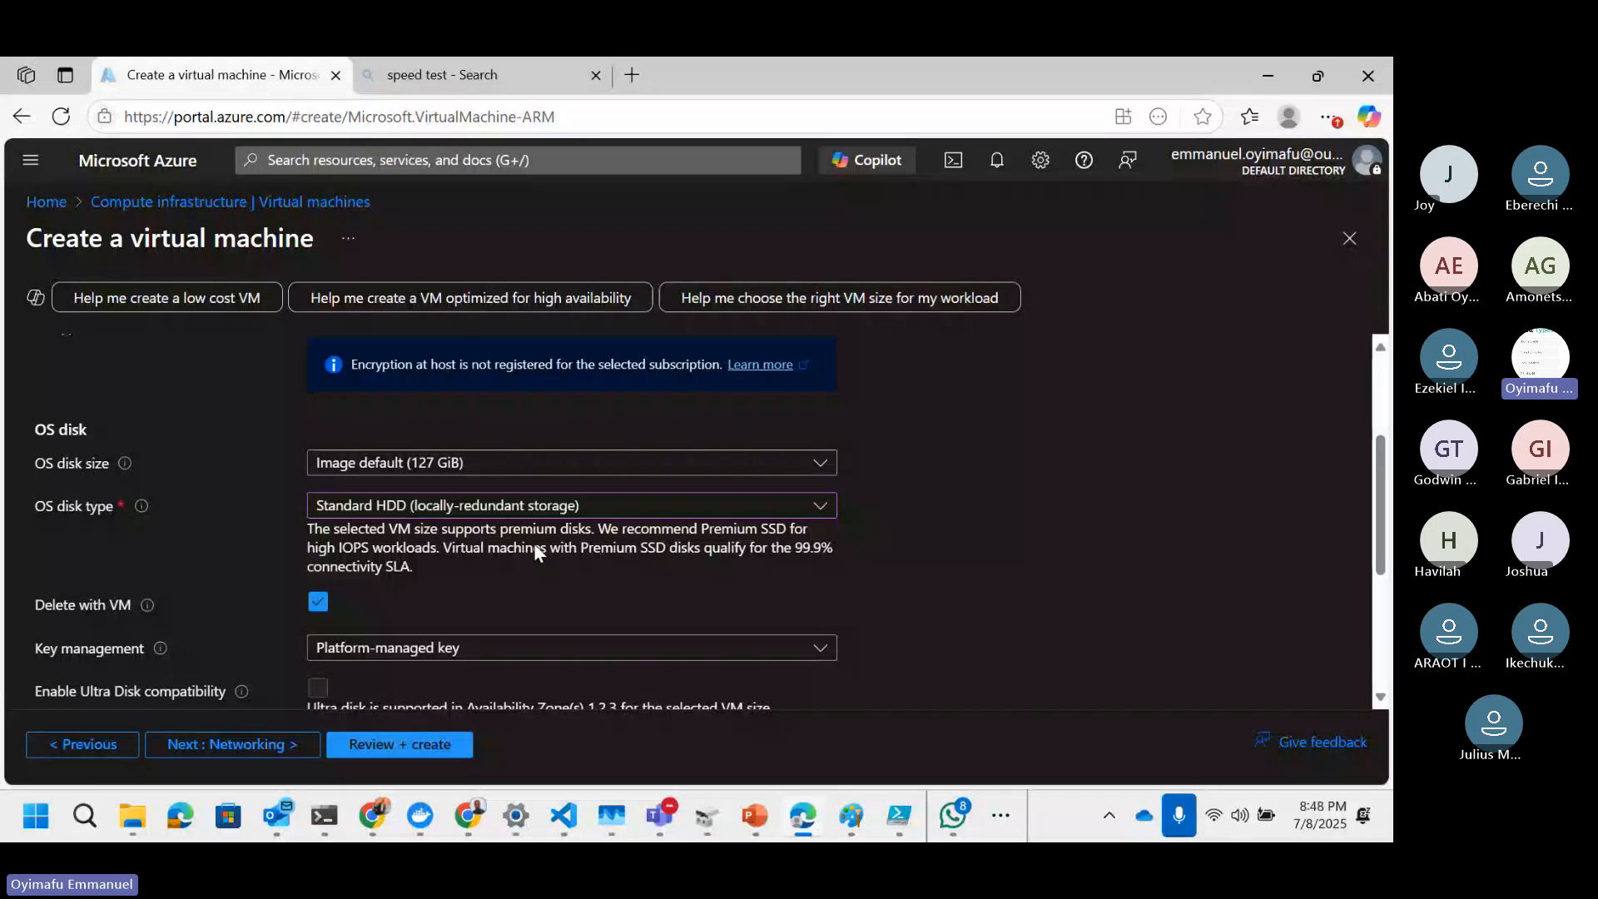
Step: Review the remaining disk settings and proceed to the Networking tab
{"action": "scroll", "coordinate": [819, 573], "scroll_direction": "down", "scroll_amount": 1}
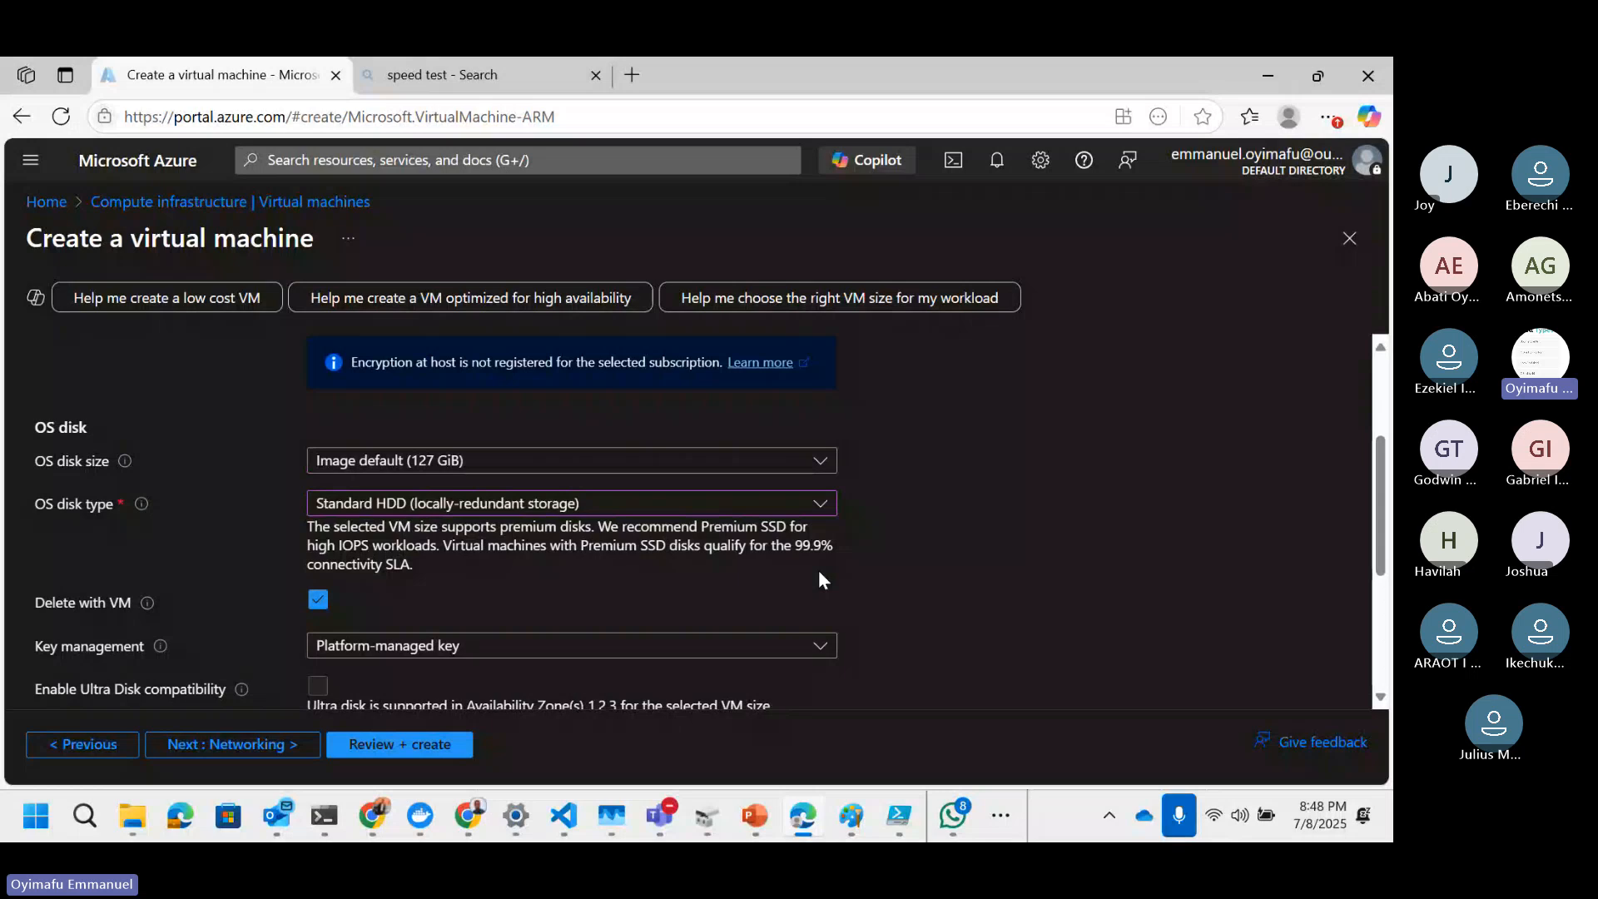
{"action": "scroll", "coordinate": [819, 577], "scroll_direction": "down", "scroll_amount": 1}
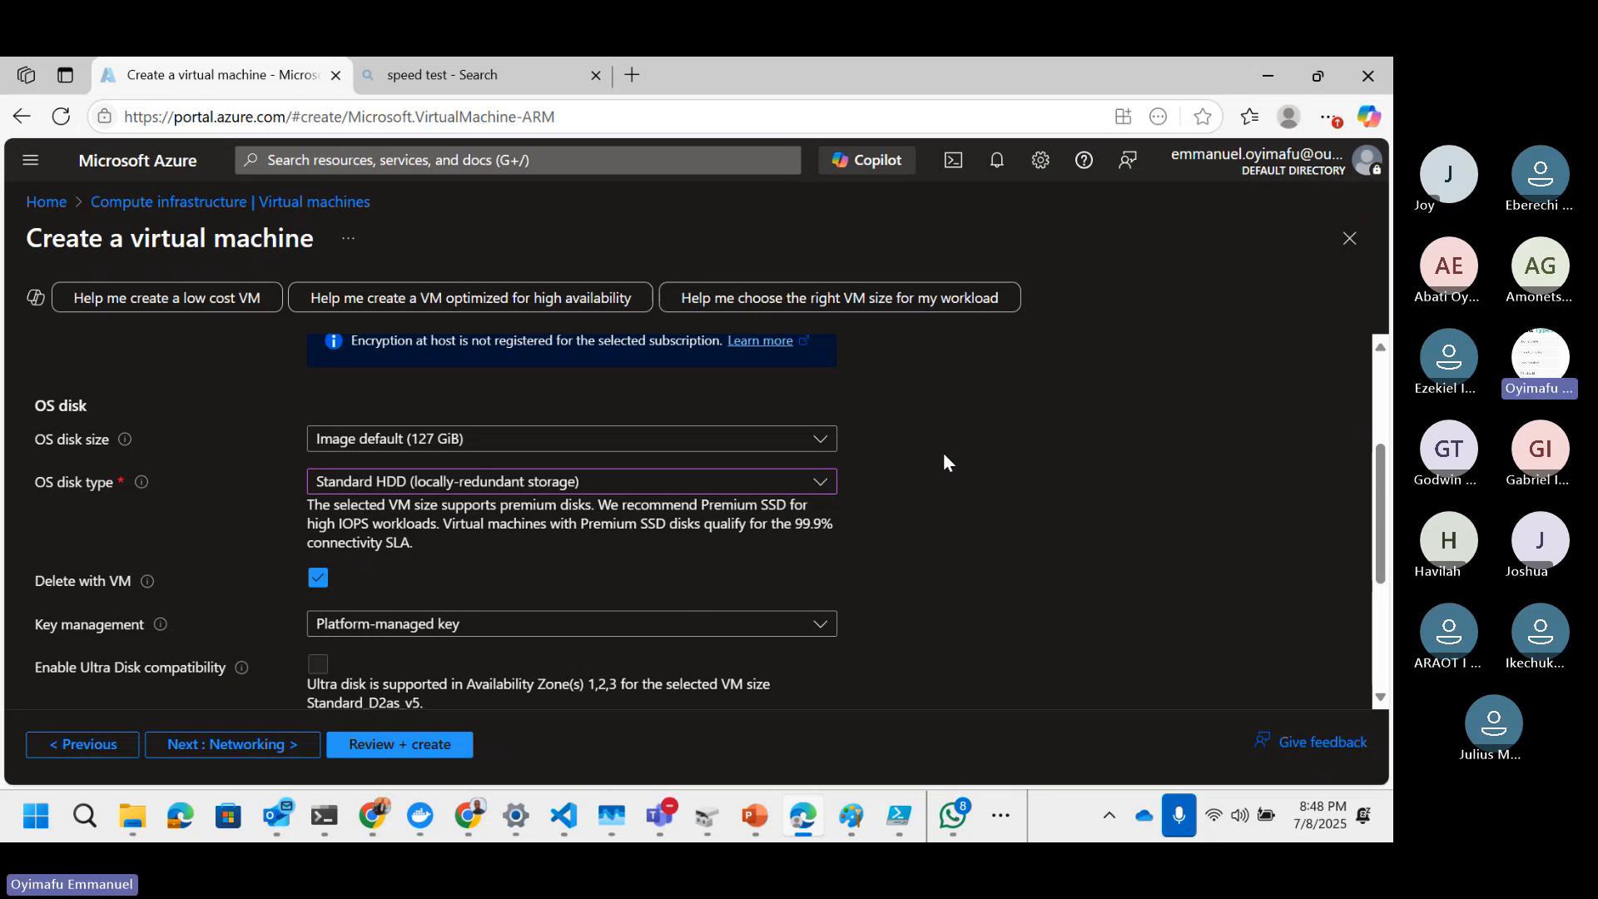
{"action": "scroll", "coordinate": [944, 462], "scroll_direction": "down", "scroll_amount": 3}
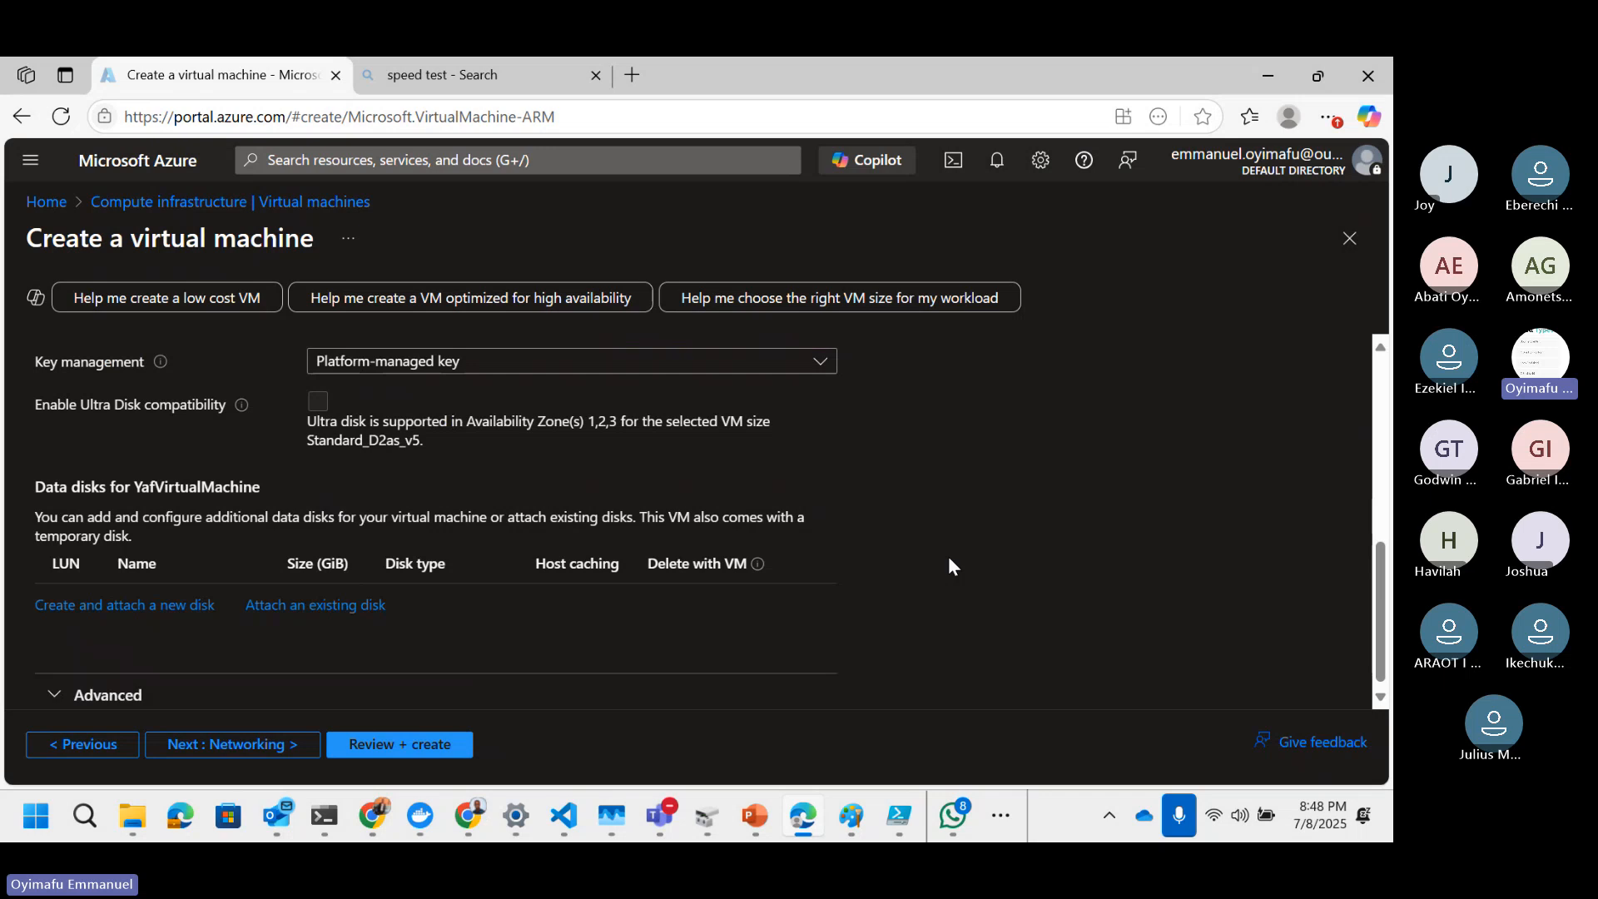
{"action": "scroll", "coordinate": [949, 560], "scroll_direction": "up", "scroll_amount": 2}
{"action": "scroll", "coordinate": [950, 561], "scroll_direction": "down", "scroll_amount": 2}
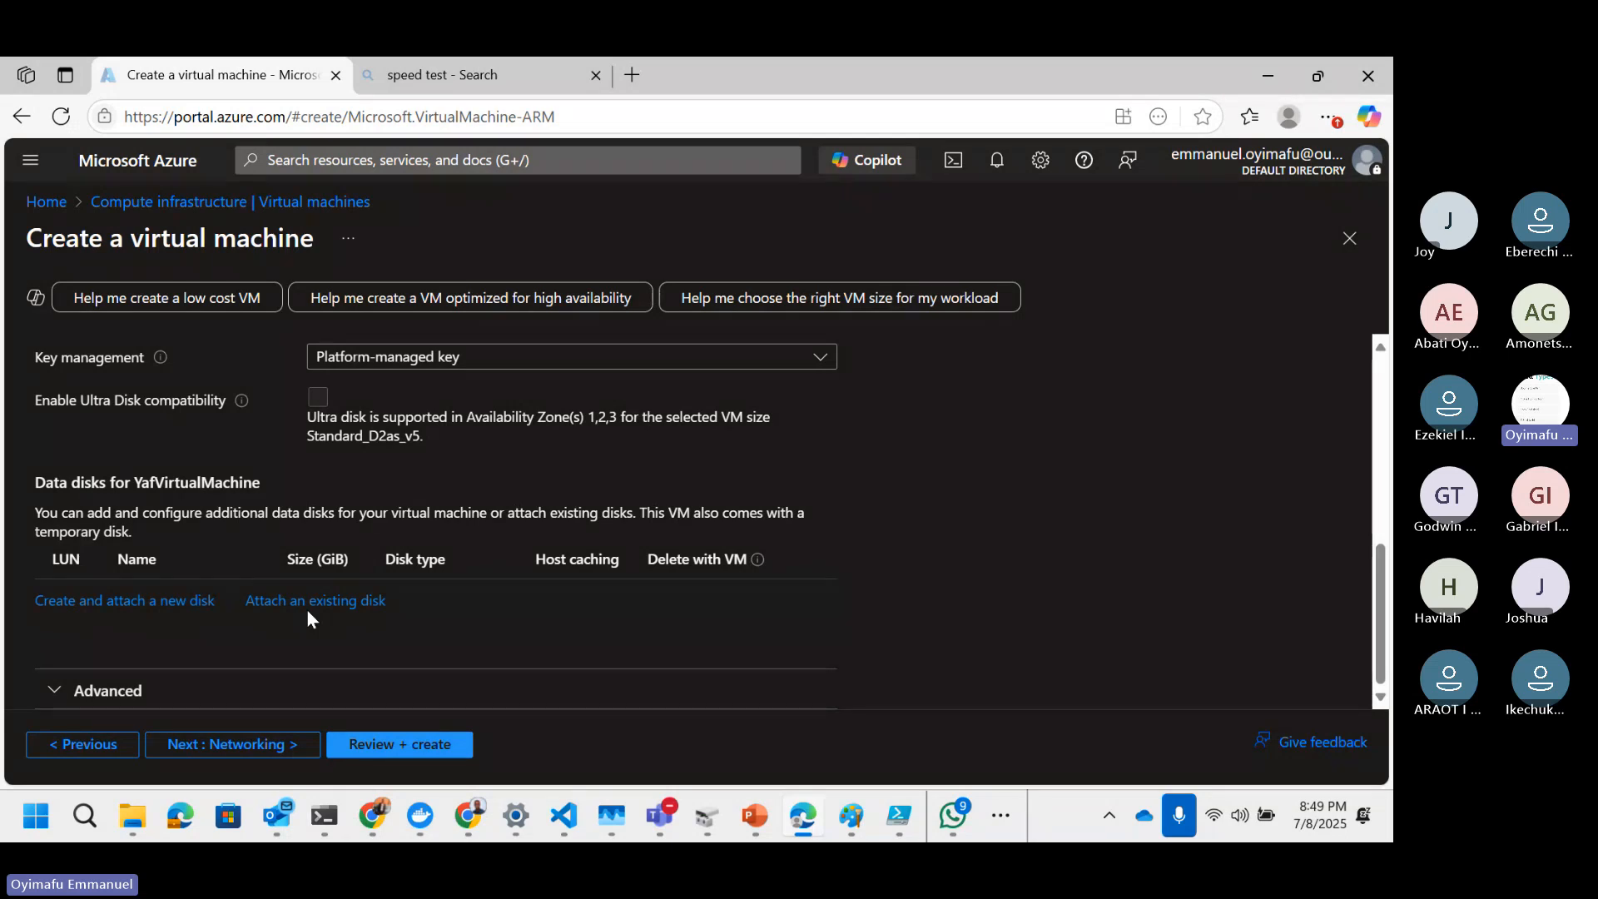
{"action": "left_click", "coordinate": [240, 752]}
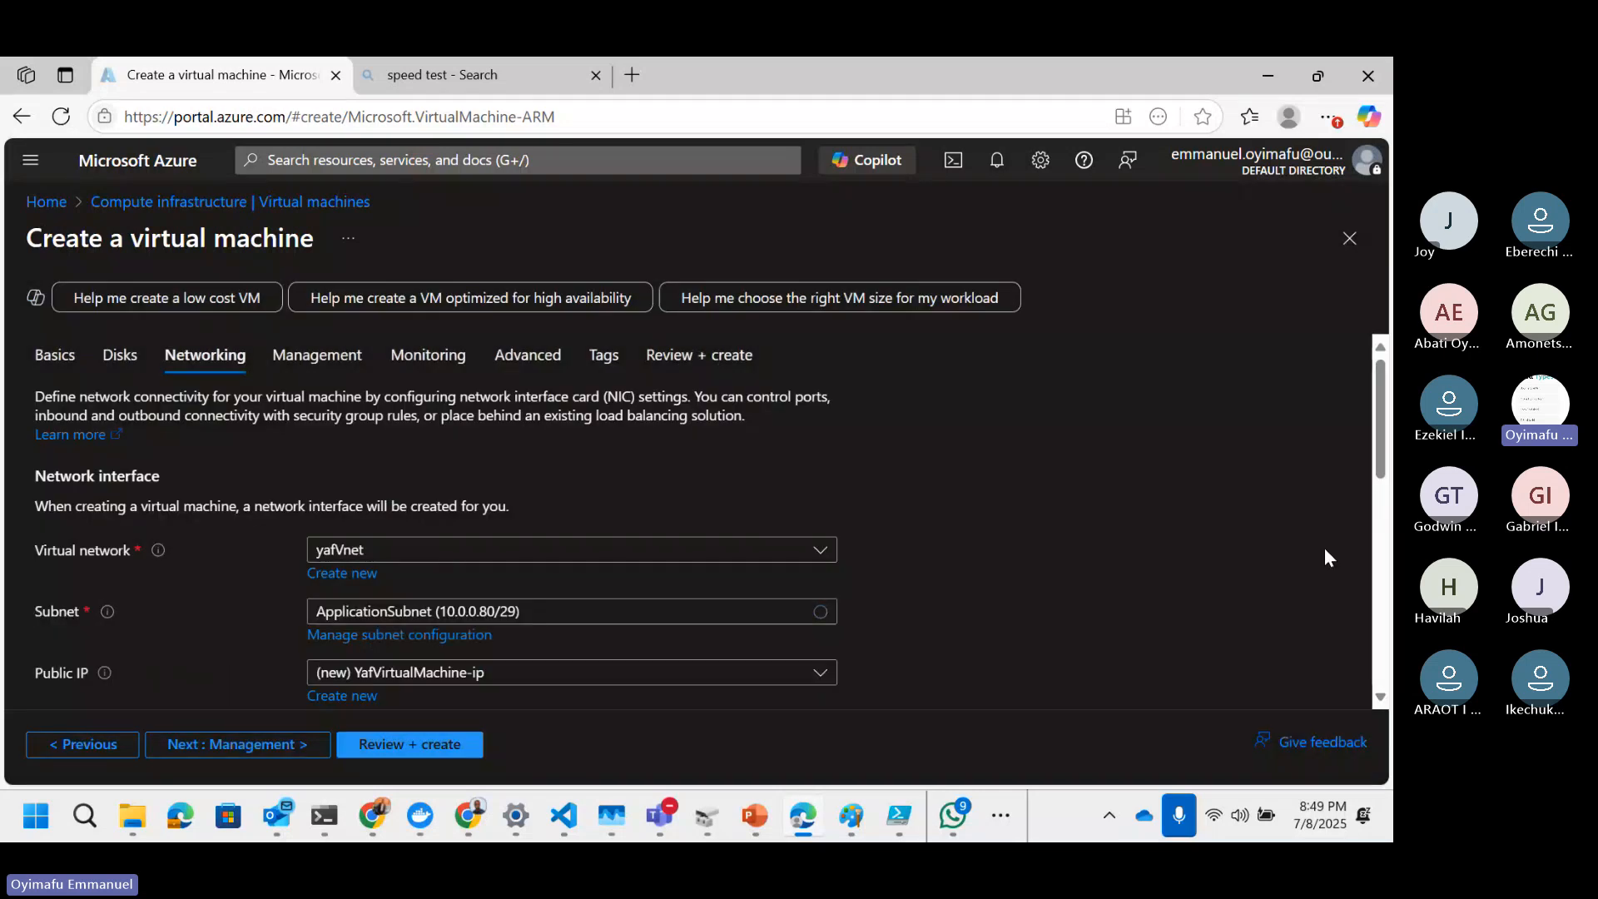
Step: Set the NIC network security group to None
{"action": "scroll", "coordinate": [574, 433], "scroll_direction": "down", "scroll_amount": 3}
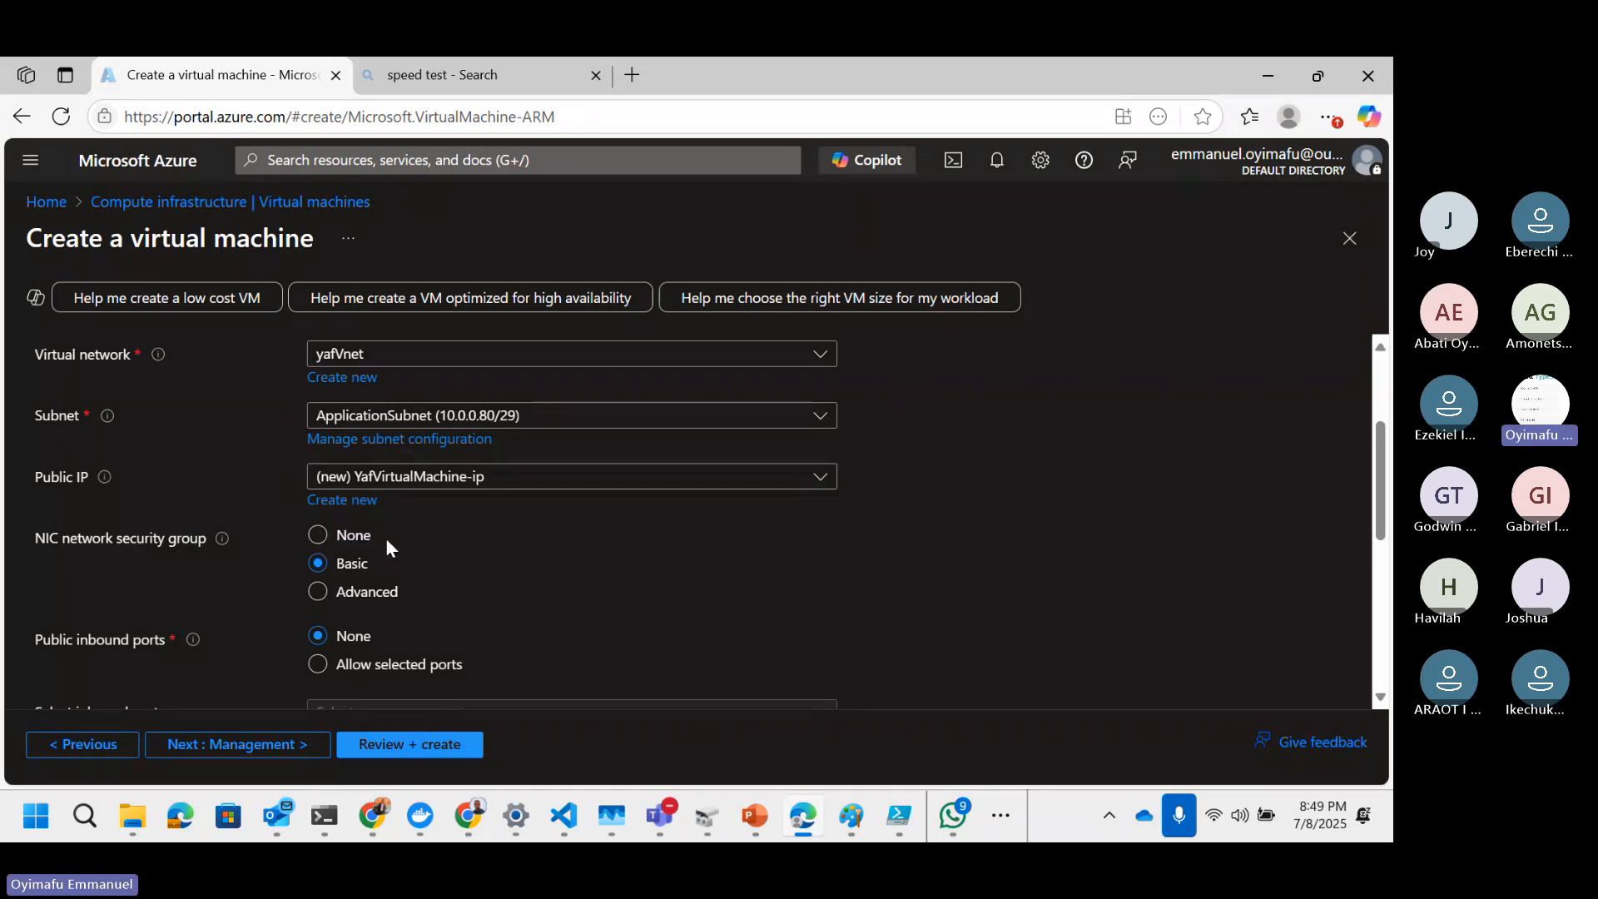
{"action": "left_click", "coordinate": [317, 535]}
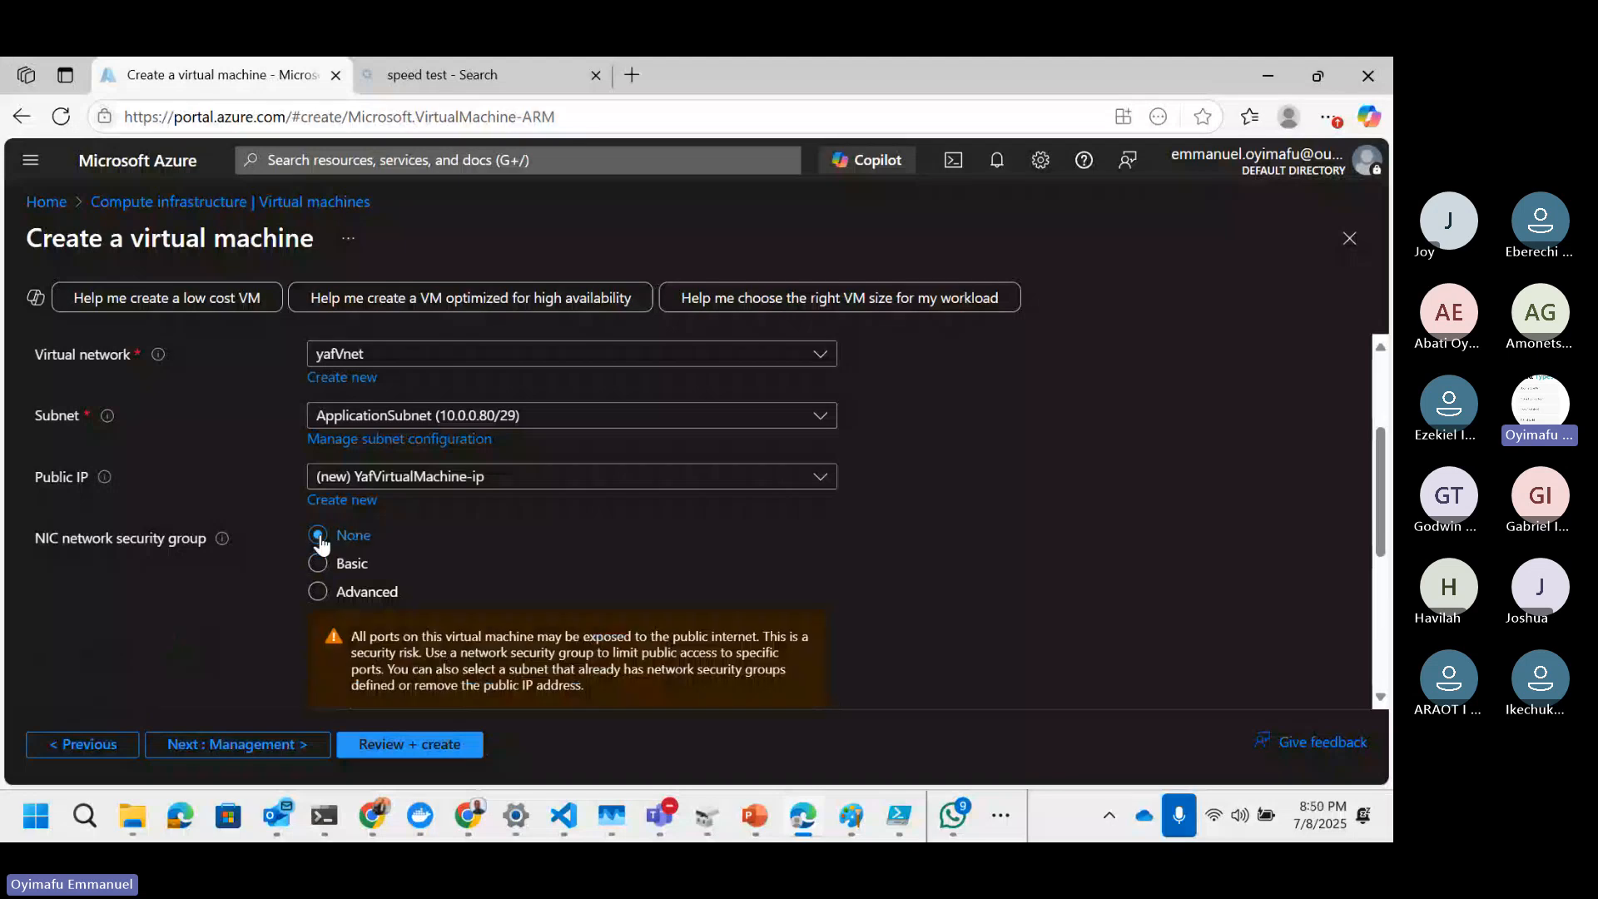
{"action": "scroll", "coordinate": [580, 551], "scroll_direction": "down", "scroll_amount": 2}
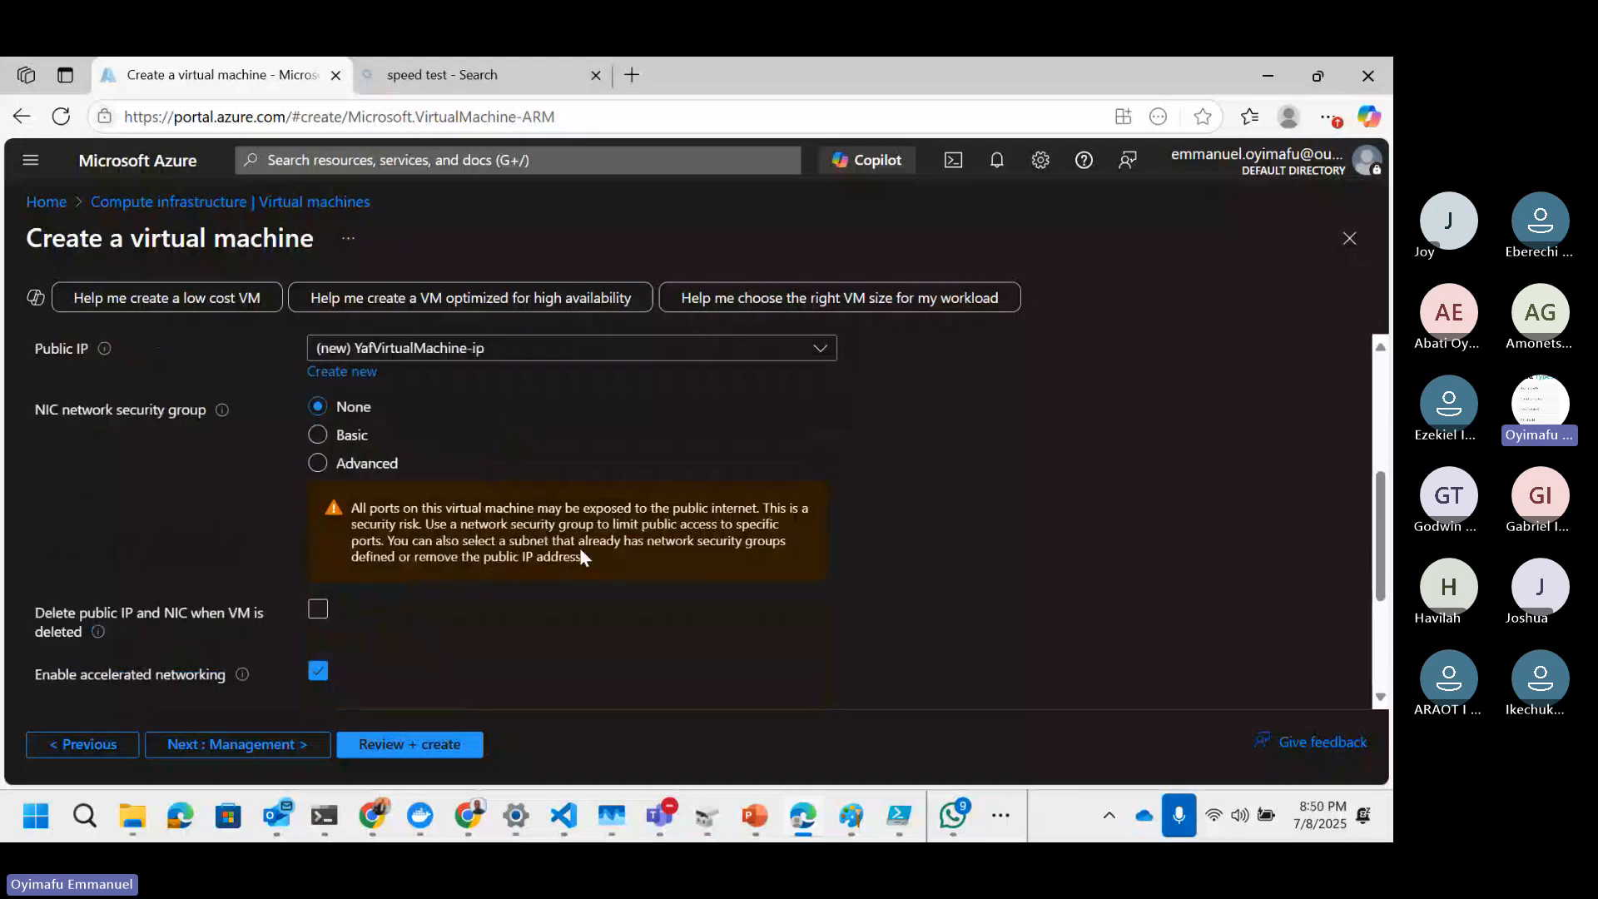
Step: Review the remaining networking settings and proceed to the Management tab
{"action": "scroll", "coordinate": [580, 551], "scroll_direction": "down", "scroll_amount": 2}
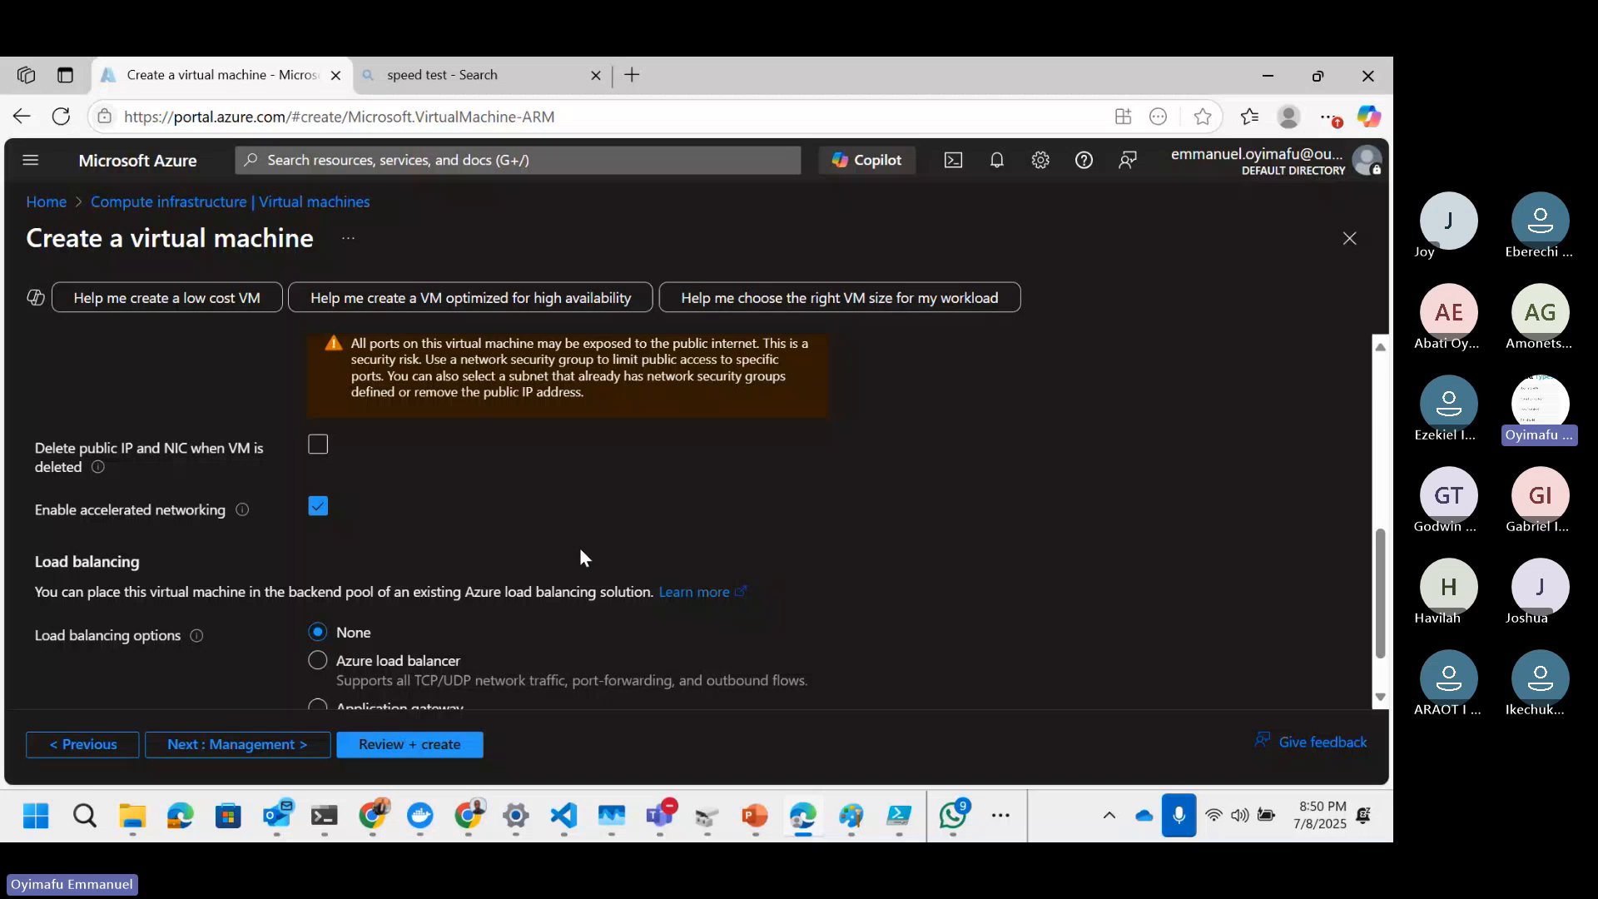
{"action": "scroll", "coordinate": [491, 556], "scroll_direction": "up", "scroll_amount": 2}
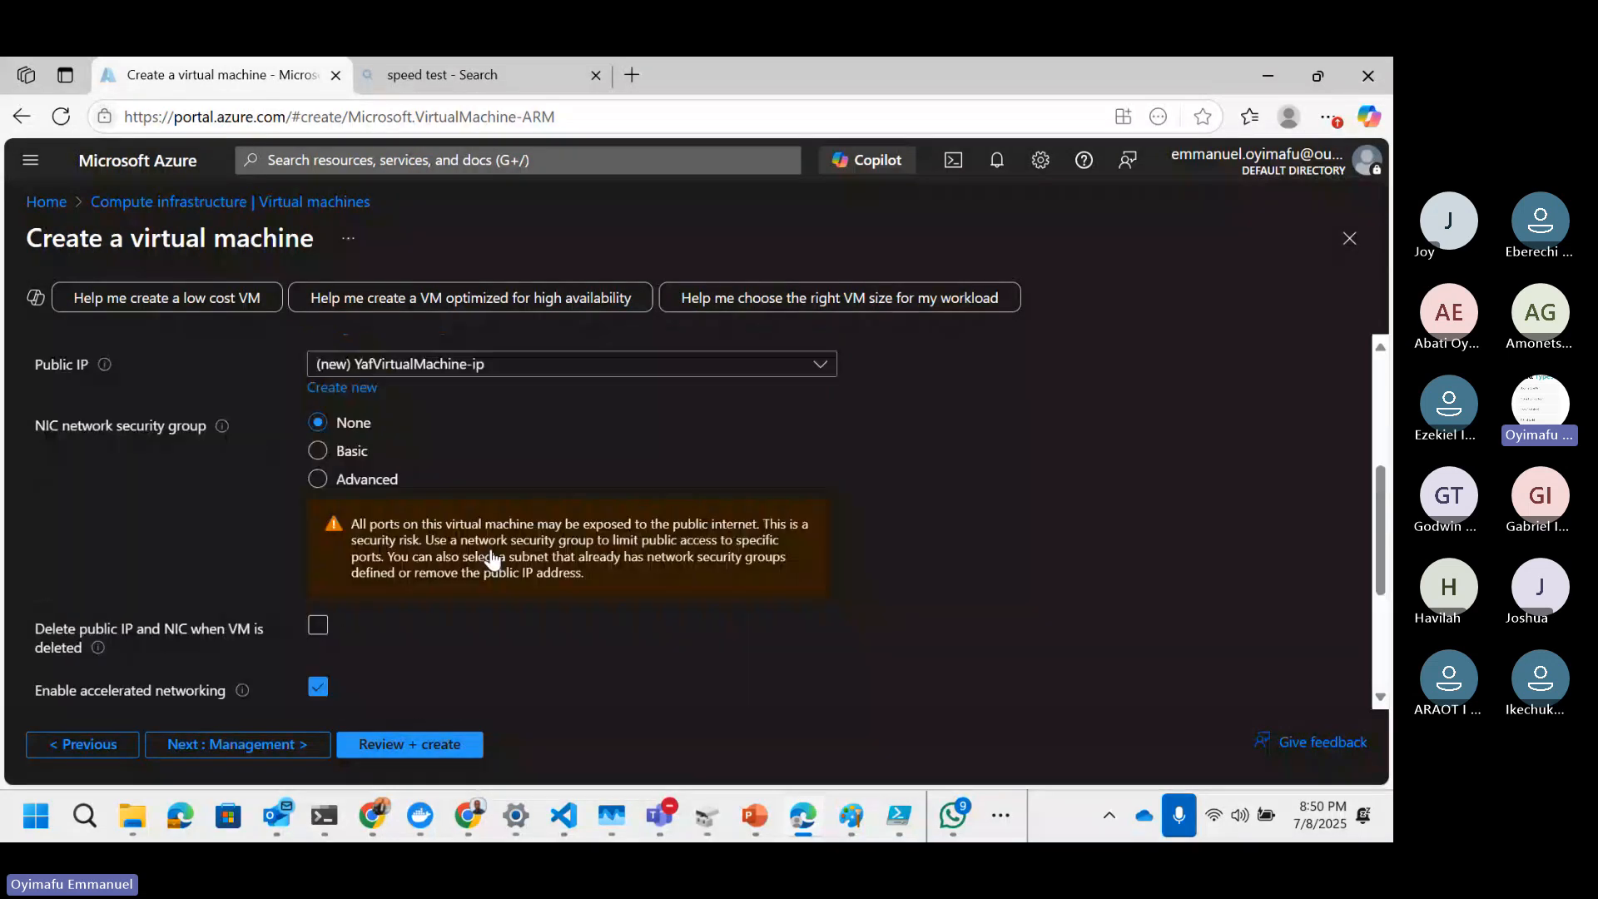
{"action": "left_click", "coordinate": [230, 749]}
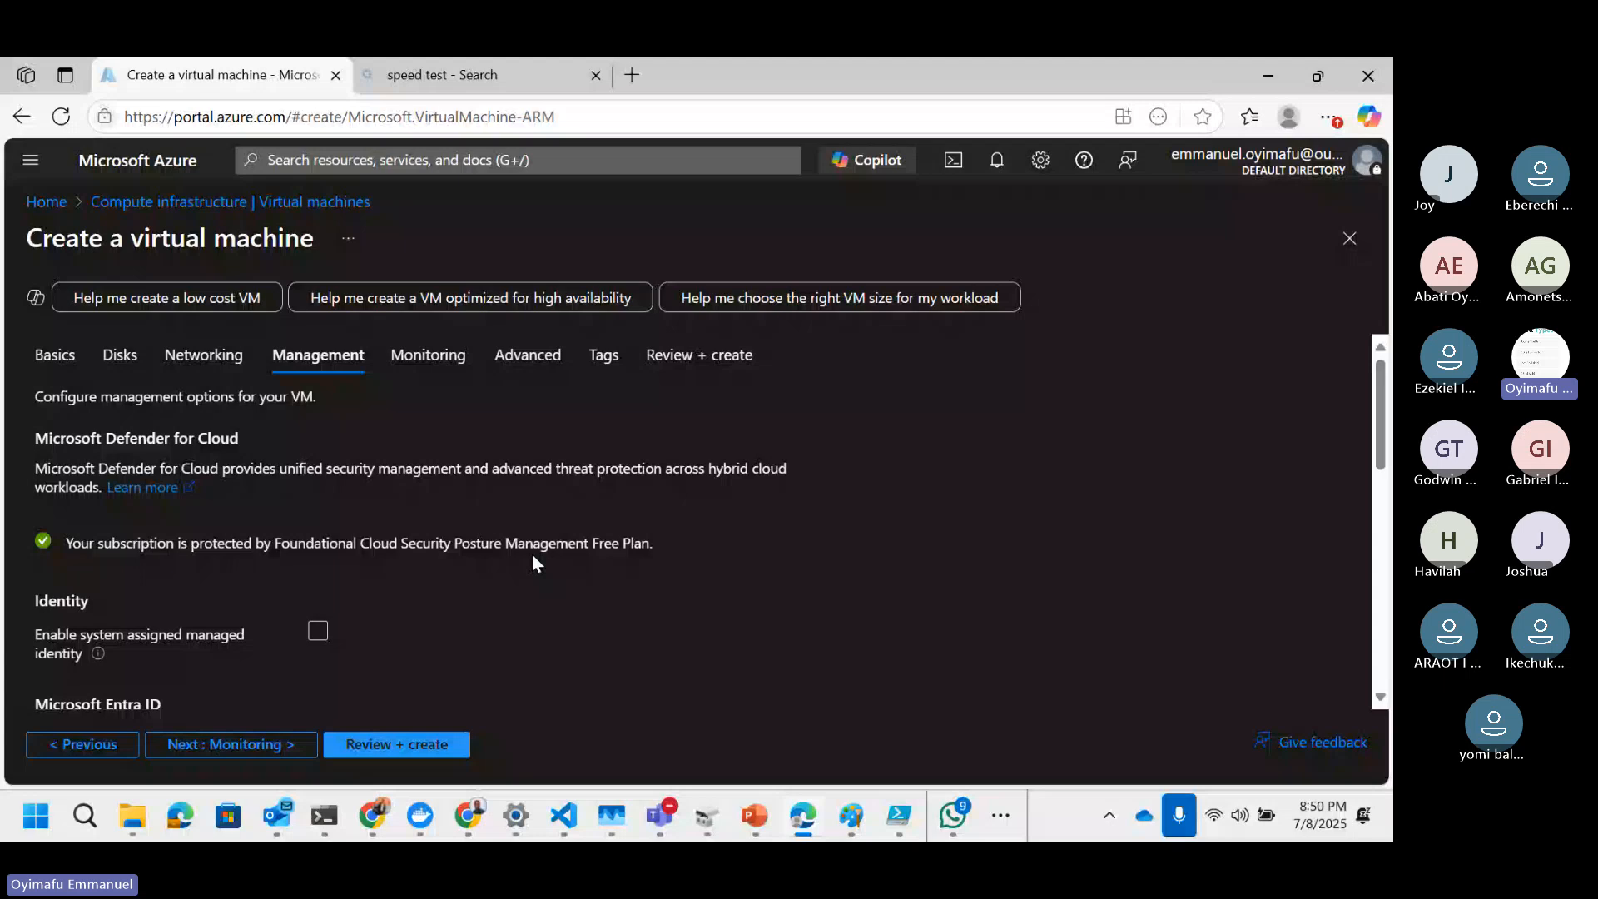
Step: Review the management settings, including auto-shutdown at 7:00:00 PM UTC, and proceed to the Monitoring tab
{"action": "scroll", "coordinate": [230, 497], "scroll_direction": "down", "scroll_amount": 3}
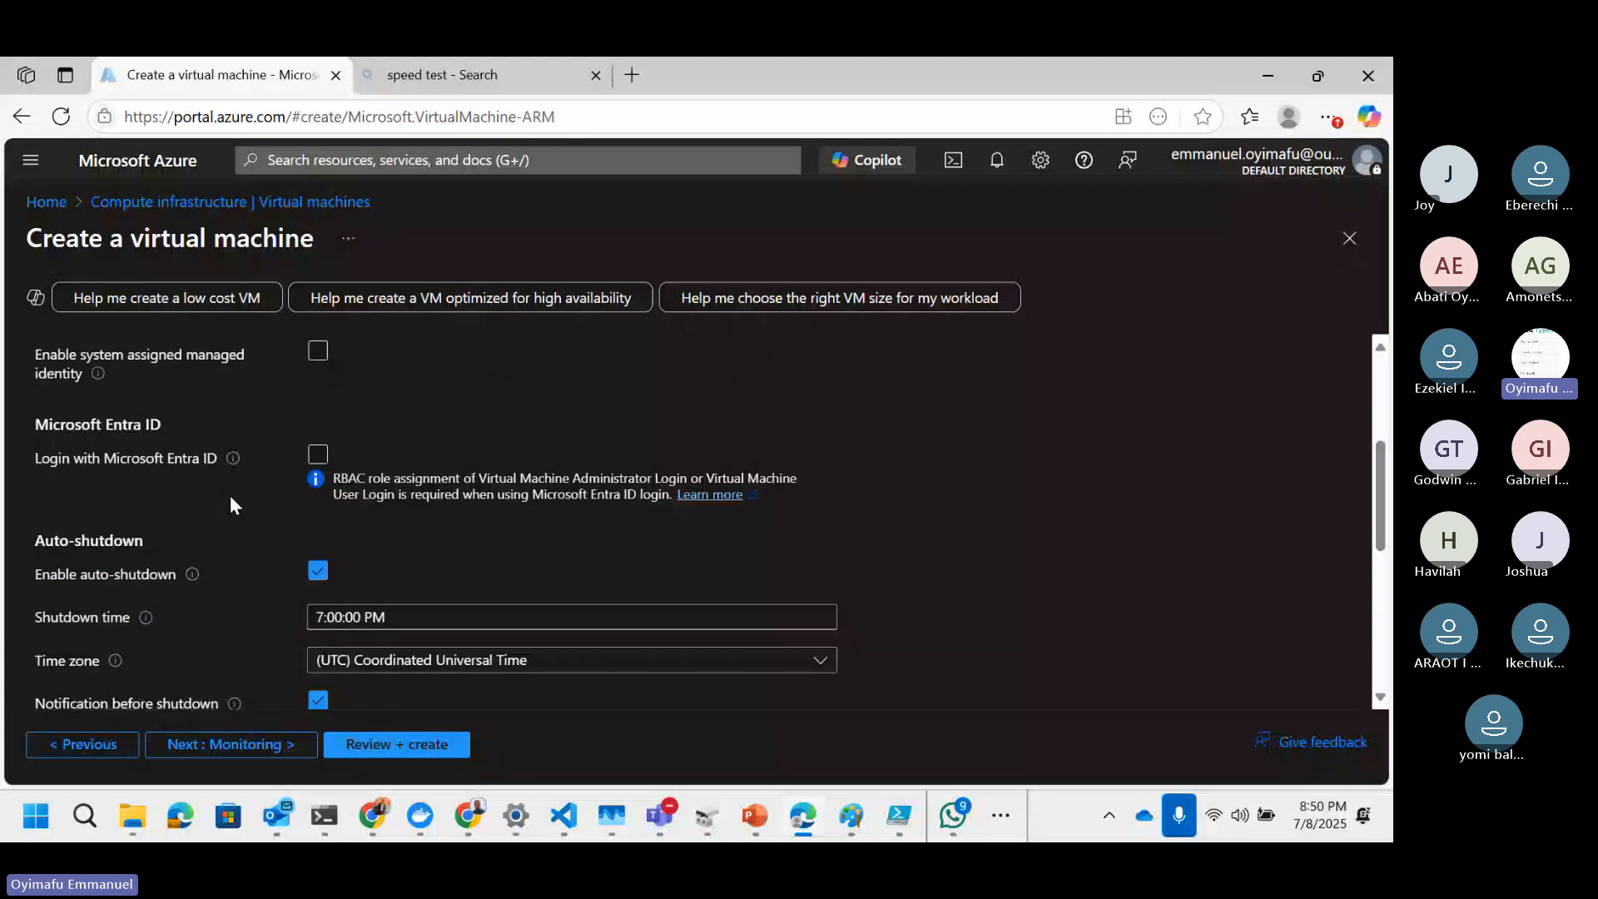
{"action": "scroll", "coordinate": [560, 499], "scroll_direction": "down", "scroll_amount": 1}
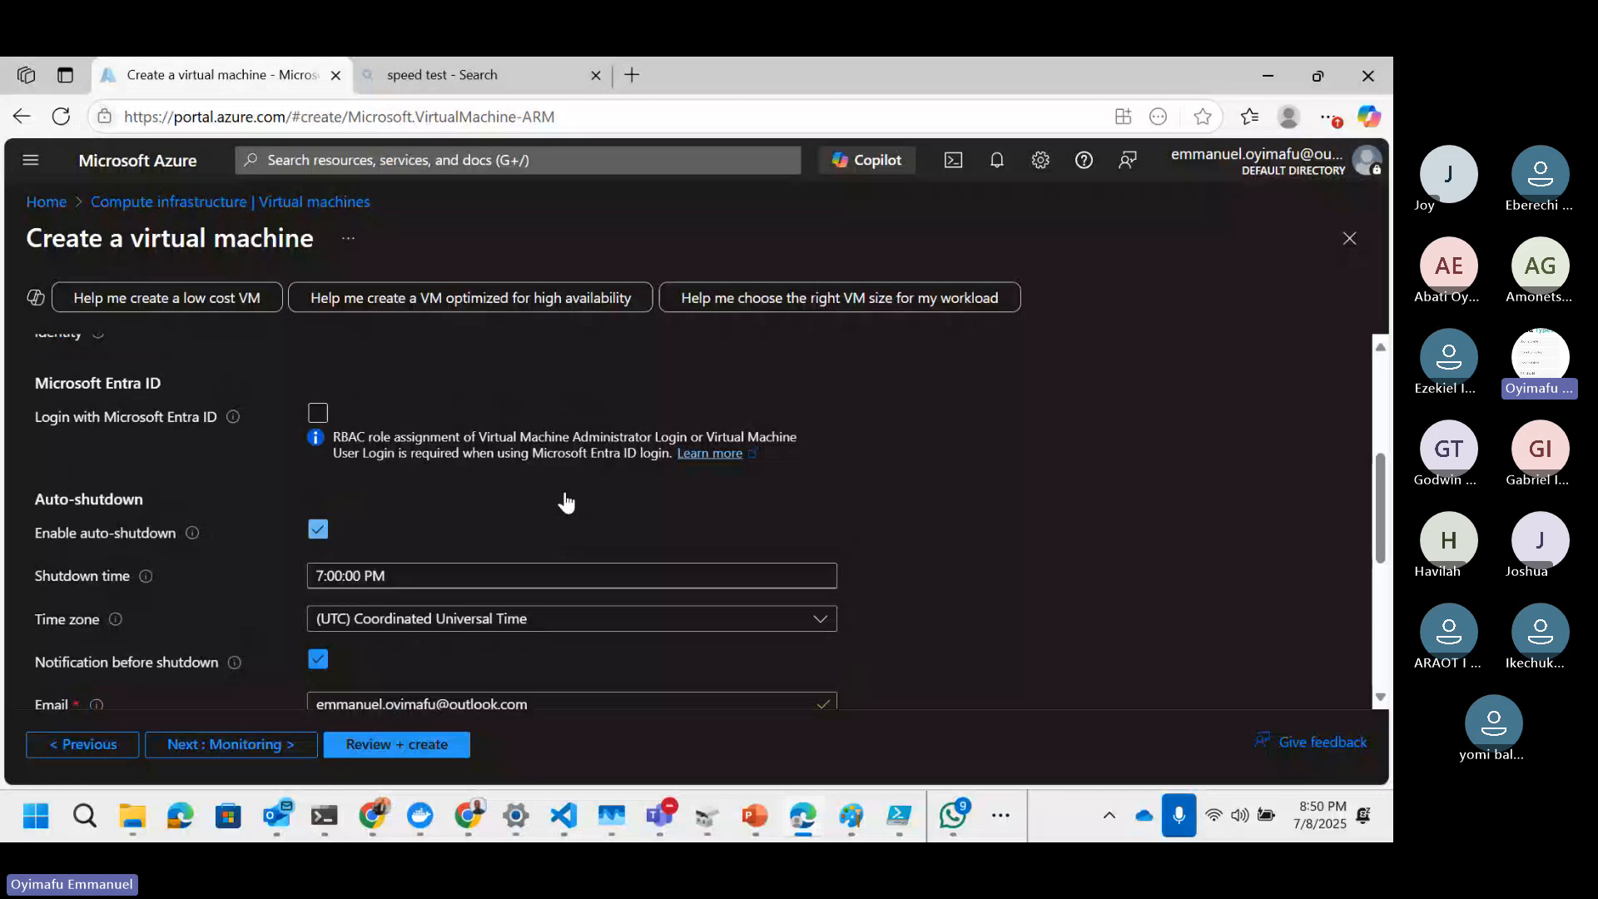
{"action": "scroll", "coordinate": [500, 583], "scroll_direction": "up", "scroll_amount": 1}
{"action": "scroll", "coordinate": [450, 641], "scroll_direction": "down", "scroll_amount": 1}
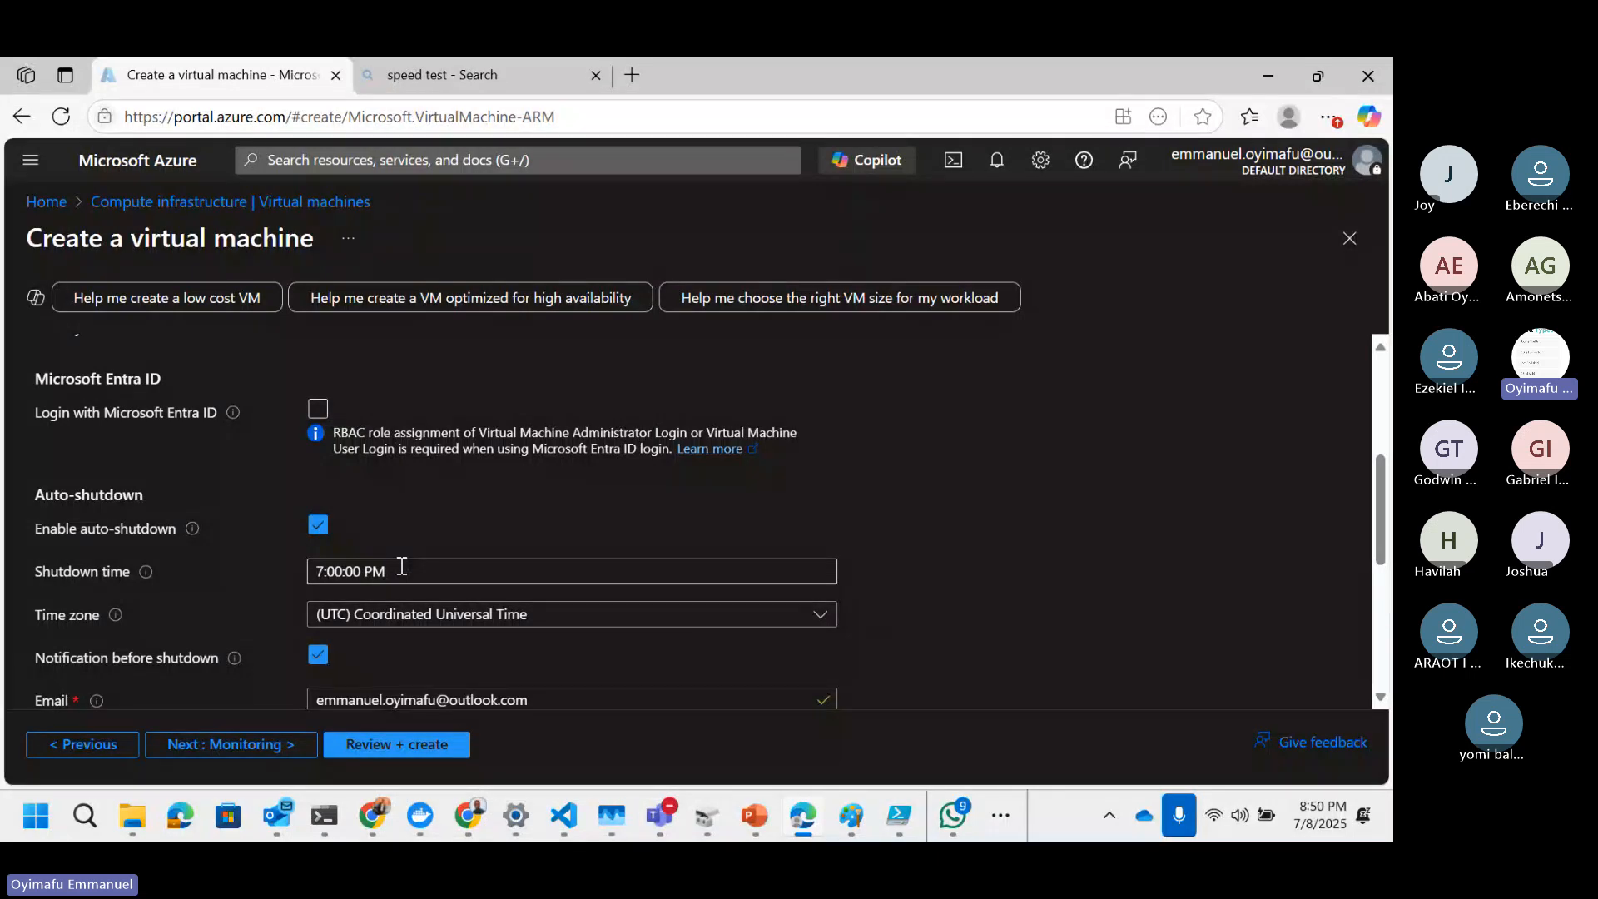
{"action": "scroll", "coordinate": [246, 678], "scroll_direction": "down", "scroll_amount": 1}
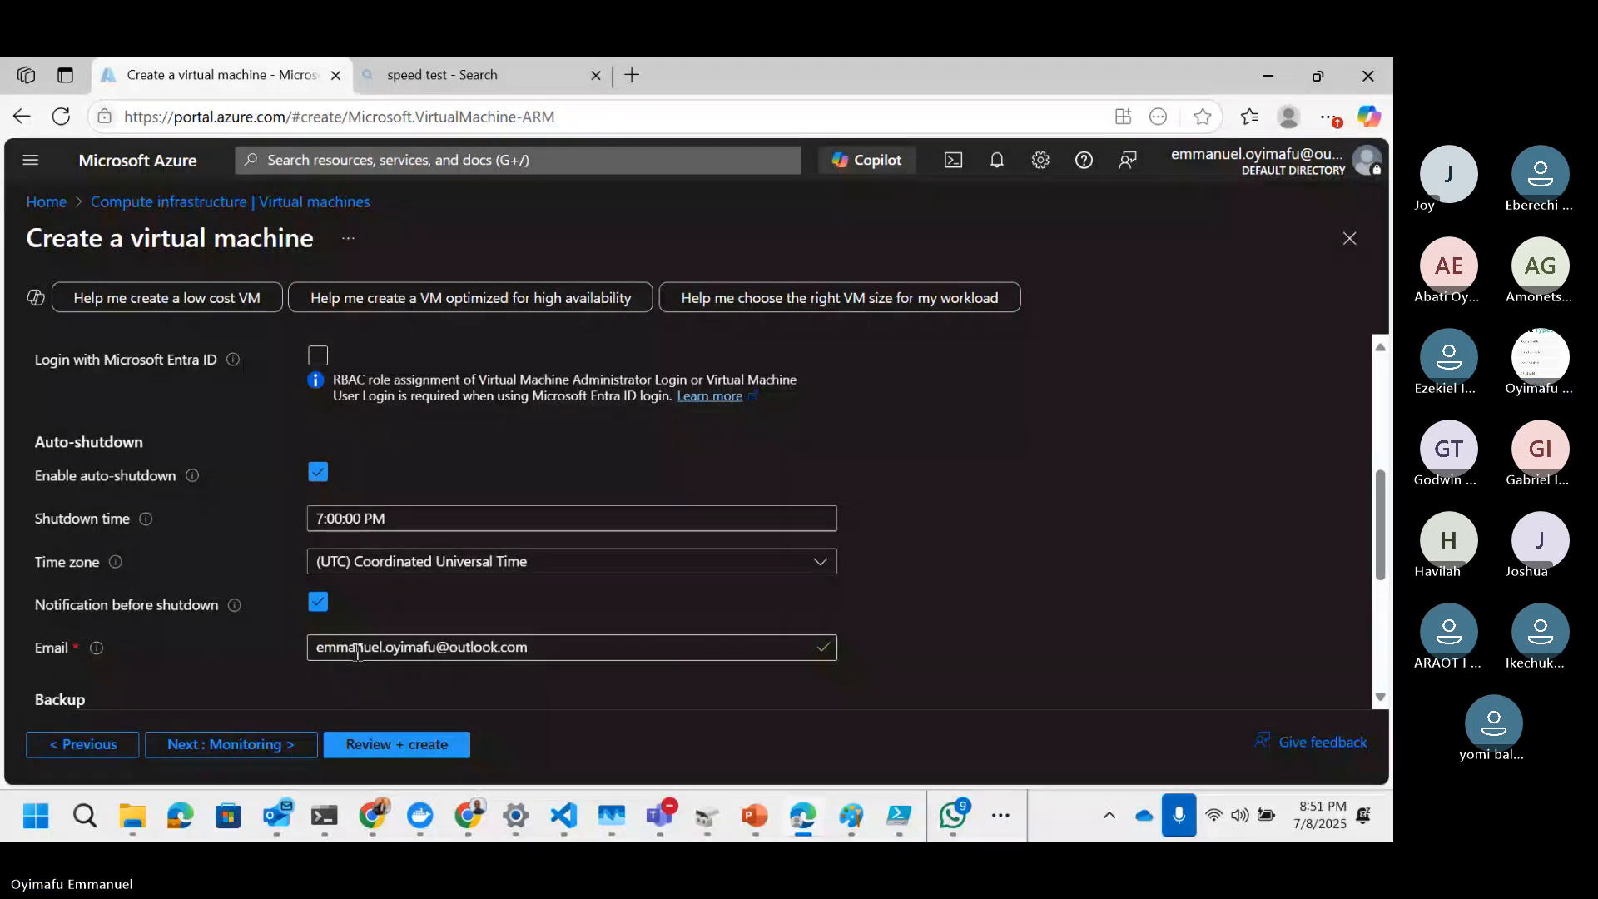
{"action": "scroll", "coordinate": [642, 606], "scroll_direction": "down", "scroll_amount": 1}
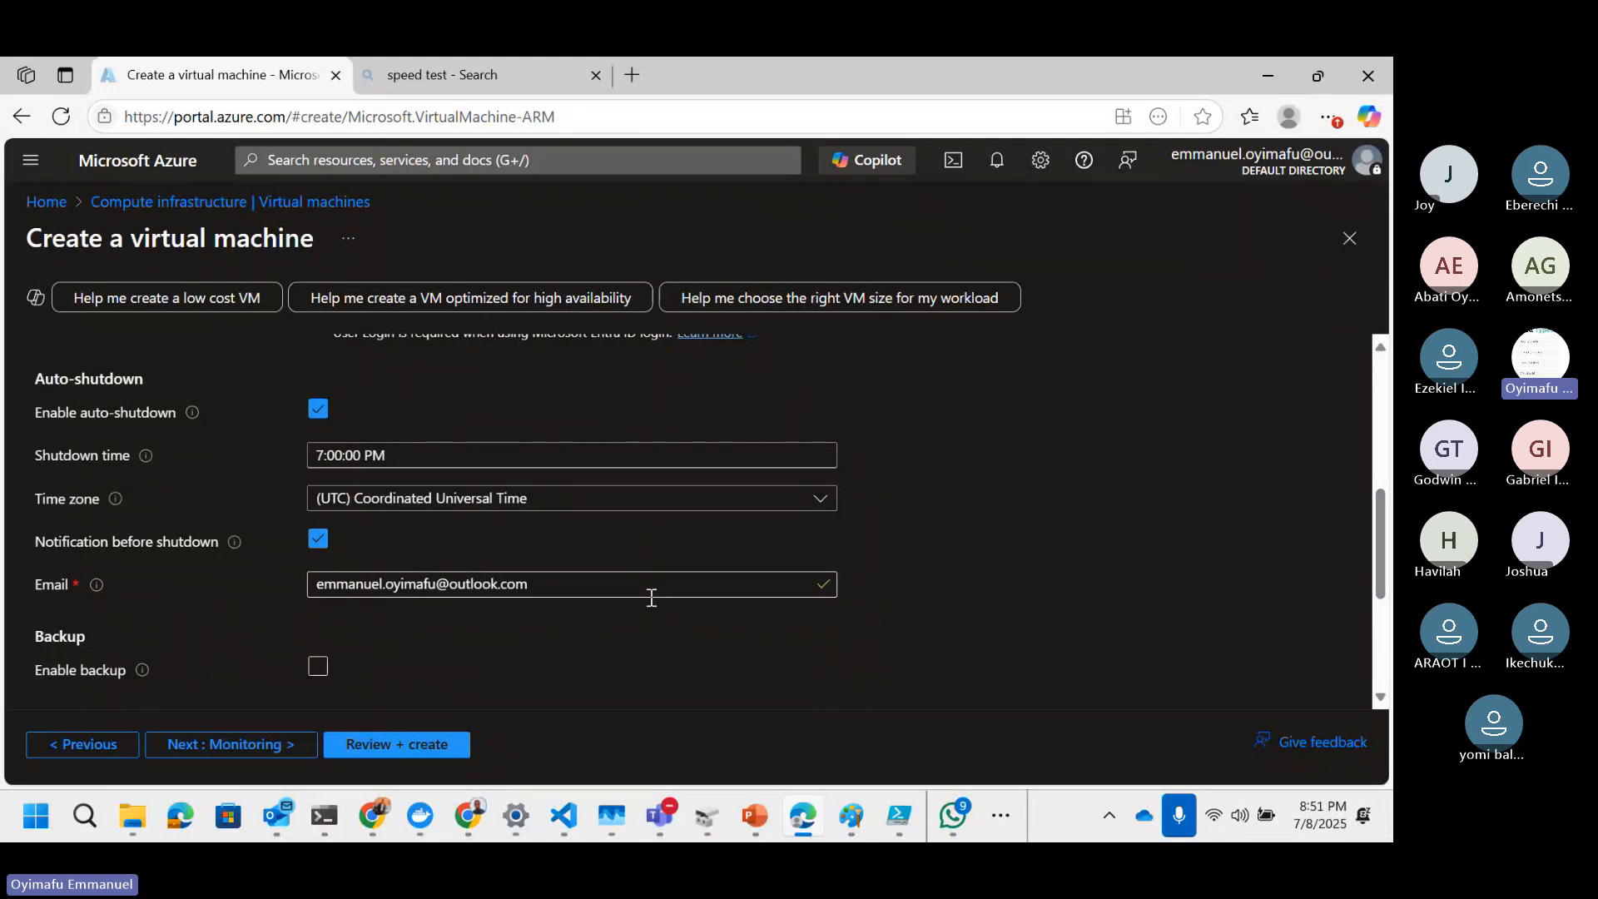
{"action": "scroll", "coordinate": [651, 598], "scroll_direction": "up", "scroll_amount": 2}
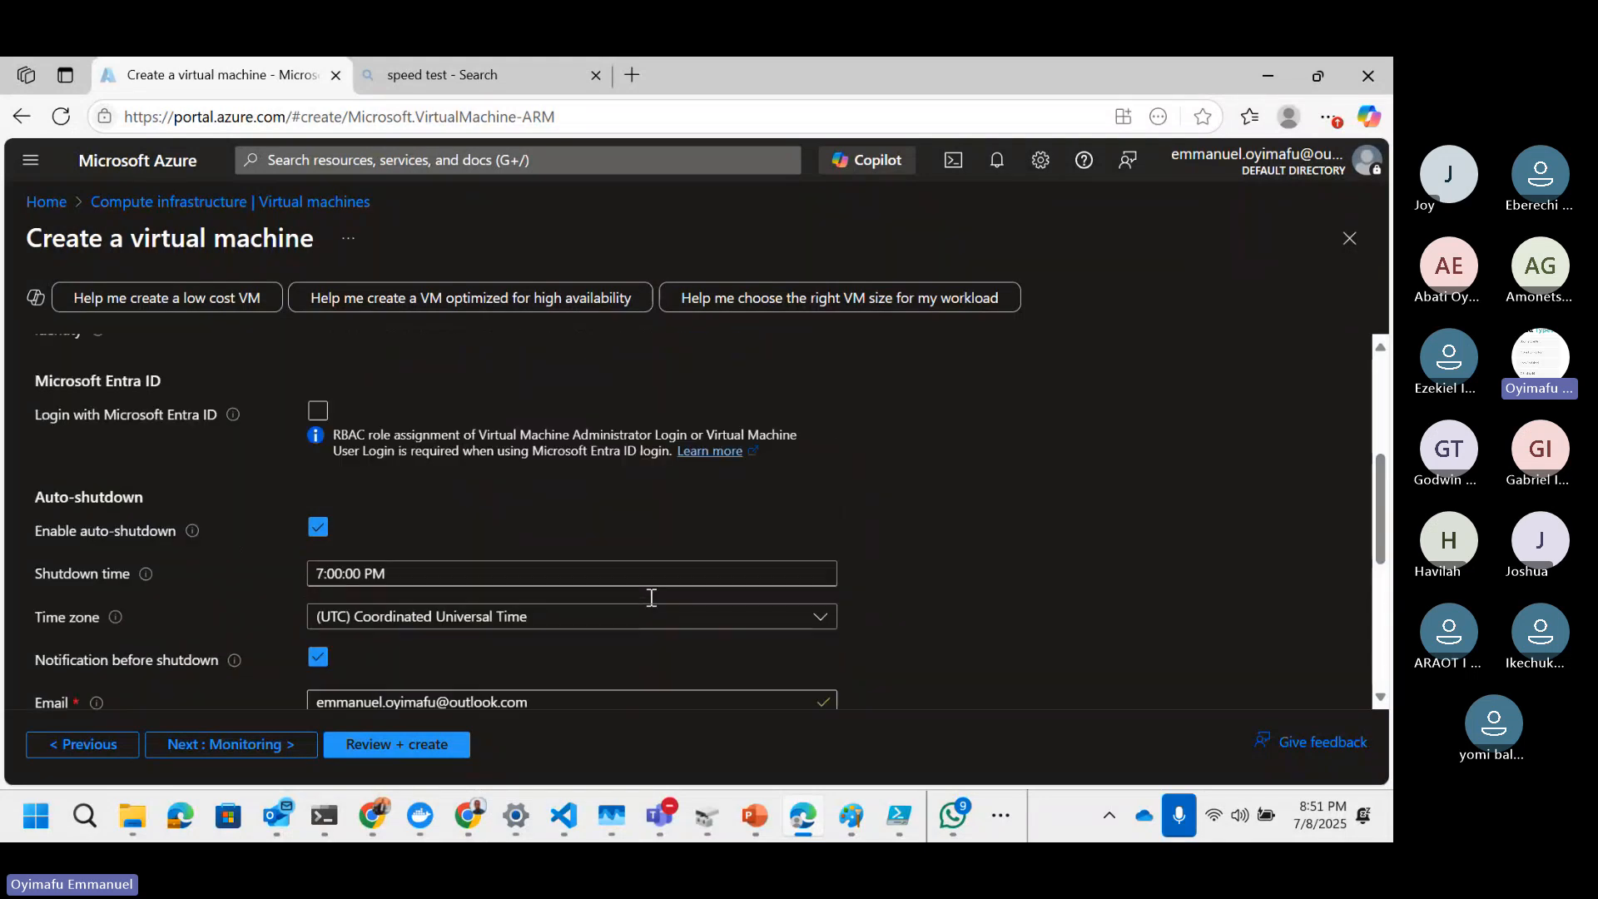
{"action": "scroll", "coordinate": [652, 597], "scroll_direction": "up", "scroll_amount": 1}
{"action": "scroll", "coordinate": [652, 598], "scroll_direction": "down", "scroll_amount": 3}
{"action": "left_click", "coordinate": [266, 744]}
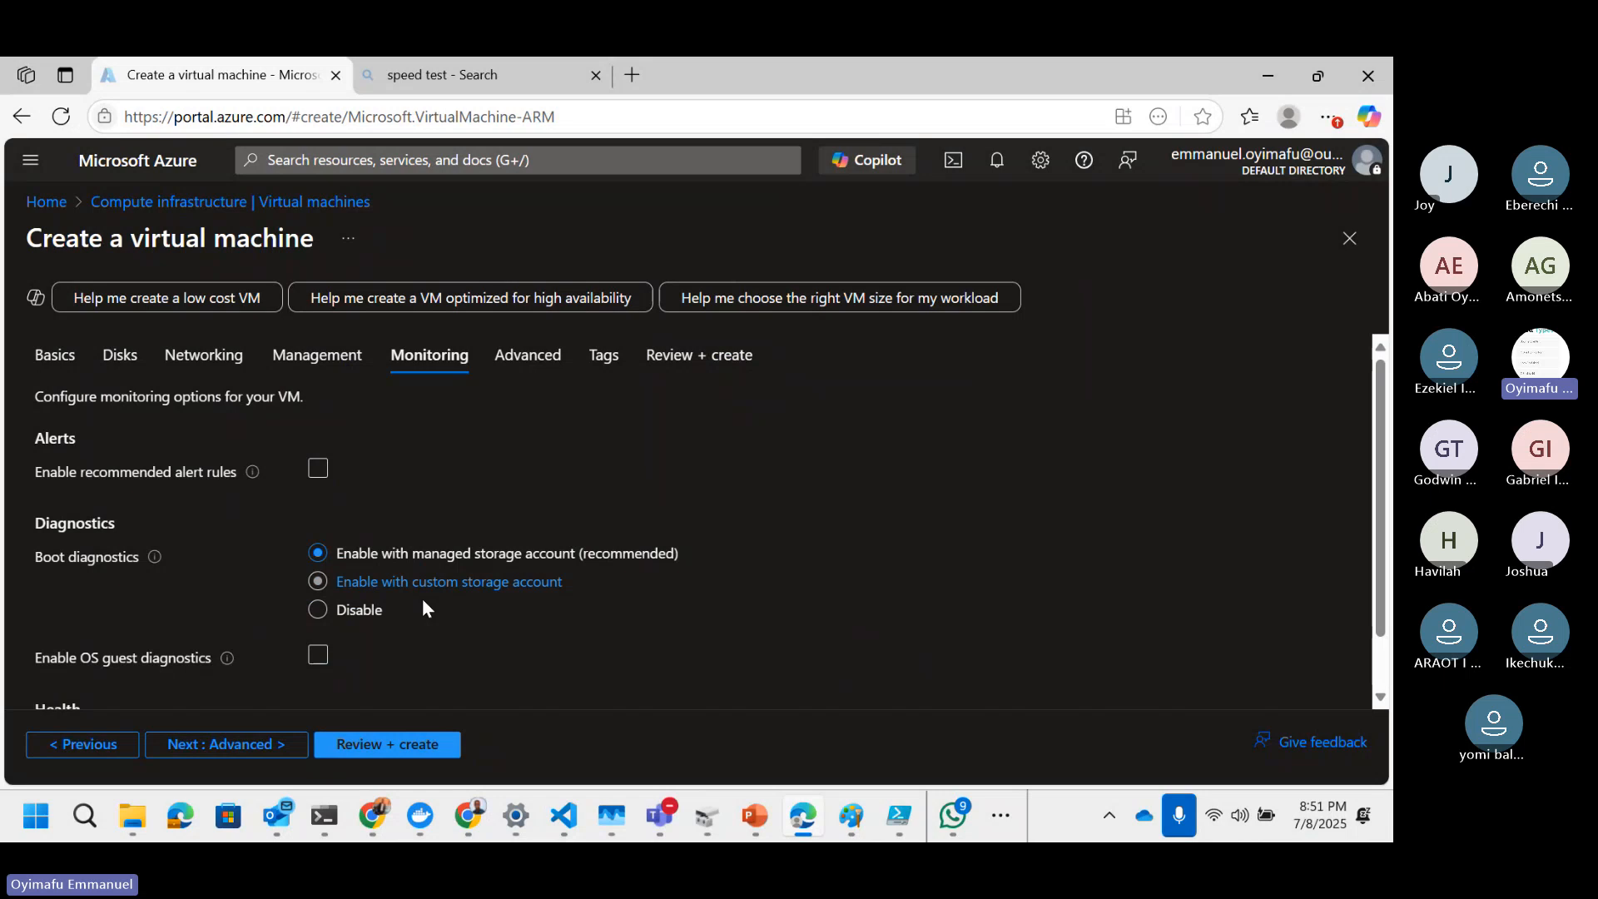
Step: Set boot diagnostics to Disable and move on to the Advanced tab
{"action": "left_click", "coordinate": [333, 621]}
{"action": "scroll", "coordinate": [508, 622], "scroll_direction": "down", "scroll_amount": 2}
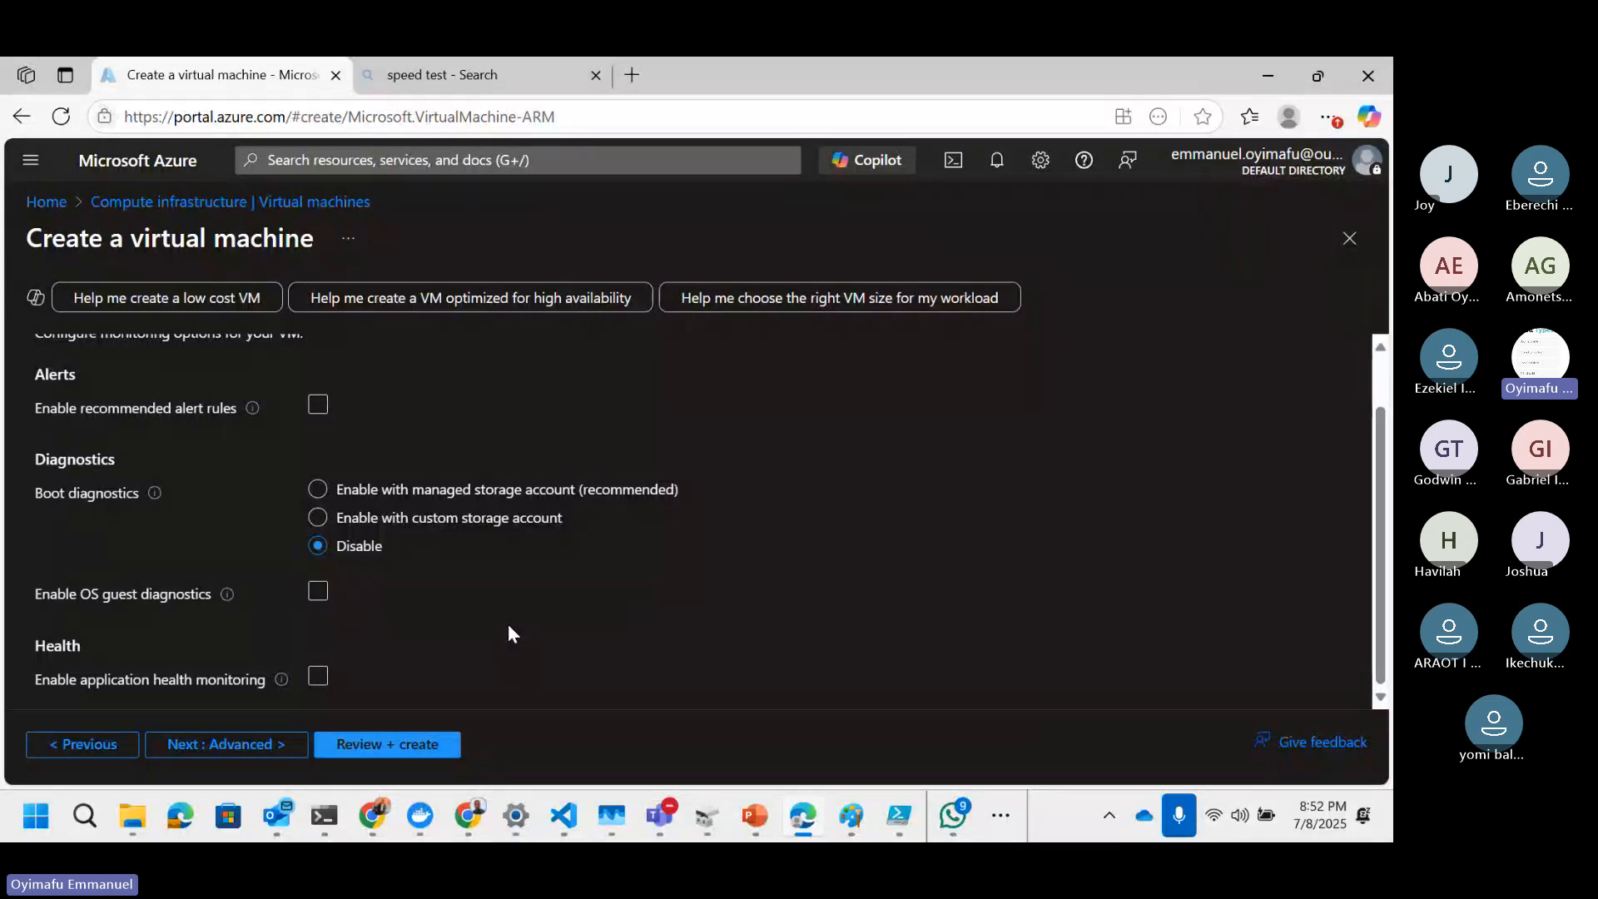
{"action": "left_click", "coordinate": [580, 601]}
{"action": "left_click", "coordinate": [580, 601]}
{"action": "scroll", "coordinate": [555, 603], "scroll_direction": "up", "scroll_amount": 1}
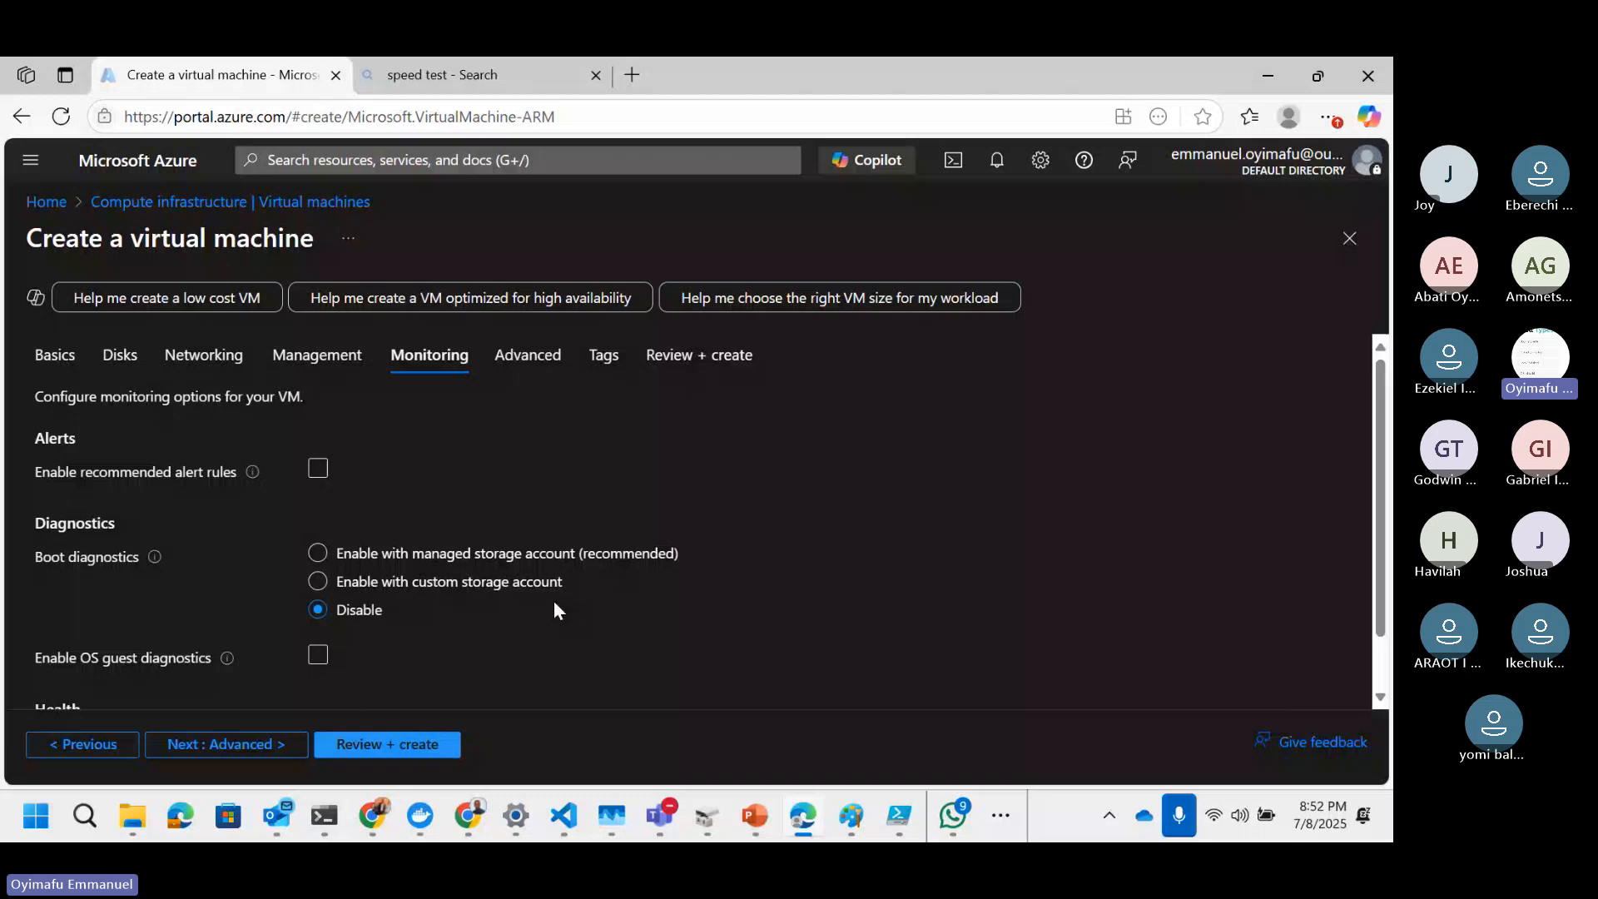
{"action": "scroll", "coordinate": [556, 610], "scroll_direction": "down", "scroll_amount": 1}
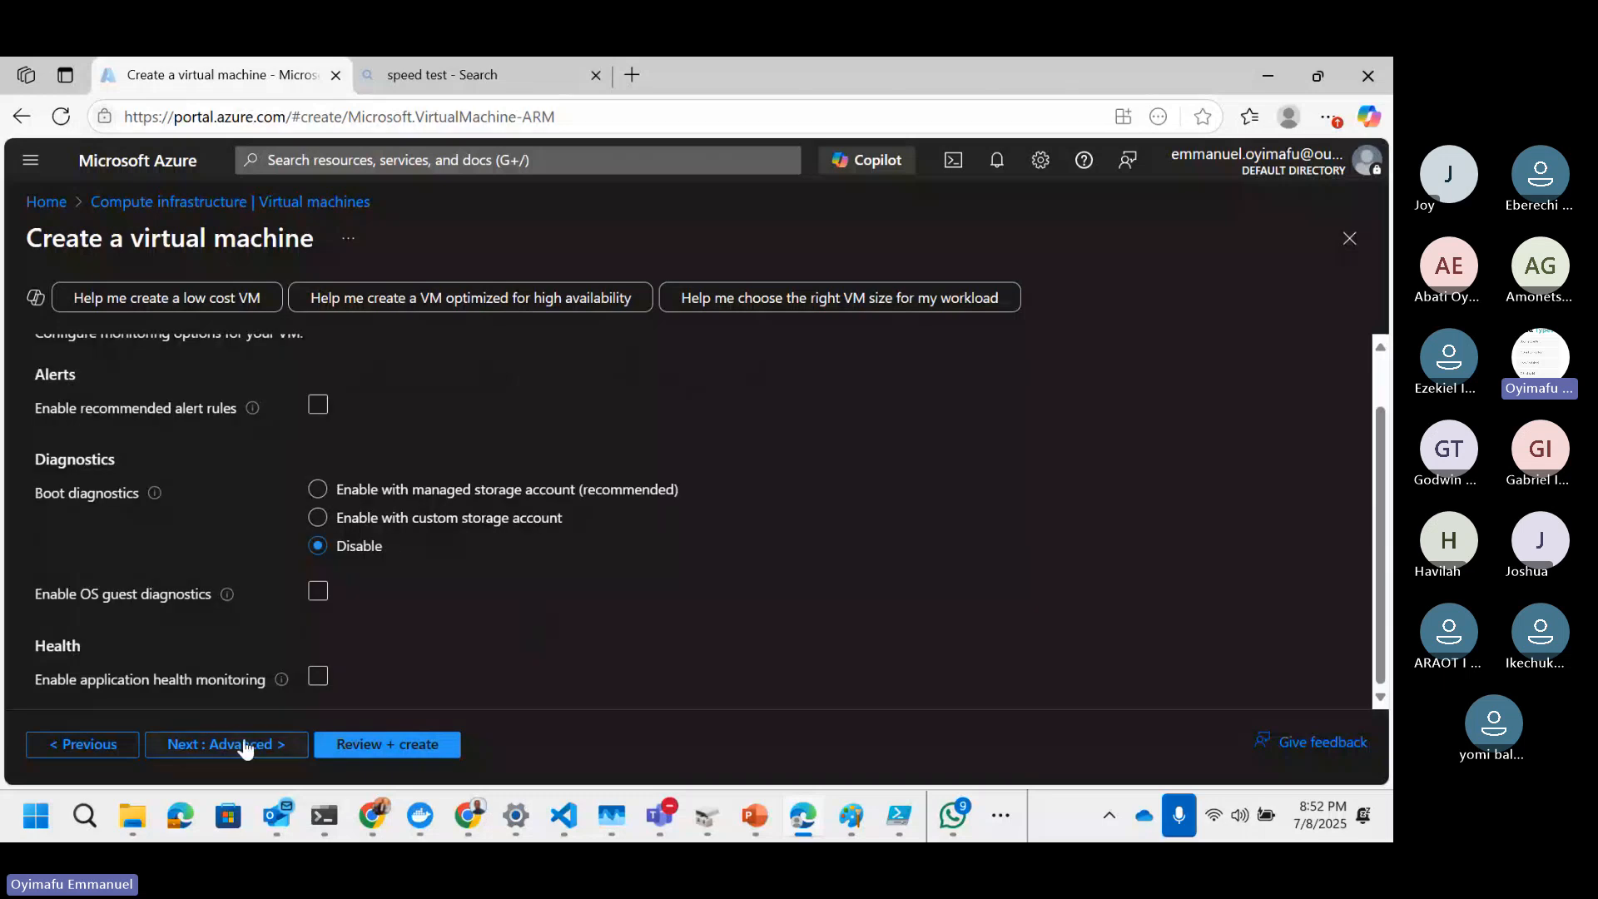
{"action": "left_click", "coordinate": [244, 745]}
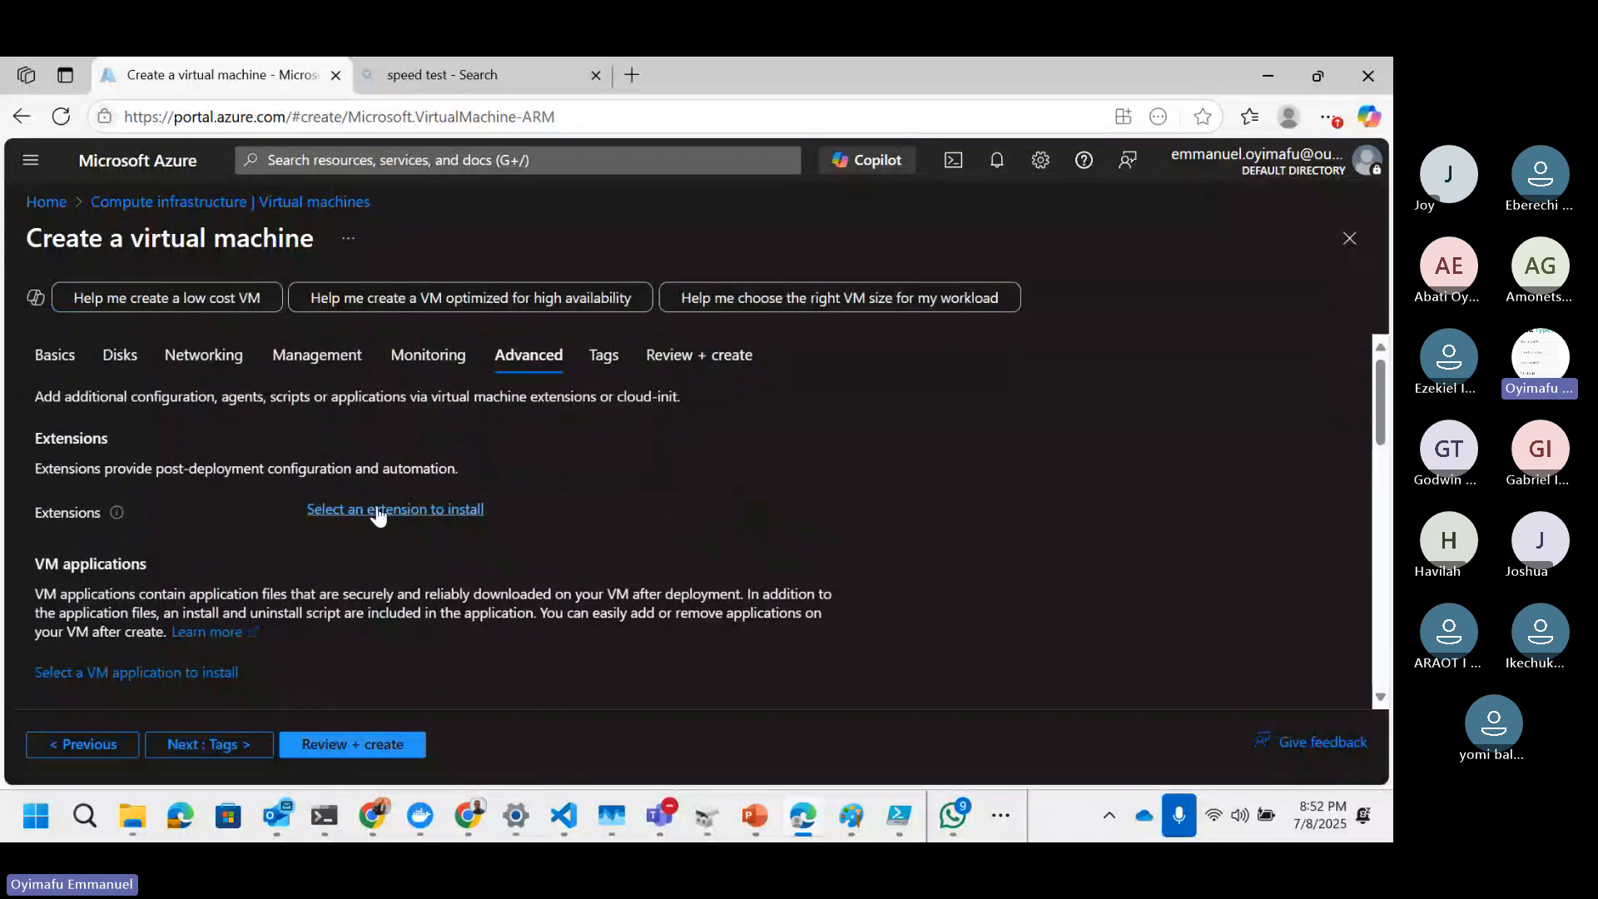
{"action": "scroll", "coordinate": [787, 524], "scroll_direction": "down", "scroll_amount": 3}
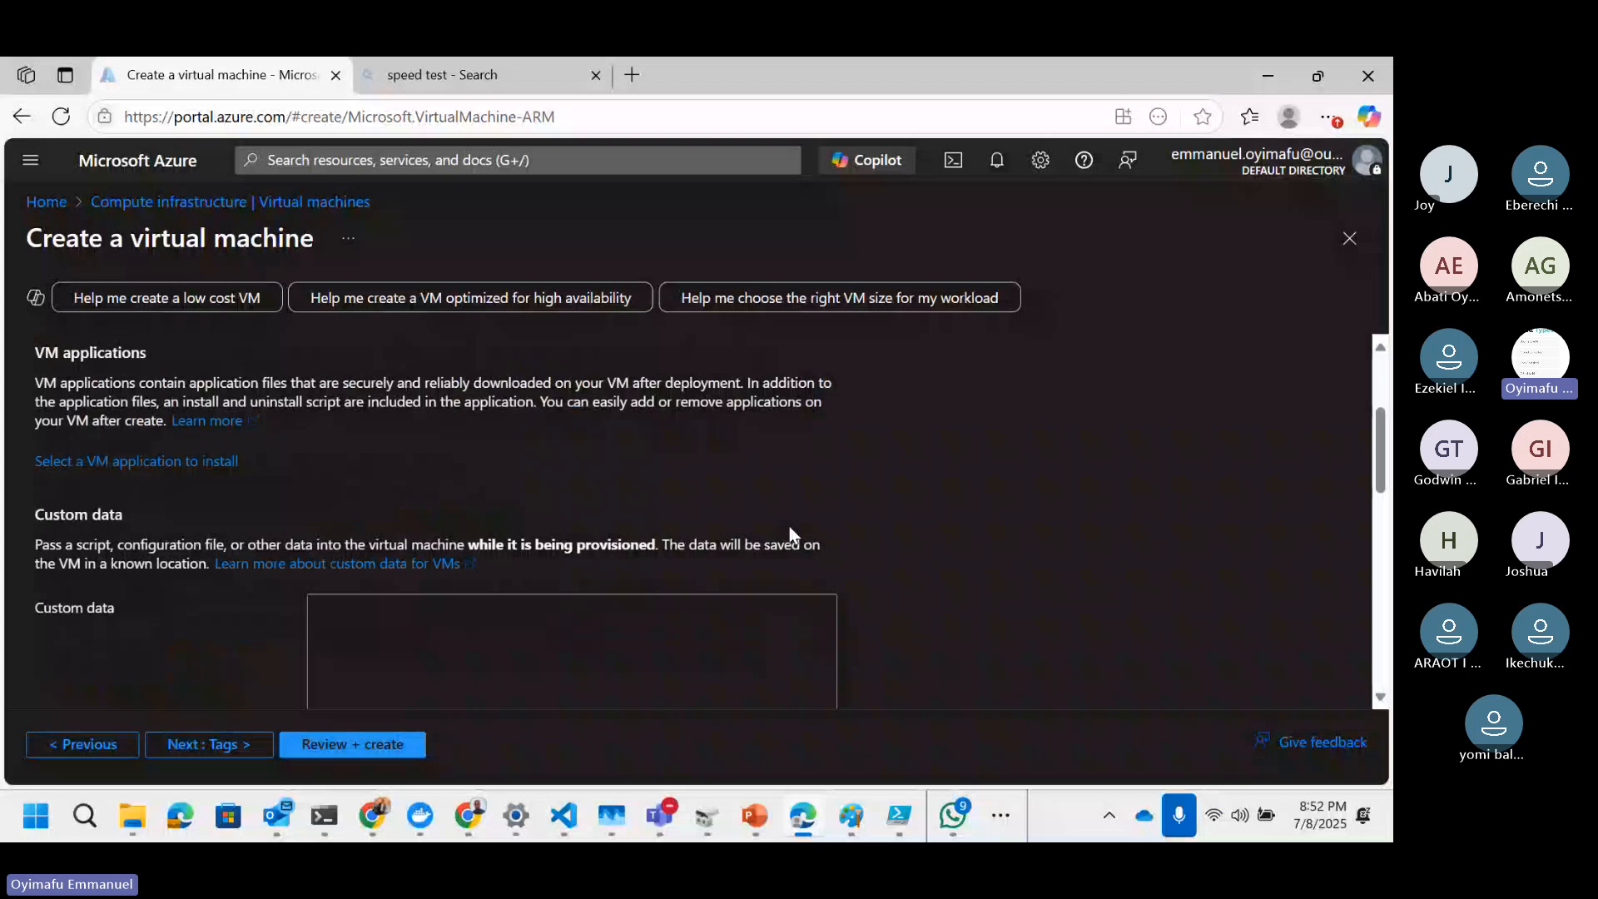
{"action": "scroll", "coordinate": [790, 534], "scroll_direction": "up", "scroll_amount": 3}
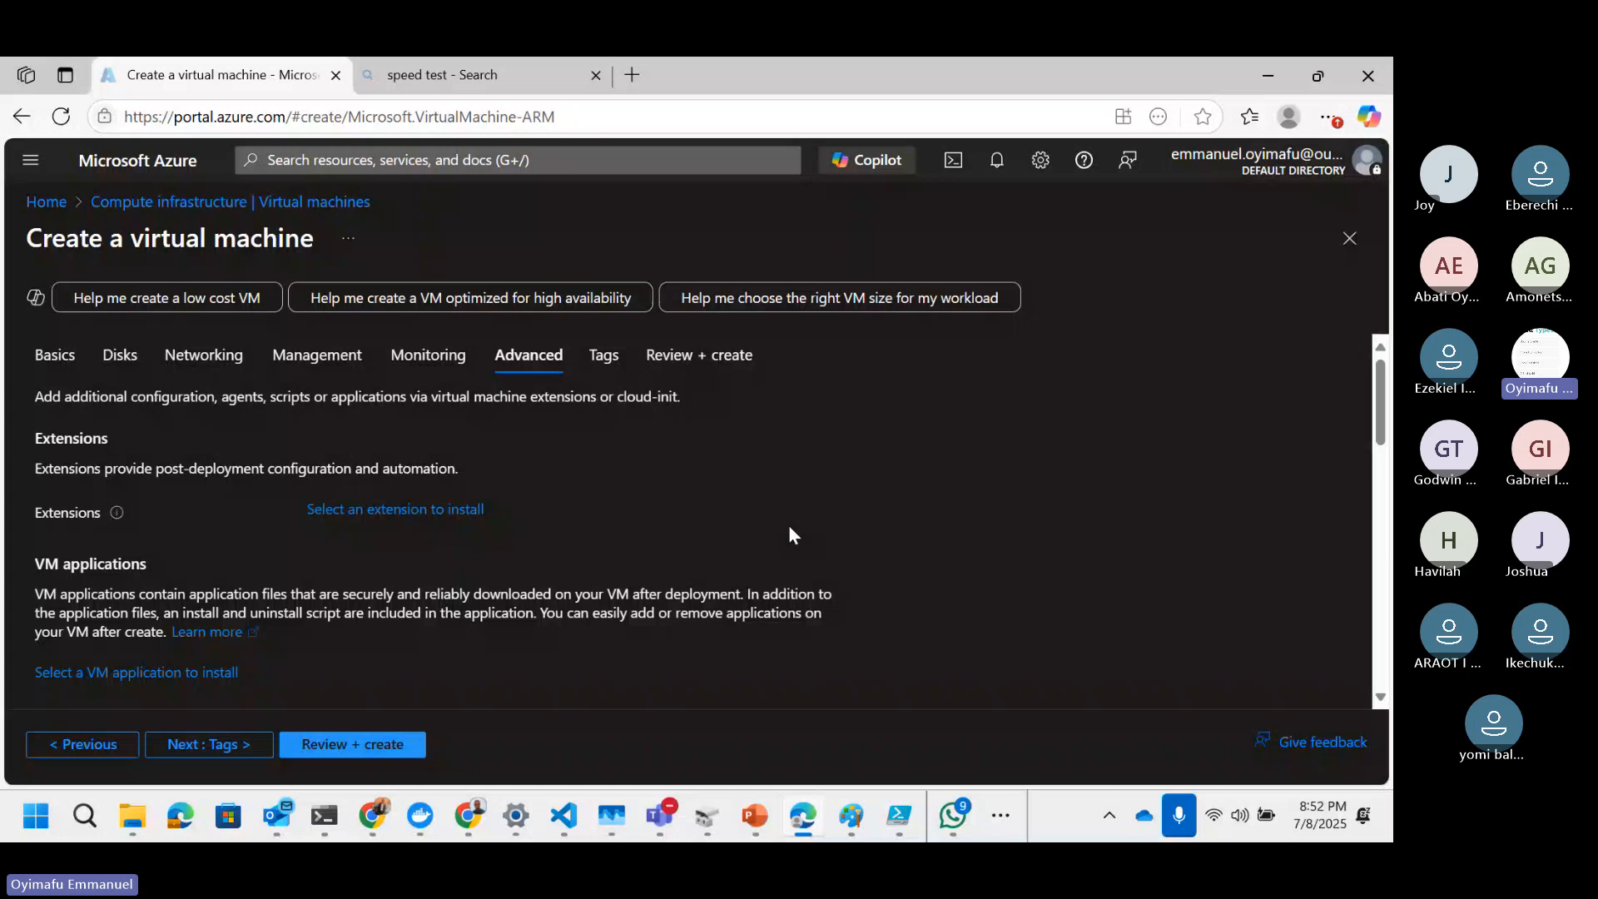
Step: Open the extension gallery, browse the available extensions, and close it without selecting one
{"action": "left_click", "coordinate": [343, 511]}
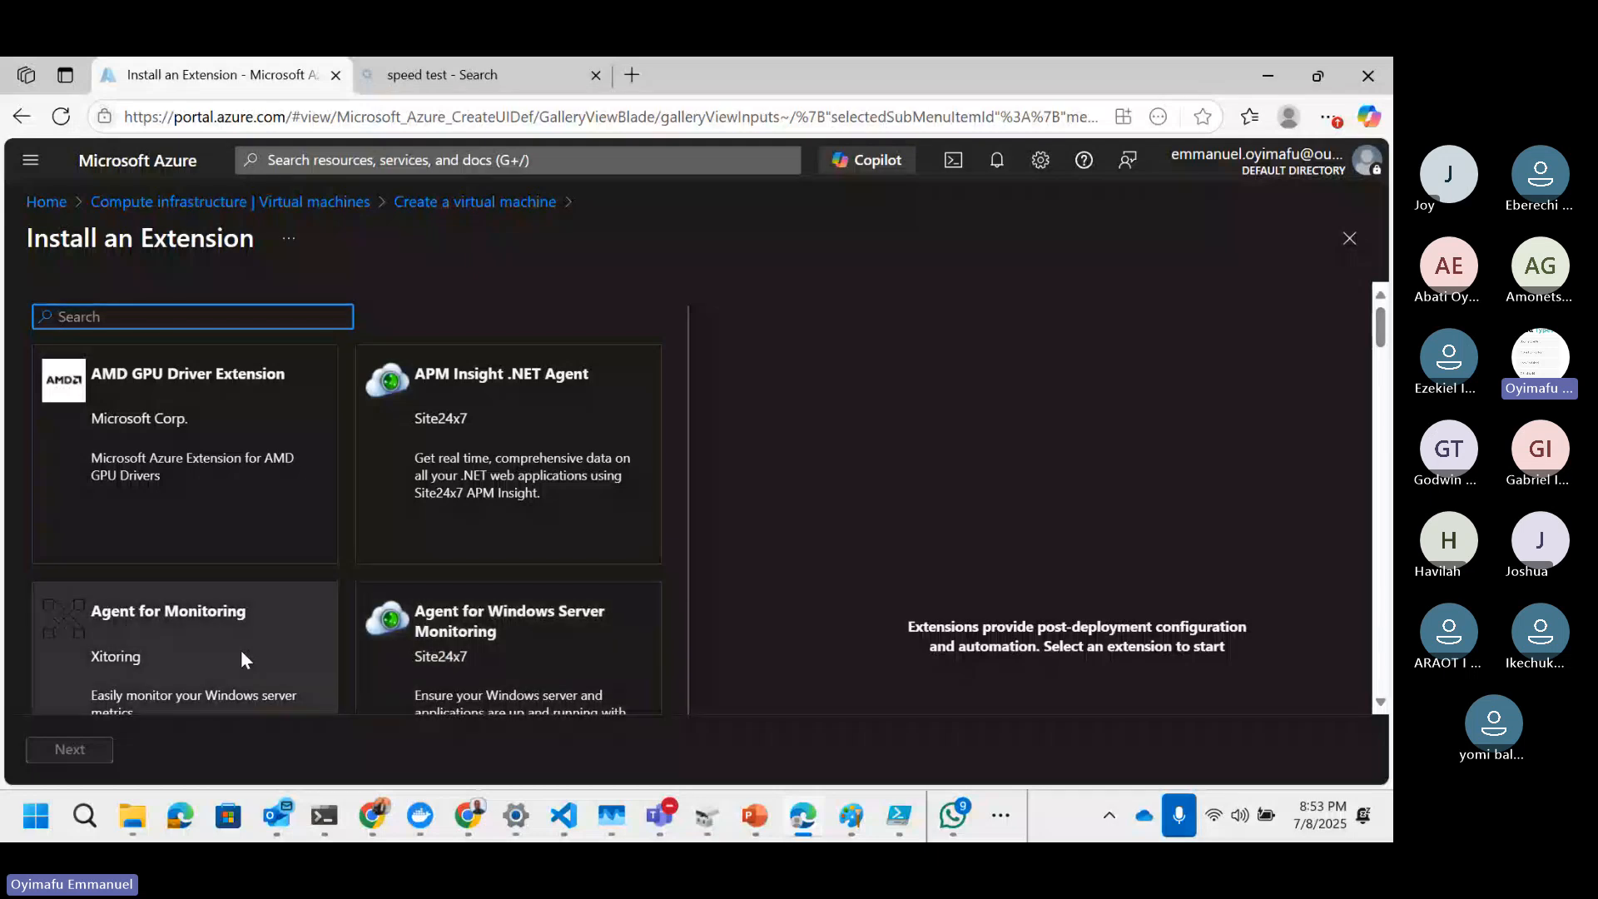
{"action": "scroll", "coordinate": [241, 653], "scroll_direction": "down", "scroll_amount": 3}
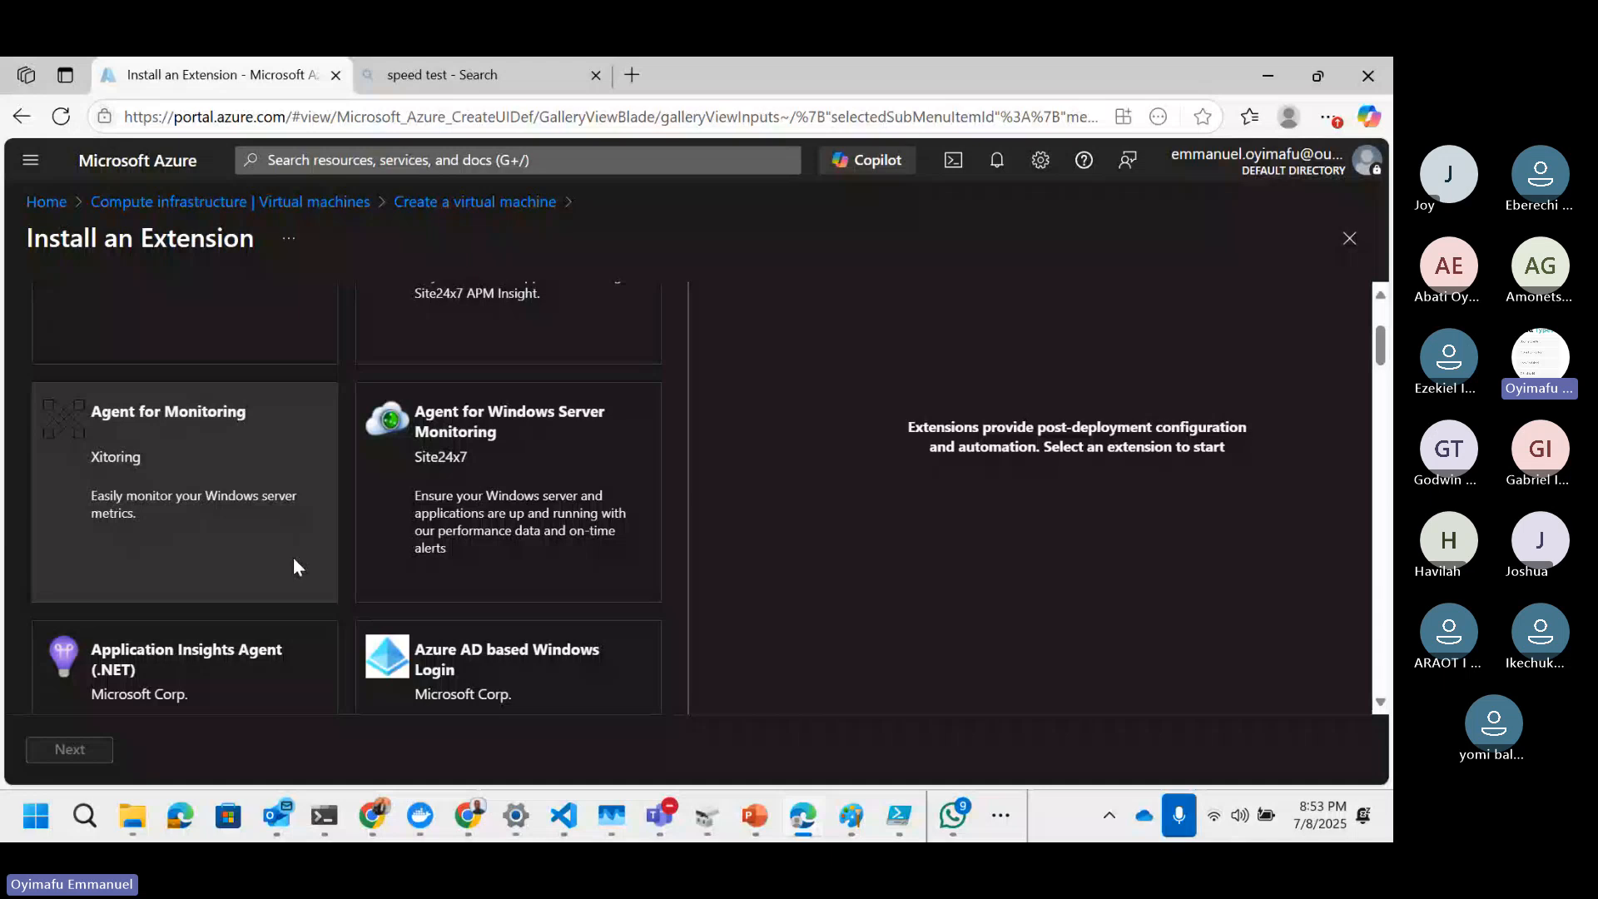
{"action": "scroll", "coordinate": [293, 566], "scroll_direction": "down", "scroll_amount": 2}
{"action": "scroll", "coordinate": [293, 560], "scroll_direction": "down", "scroll_amount": 2}
{"action": "scroll", "coordinate": [294, 559], "scroll_direction": "down", "scroll_amount": 2}
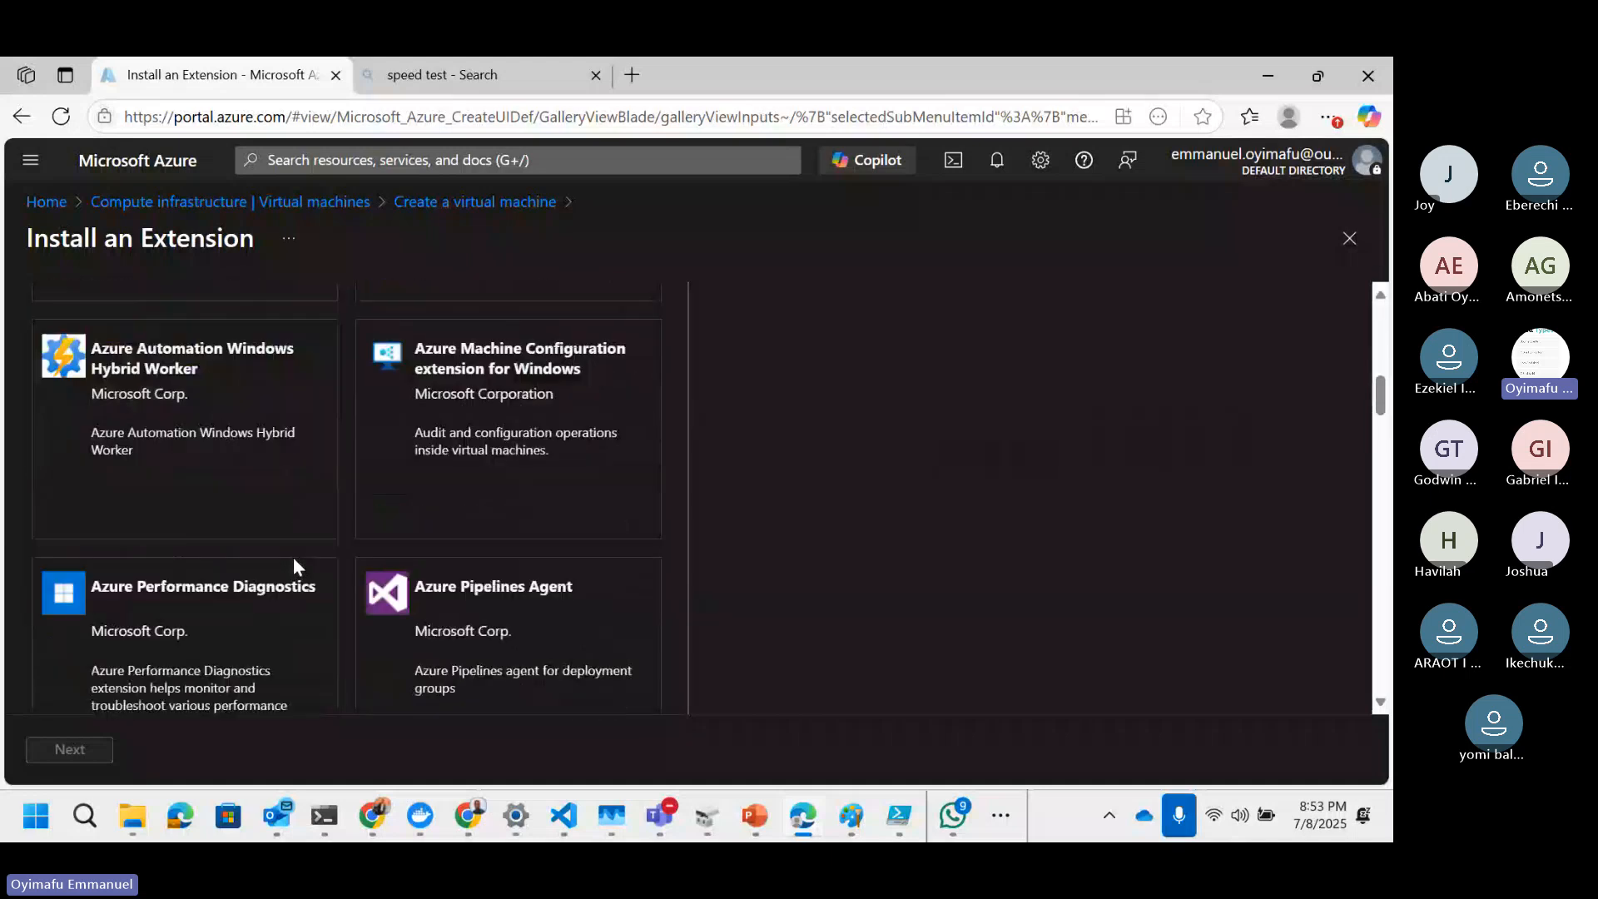
{"action": "scroll", "coordinate": [294, 559], "scroll_direction": "down", "scroll_amount": 2}
{"action": "scroll", "coordinate": [294, 559], "scroll_direction": "down", "scroll_amount": 4}
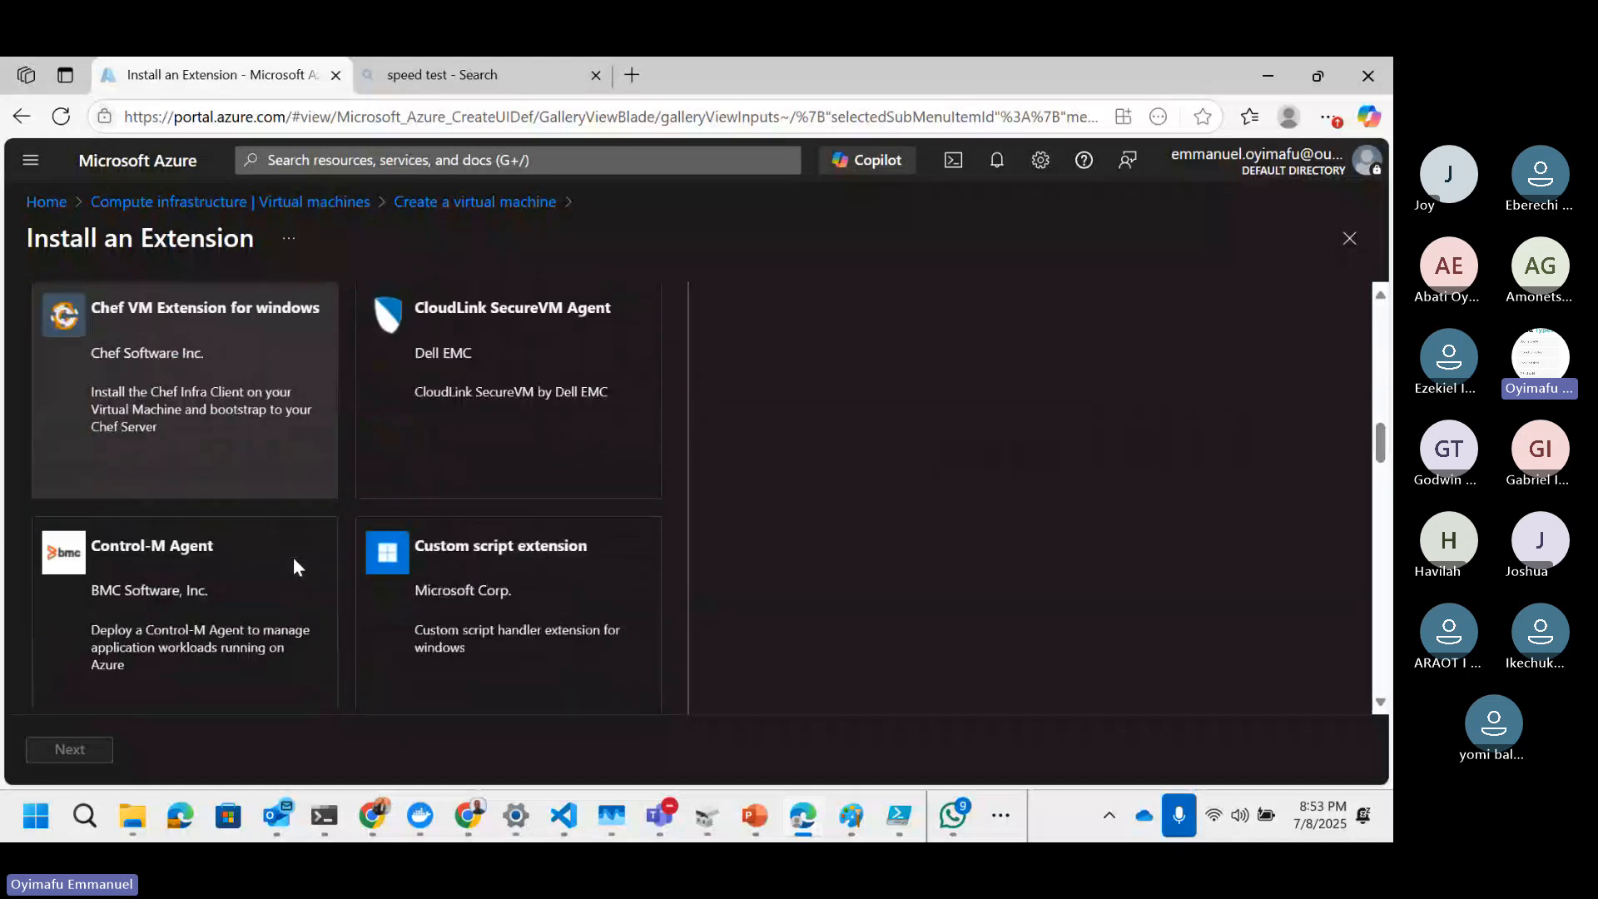
{"action": "scroll", "coordinate": [293, 559], "scroll_direction": "down", "scroll_amount": 4}
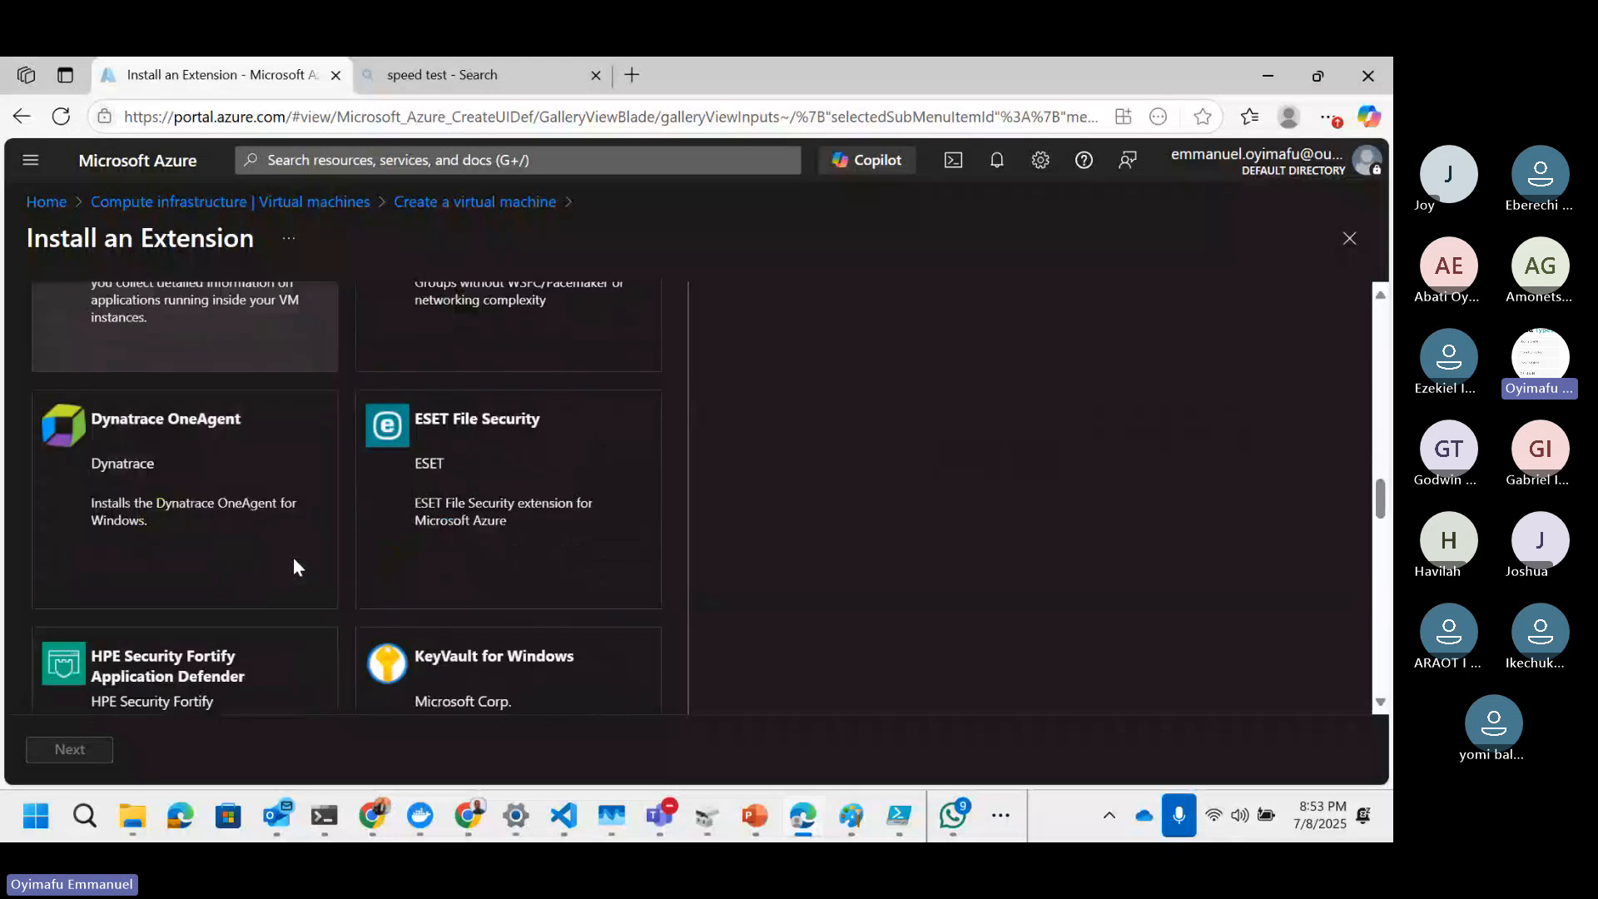
{"action": "scroll", "coordinate": [293, 556], "scroll_direction": "down", "scroll_amount": 1}
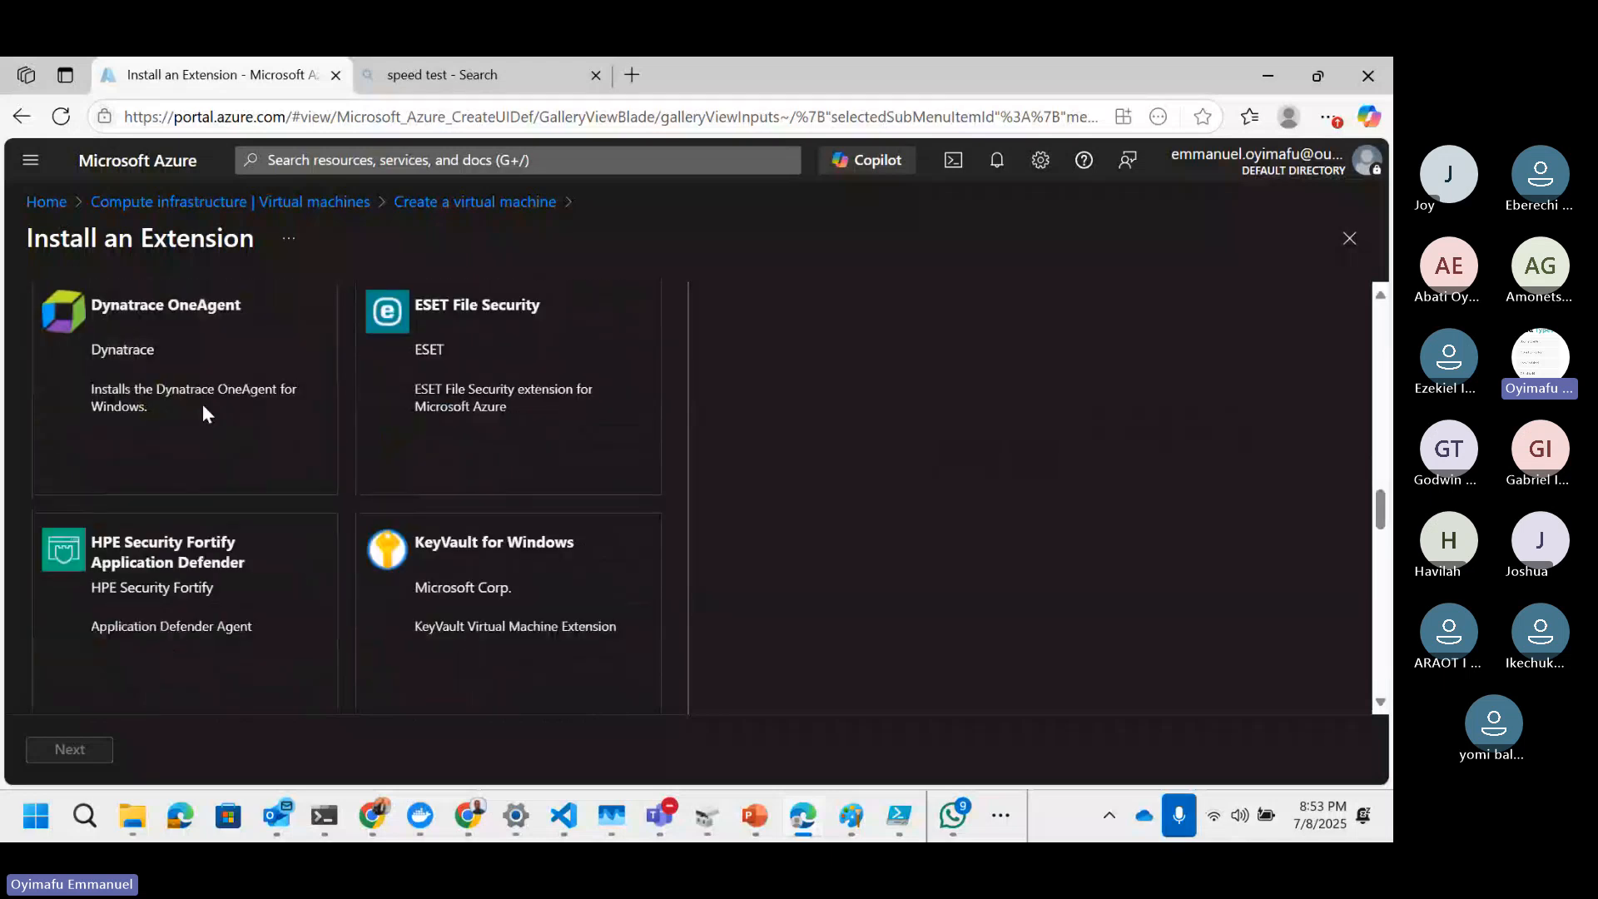
{"action": "scroll", "coordinate": [255, 431], "scroll_direction": "up", "scroll_amount": 1}
{"action": "scroll", "coordinate": [255, 431], "scroll_direction": "down", "scroll_amount": 3}
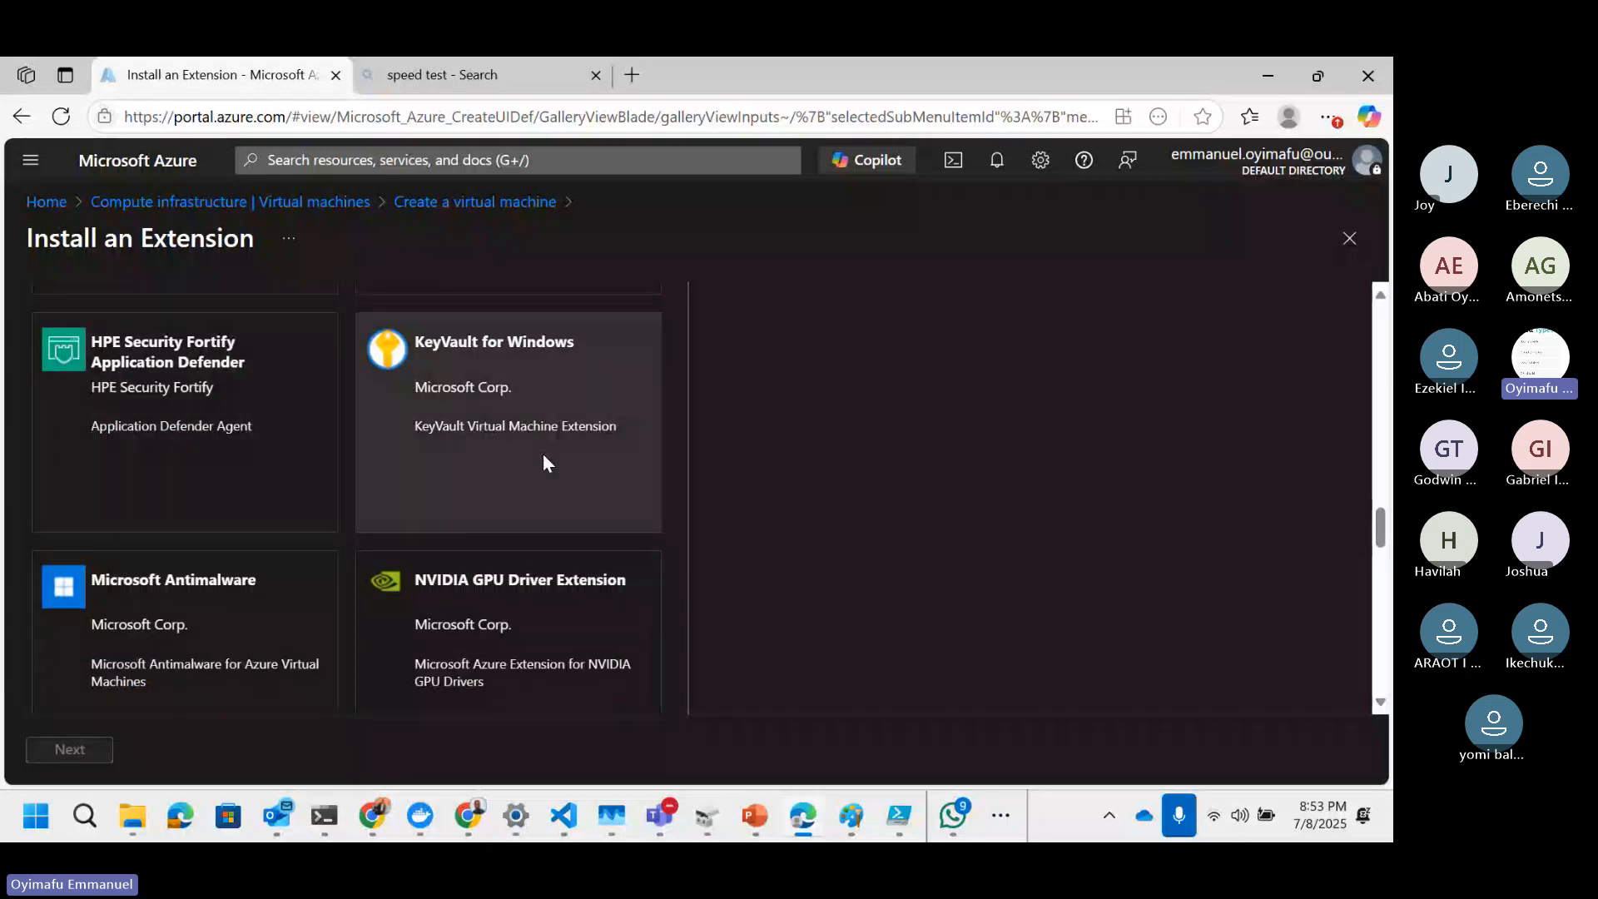
{"action": "scroll", "coordinate": [543, 453], "scroll_direction": "up", "scroll_amount": 5}
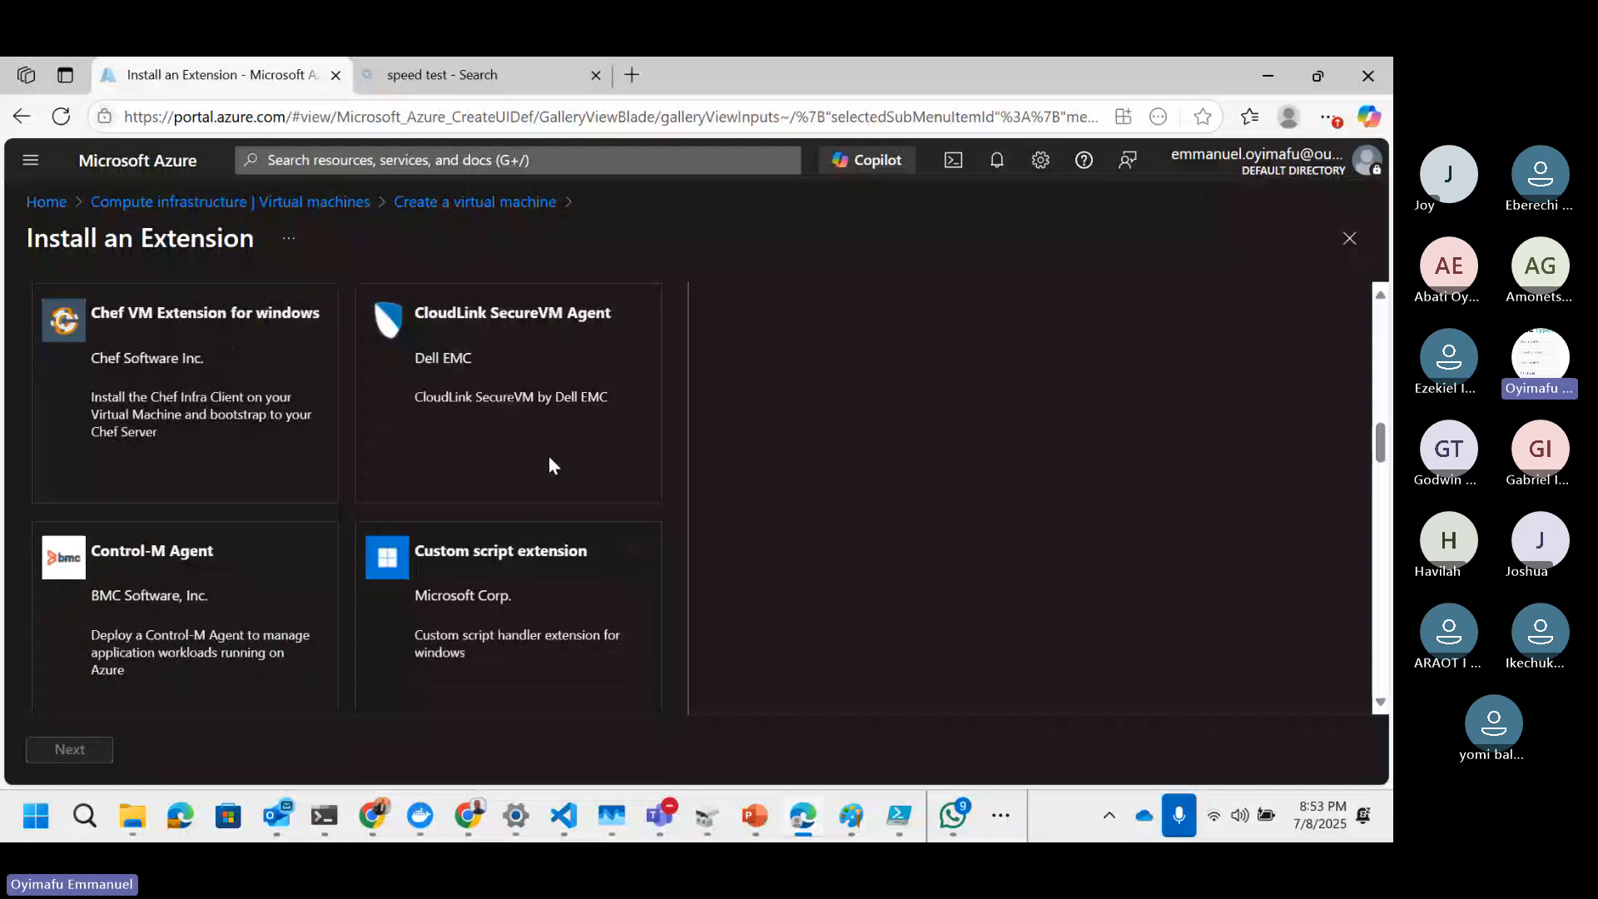
{"action": "scroll", "coordinate": [549, 464], "scroll_direction": "up", "scroll_amount": 5}
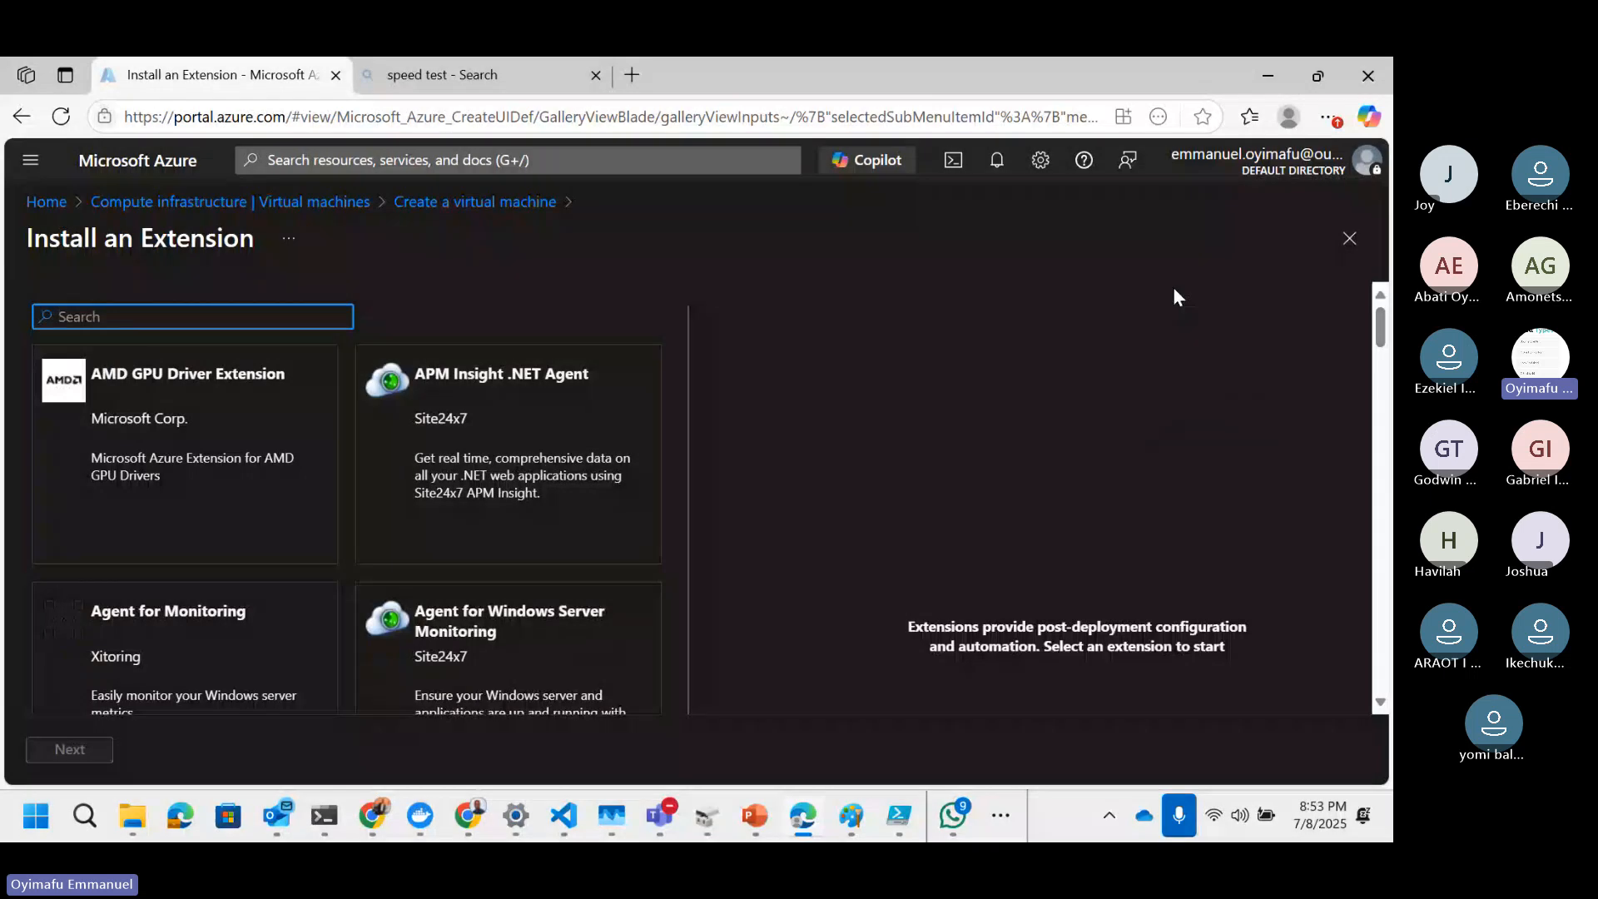
{"action": "left_click", "coordinate": [1350, 239]}
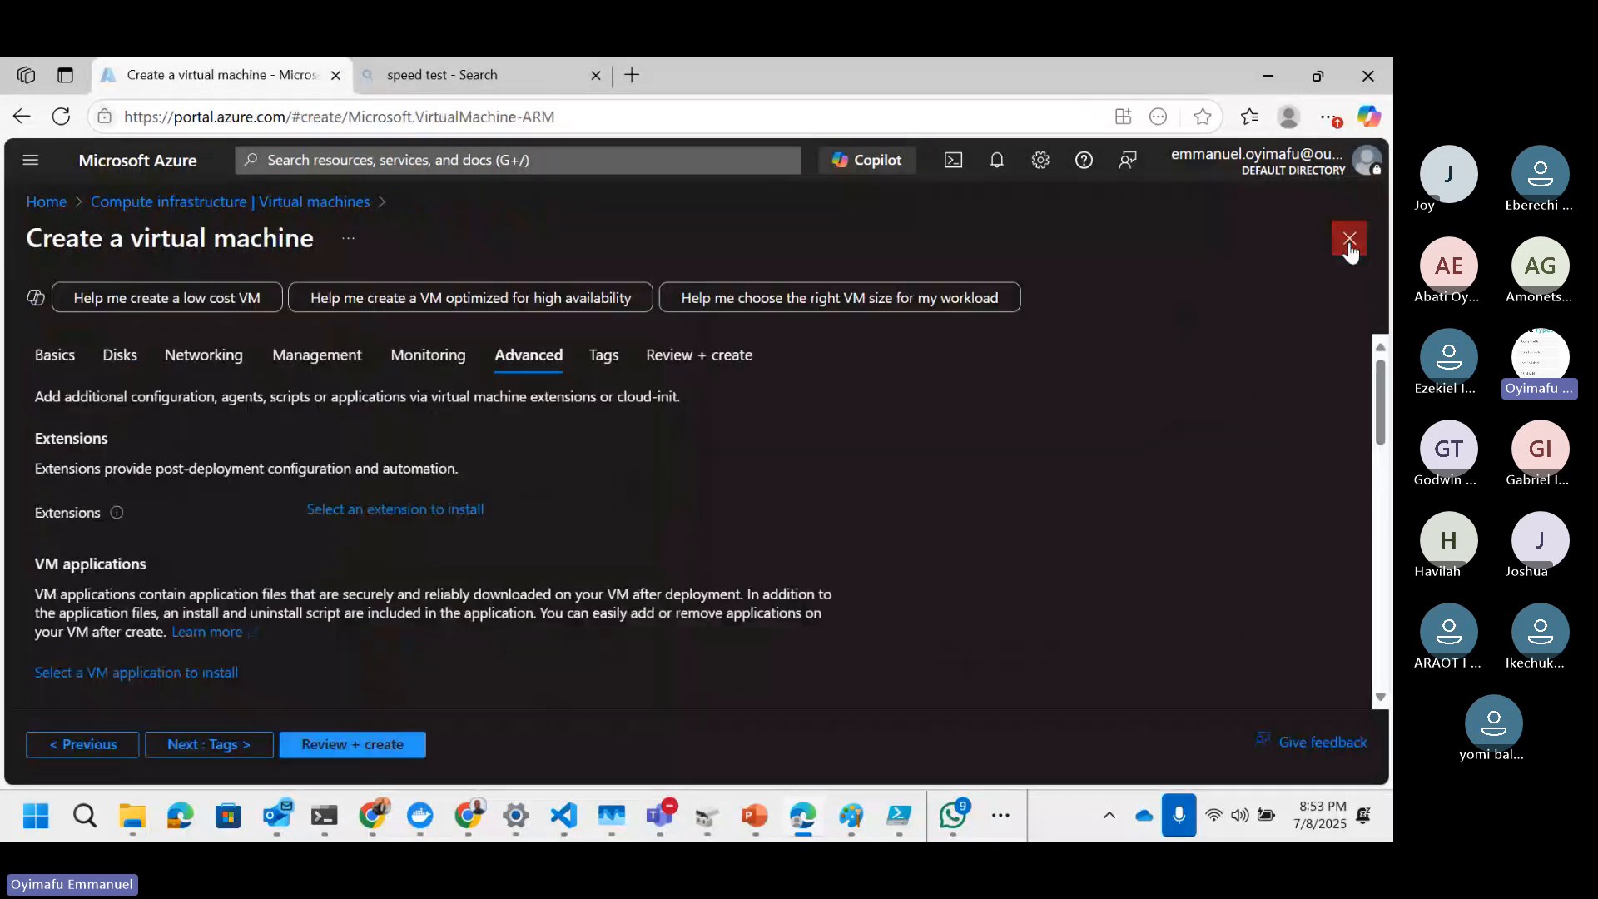
Step: Skip the remaining advanced settings and tags, then create the virtual machine from the Review + create tab
{"action": "scroll", "coordinate": [797, 418], "scroll_direction": "down", "scroll_amount": 5}
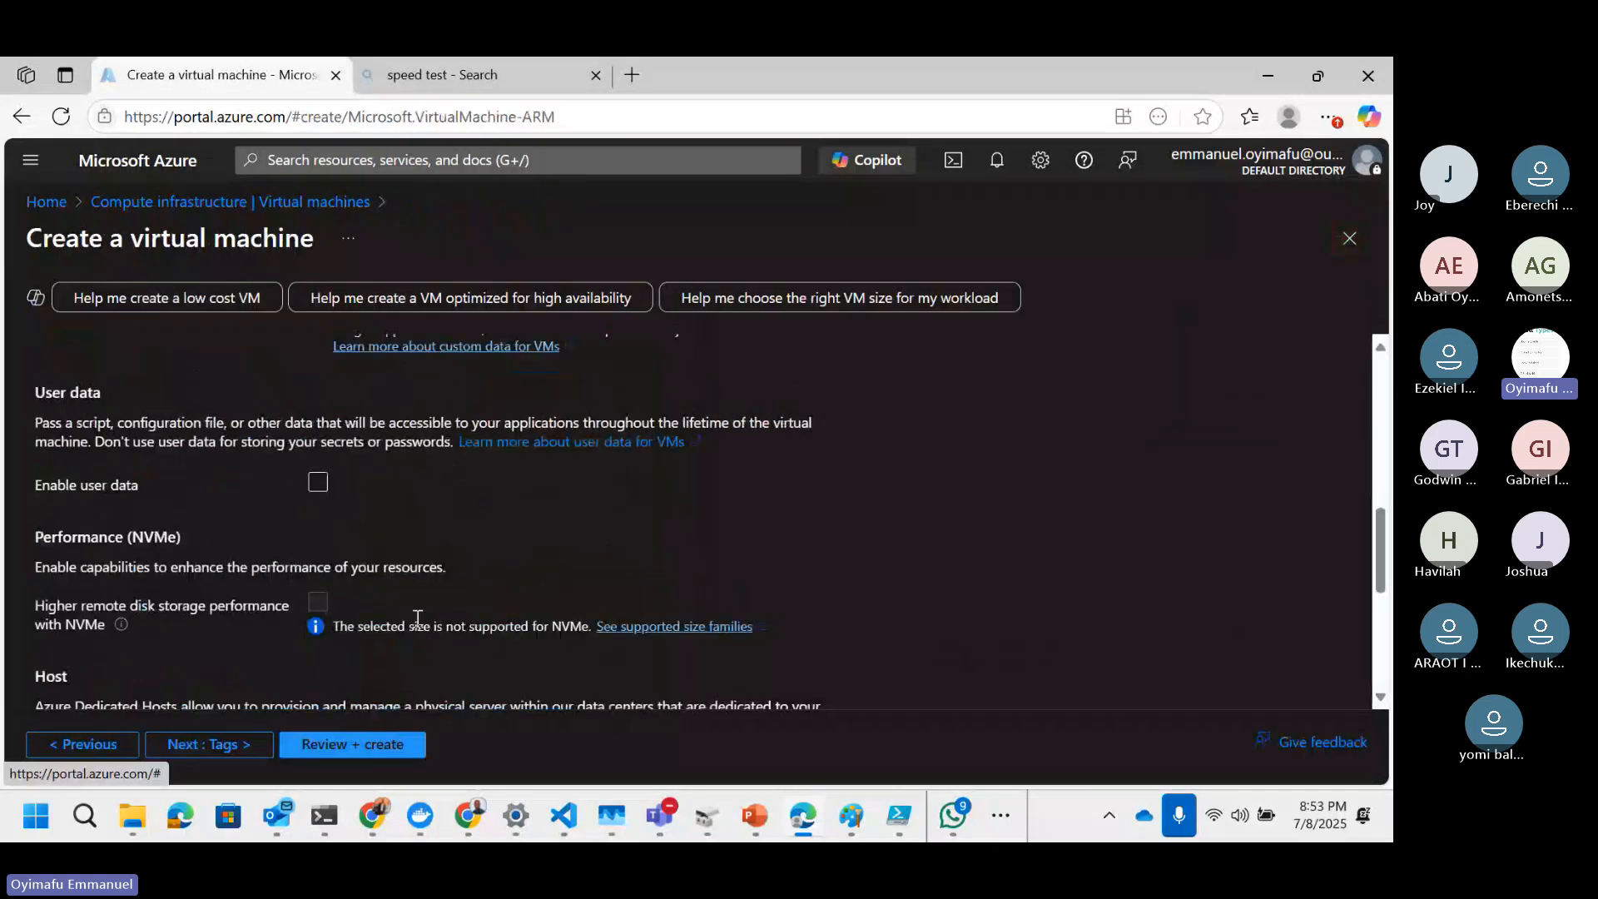
{"action": "left_click", "coordinate": [228, 743]}
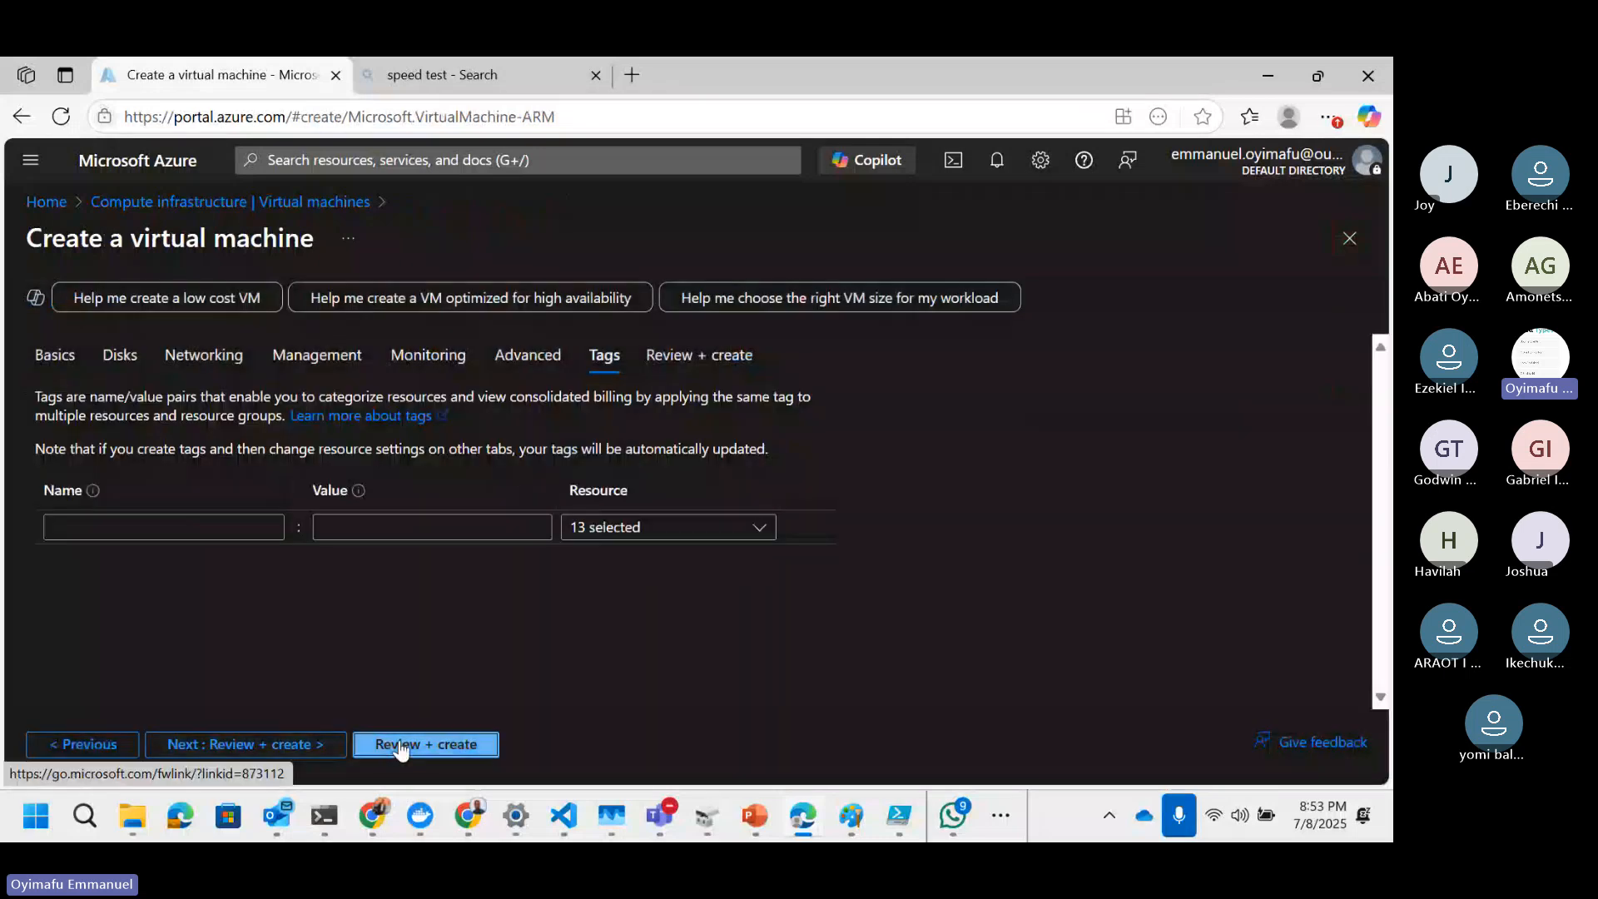
{"action": "left_click", "coordinate": [400, 747]}
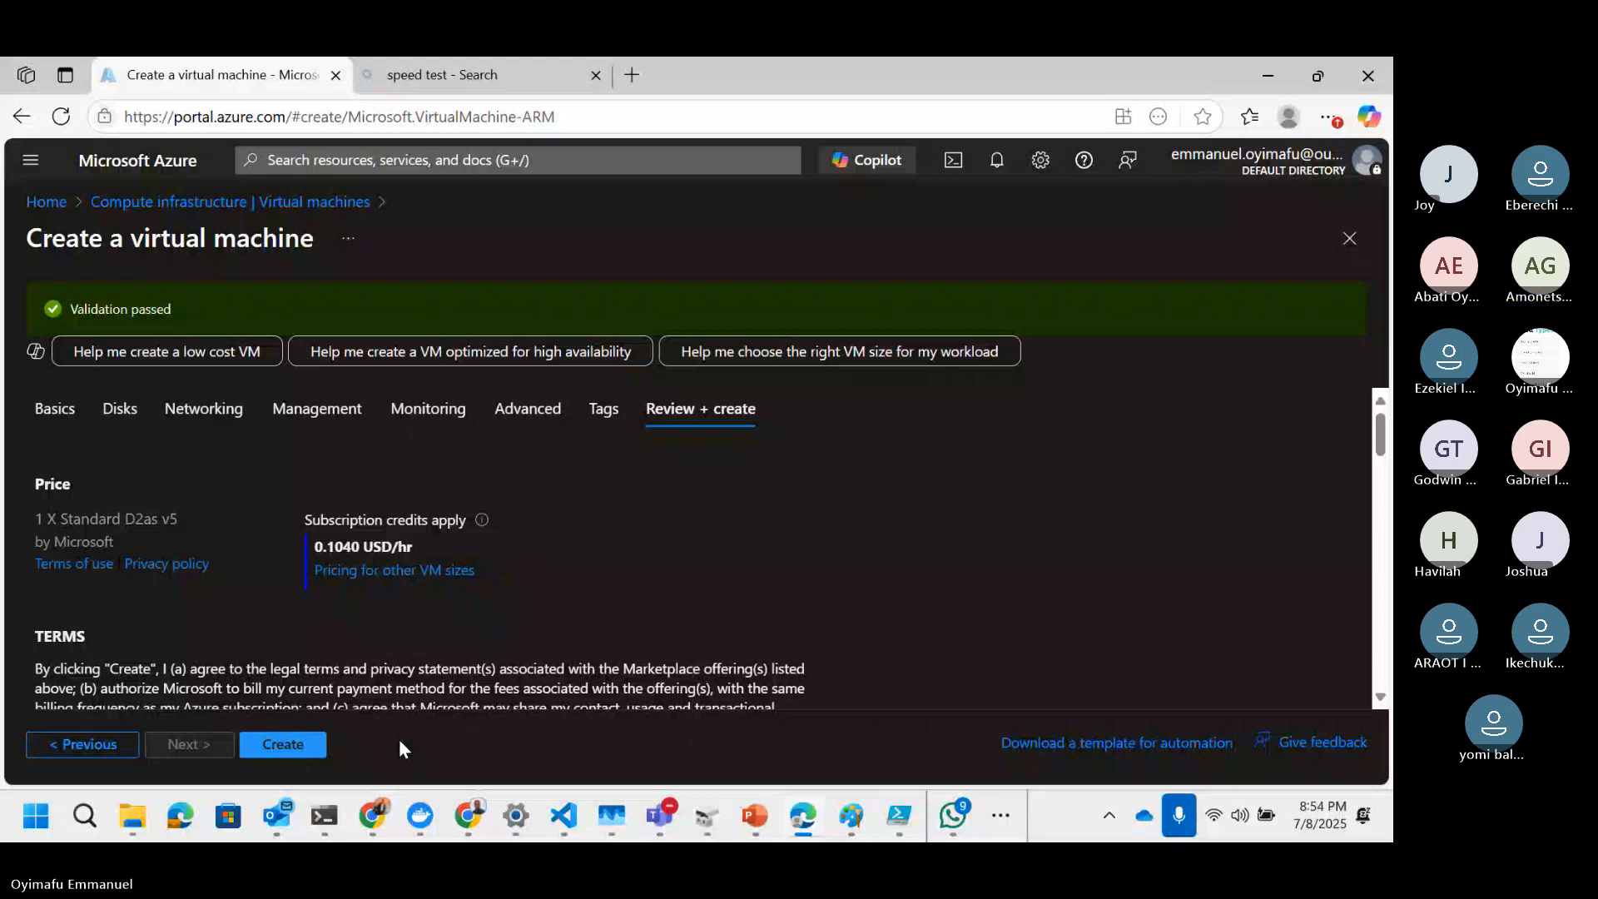
{"action": "left_click", "coordinate": [285, 746]}
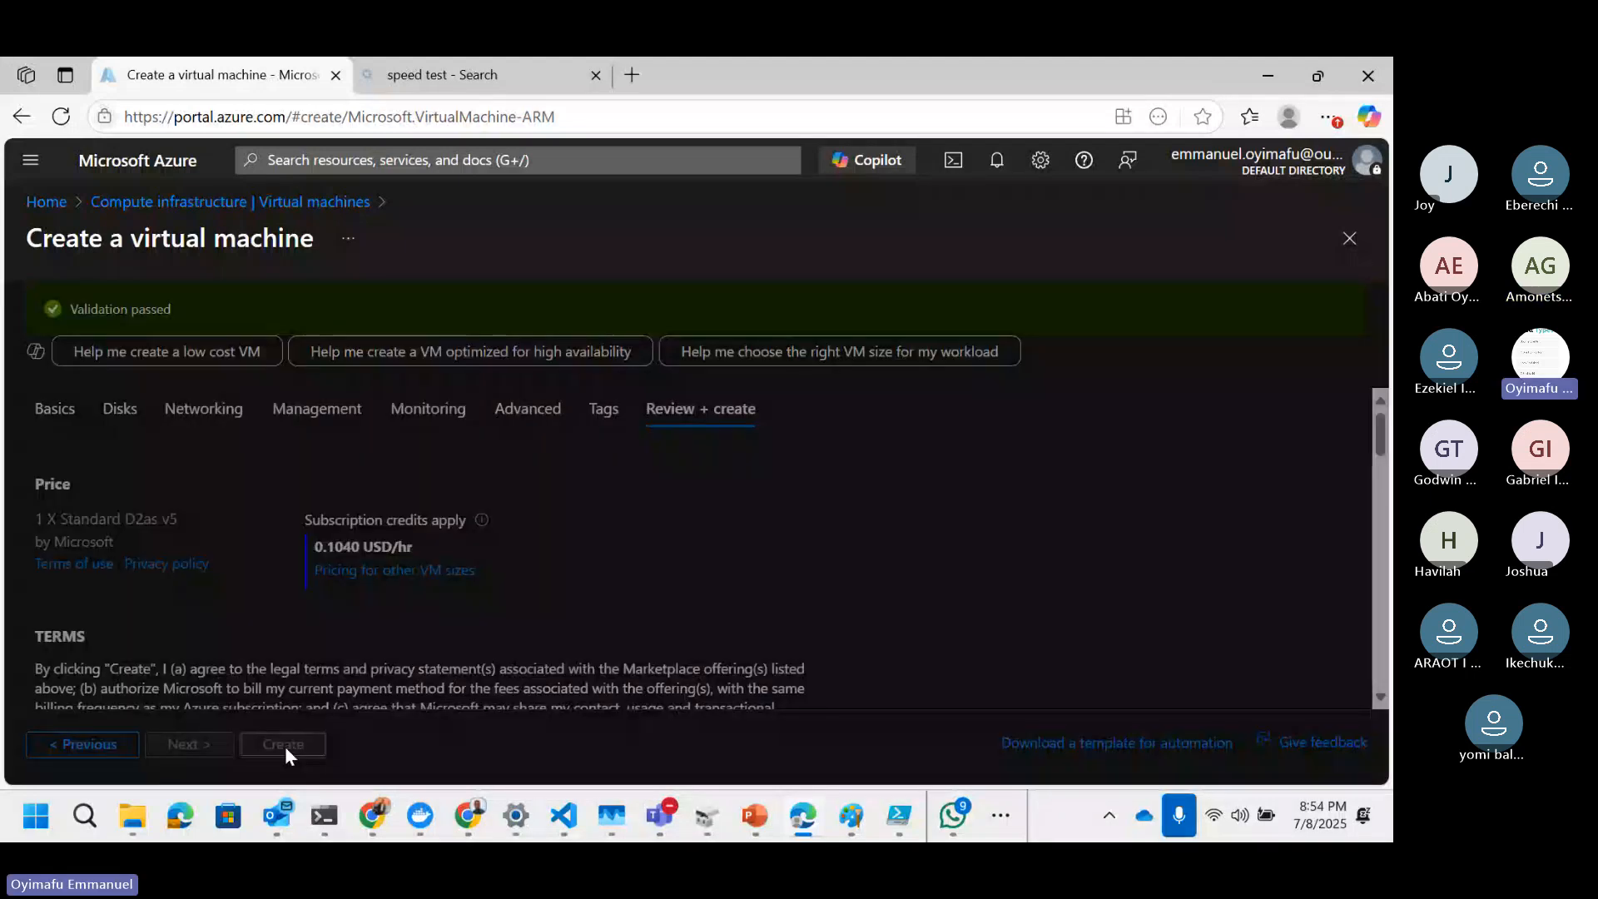
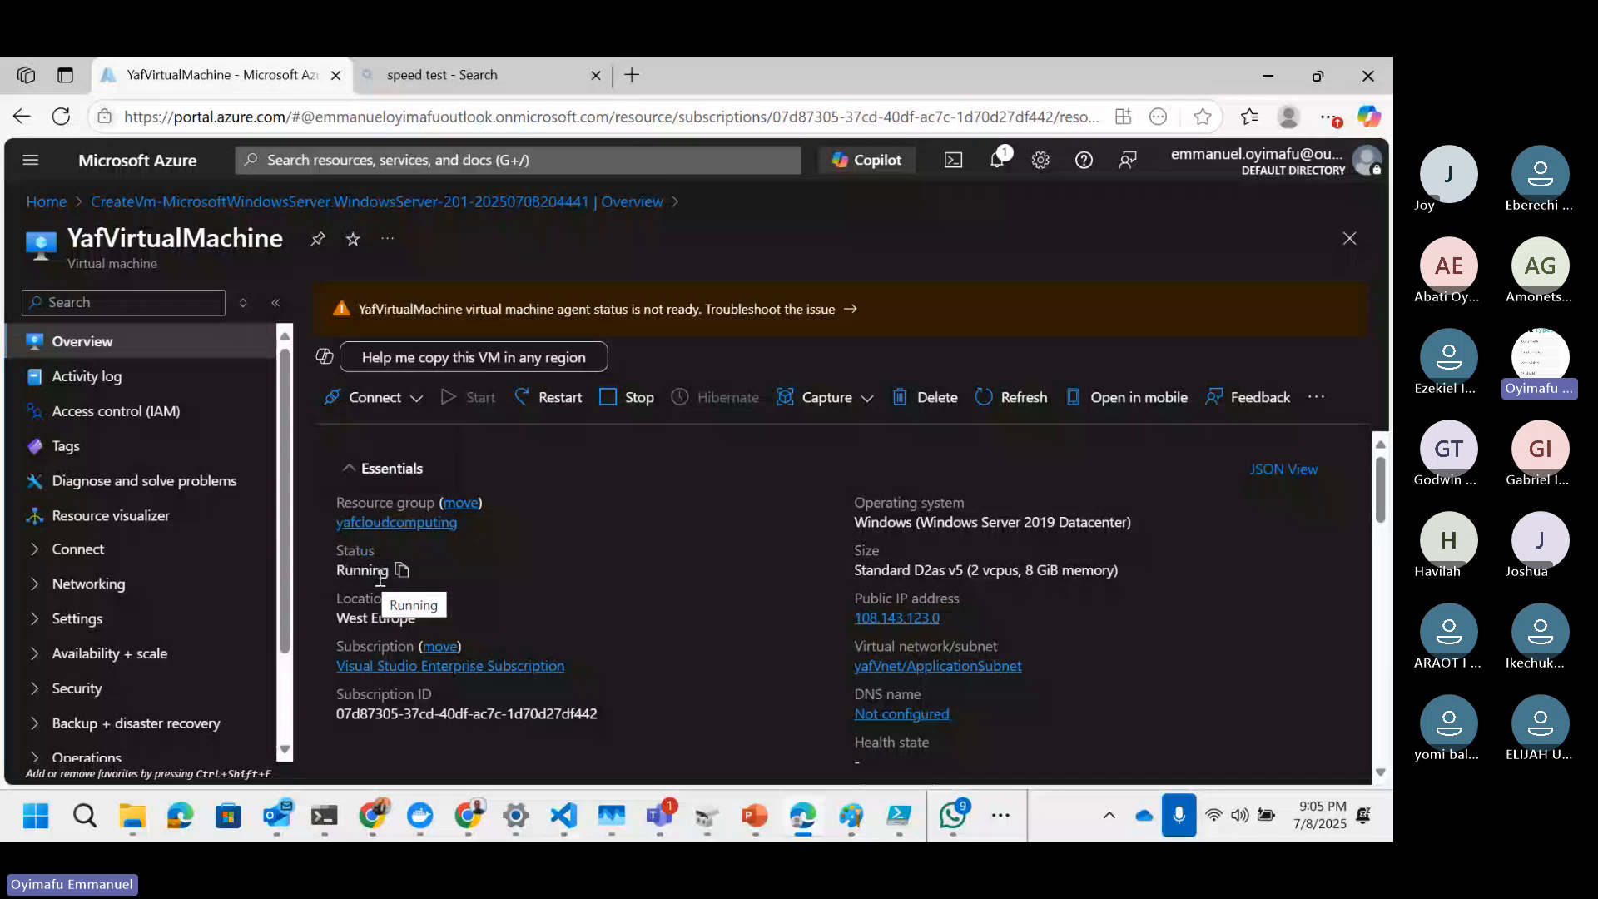
Step: Open the Connect page of the YafVirtualMachine virtual machine from its overview
{"action": "scroll", "coordinate": [596, 591], "scroll_direction": "down", "scroll_amount": 1}
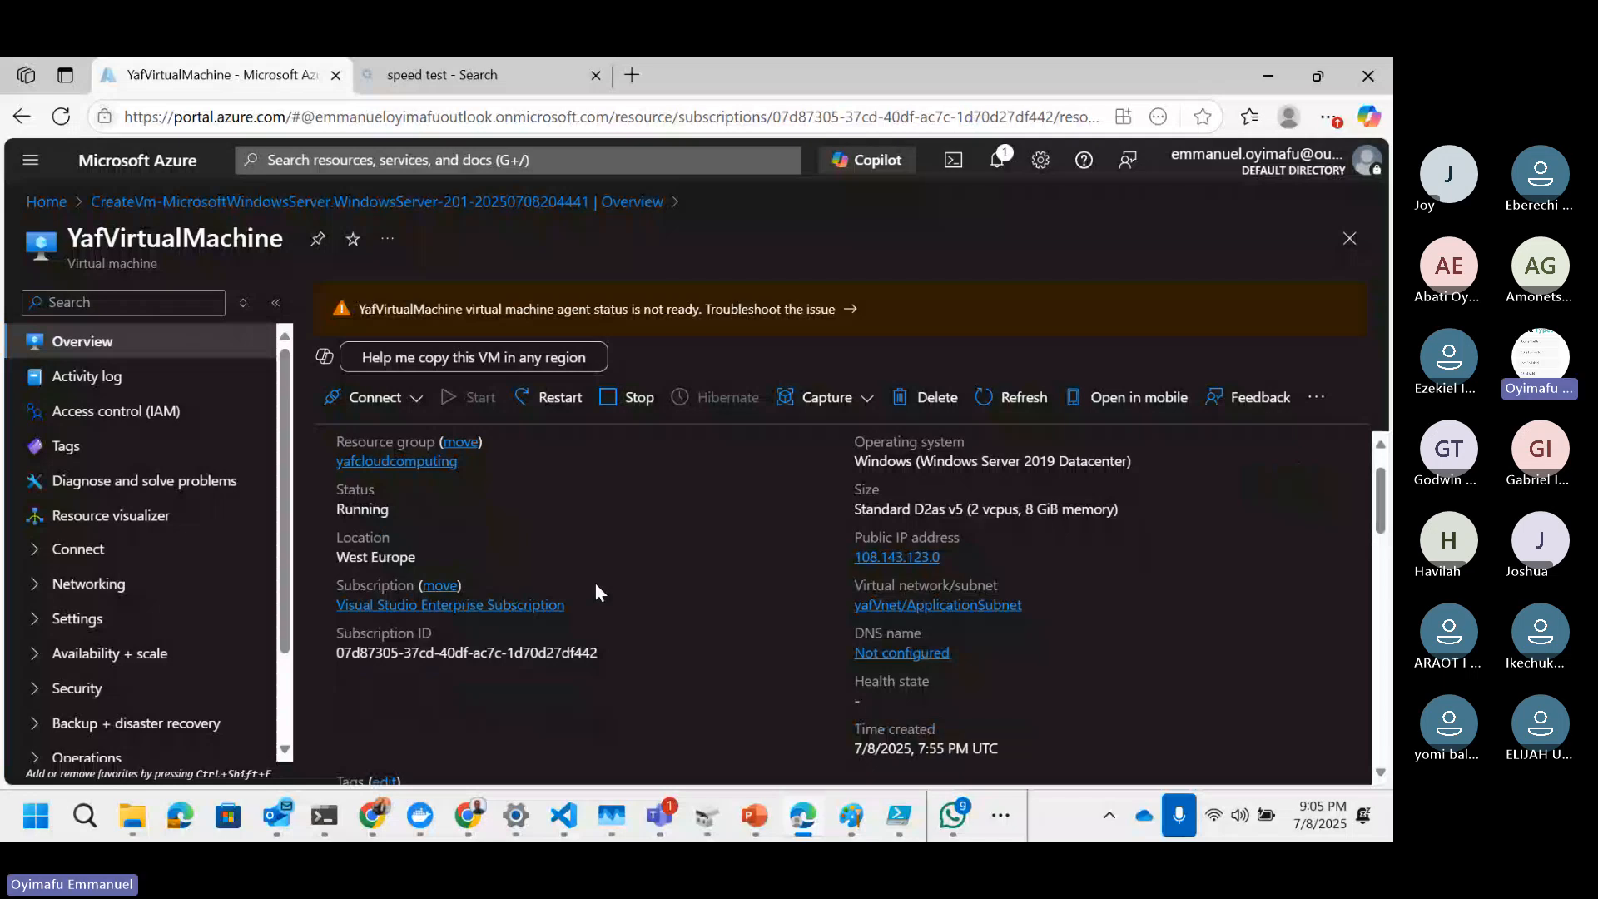
{"action": "scroll", "coordinate": [594, 581], "scroll_direction": "up", "scroll_amount": 1}
{"action": "left_click", "coordinate": [417, 407]}
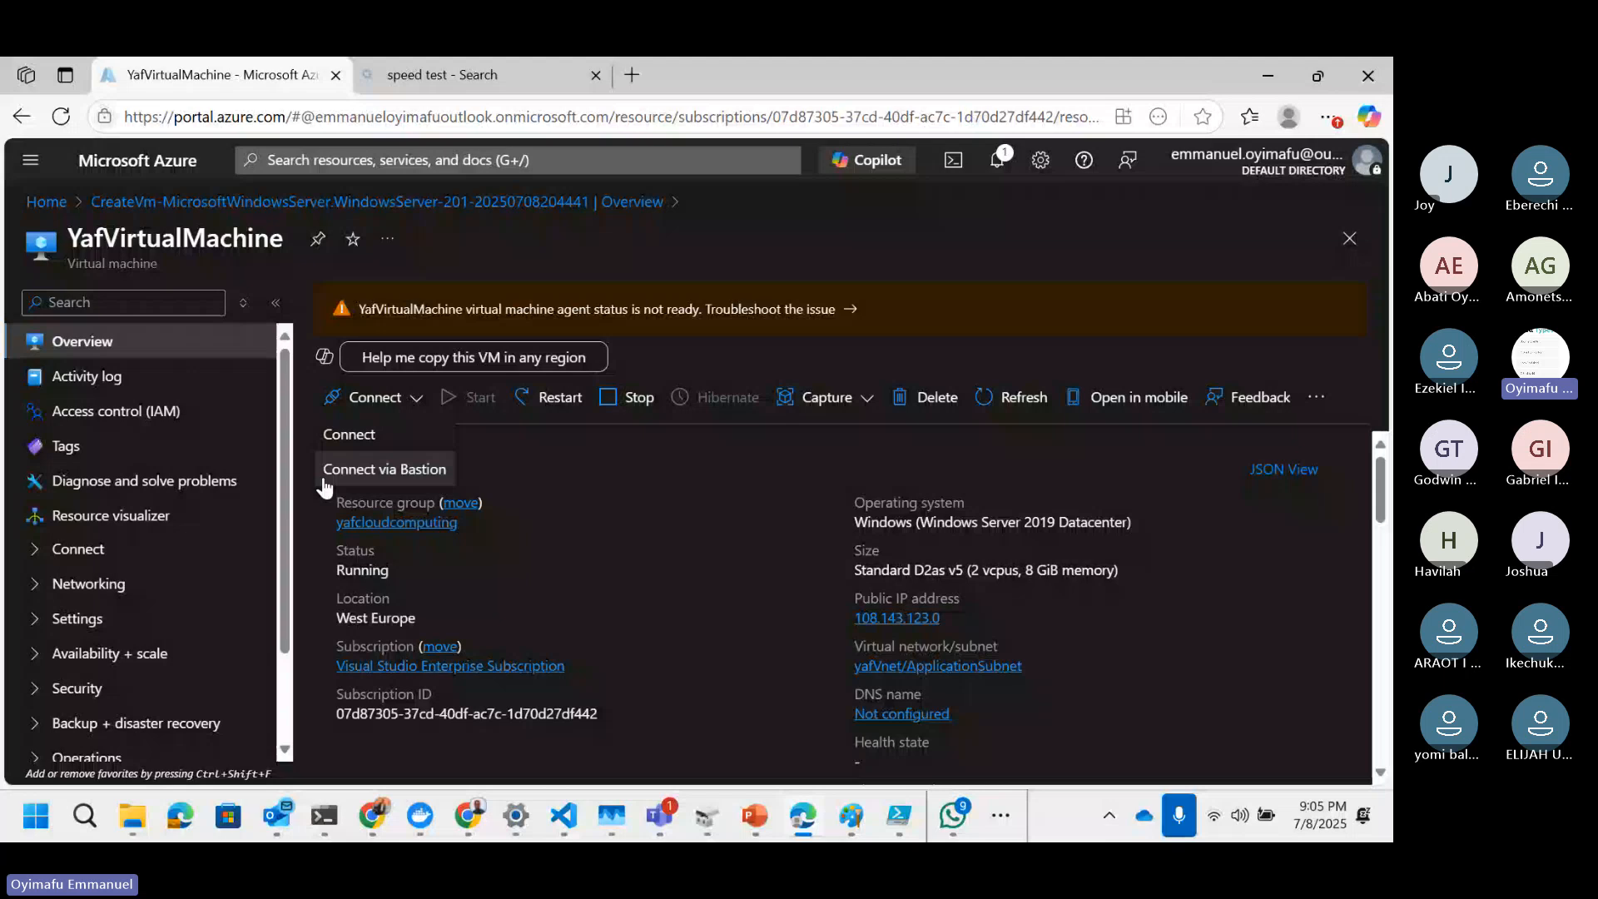
{"action": "left_click", "coordinate": [417, 471]}
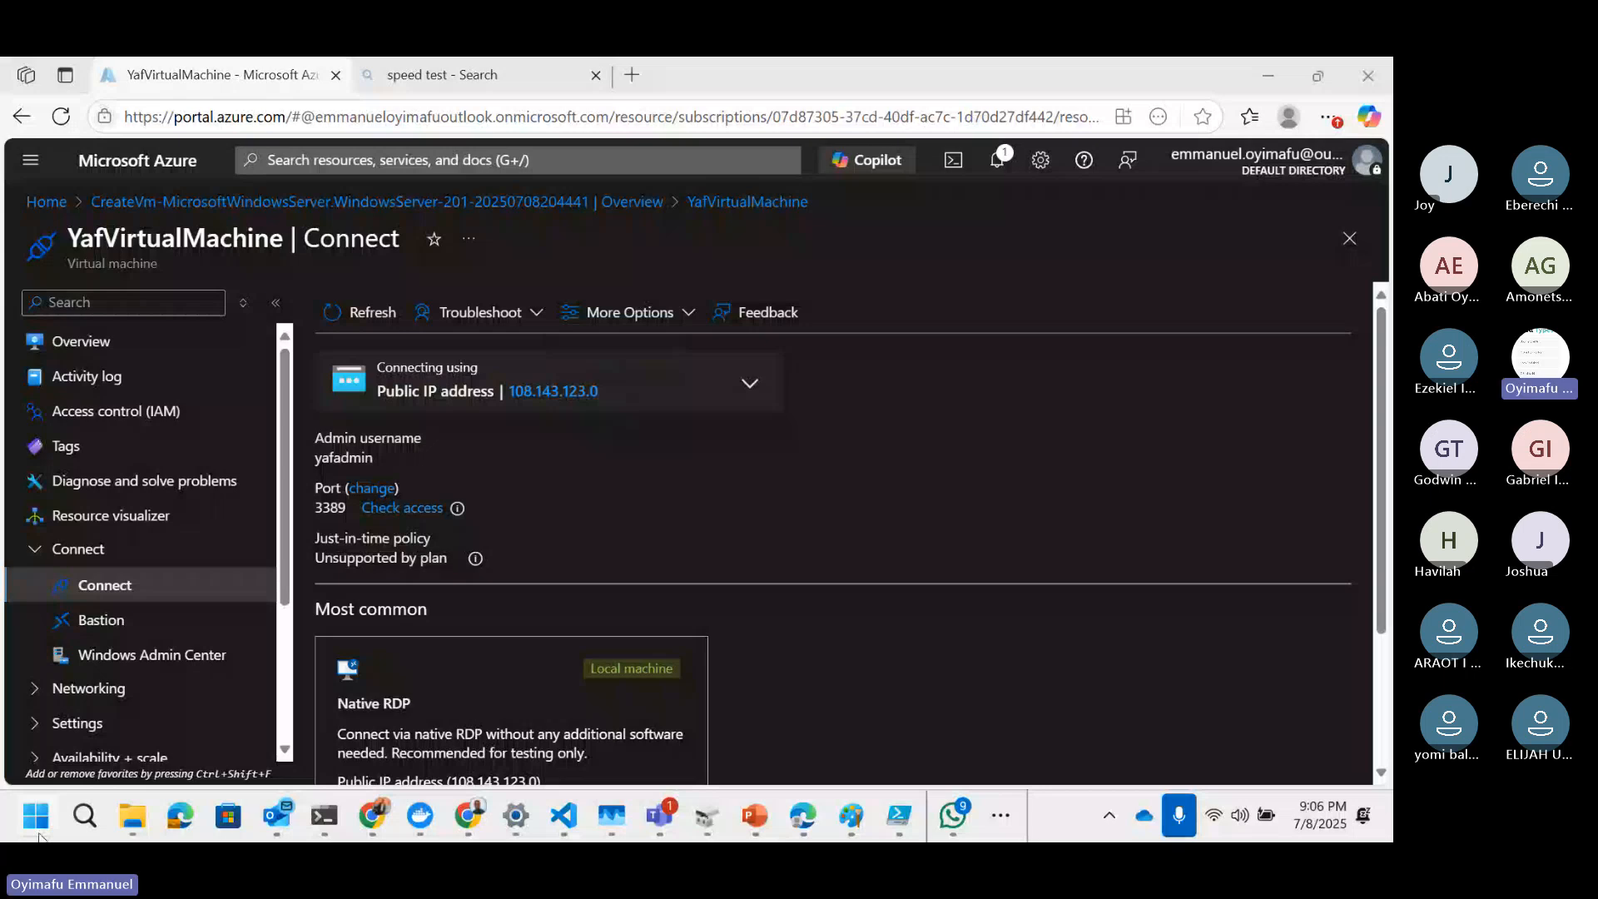
Step: Try to connect to the VM at 108.143.123.0 with Remote Desktop Connection, dismissing the connection errors
{"action": "left_click", "coordinate": [37, 817]}
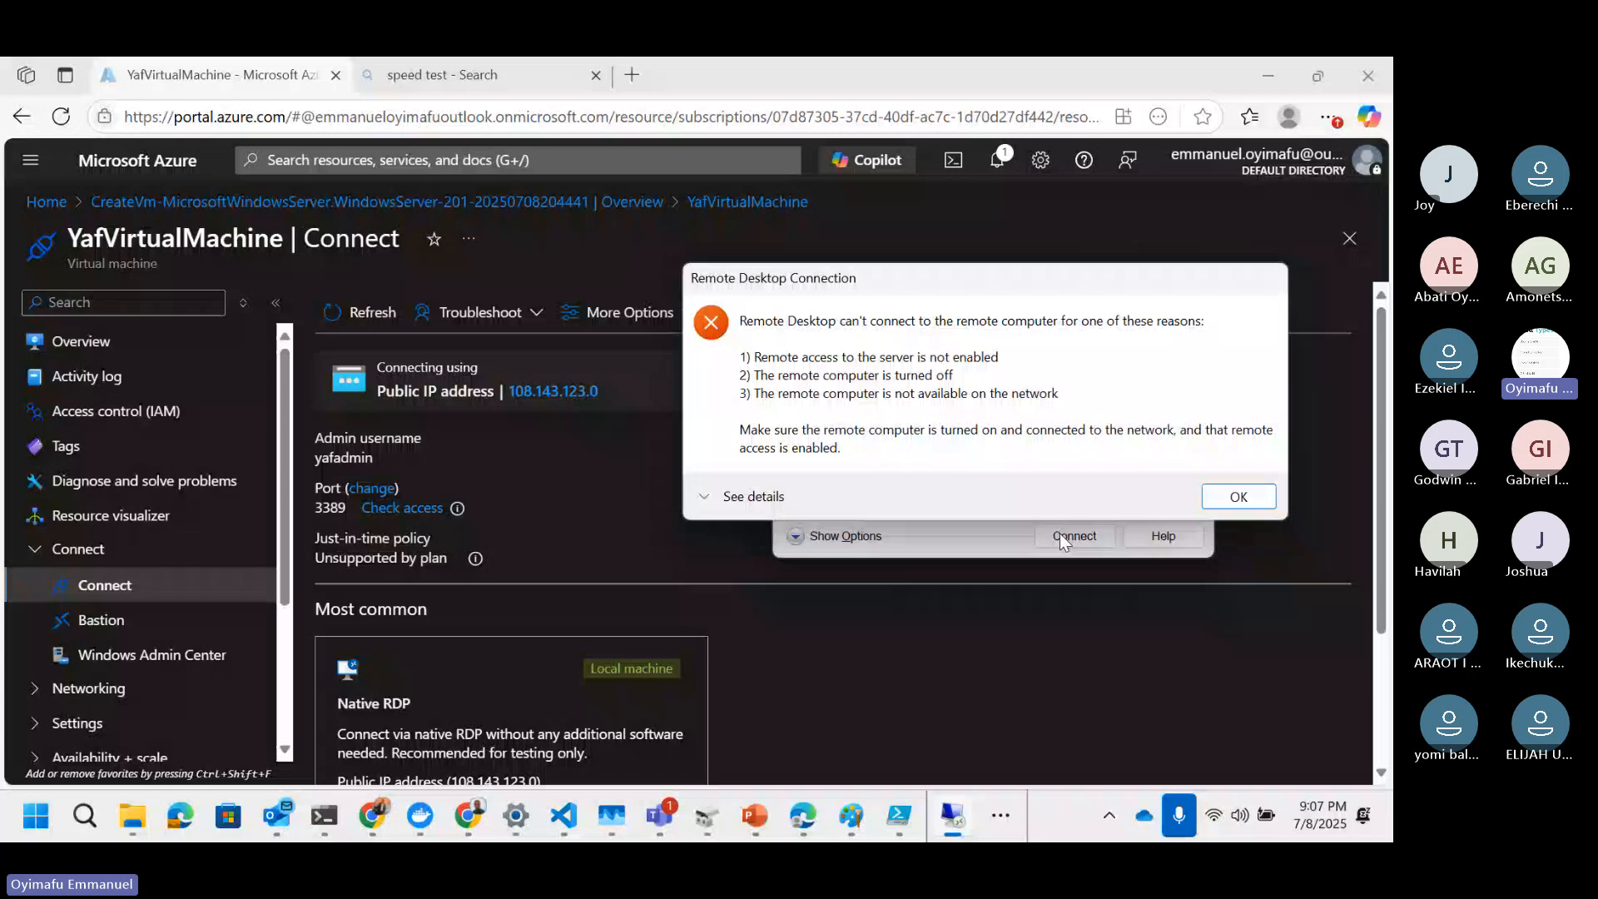
{"action": "left_click", "coordinate": [1239, 497]}
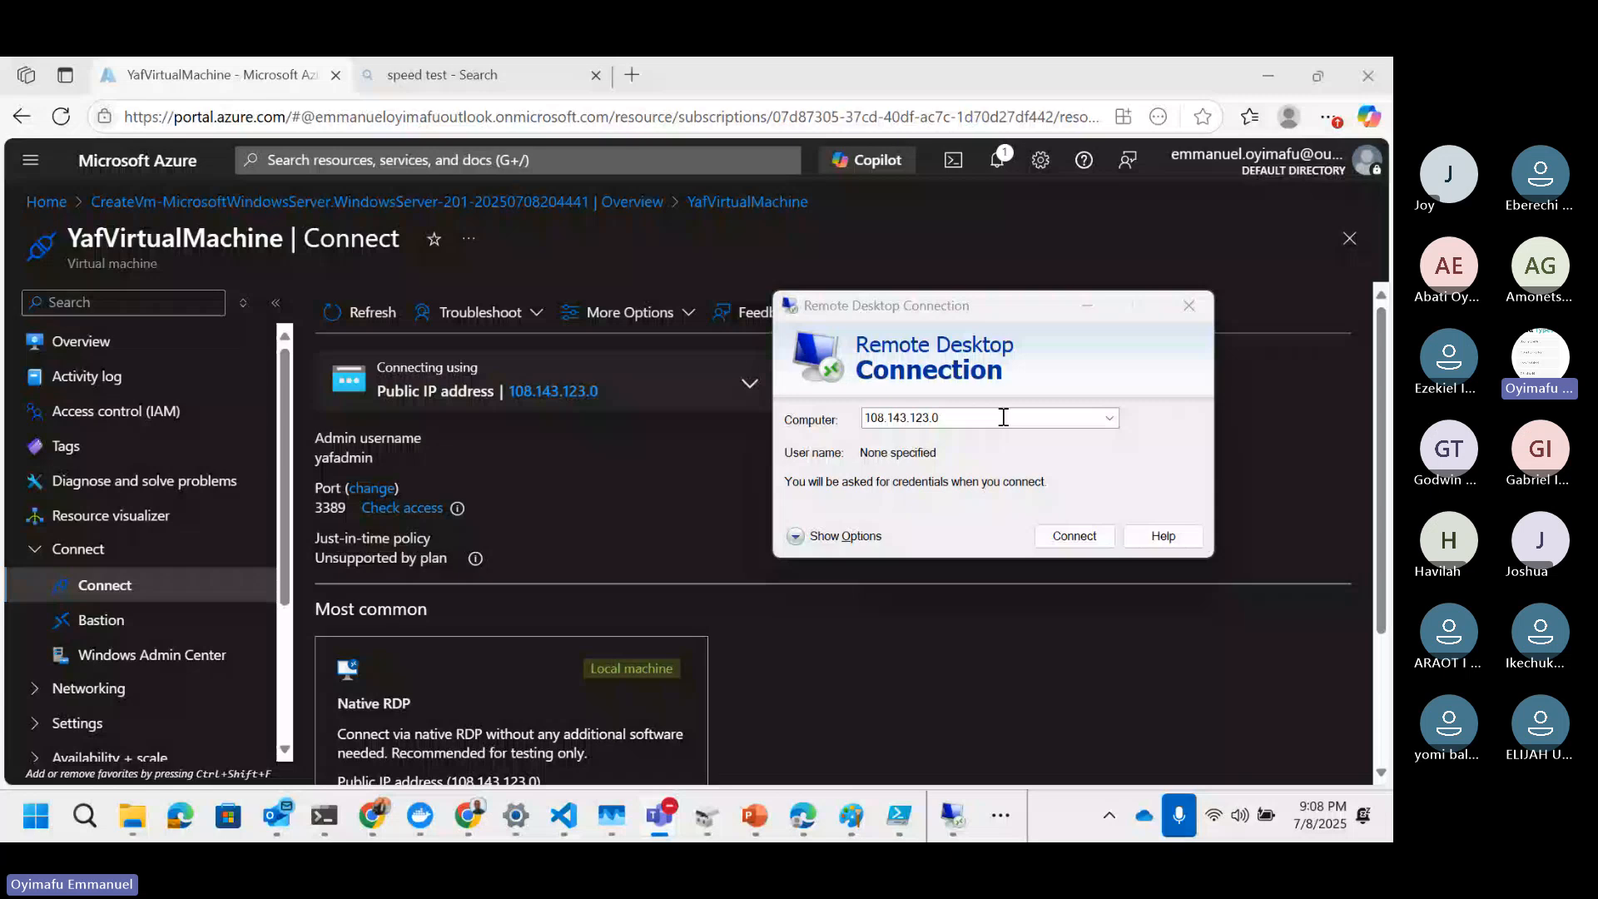
{"action": "left_click", "coordinate": [1073, 536]}
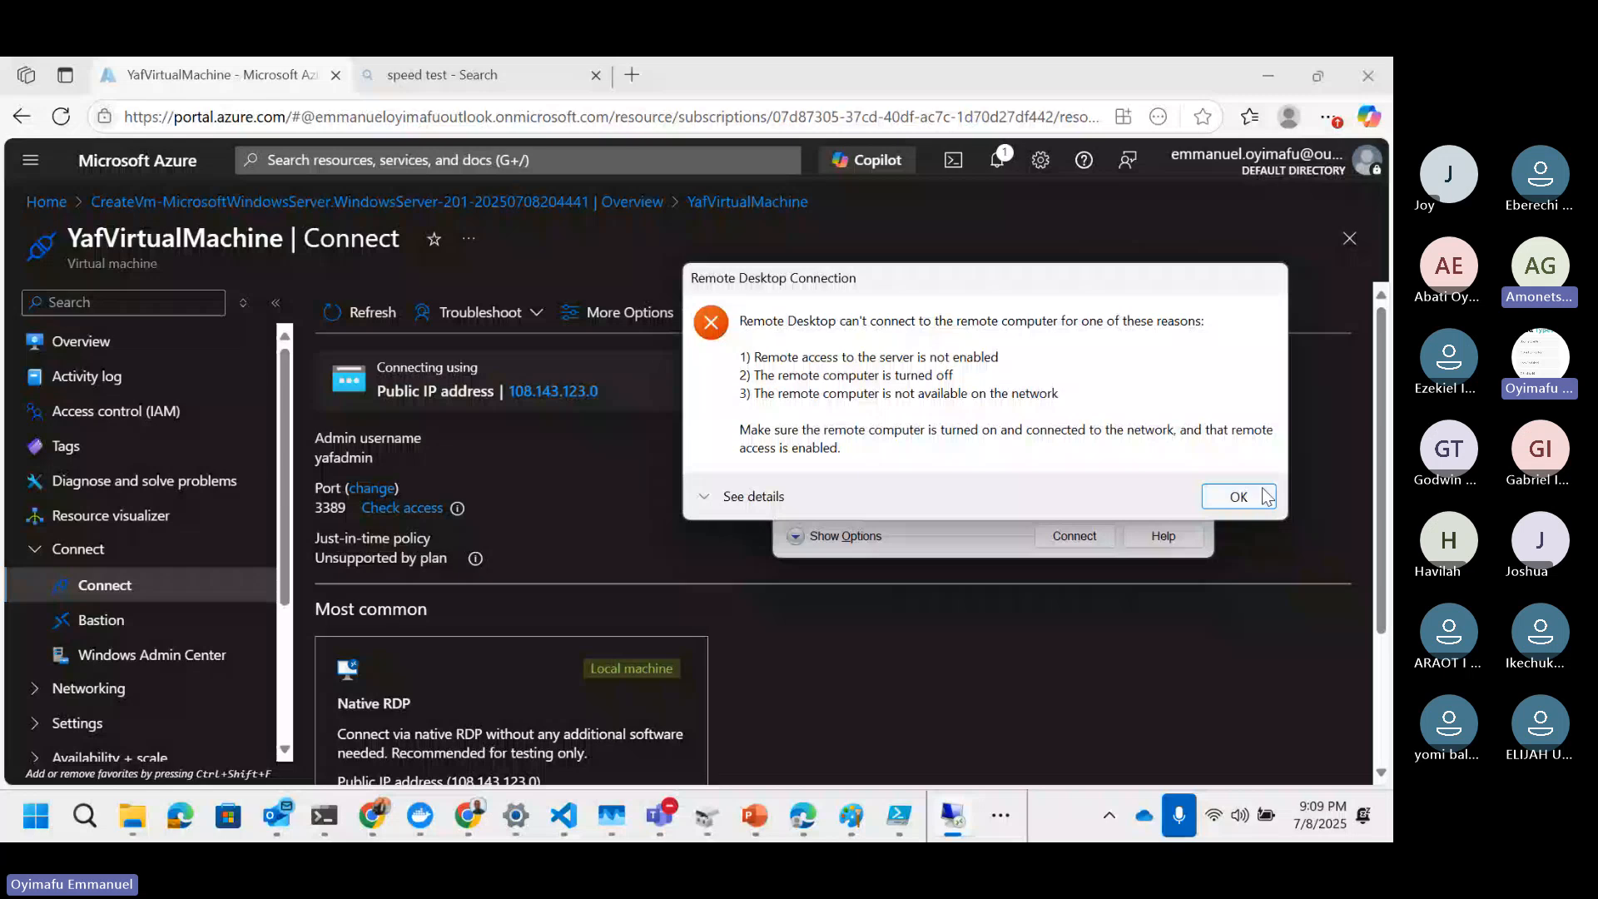
{"action": "left_click", "coordinate": [1239, 497]}
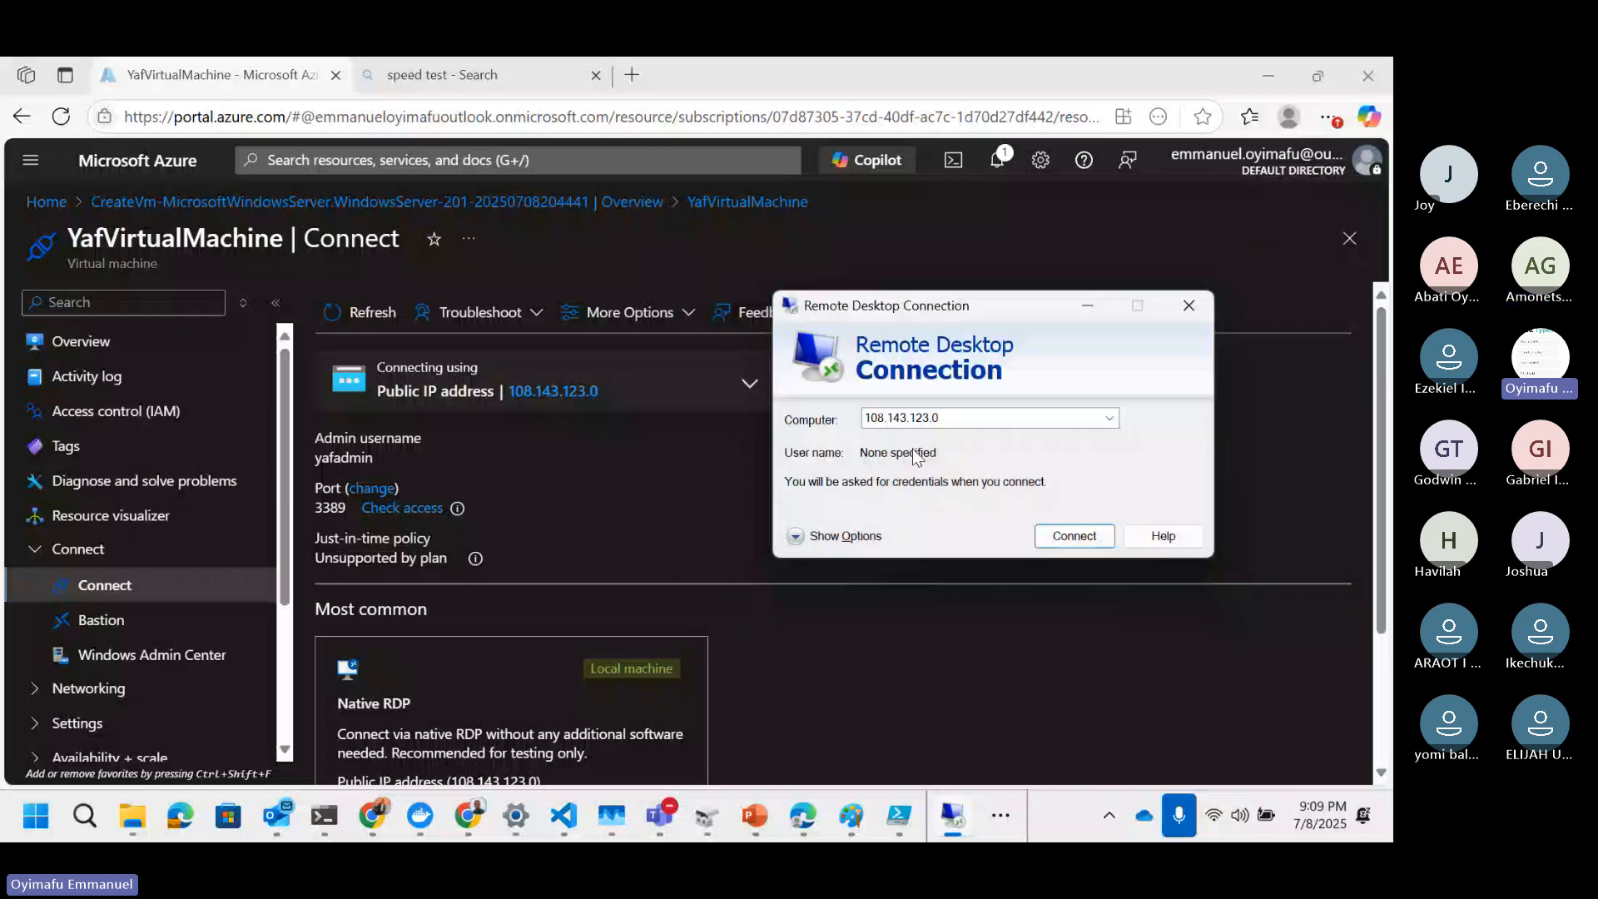
Step: Close the Remote Desktop dialog, download and keep the VM's RDP file, and try connecting with it
{"action": "scroll", "coordinate": [482, 553], "scroll_direction": "down", "scroll_amount": 2}
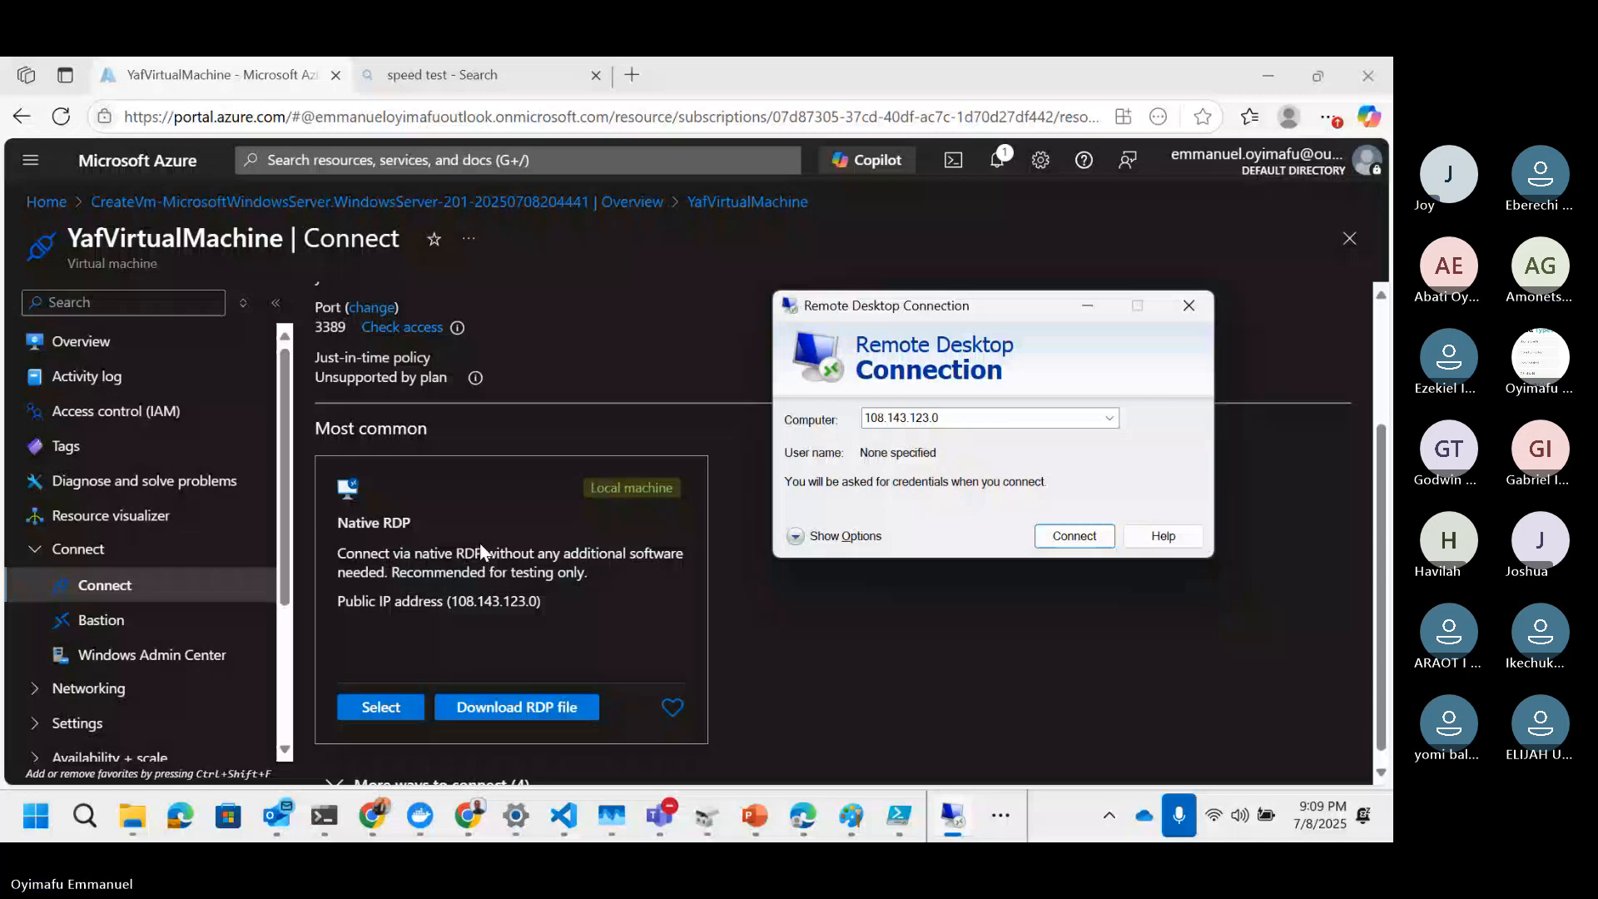
{"action": "scroll", "coordinate": [522, 631], "scroll_direction": "down", "scroll_amount": 1}
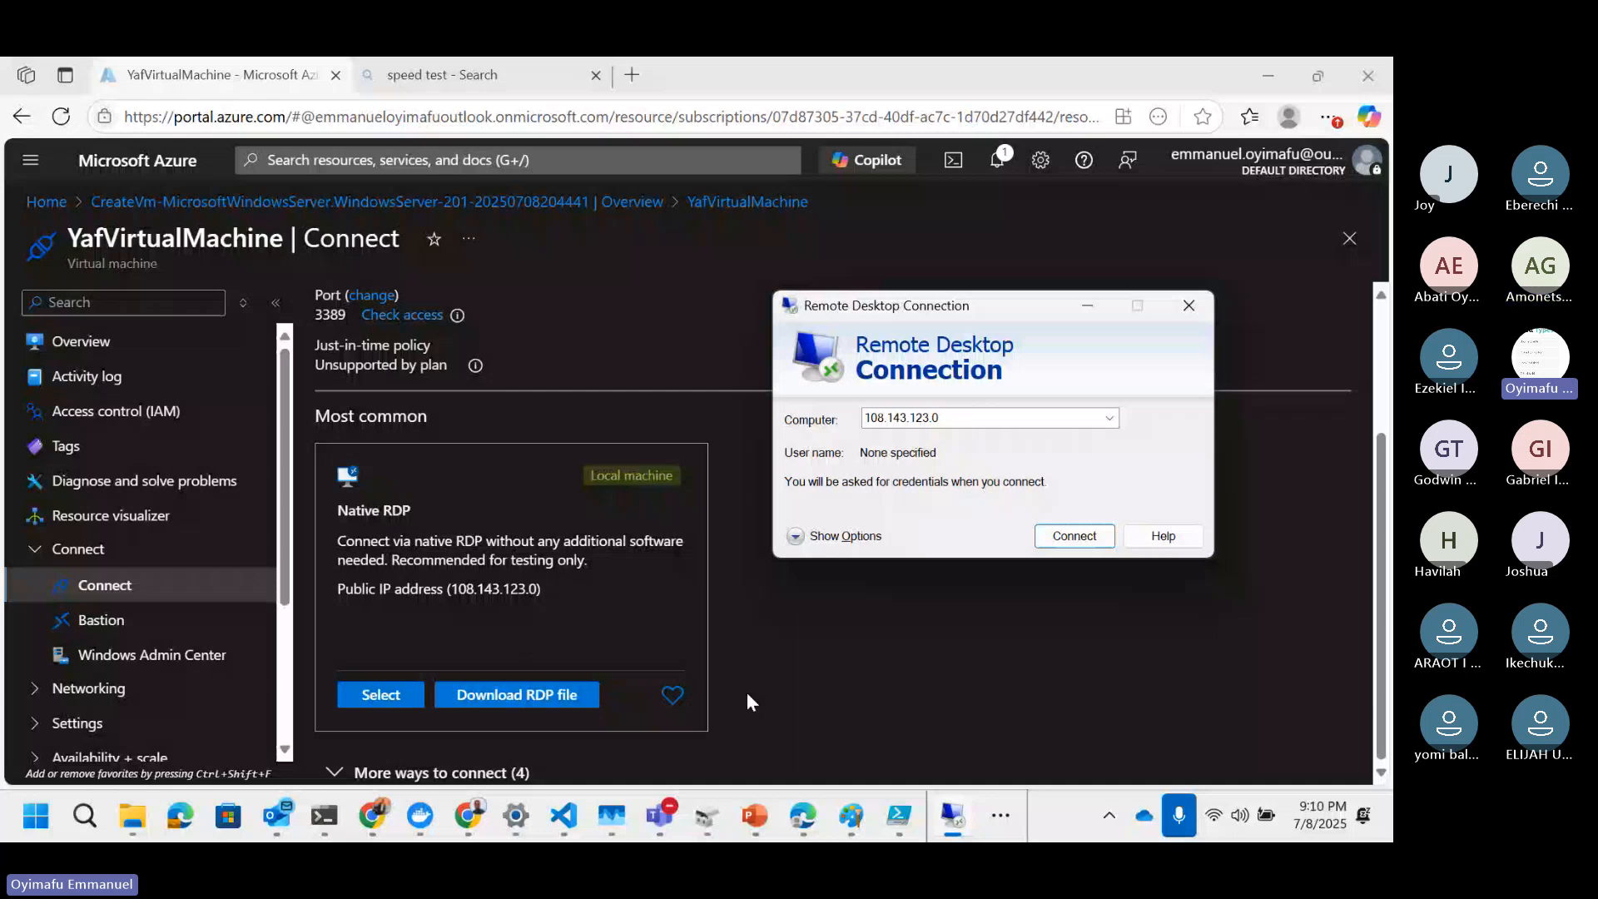
{"action": "key", "text": "Escape"}
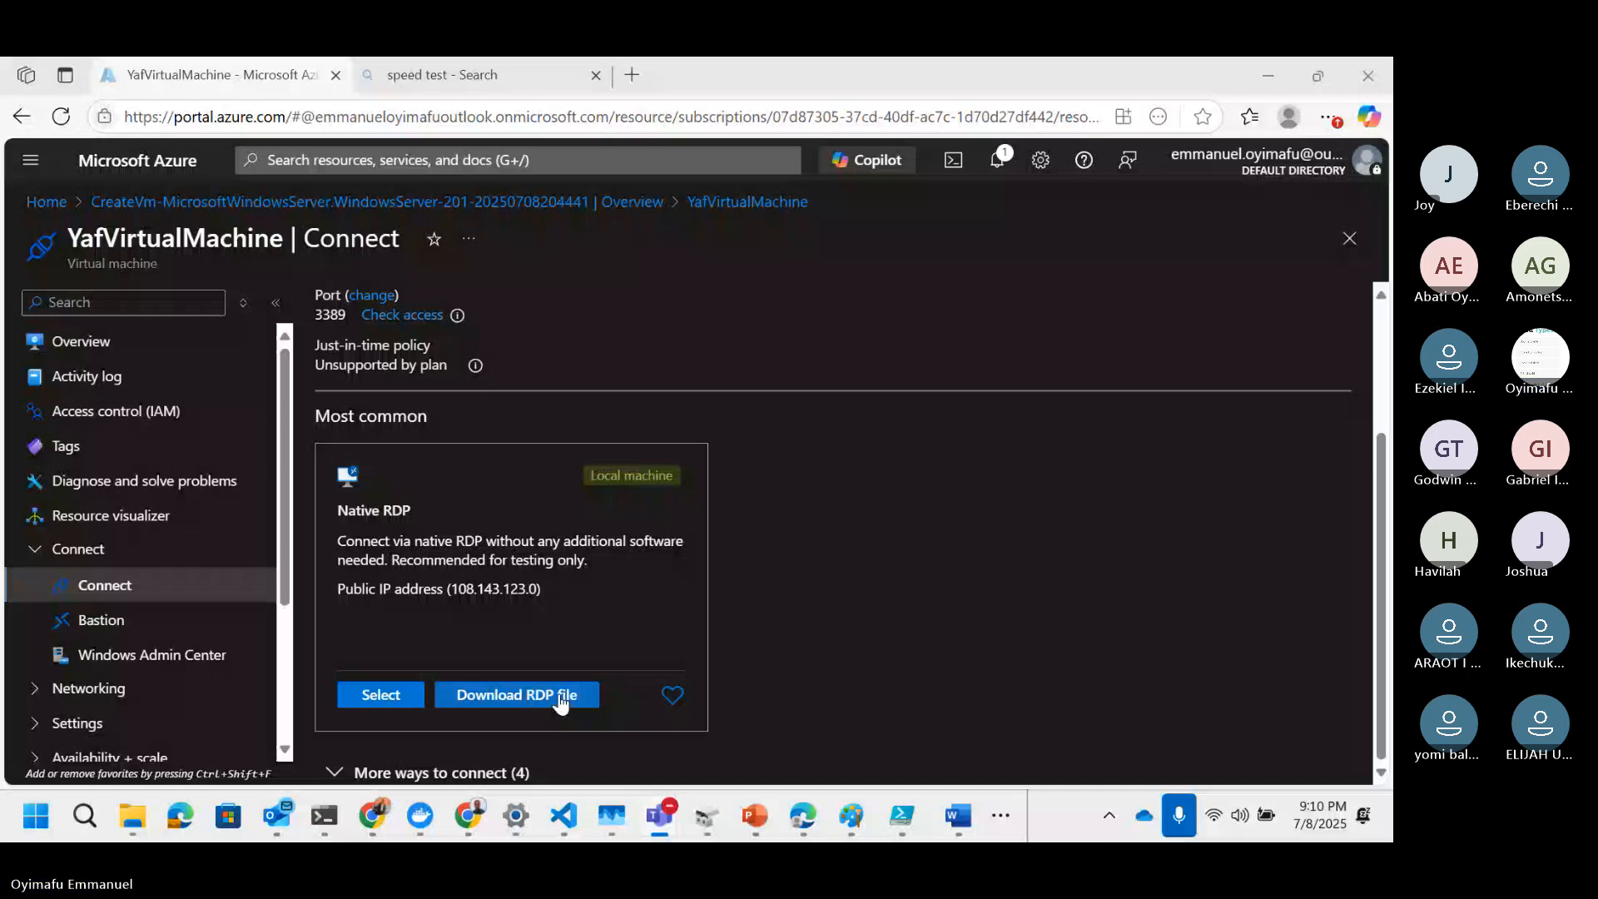
{"action": "left_click", "coordinate": [560, 697]}
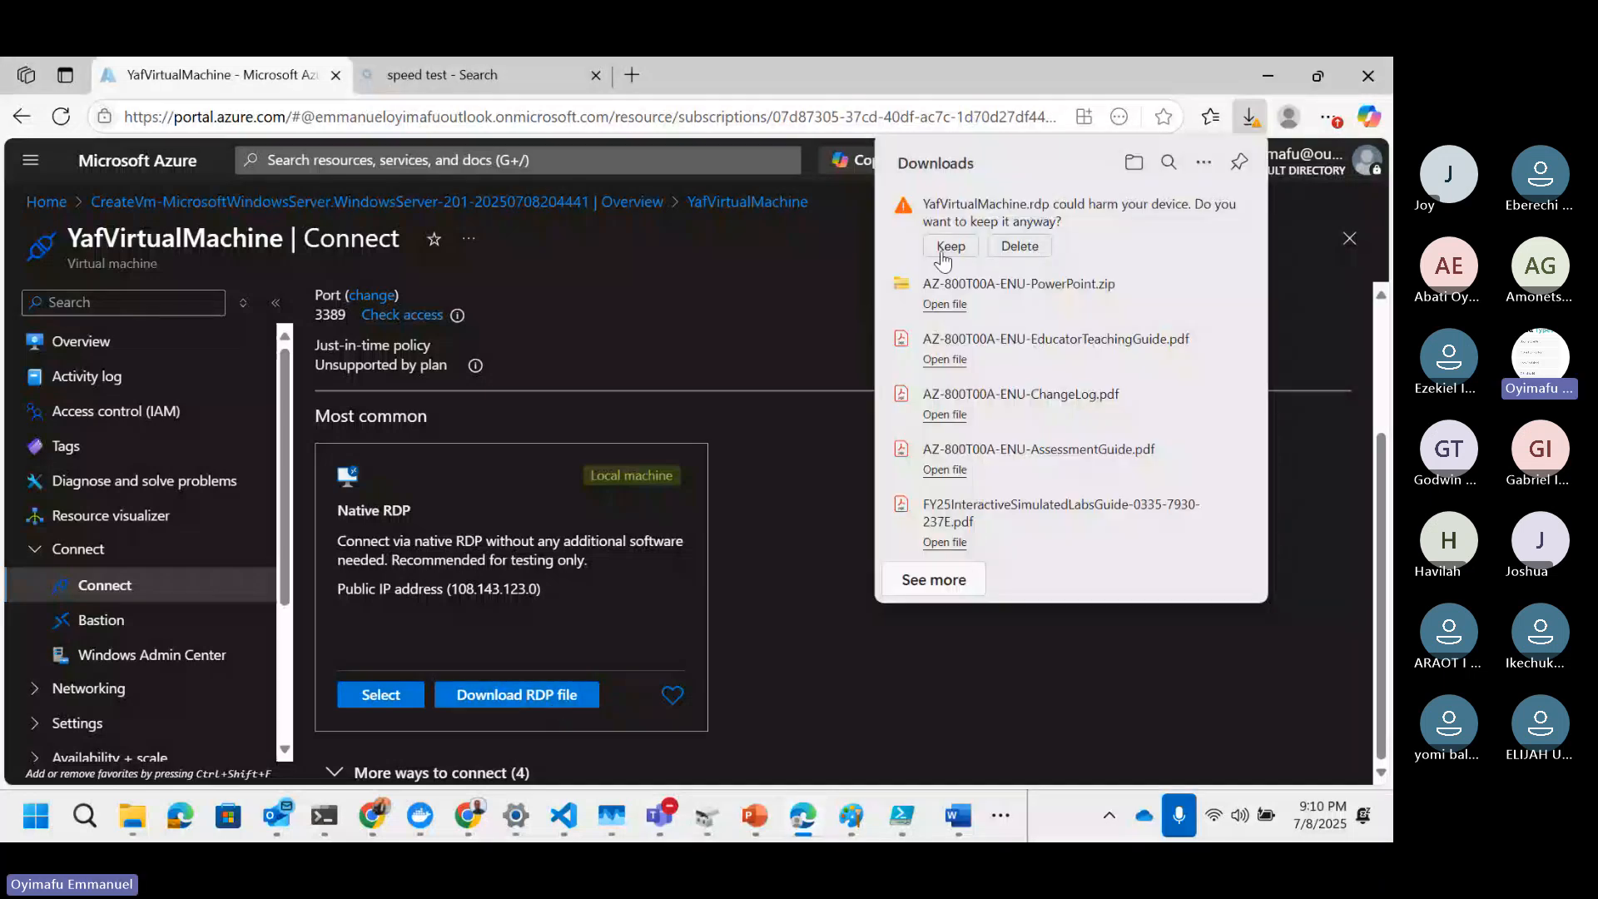
{"action": "left_click", "coordinate": [944, 249]}
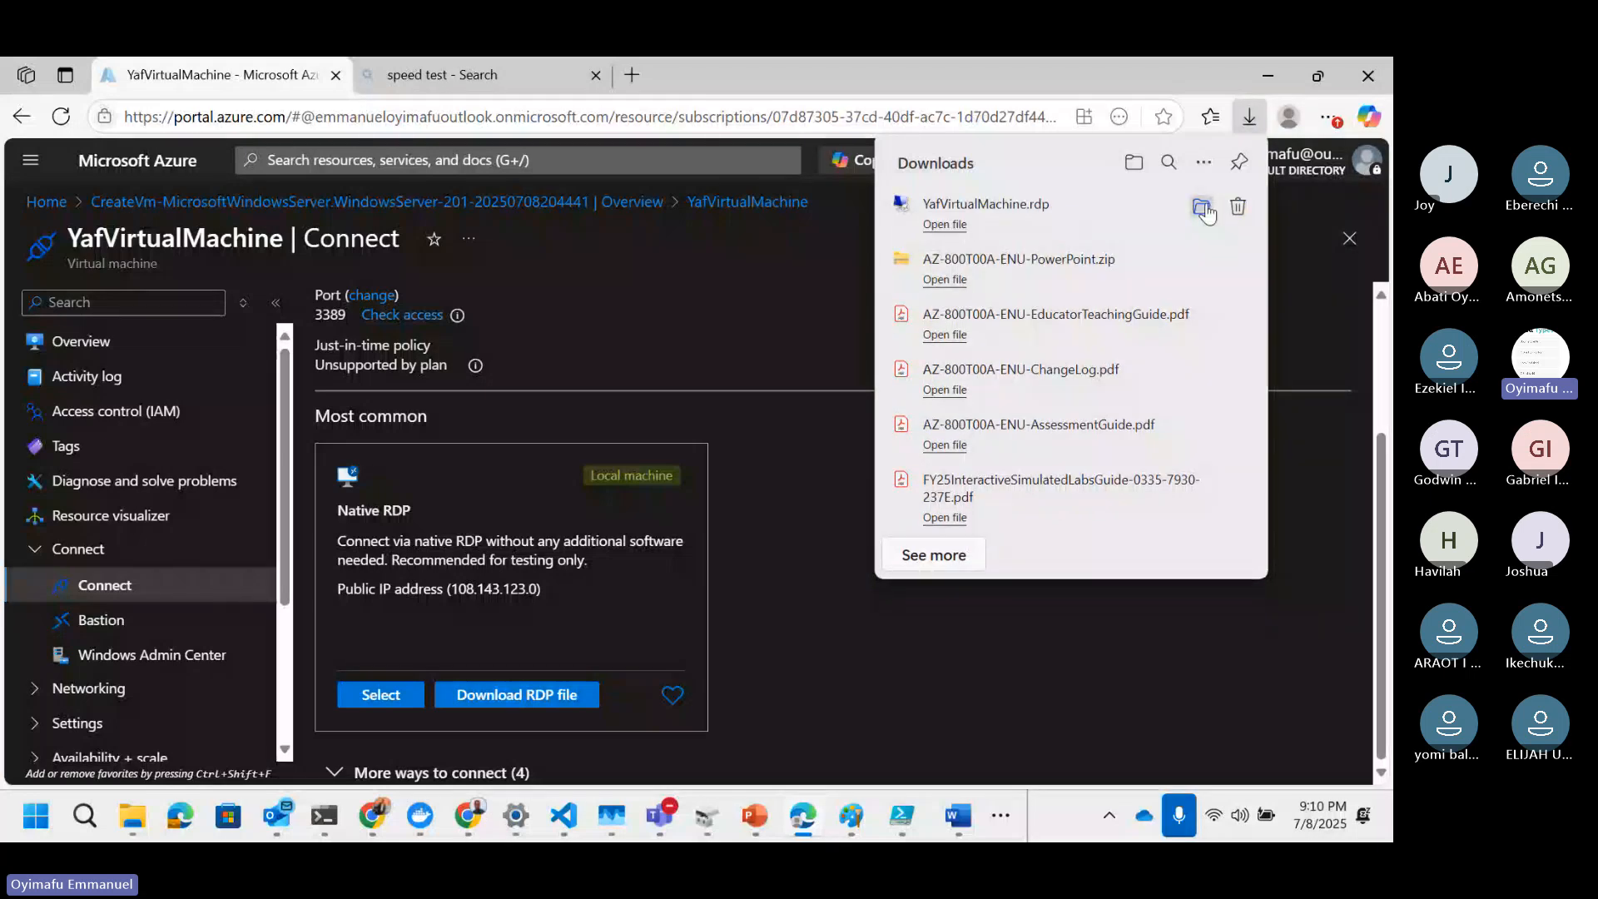
{"action": "left_click", "coordinate": [1201, 208]}
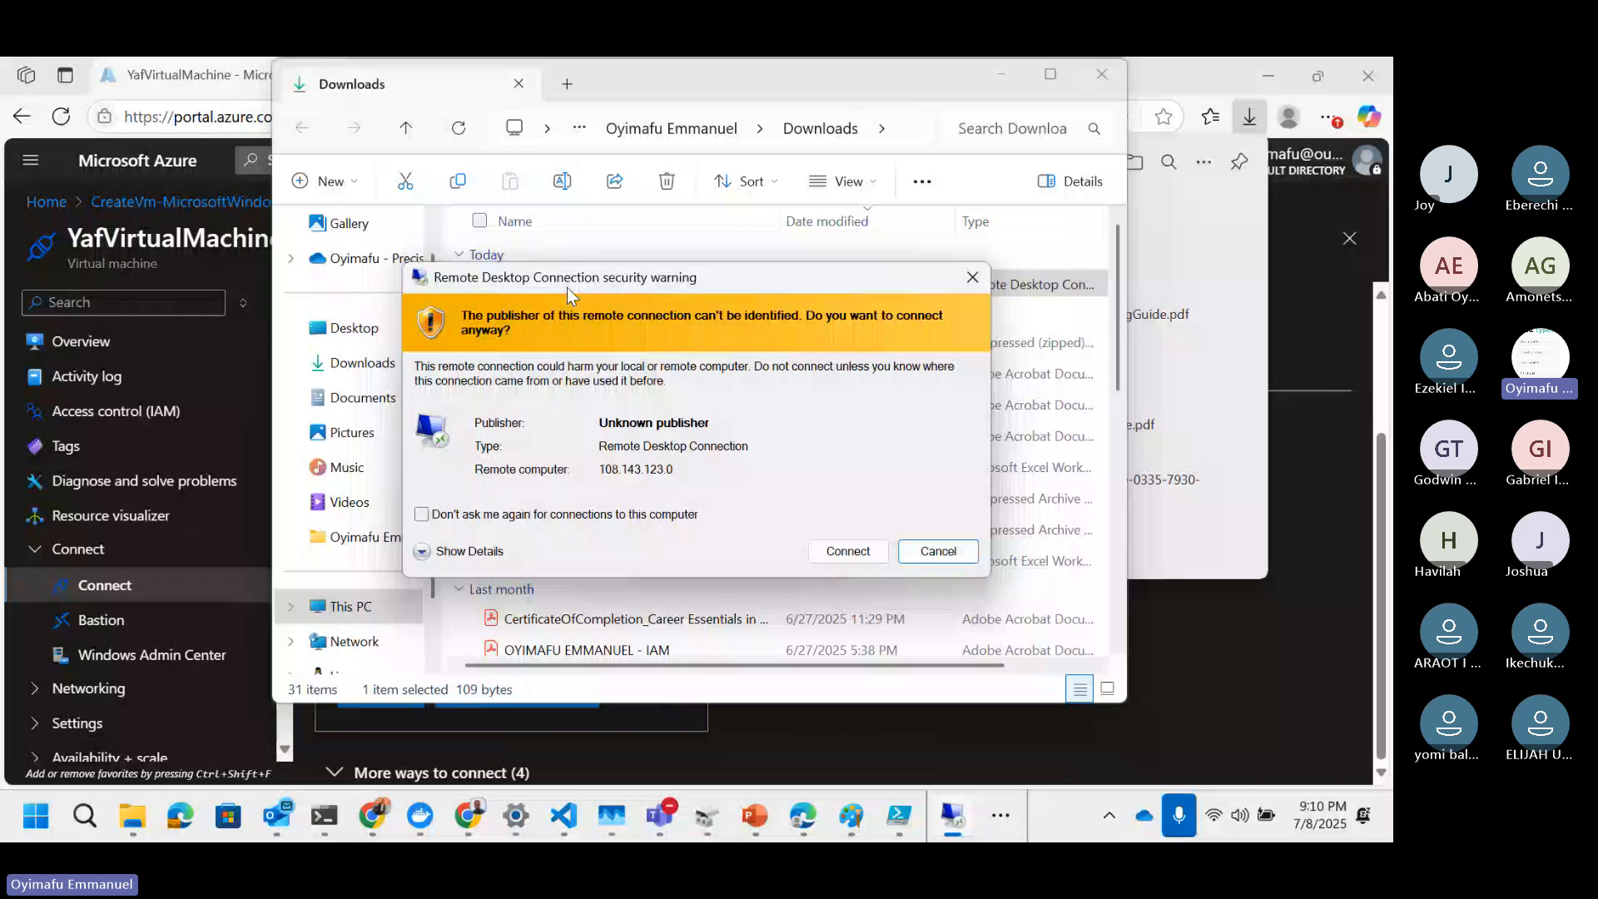
{"action": "left_click", "coordinate": [837, 555]}
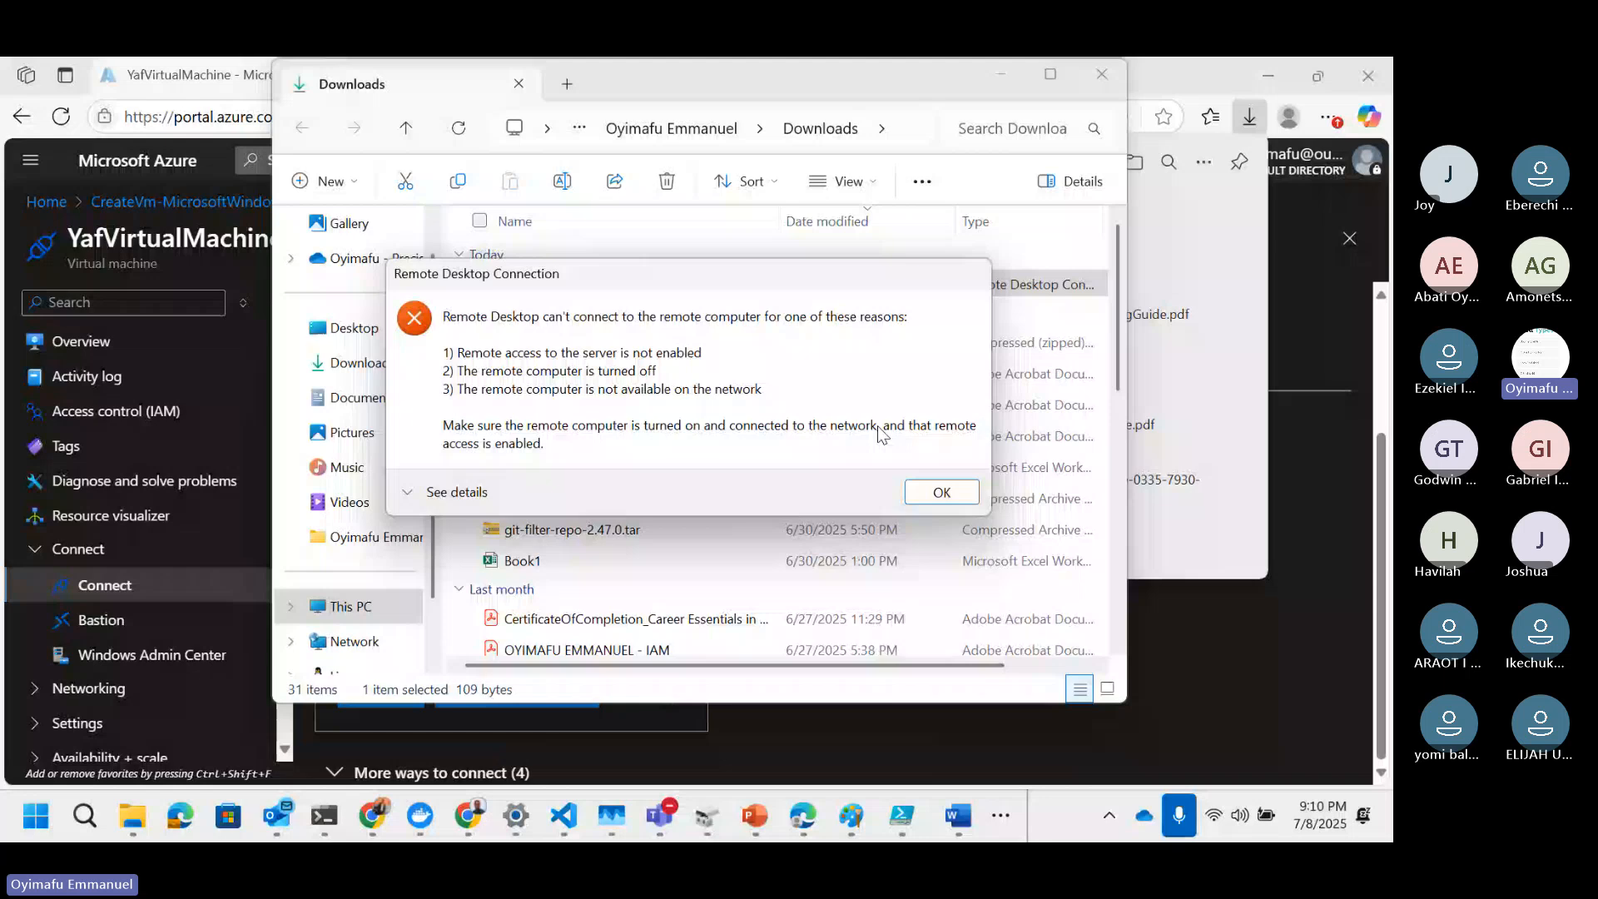
{"action": "key", "text": "Return"}
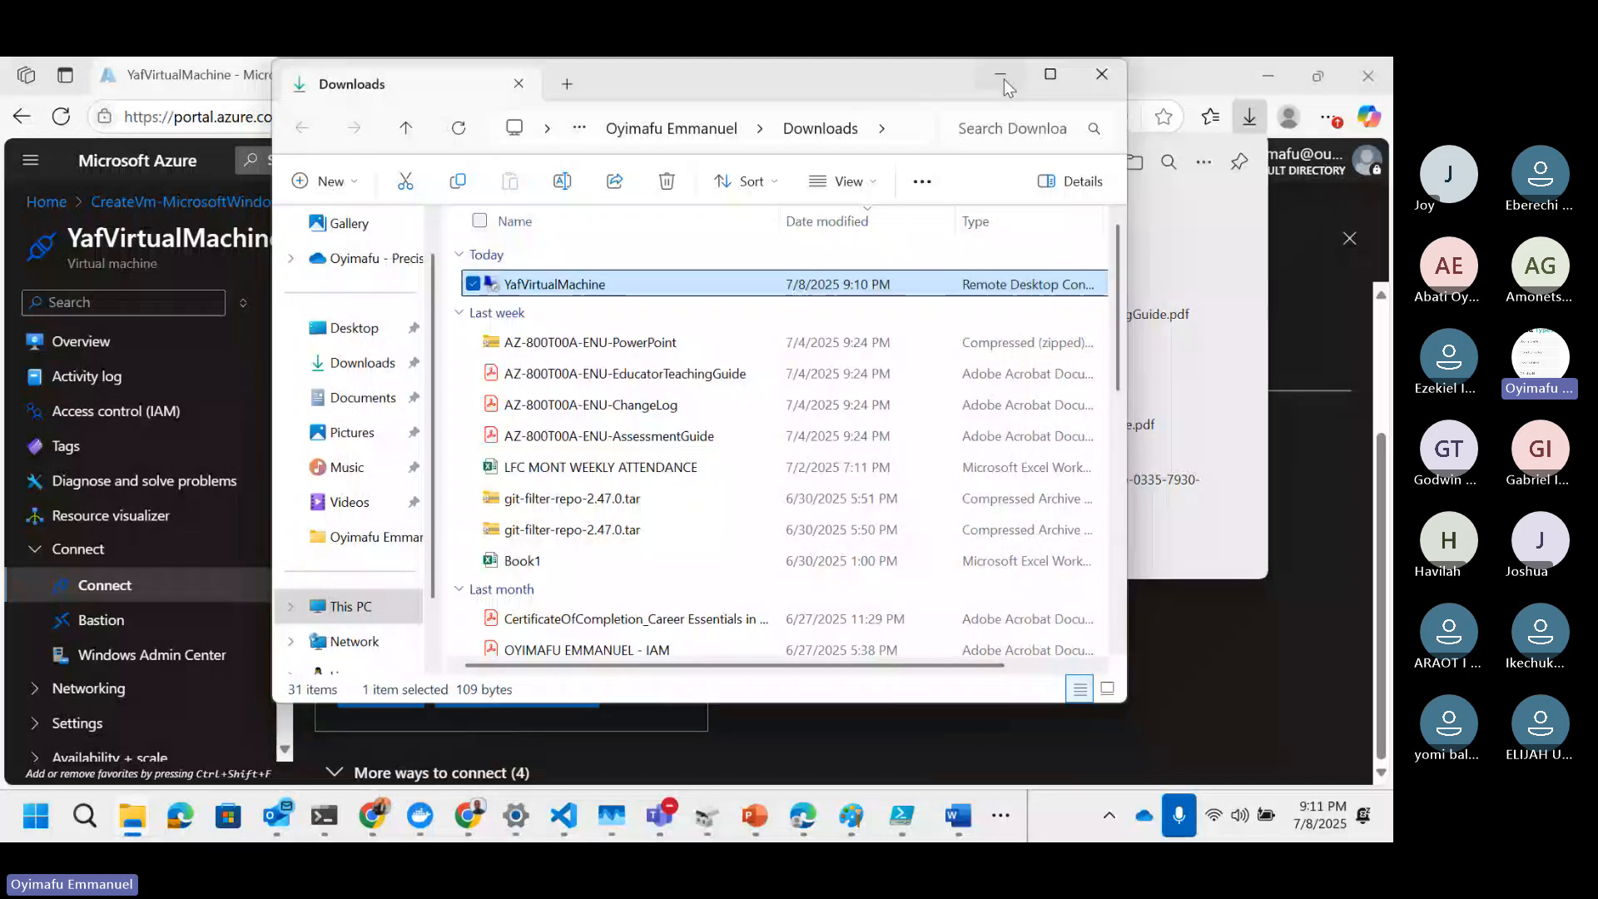
{"action": "left_click", "coordinate": [1002, 80]}
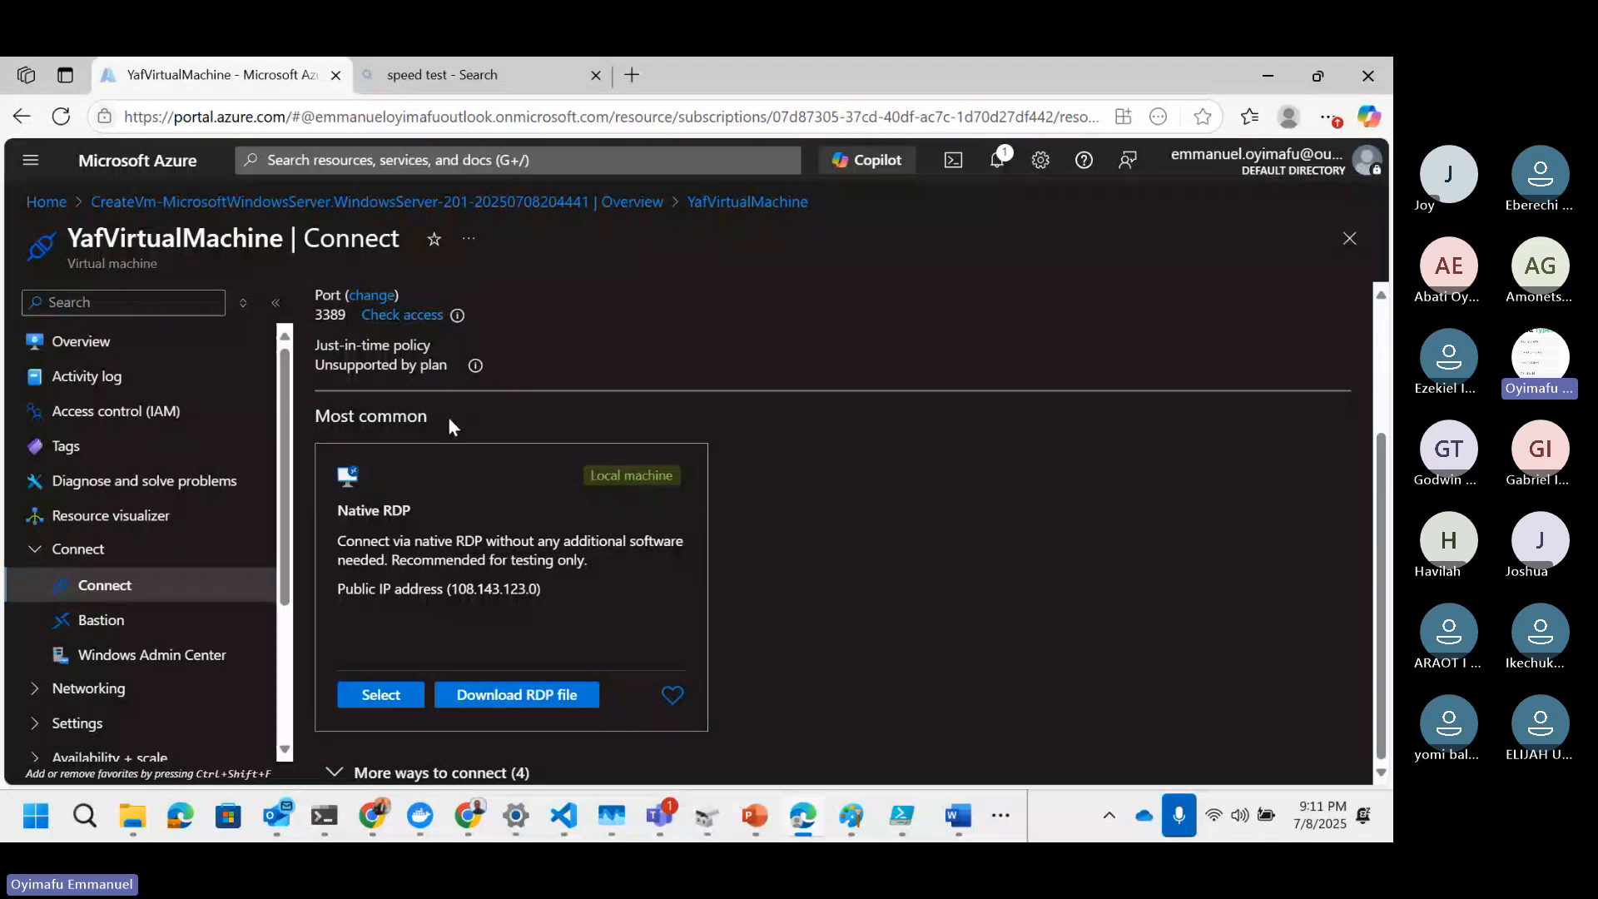
Step: Search the portal for network and open the network security groups list
{"action": "scroll", "coordinate": [448, 416], "scroll_direction": "up", "scroll_amount": 3}
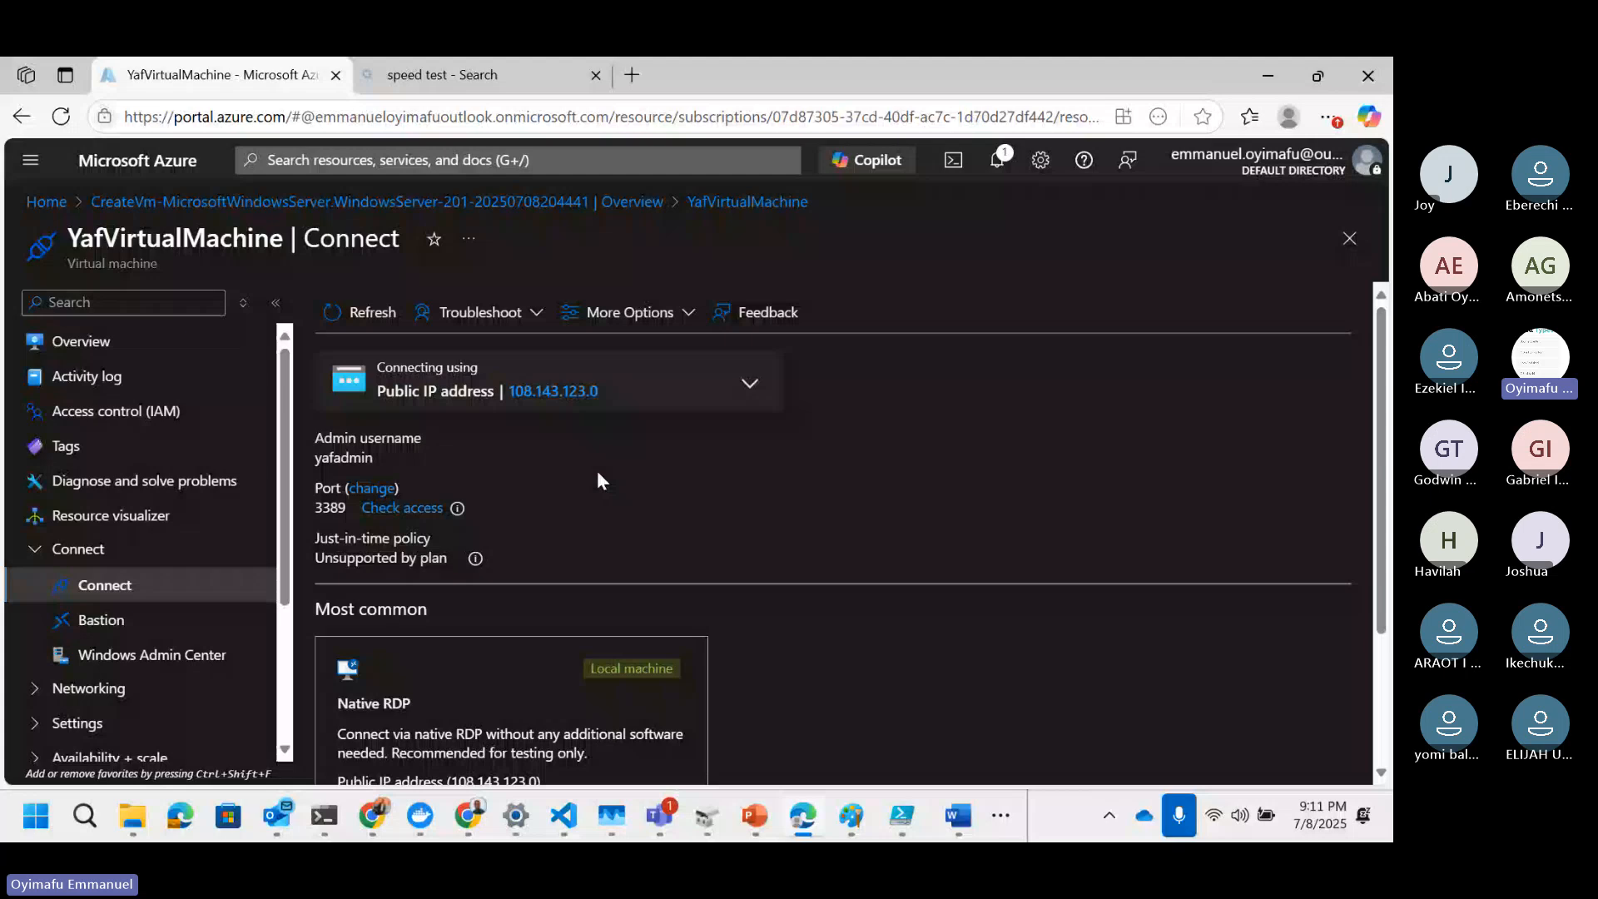
{"action": "left_click", "coordinate": [494, 163]}
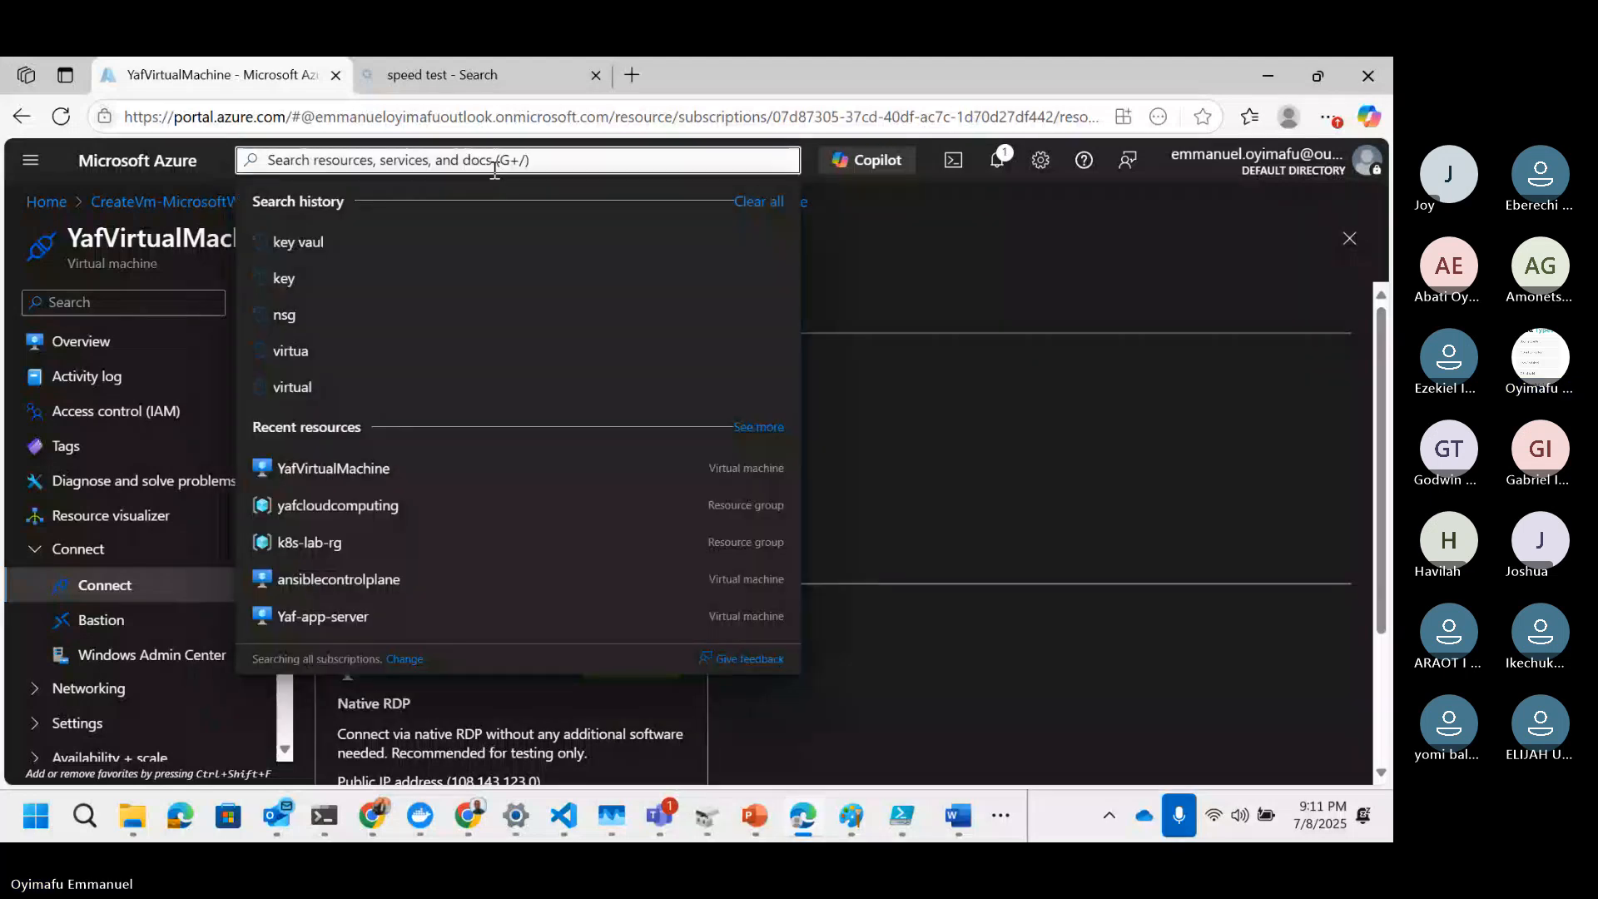
{"action": "type", "text": "net"}
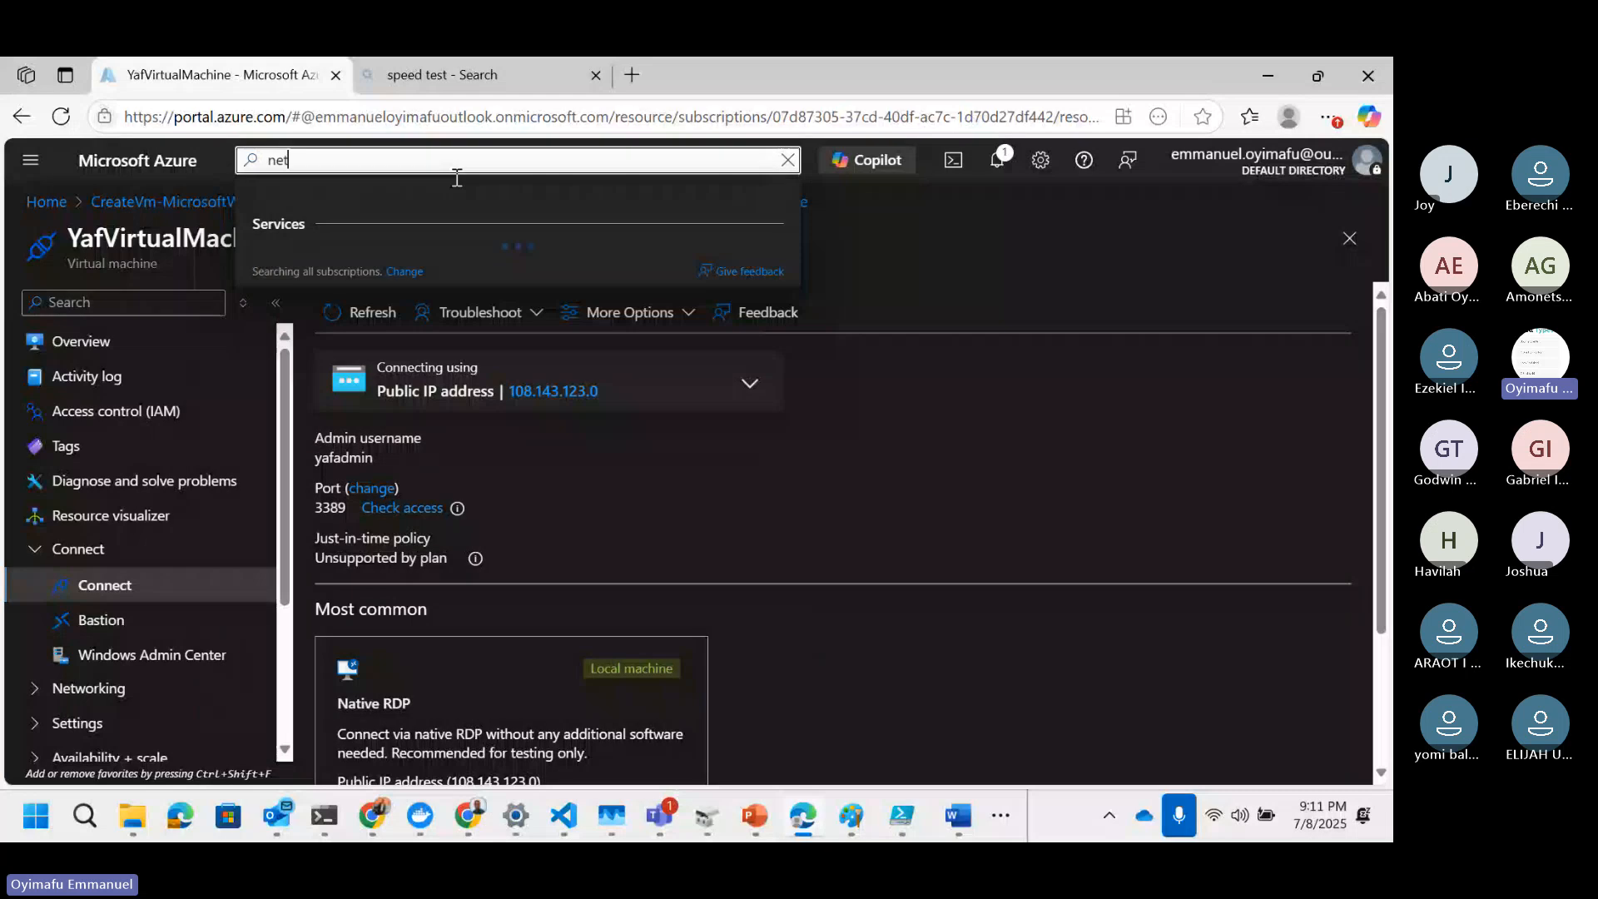
{"action": "type", "text": "wo"}
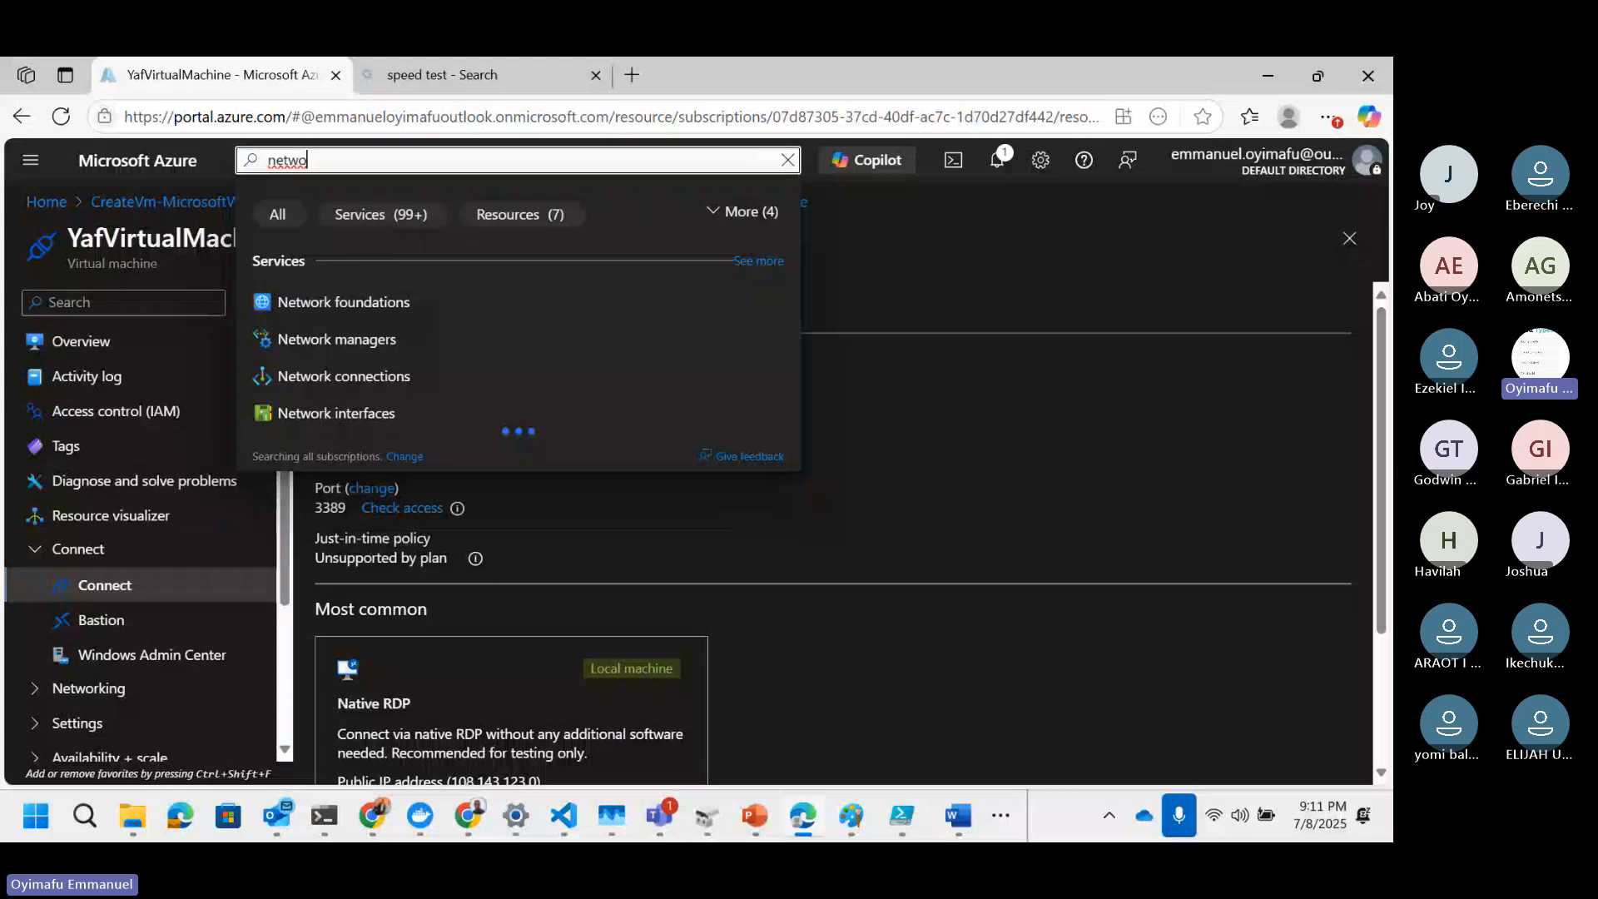
{"action": "type", "text": "r"}
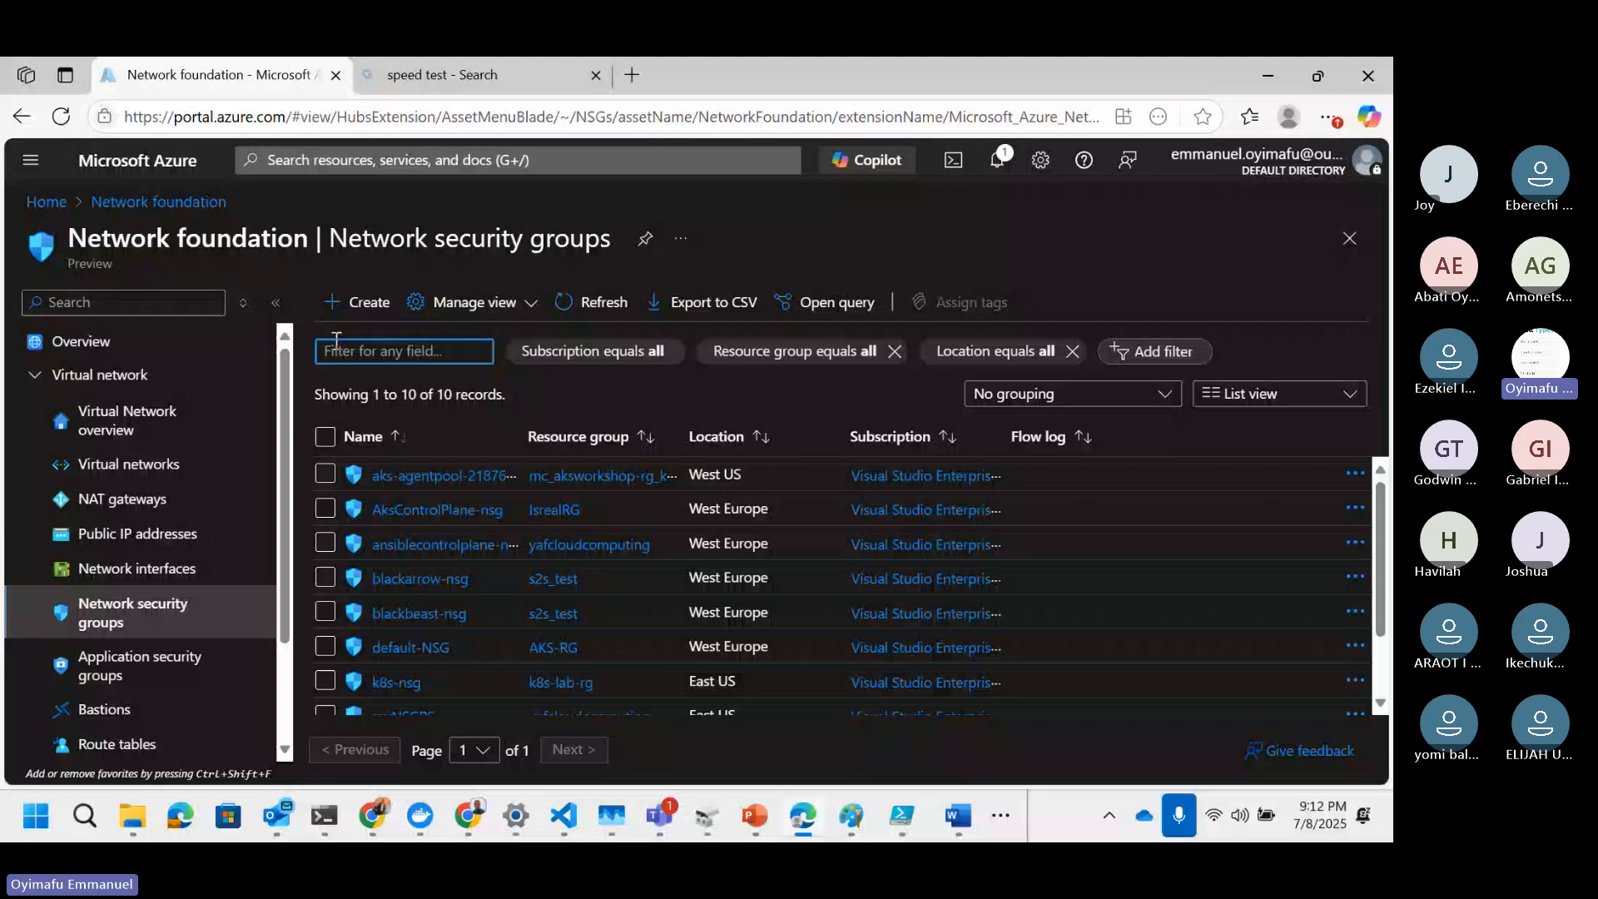
{"action": "scroll", "coordinate": [573, 551], "scroll_direction": "down", "scroll_amount": 1}
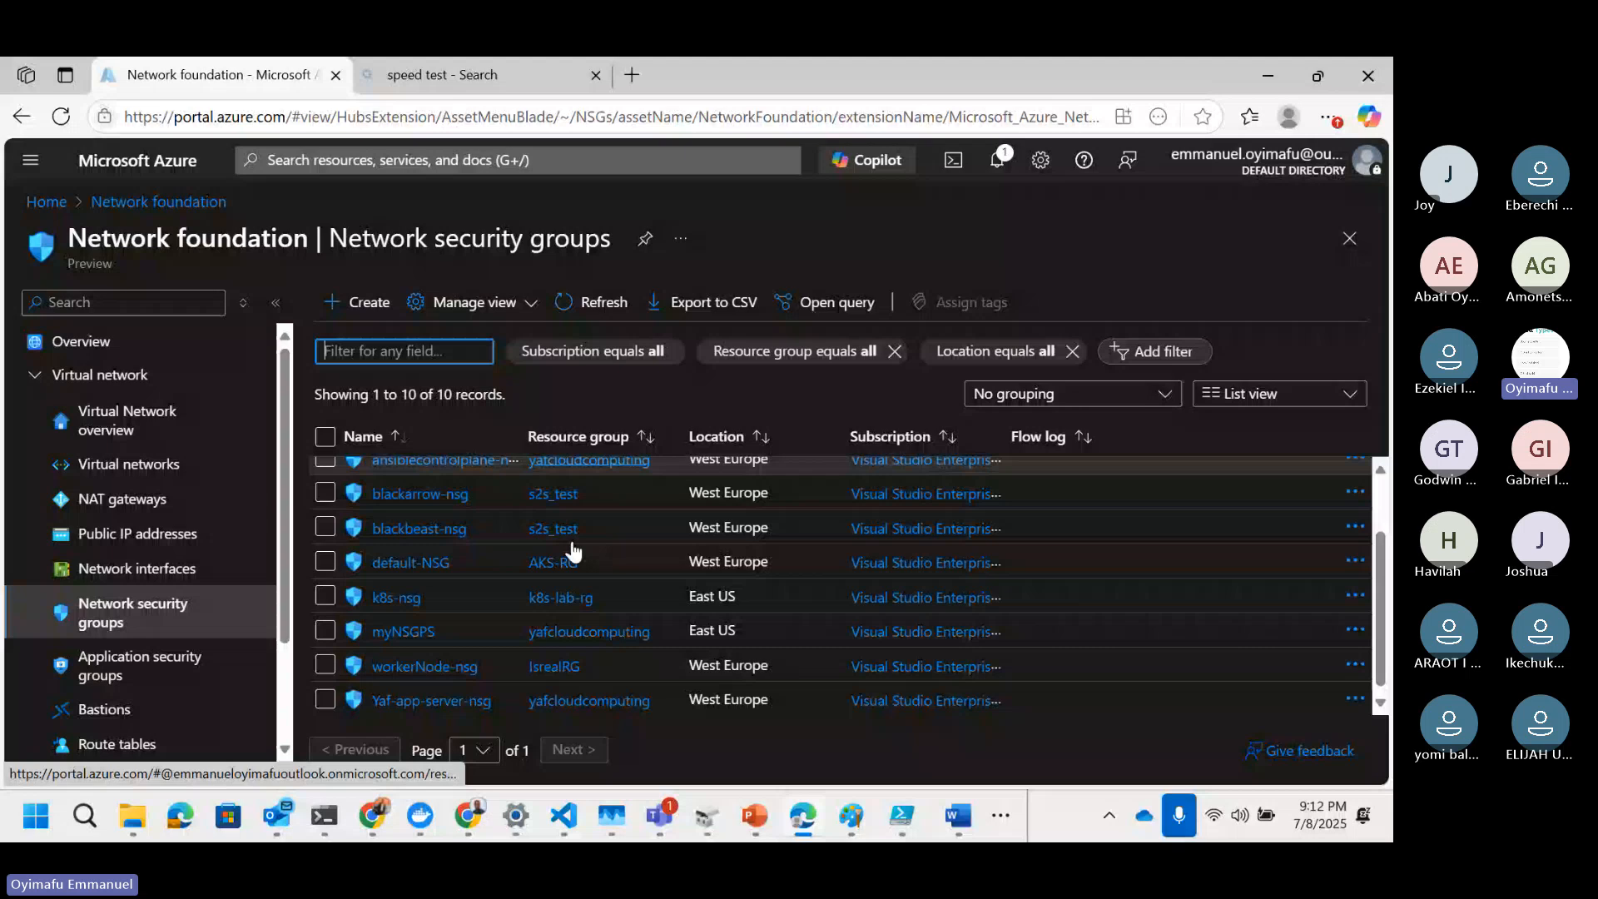
{"action": "scroll", "coordinate": [573, 551], "scroll_direction": "up", "scroll_amount": 2}
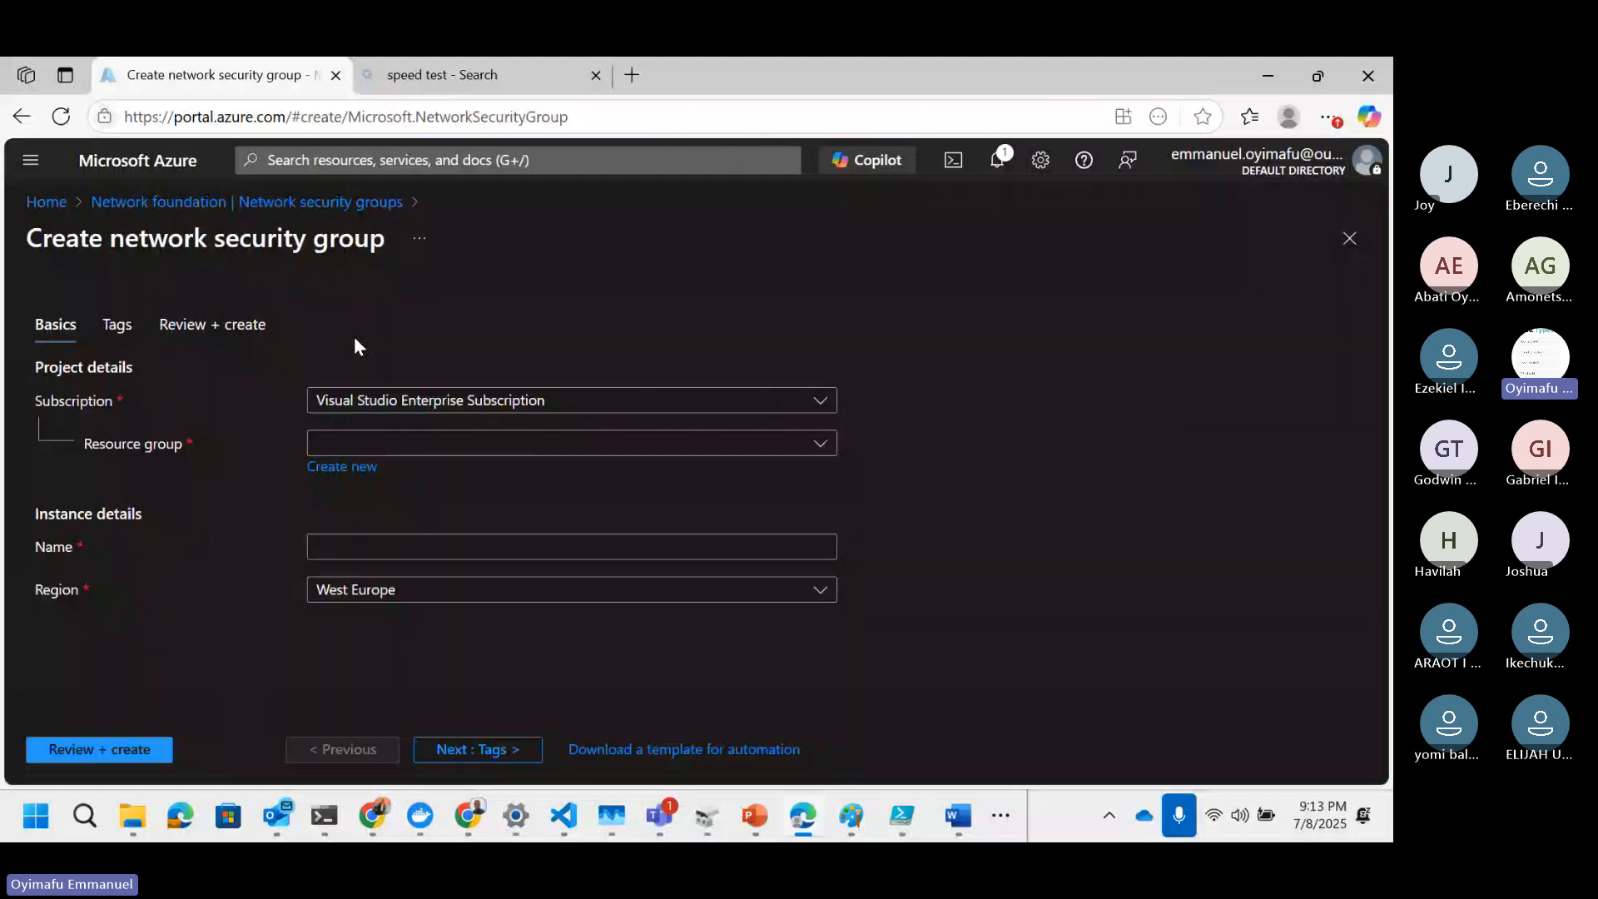
Step: Create a network security group named yafserverNSG in resource group yafcloudcomputing, region West Europe
{"action": "left_click", "coordinate": [394, 548]}
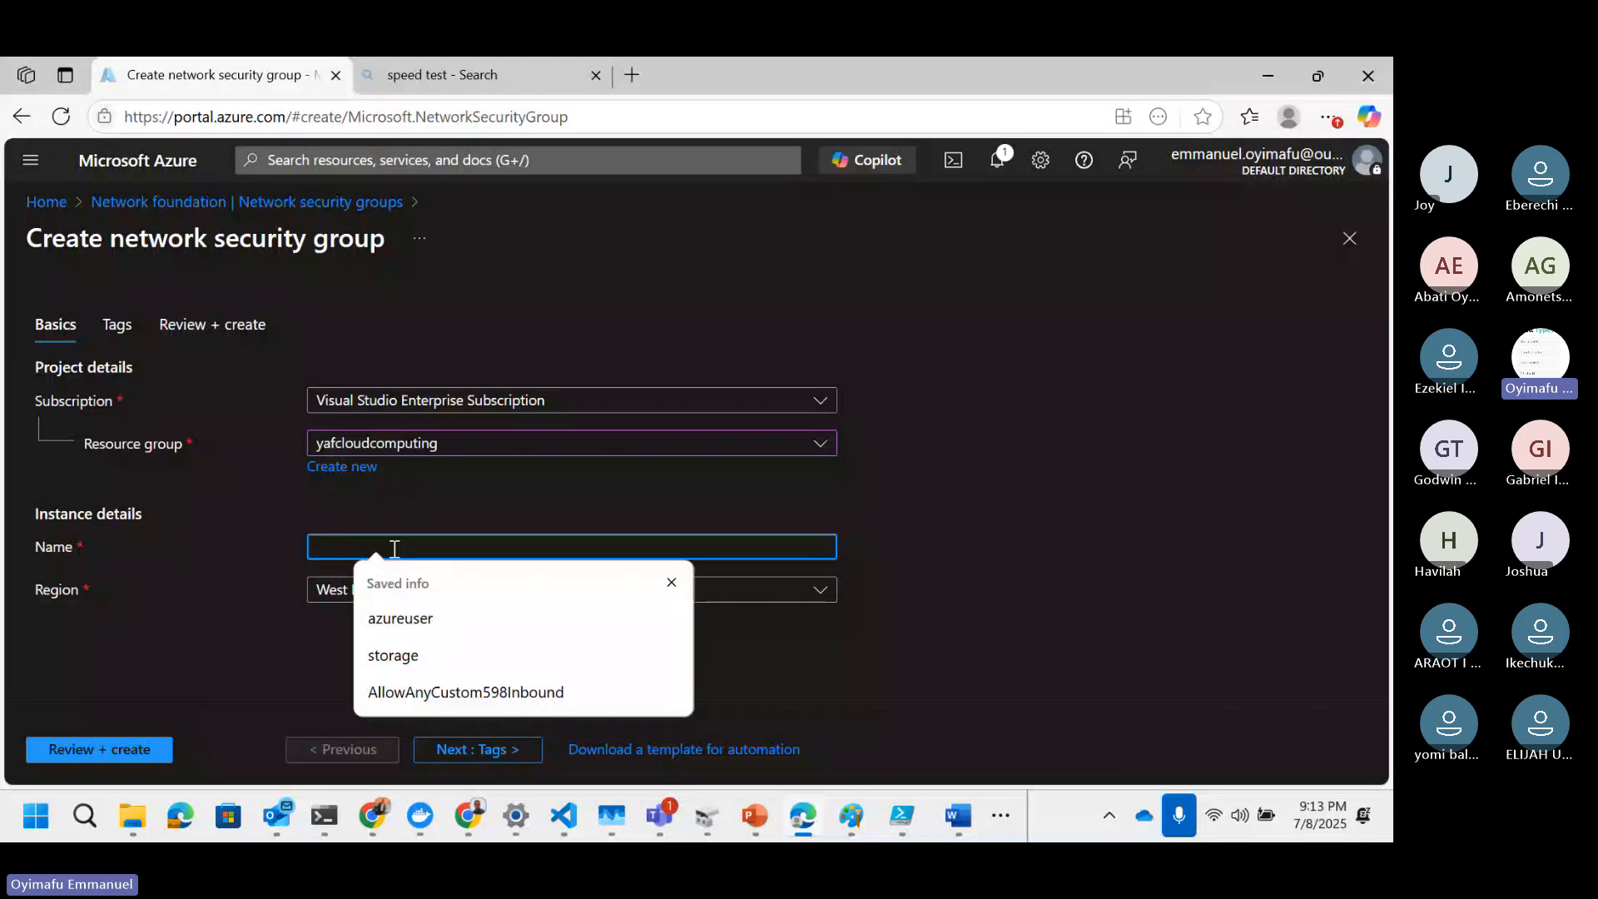
{"action": "type", "text": "yafservernsg"}
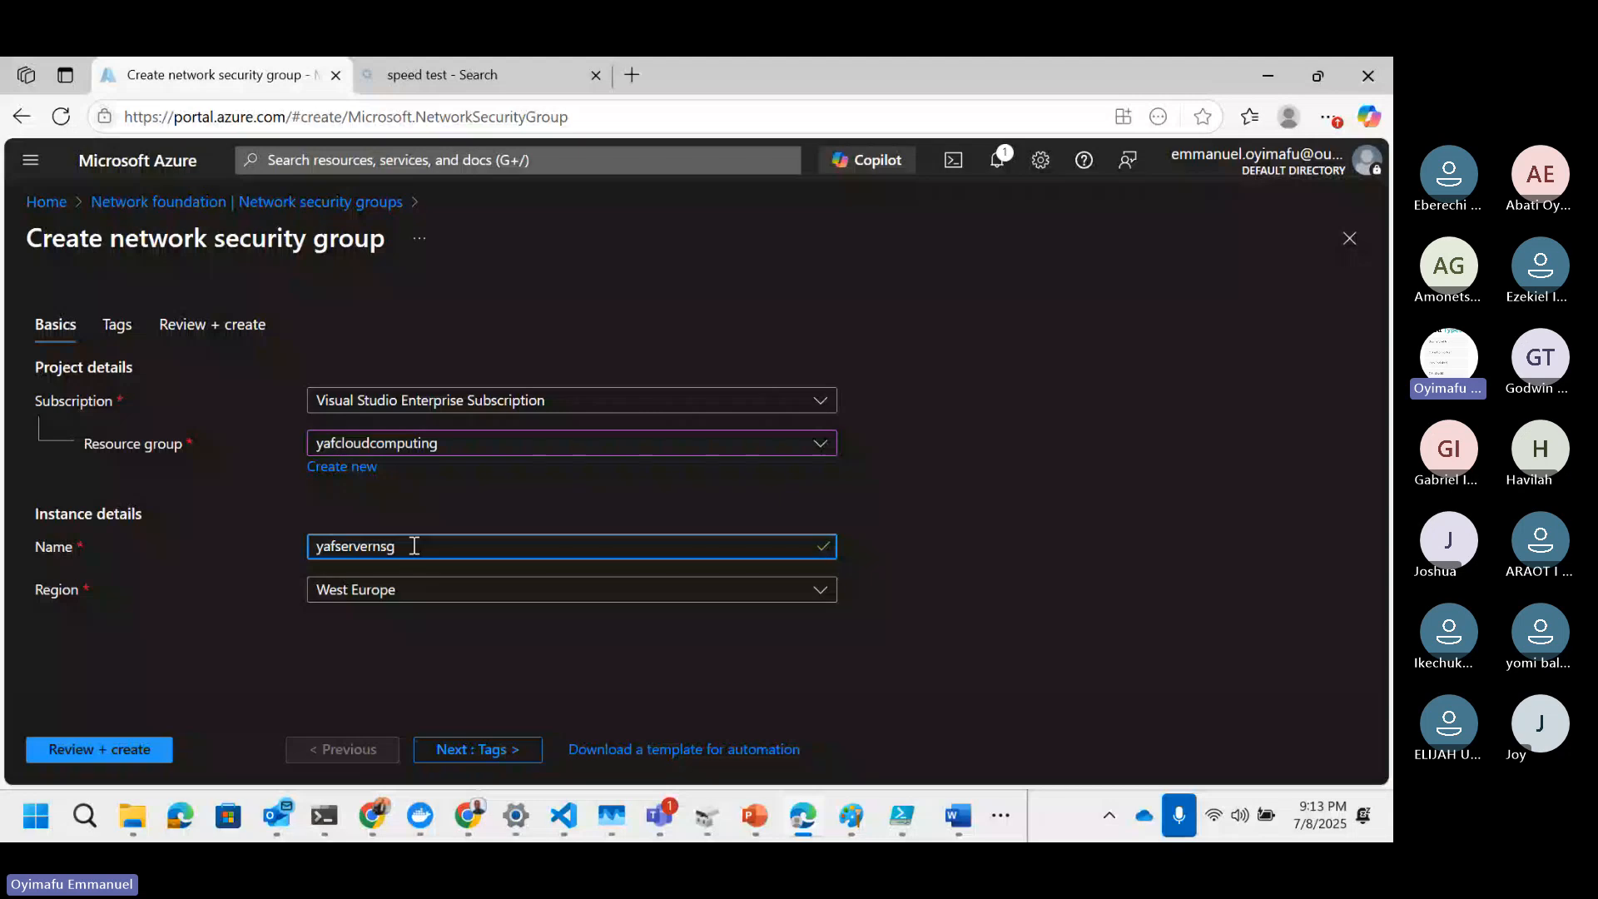
{"action": "key", "text": "BackSpace"}
{"action": "key", "text": "BackSpace"}
{"action": "key", "text": "BackSpace"}
{"action": "type", "text": "NSG"}
{"action": "left_click", "coordinate": [820, 592]}
{"action": "left_click", "coordinate": [820, 592]}
{"action": "left_click", "coordinate": [820, 593]}
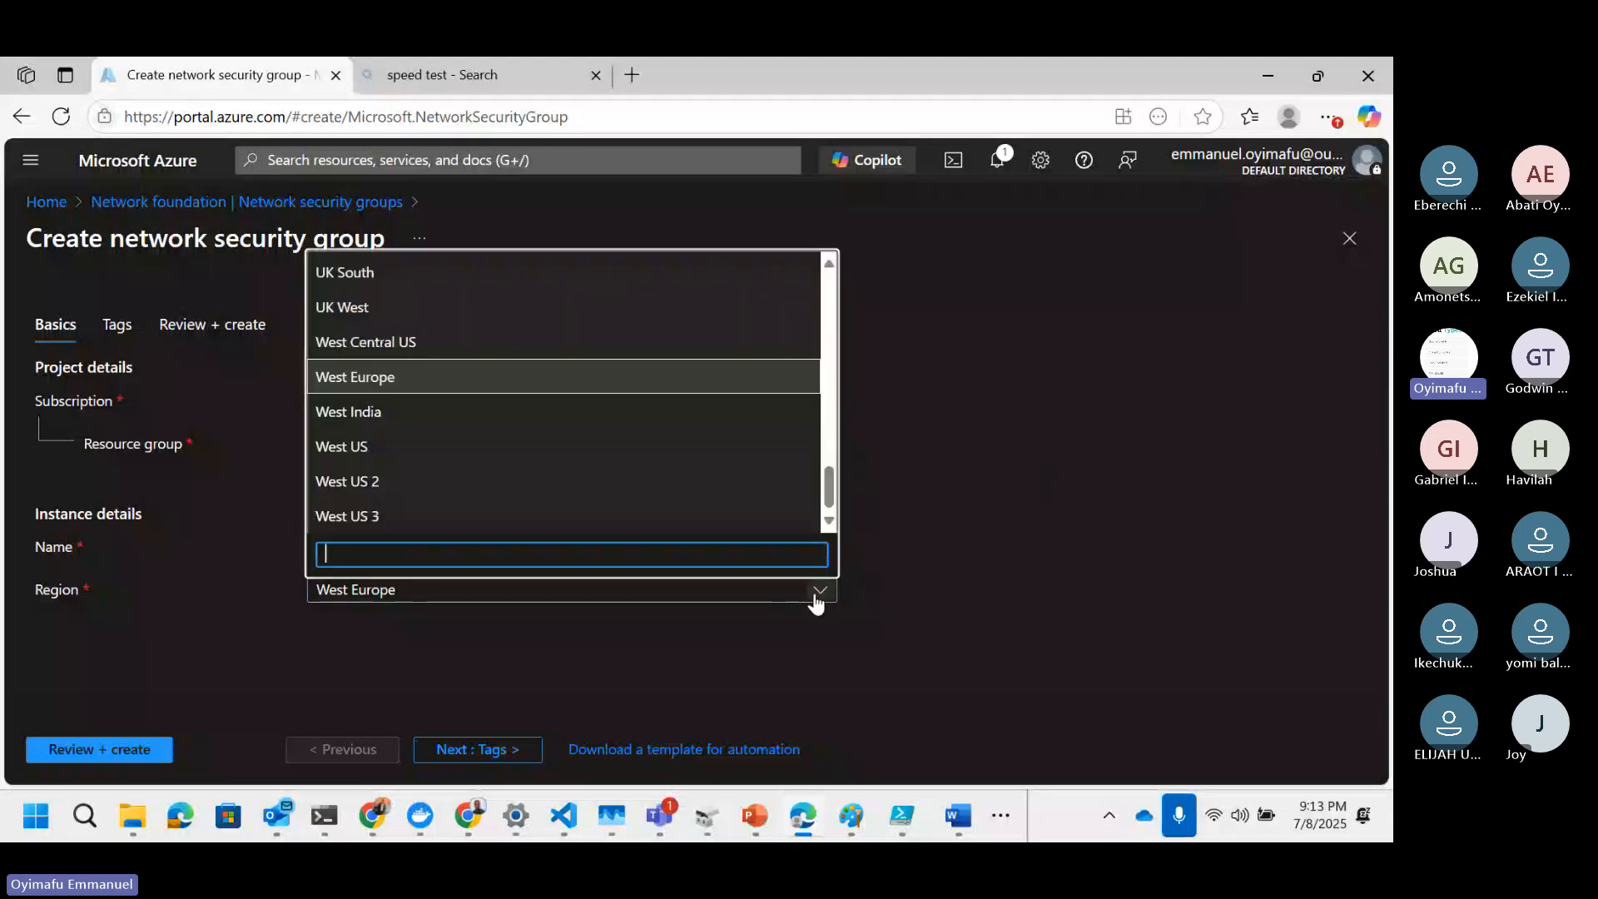
{"action": "left_click", "coordinate": [815, 600]}
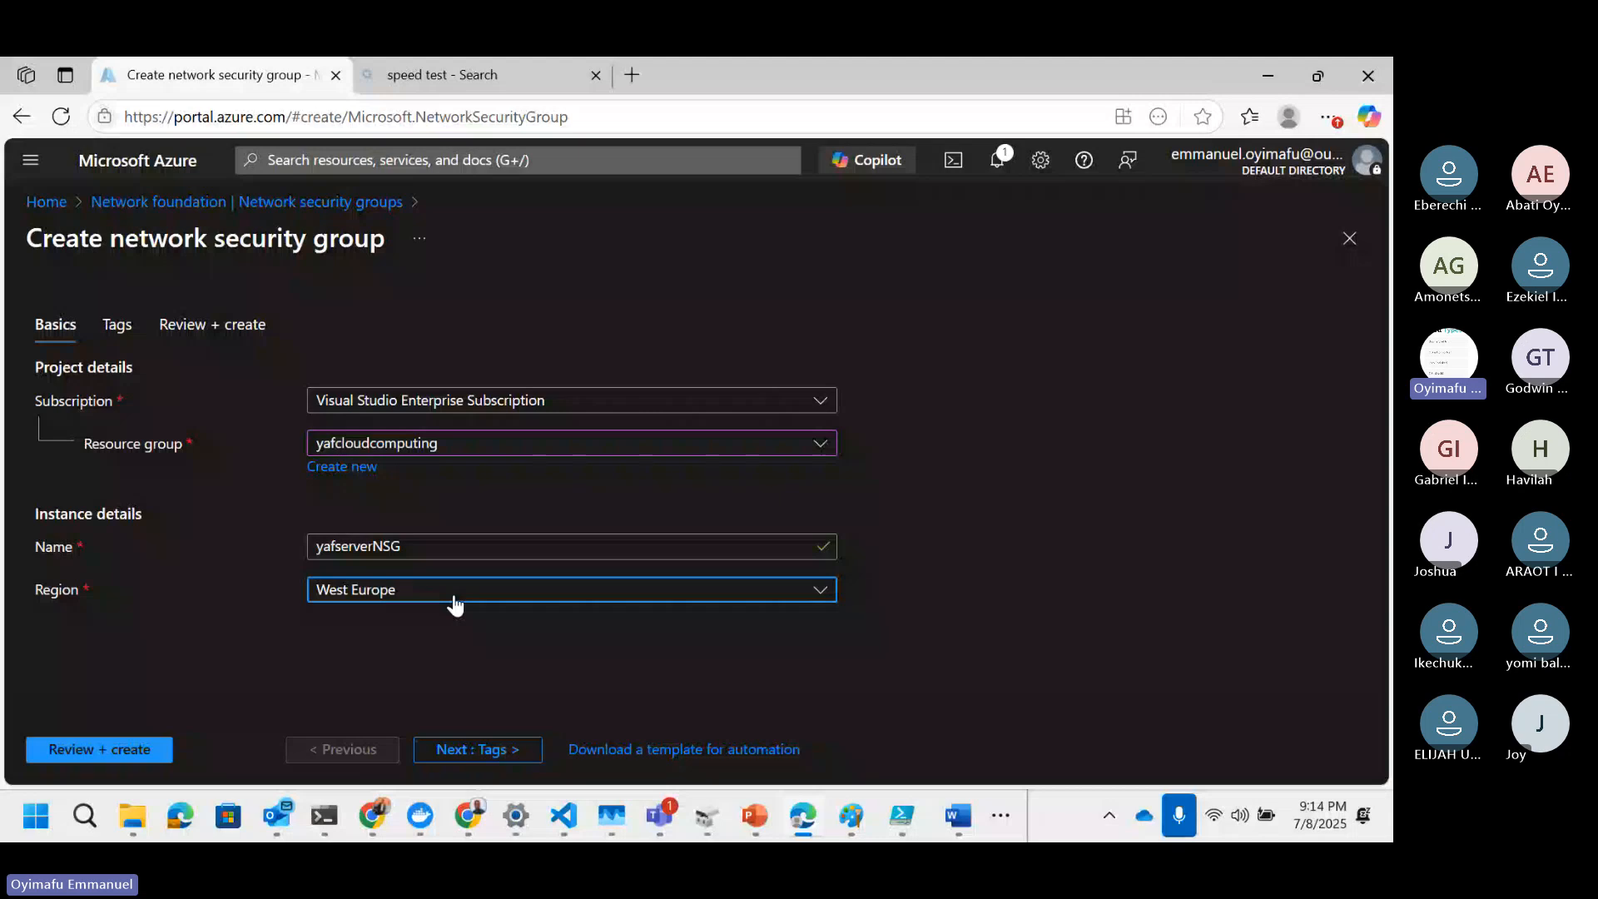
{"action": "left_click", "coordinate": [141, 754]}
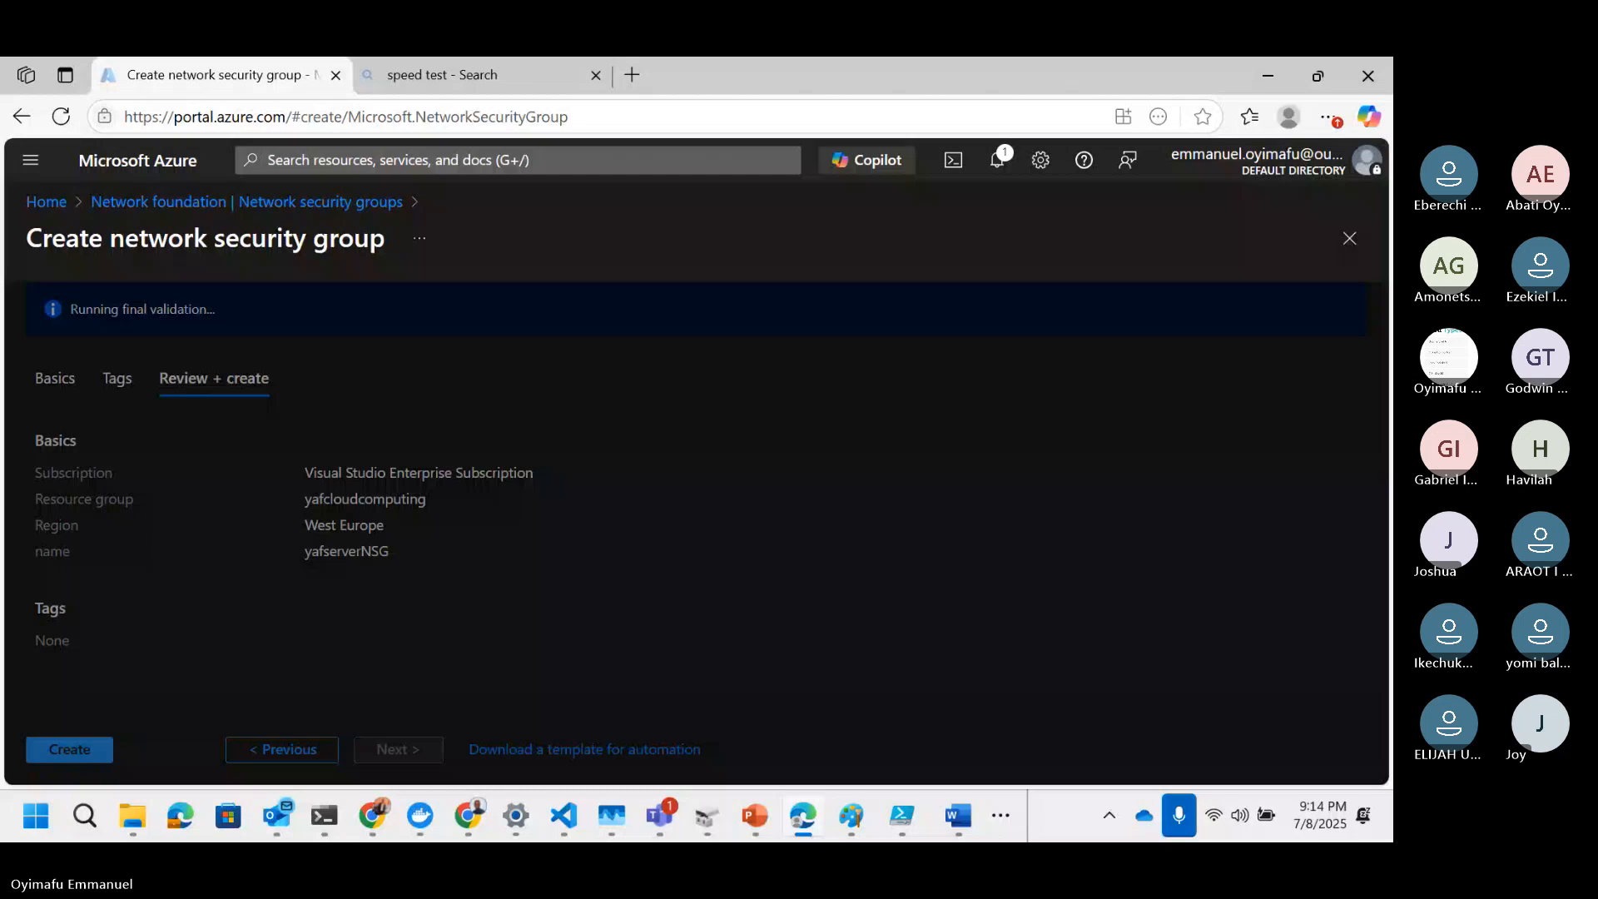
{"action": "left_click", "coordinate": [73, 748]}
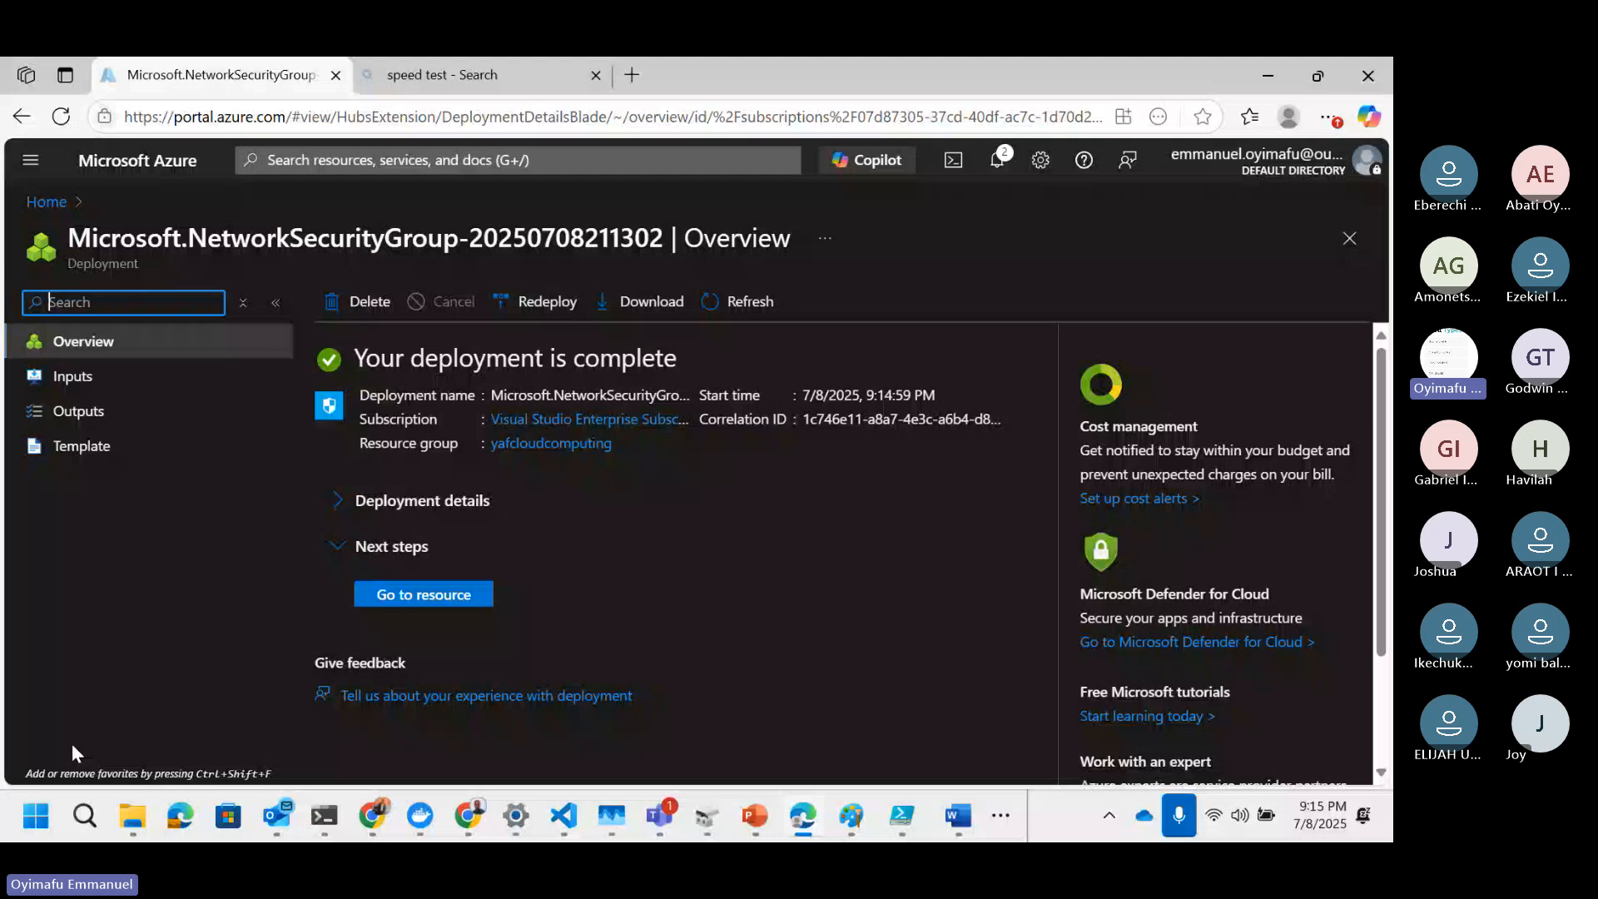
Step: Open the new yafserverNSG and its network interfaces page, then reopen the deployment overview in a new tab
{"action": "left_click", "coordinate": [442, 596]}
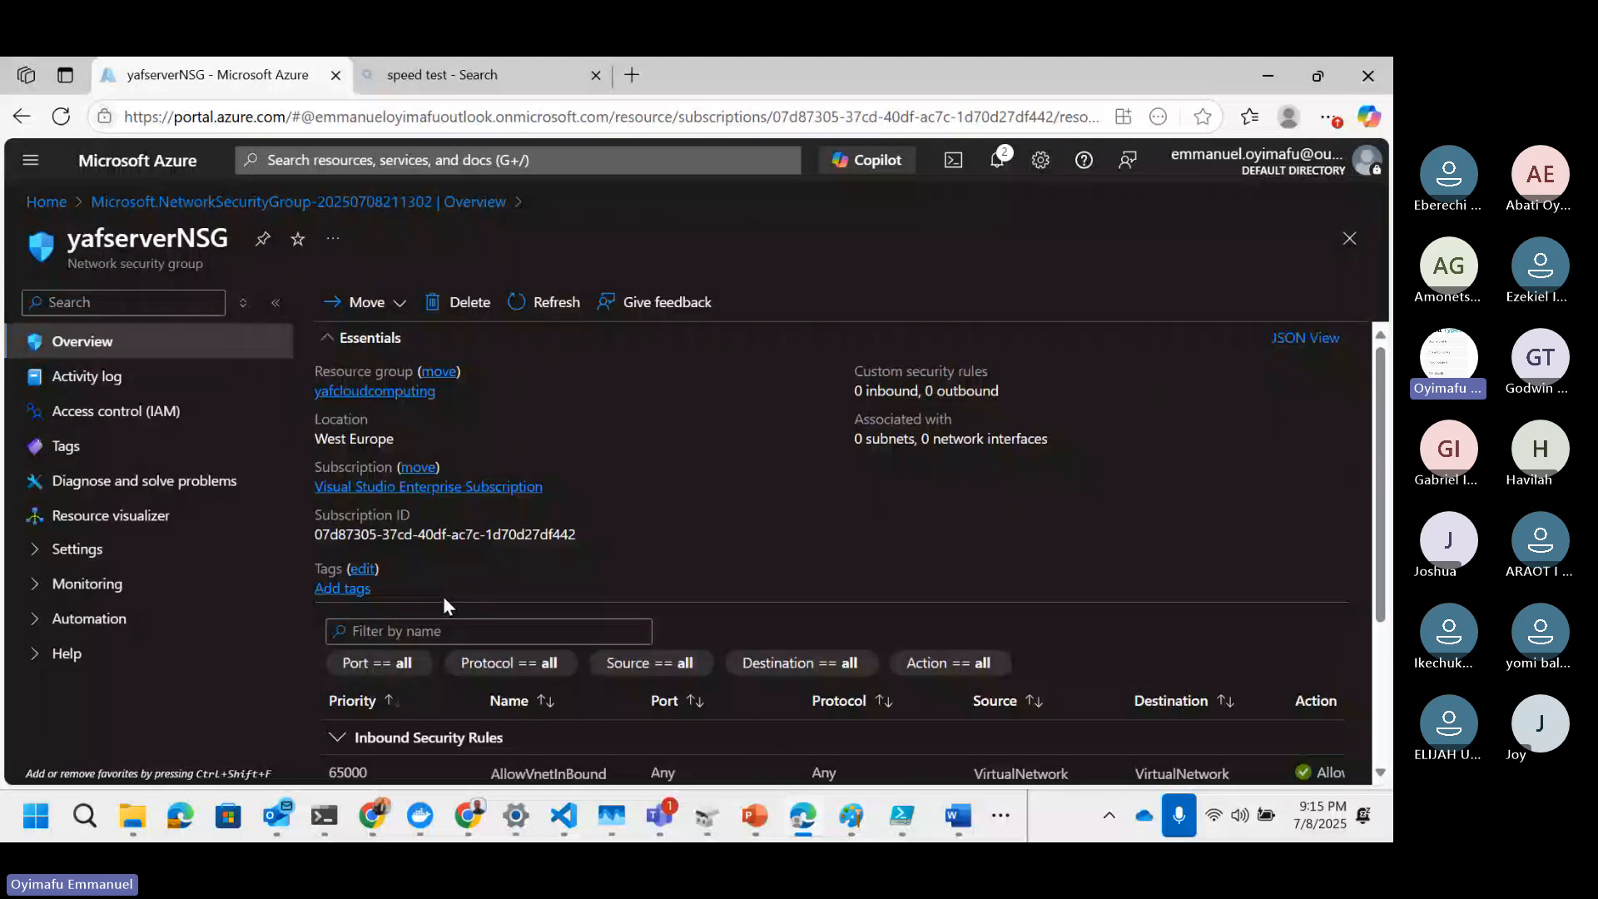
{"action": "scroll", "coordinate": [442, 596], "scroll_direction": "down", "scroll_amount": 3}
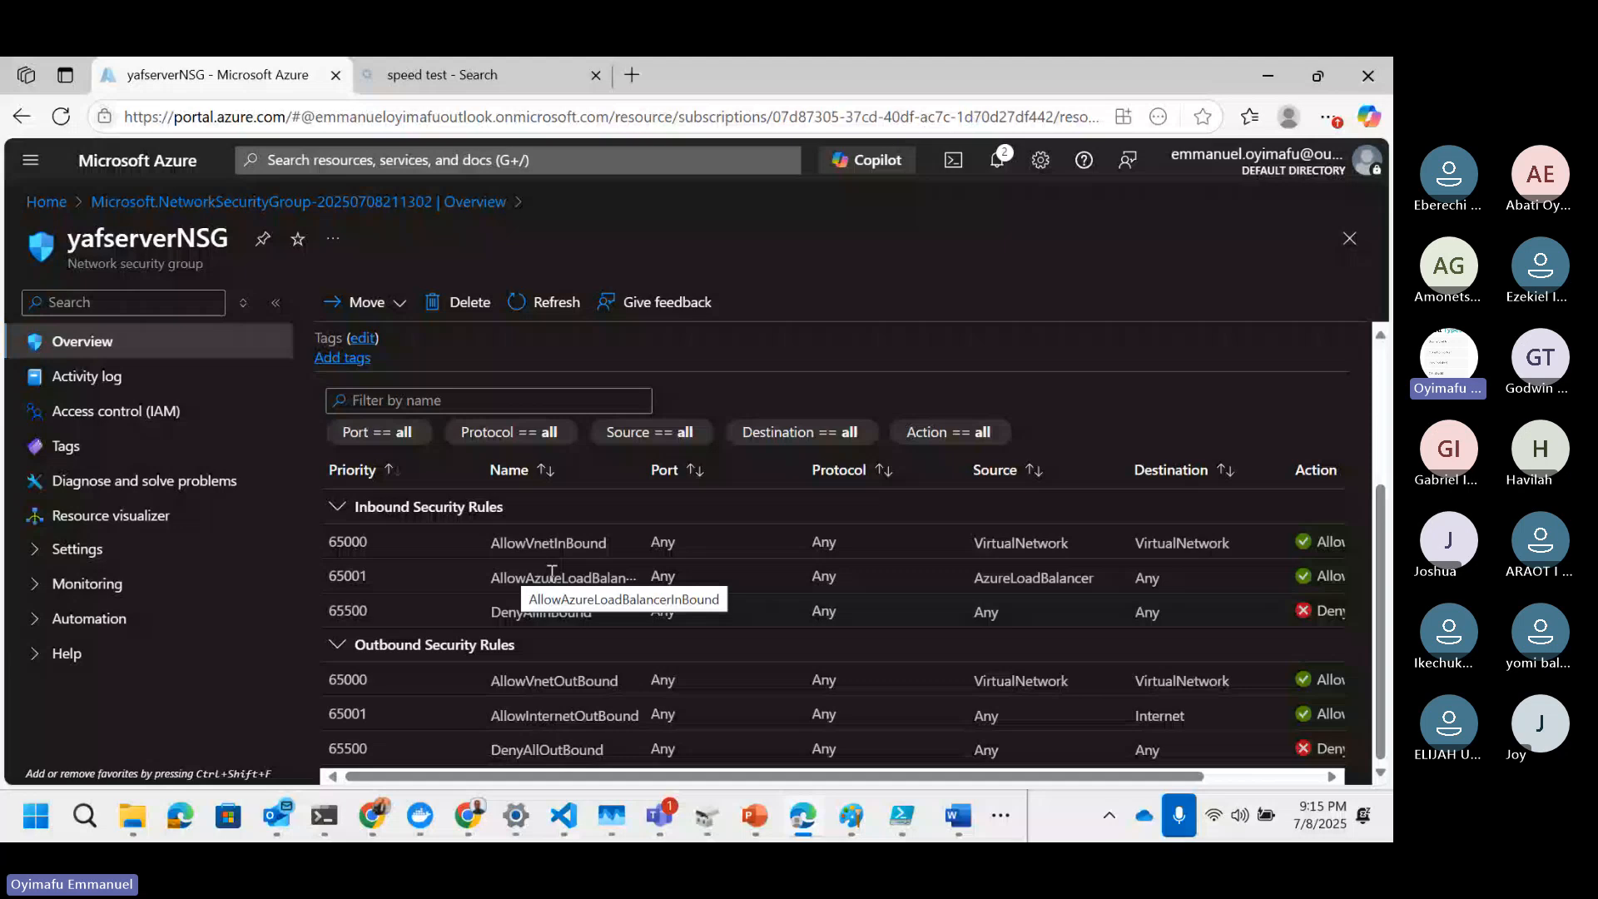
{"action": "left_click", "coordinate": [76, 549]}
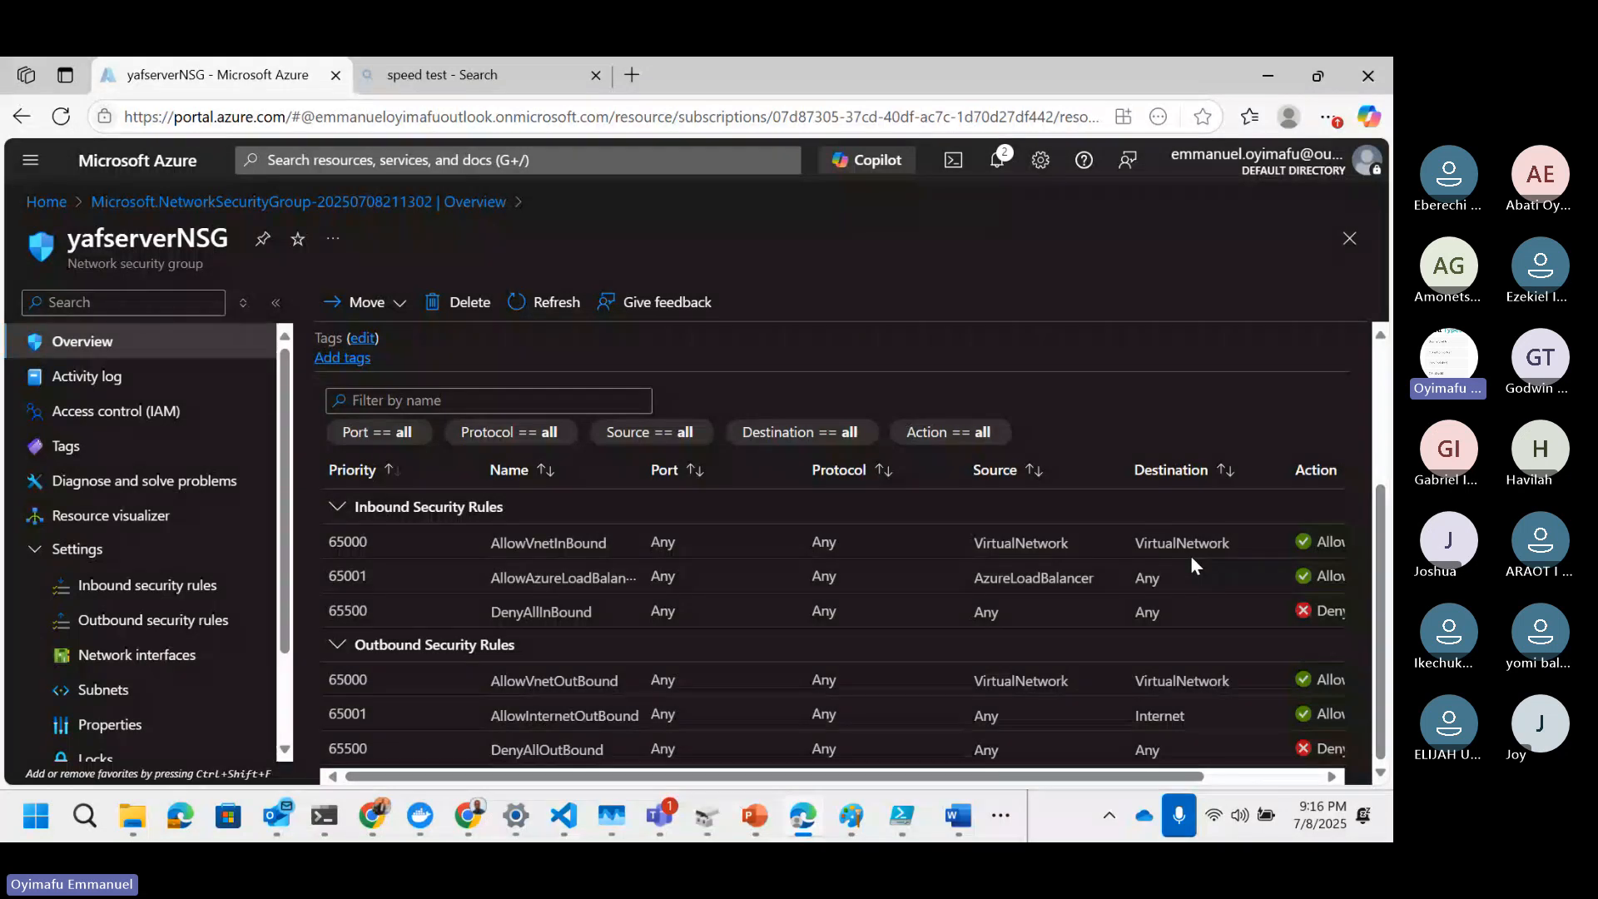
{"action": "left_click", "coordinate": [143, 656]}
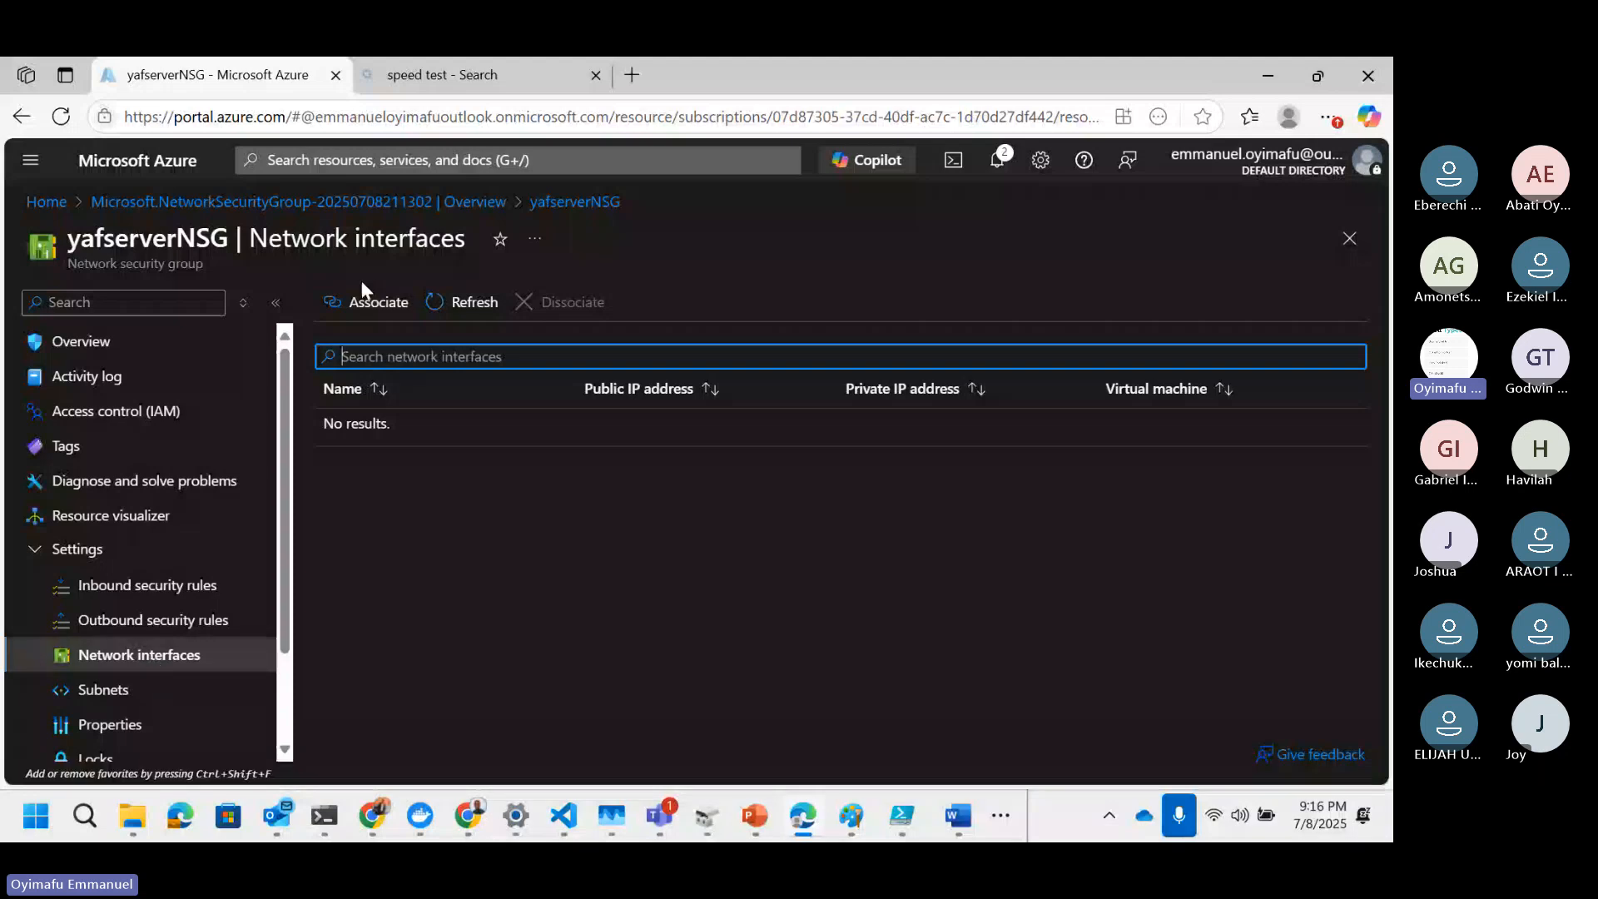
{"action": "middle_click", "coordinate": [153, 203]}
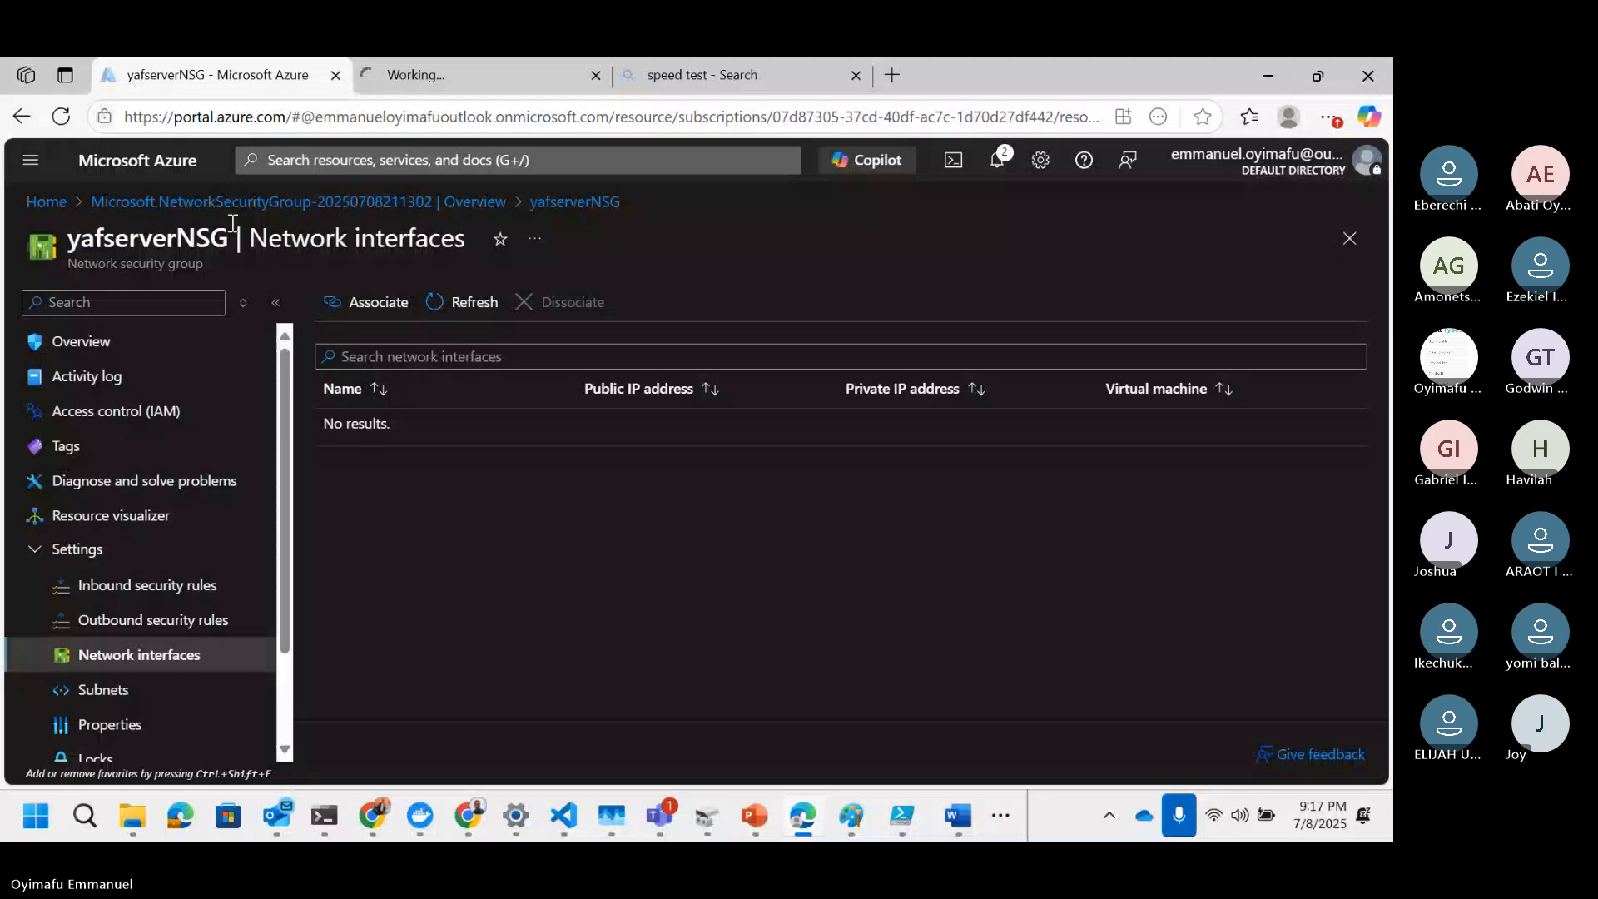
{"action": "left_click", "coordinate": [414, 76]}
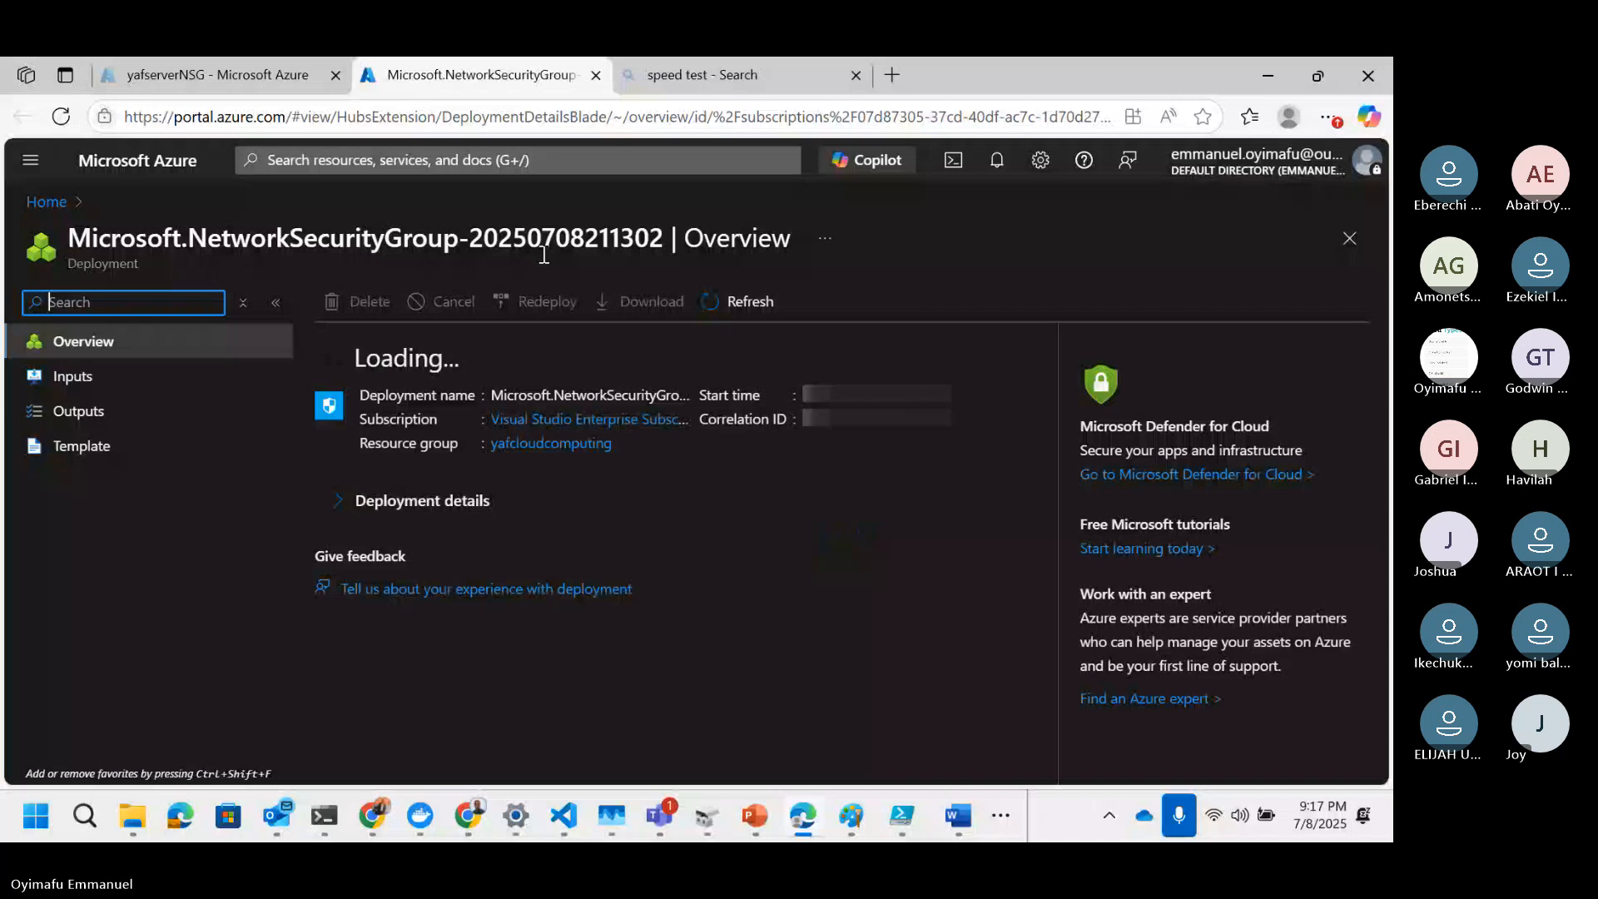
Step: Open the existing ansiblecontrolplane-nsg network security group and examine its inbound rules and network interfaces
{"action": "left_click", "coordinate": [46, 202]}
{"action": "left_click", "coordinate": [266, 306]}
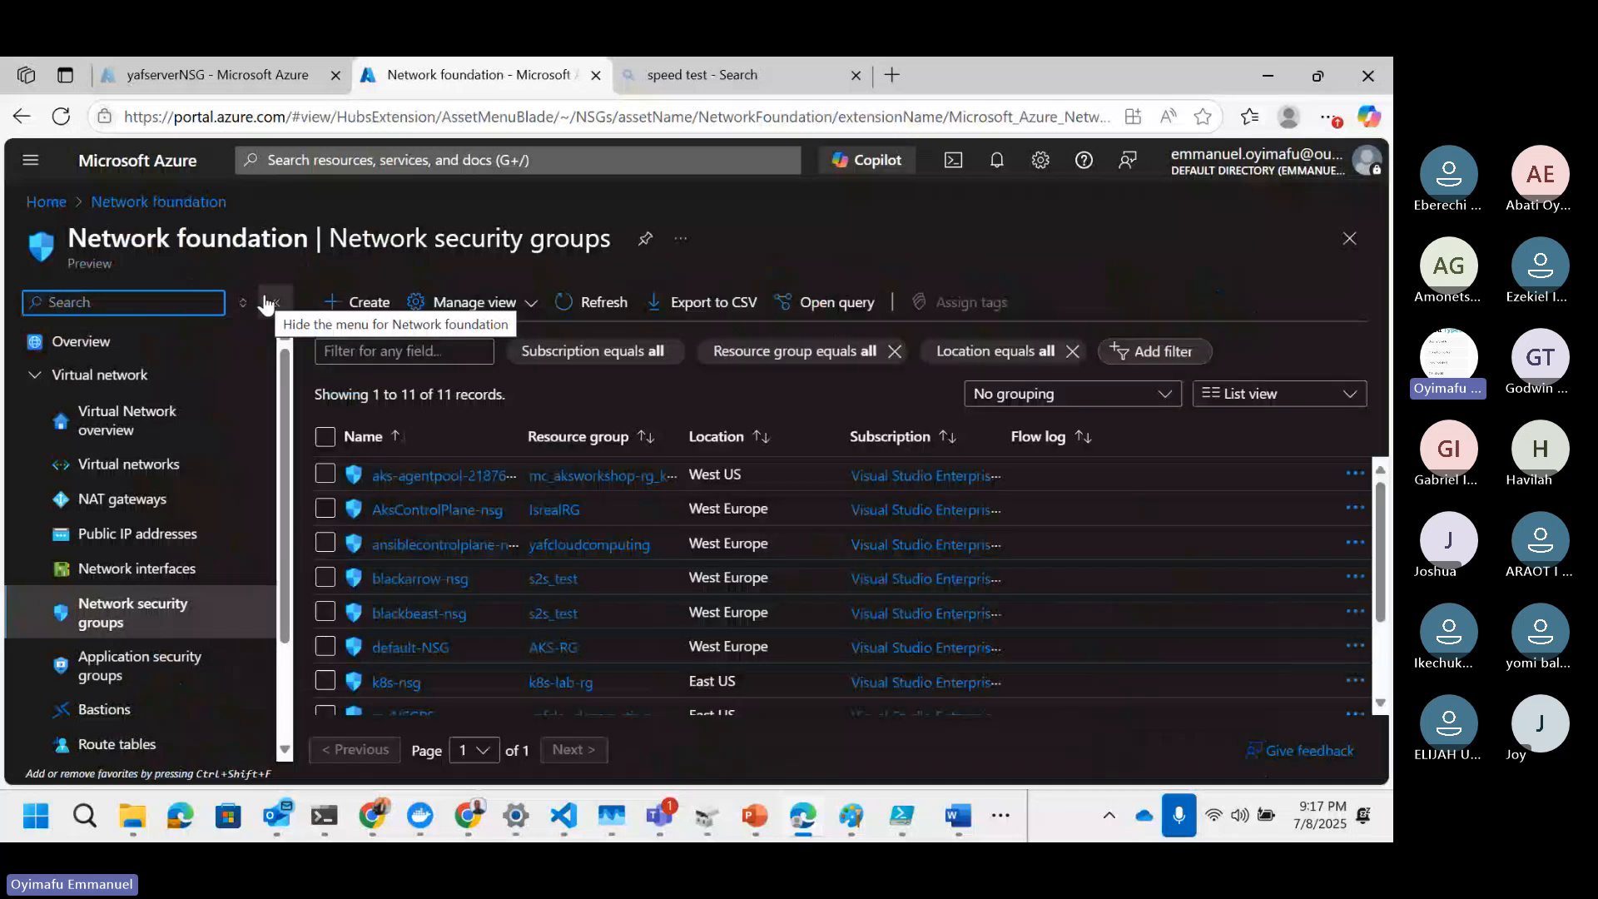
{"action": "scroll", "coordinate": [419, 584], "scroll_direction": "down", "scroll_amount": 1}
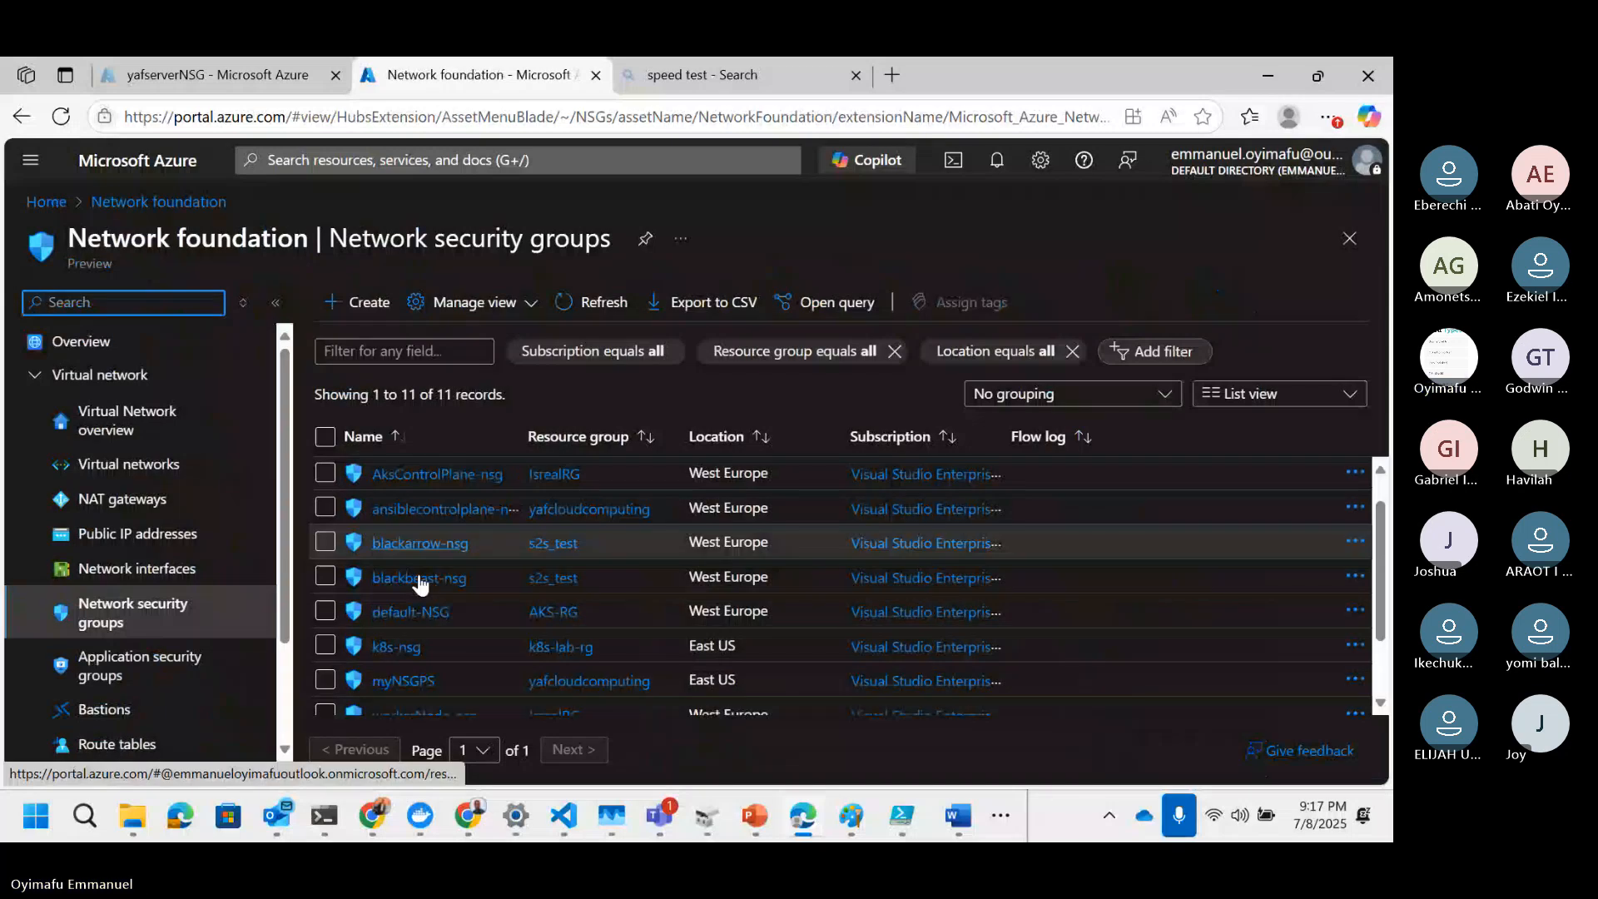
{"action": "scroll", "coordinate": [412, 579], "scroll_direction": "up", "scroll_amount": 1}
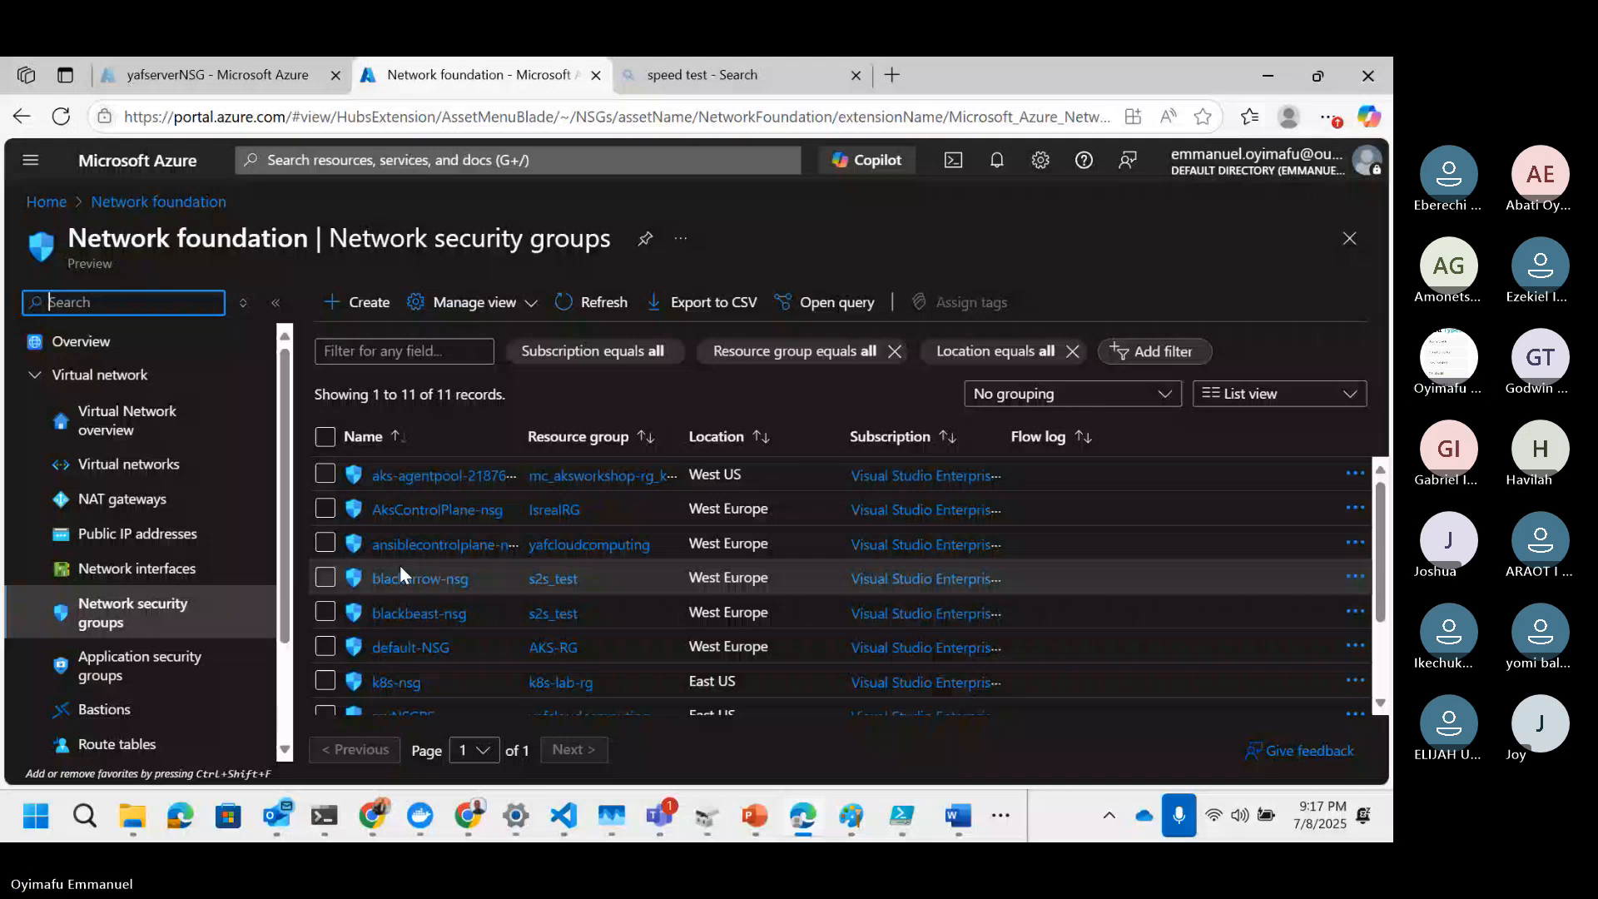
{"action": "left_click", "coordinate": [403, 545]}
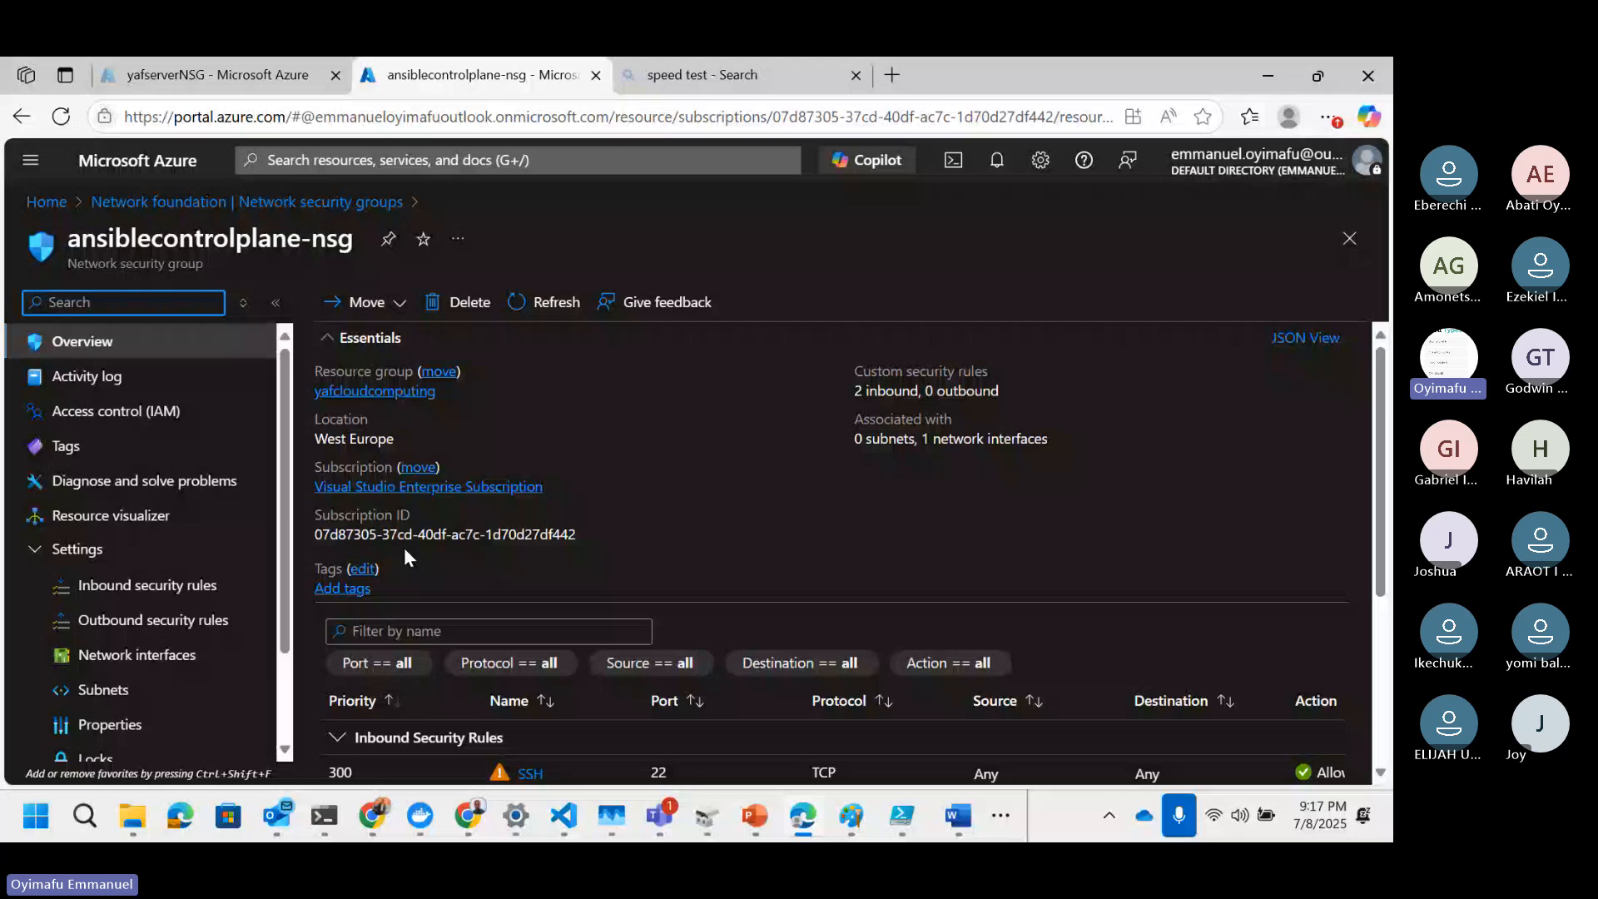
{"action": "scroll", "coordinate": [692, 491], "scroll_direction": "down", "scroll_amount": 3}
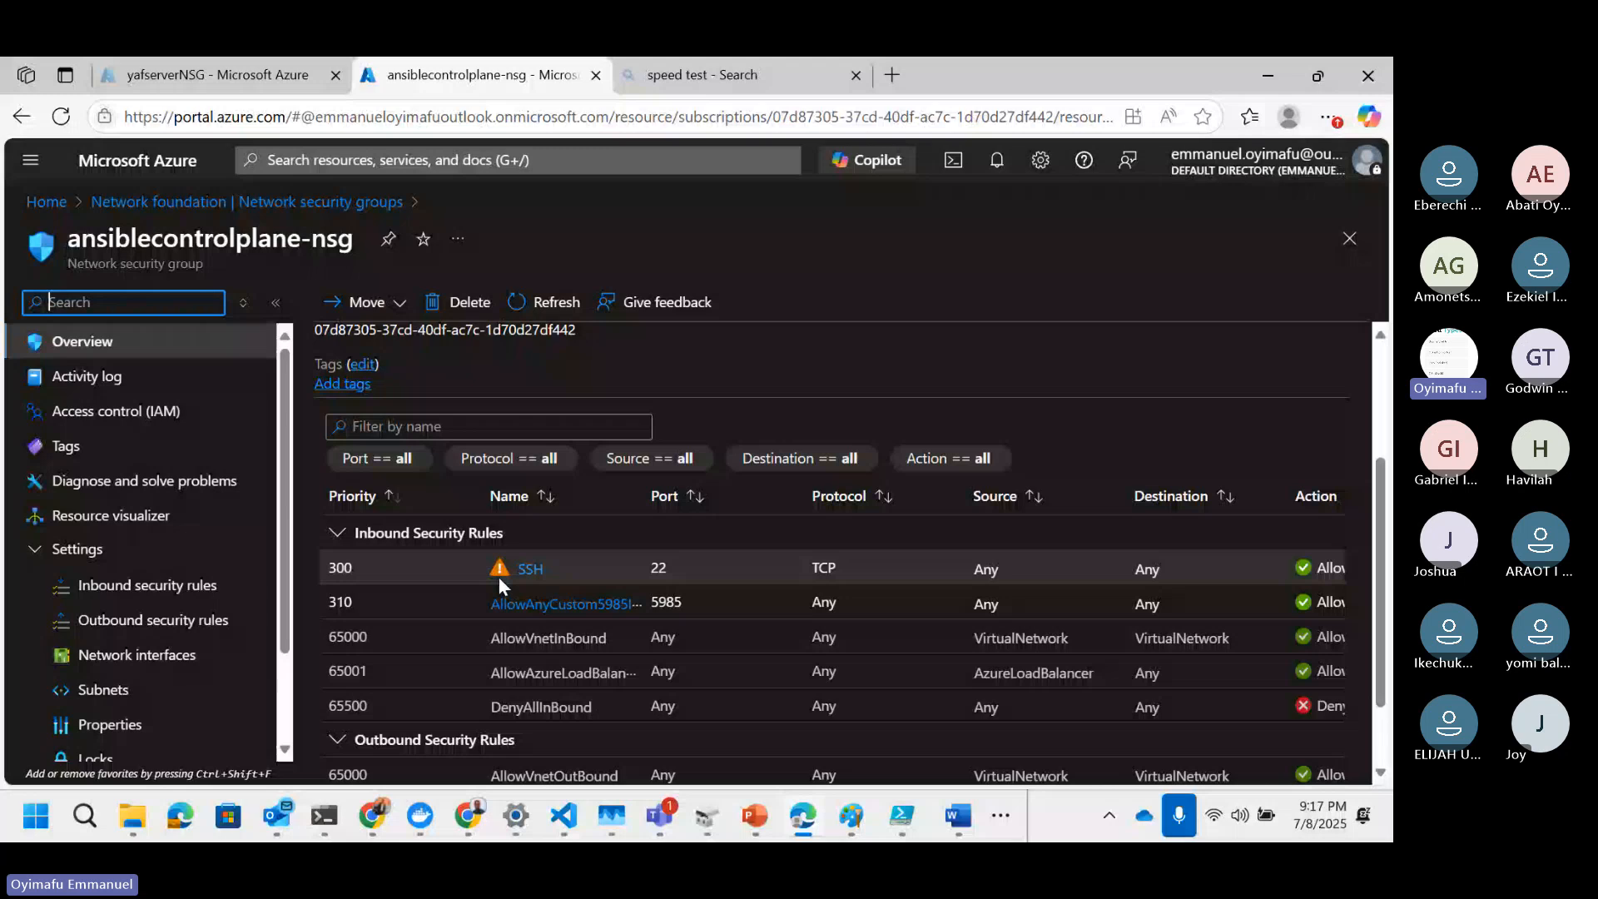
{"action": "left_click", "coordinate": [125, 656]}
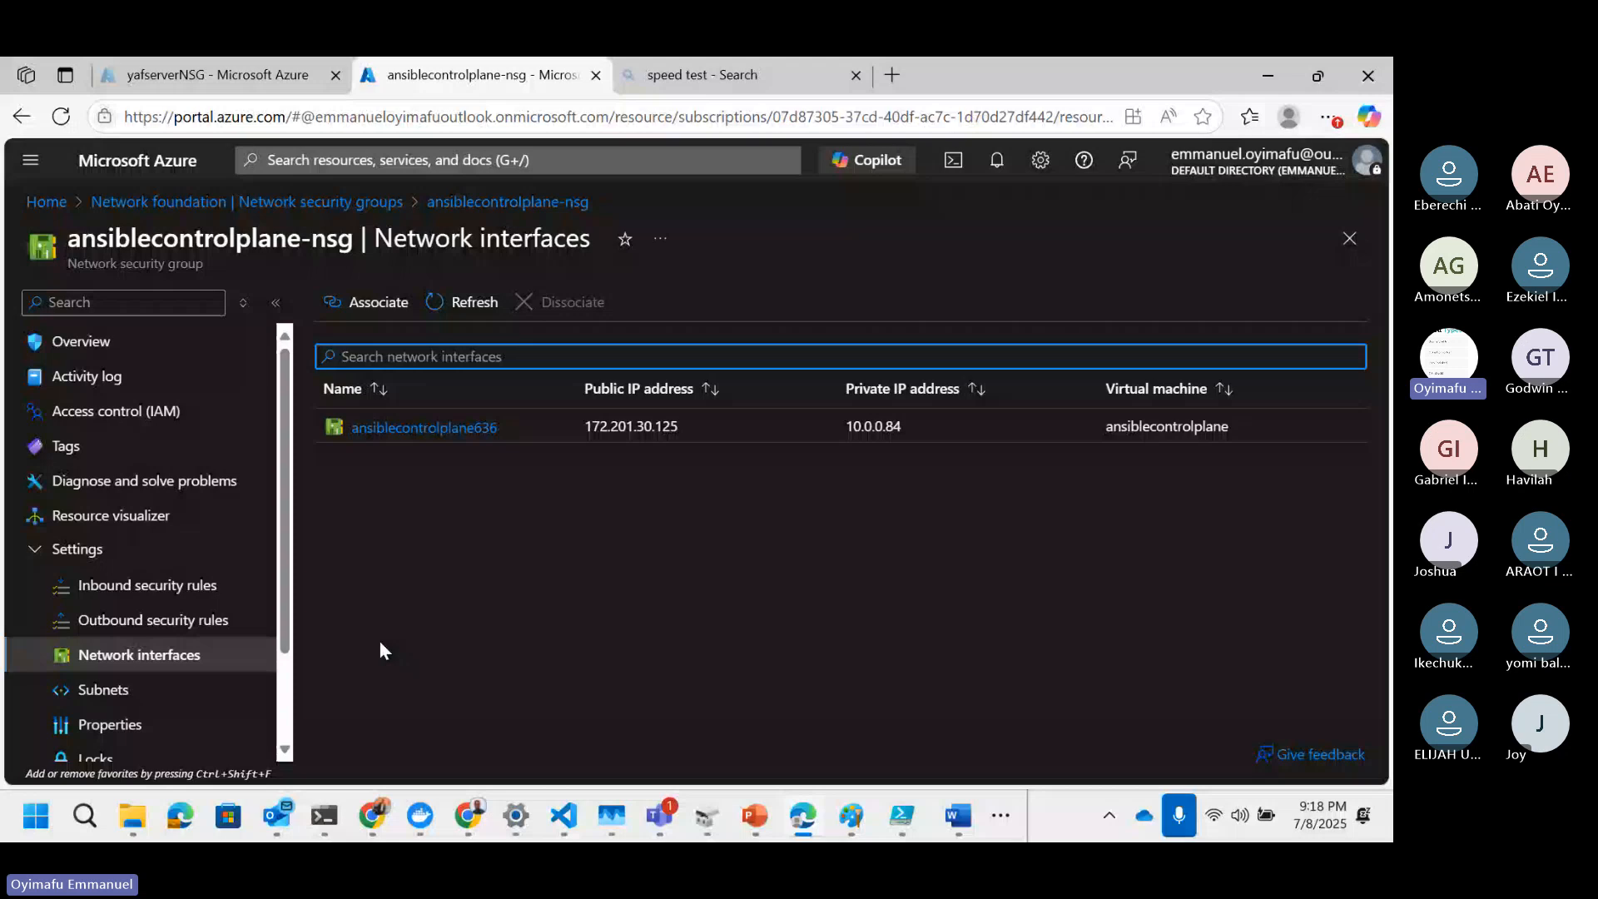
Step: Associate the network interface yafvirtualmachine179 with yafserverNSG
{"action": "key", "text": "ctrl+shift+Tab"}
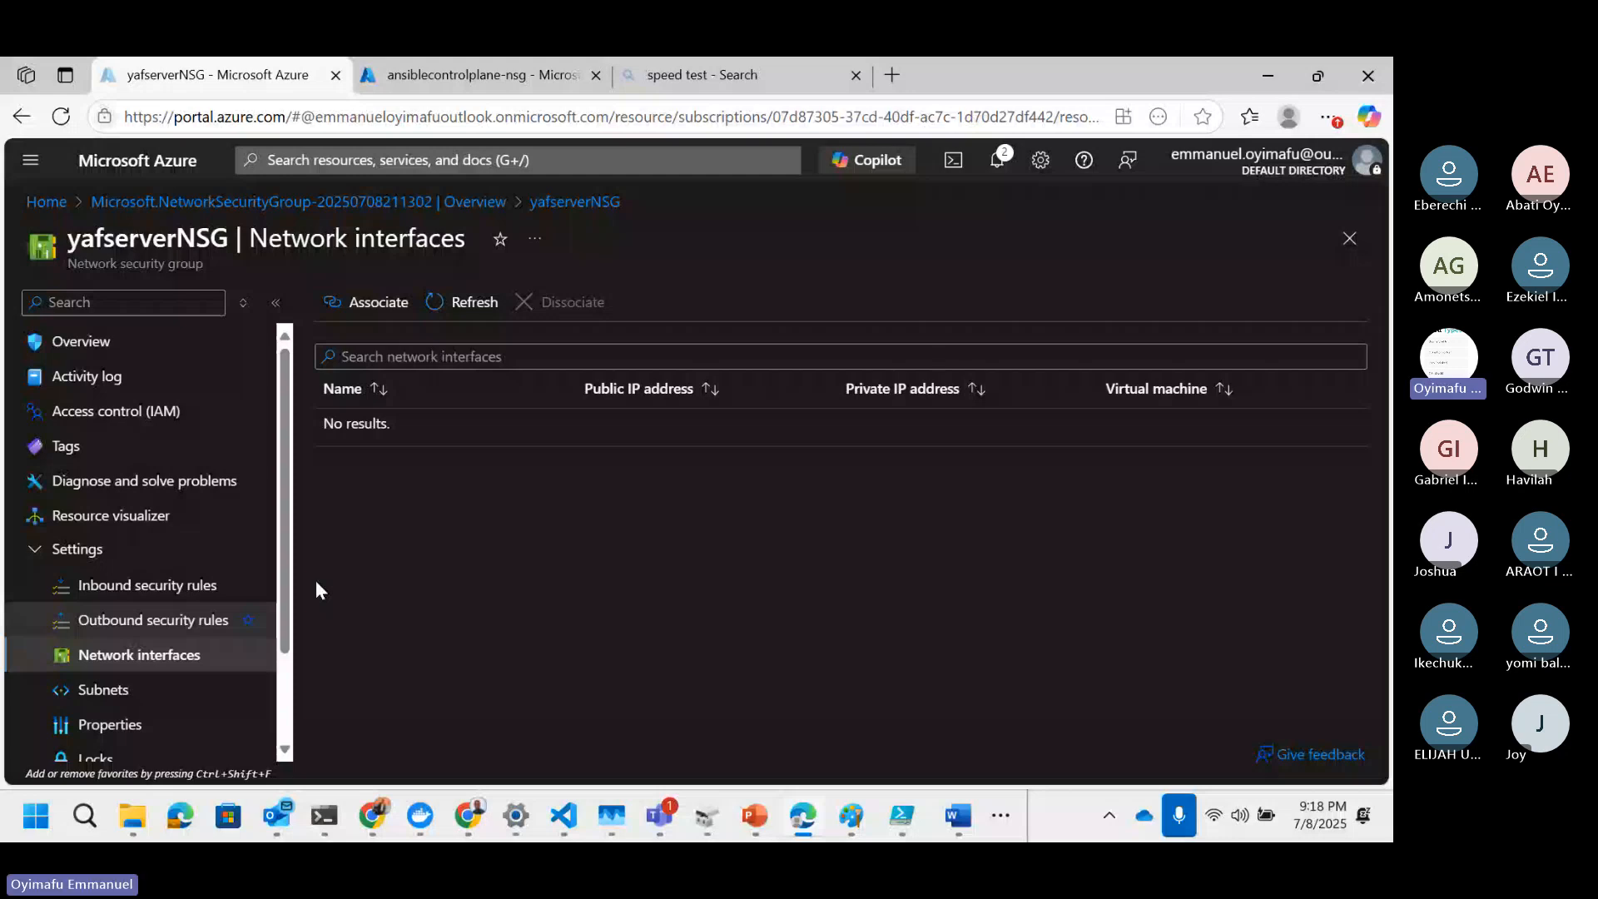
{"action": "left_click", "coordinate": [360, 302]}
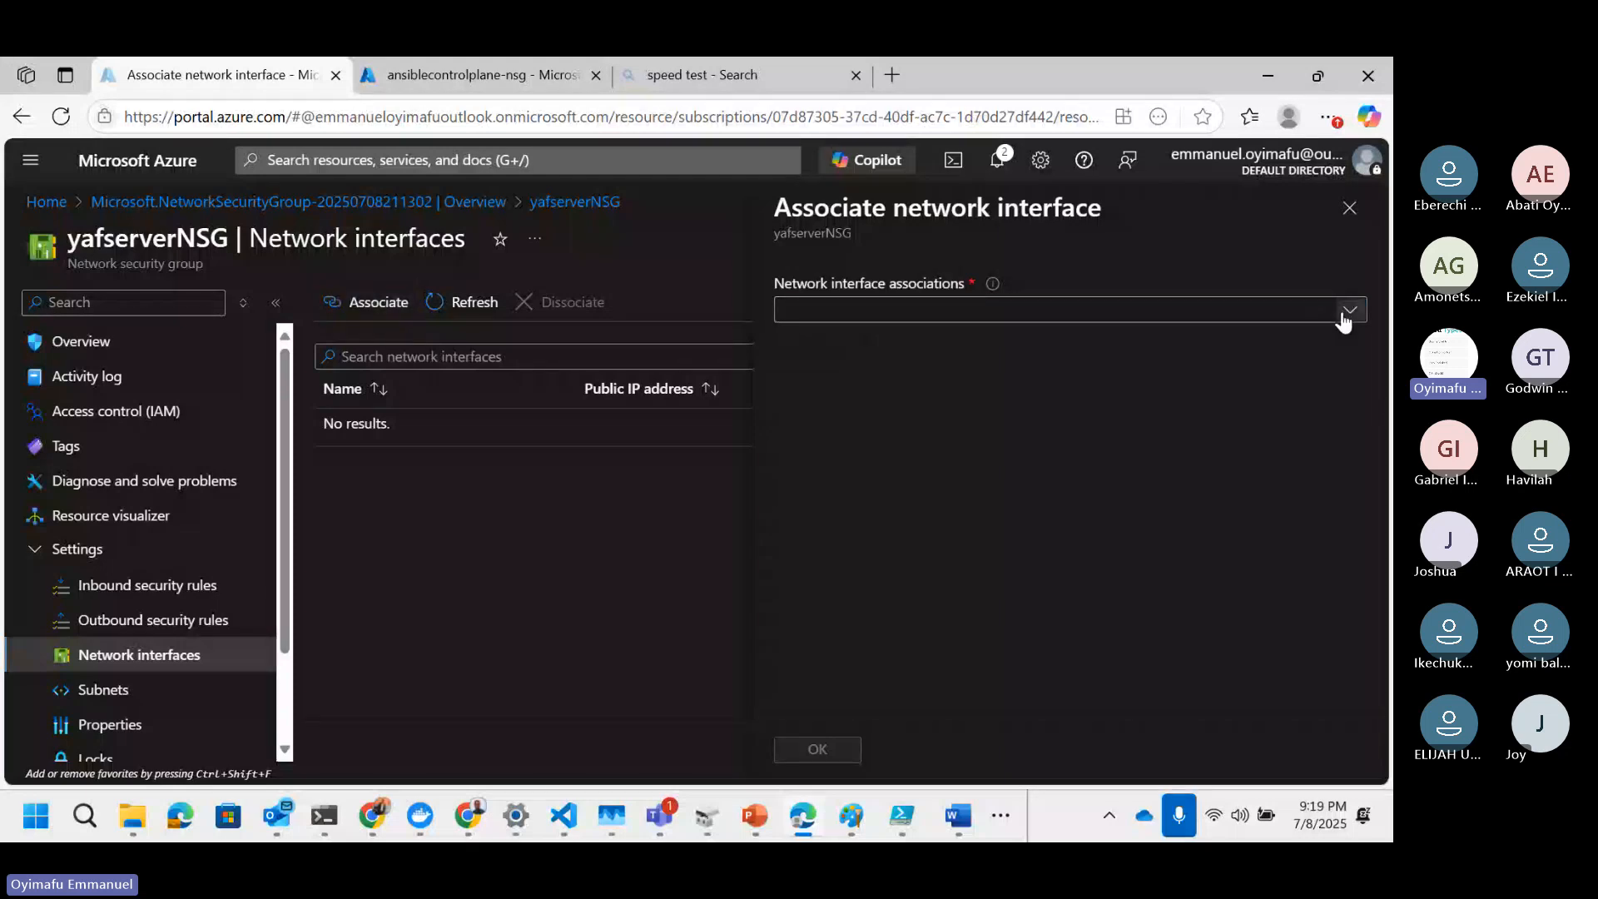
{"action": "left_click", "coordinate": [1349, 309]}
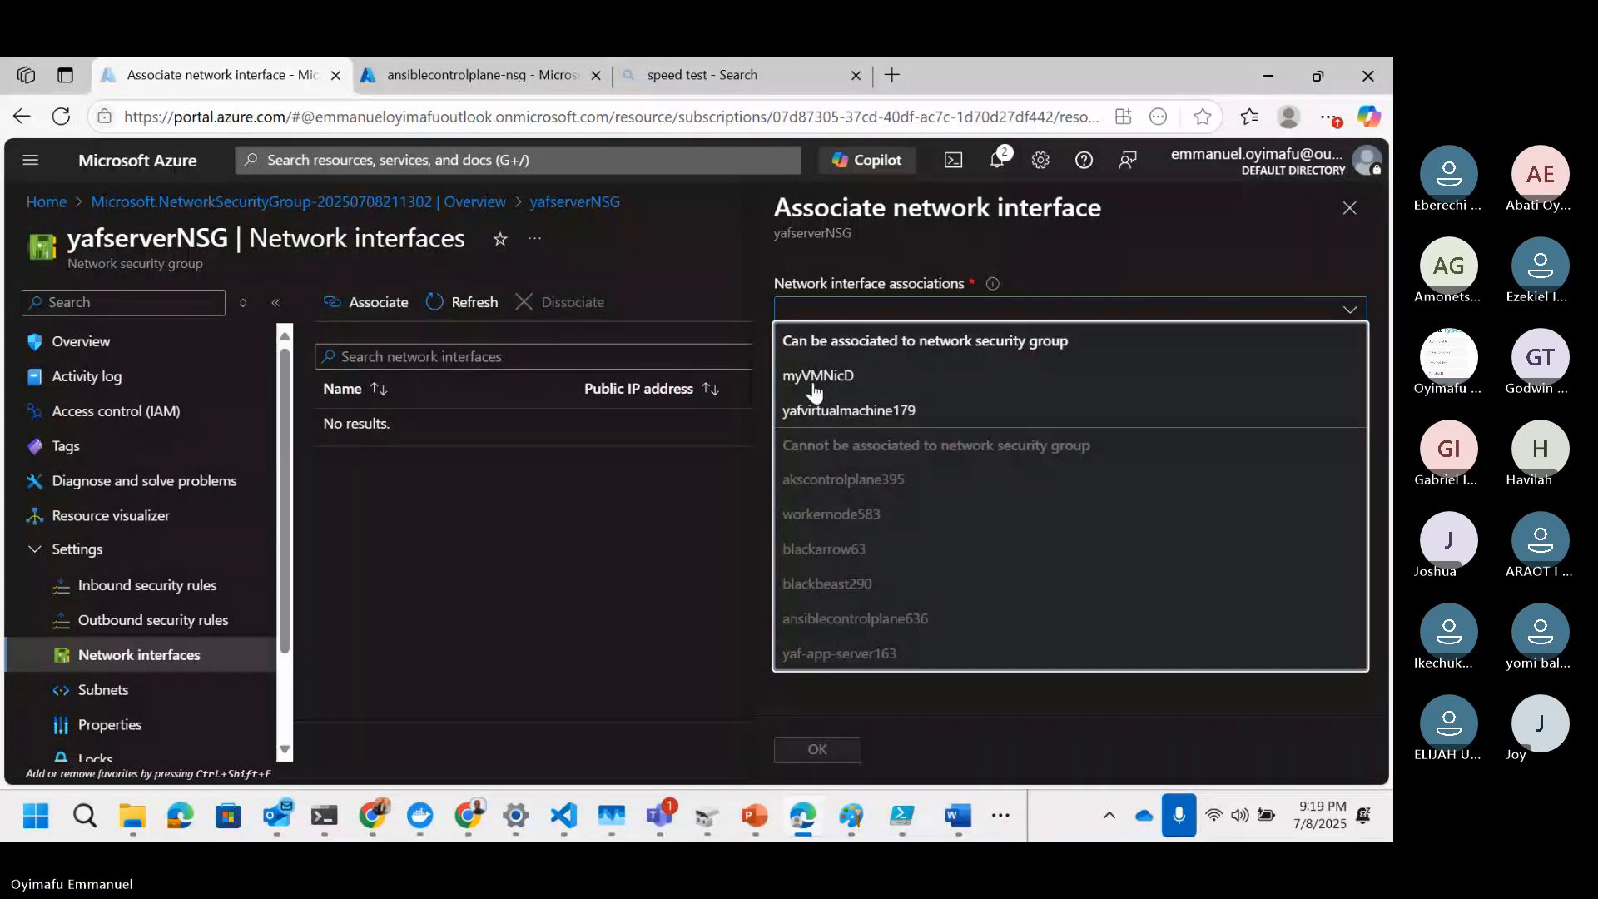
{"action": "left_click", "coordinate": [820, 410]}
{"action": "left_click", "coordinate": [832, 751]}
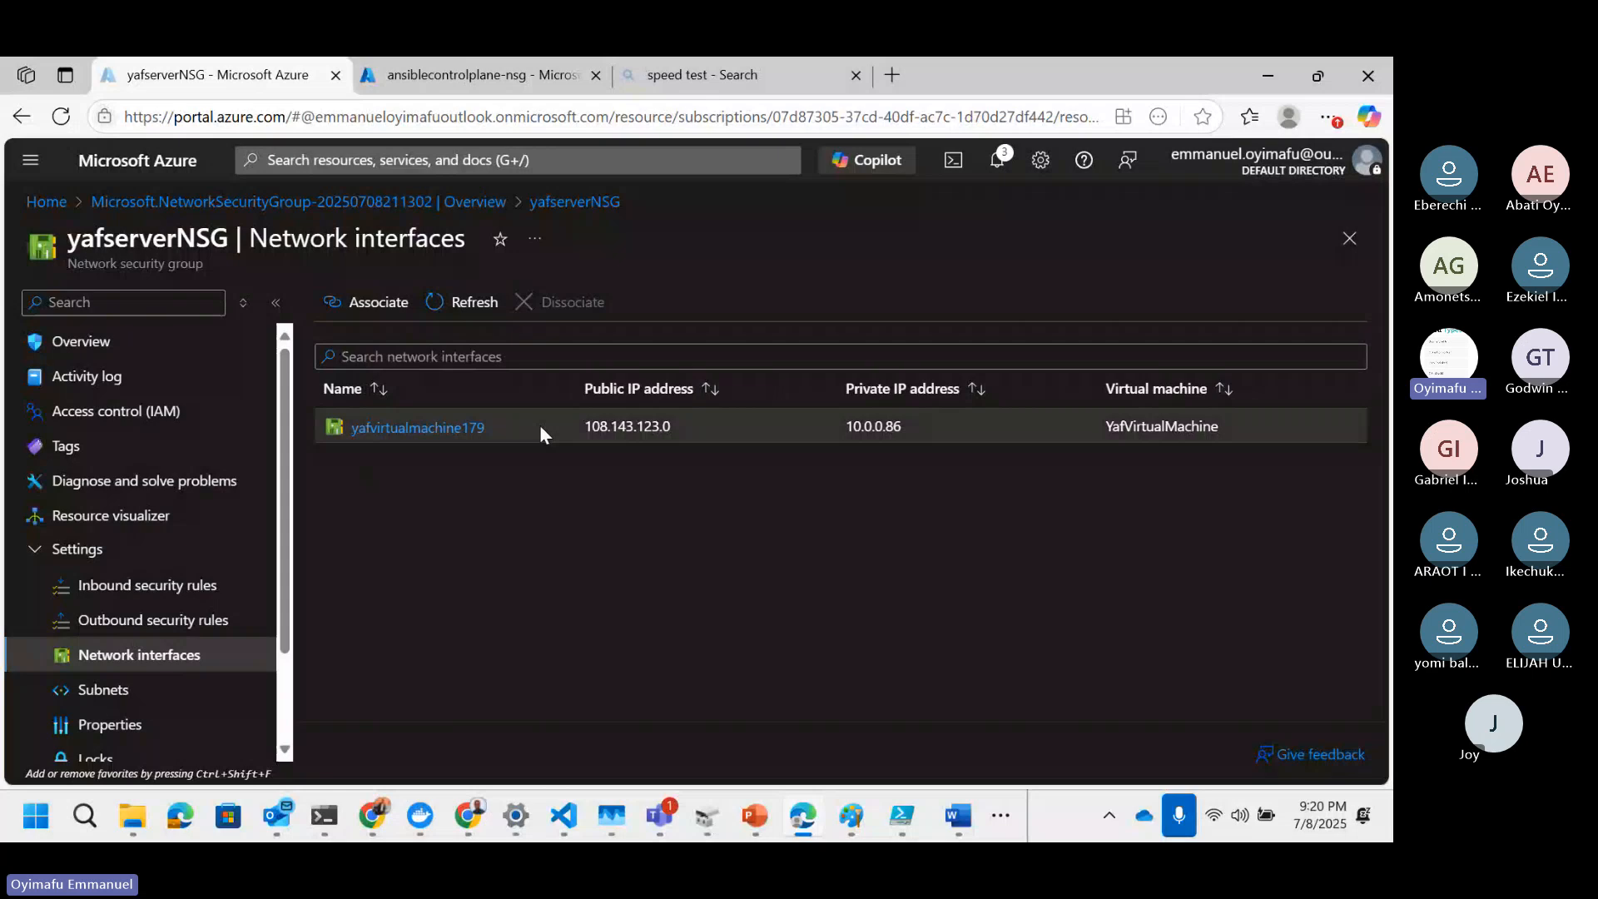
Step: Open YafVirtualMachine's network settings and check which network security group its interface uses
{"action": "left_click", "coordinate": [408, 87]}
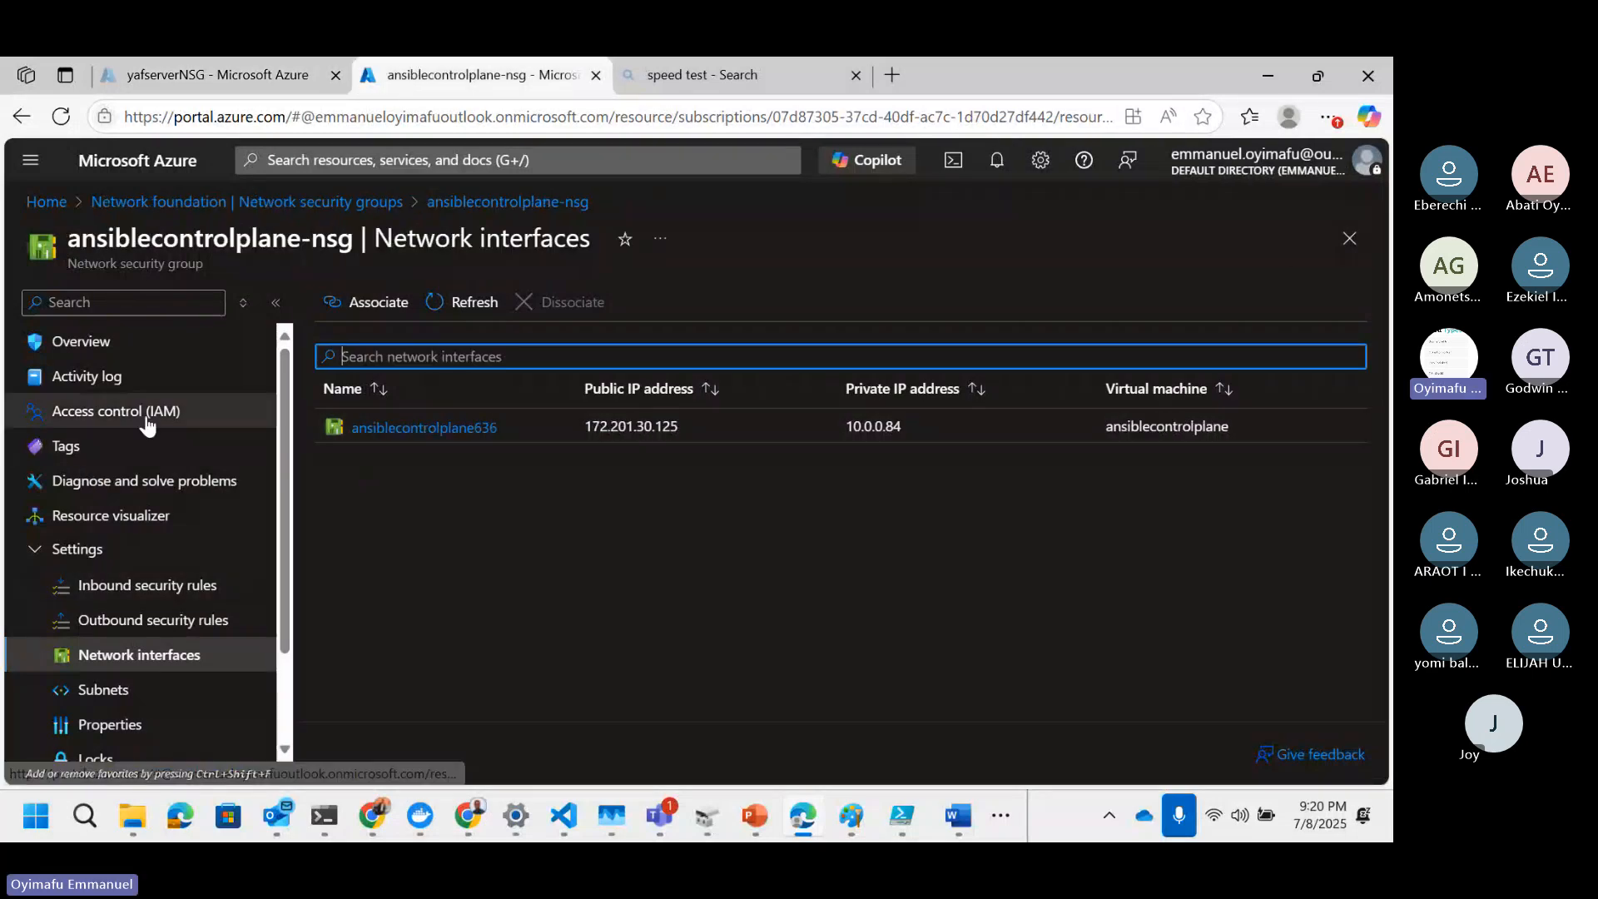
{"action": "left_click", "coordinate": [48, 208]}
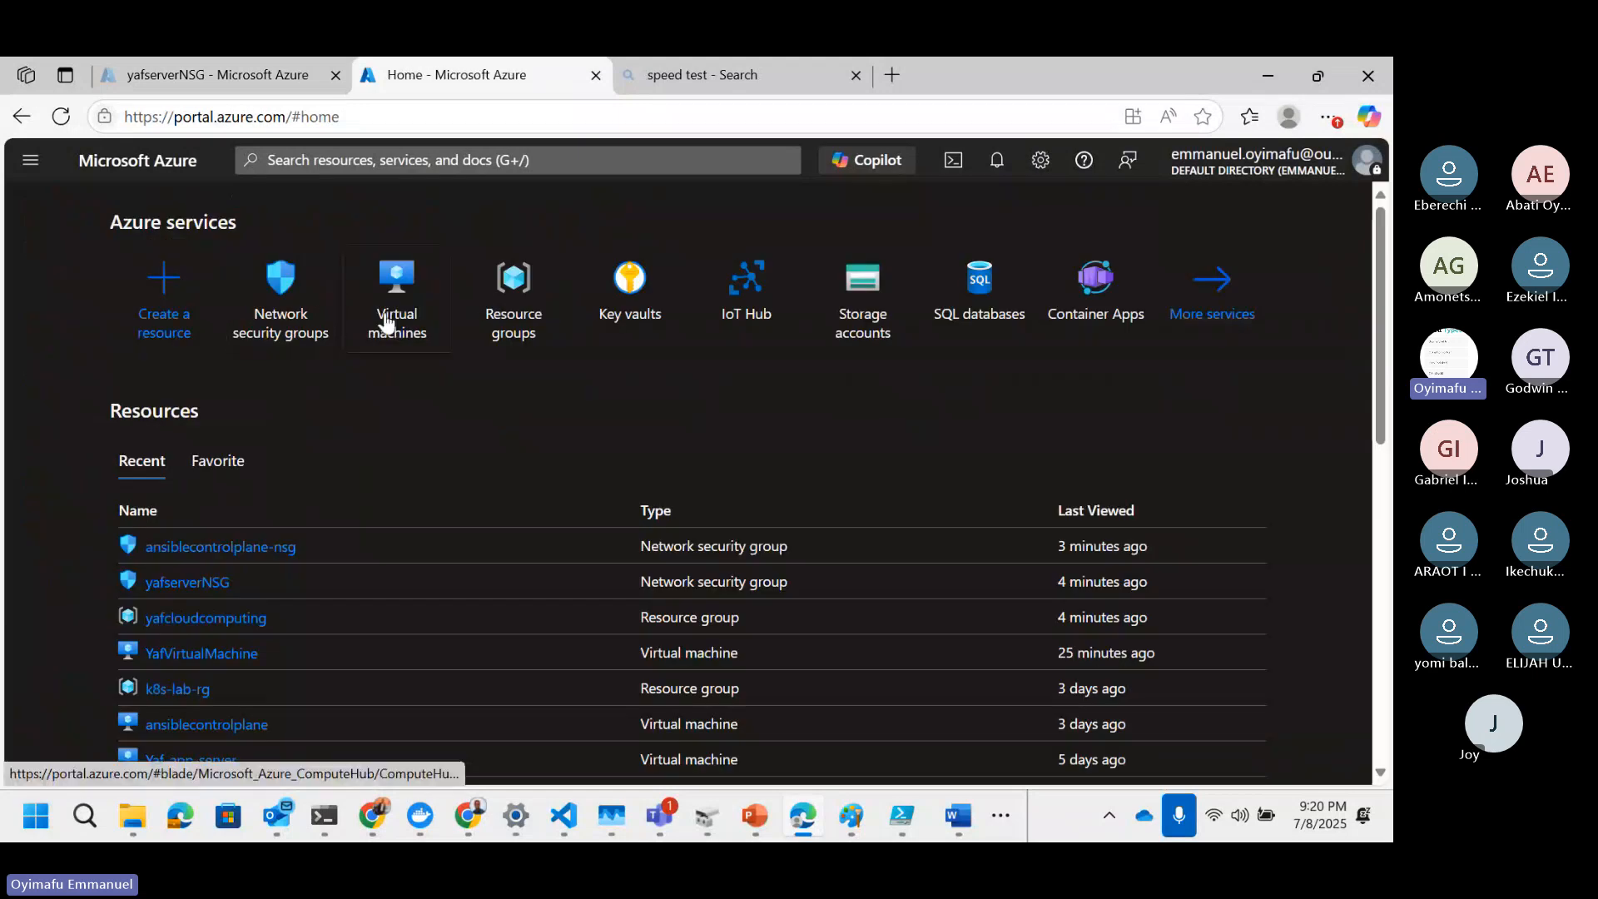
{"action": "left_click", "coordinate": [385, 322]}
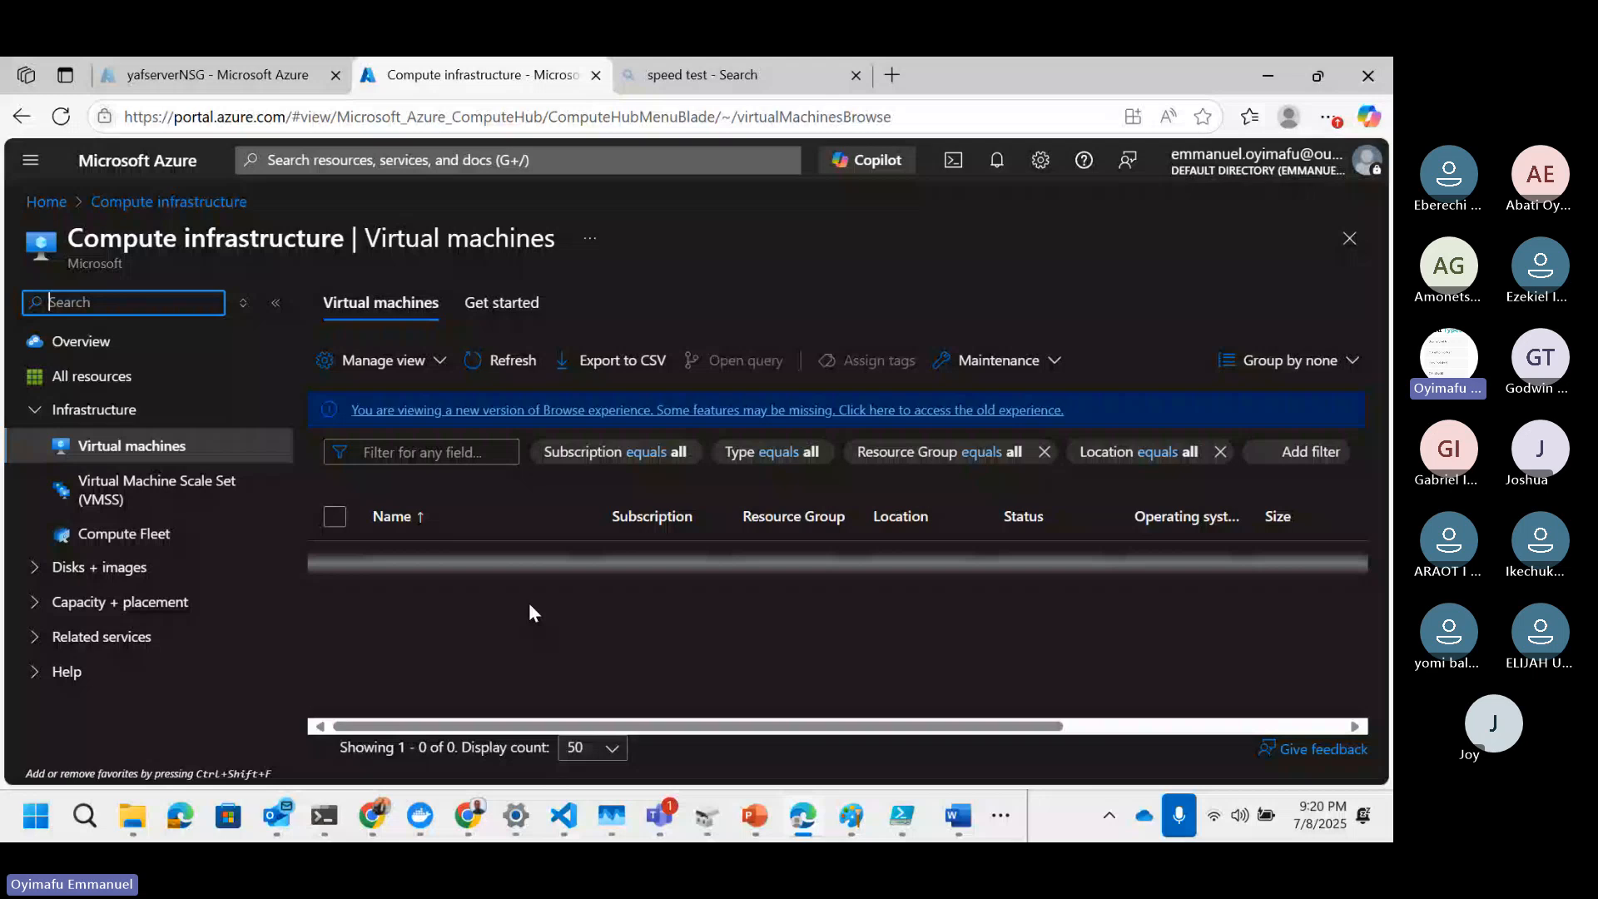
{"action": "scroll", "coordinate": [528, 606], "scroll_direction": "down", "scroll_amount": 3}
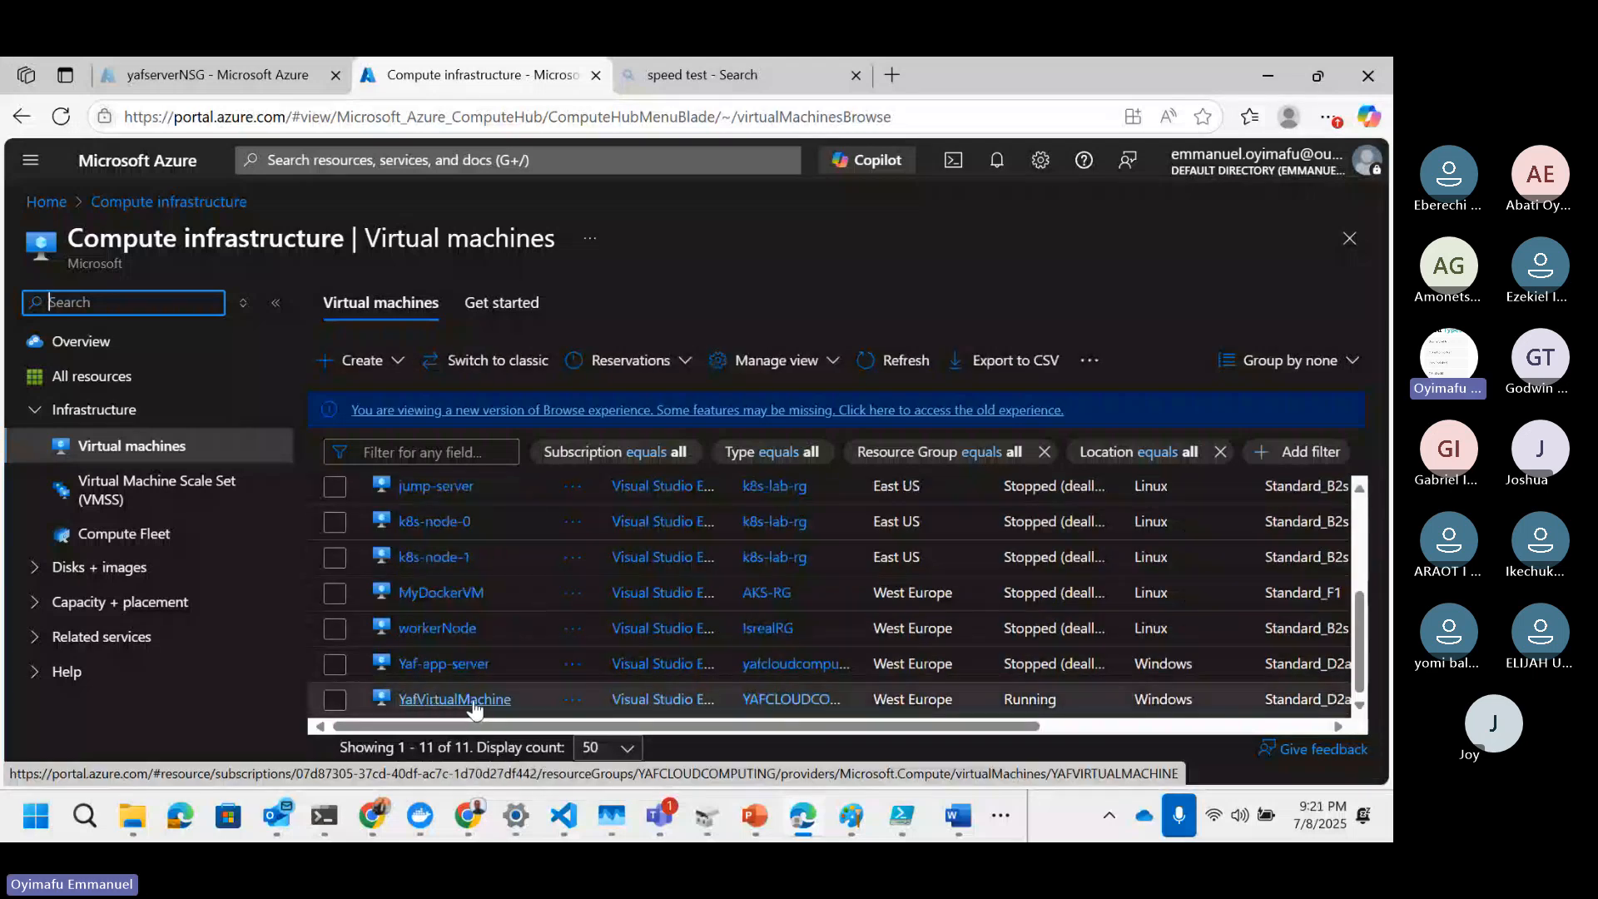
{"action": "left_click", "coordinate": [455, 699]}
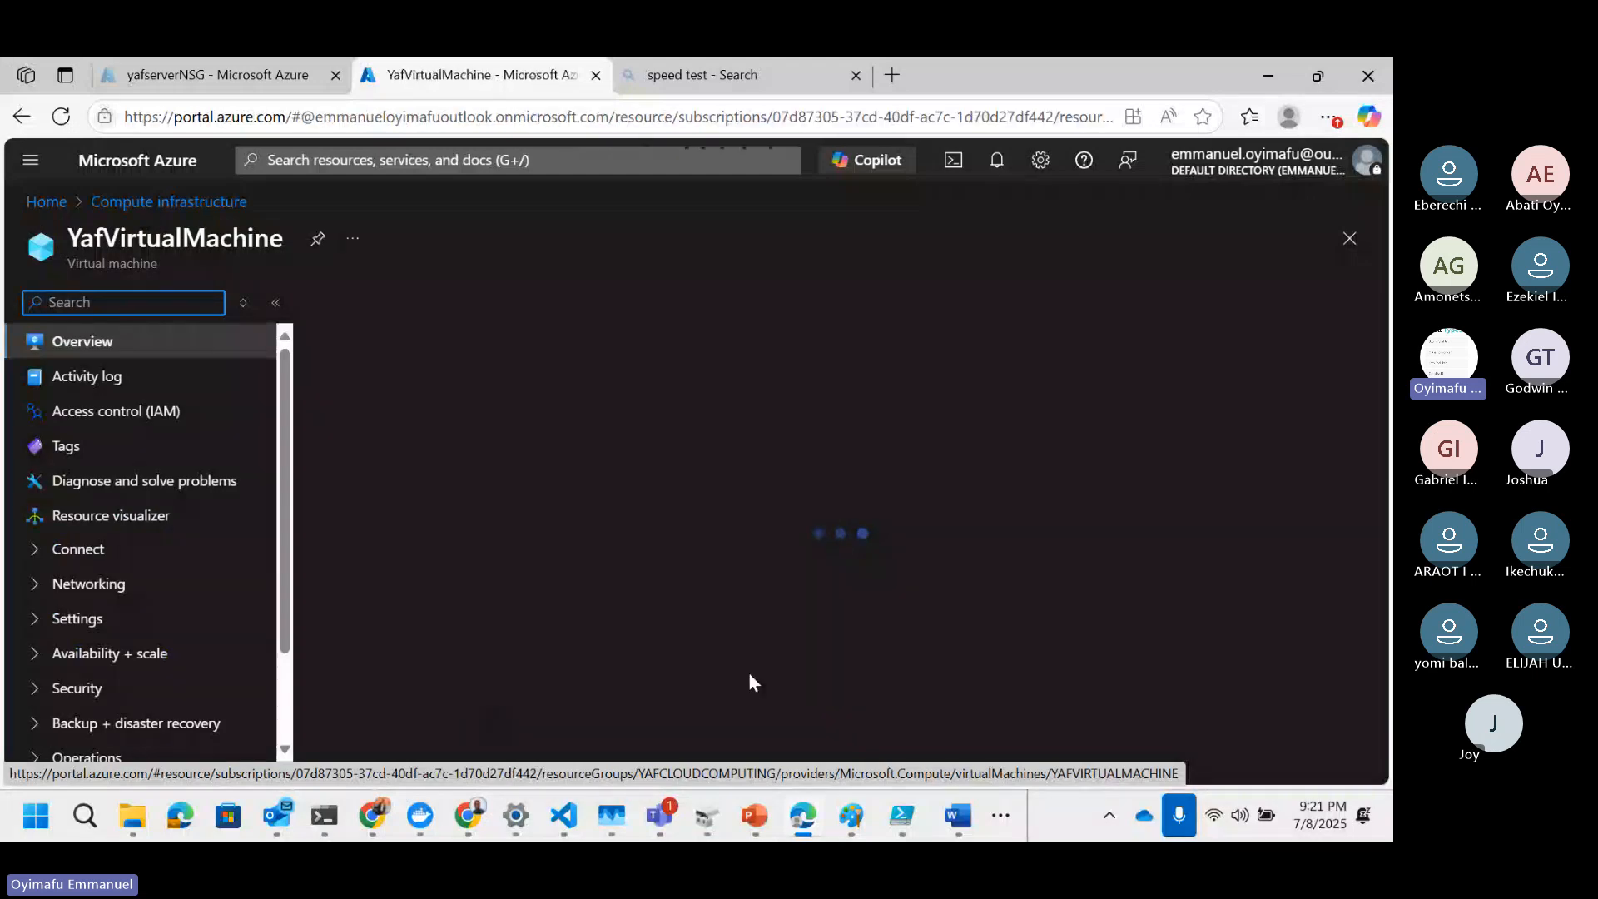
{"action": "scroll", "coordinate": [705, 589], "scroll_direction": "down", "scroll_amount": 1}
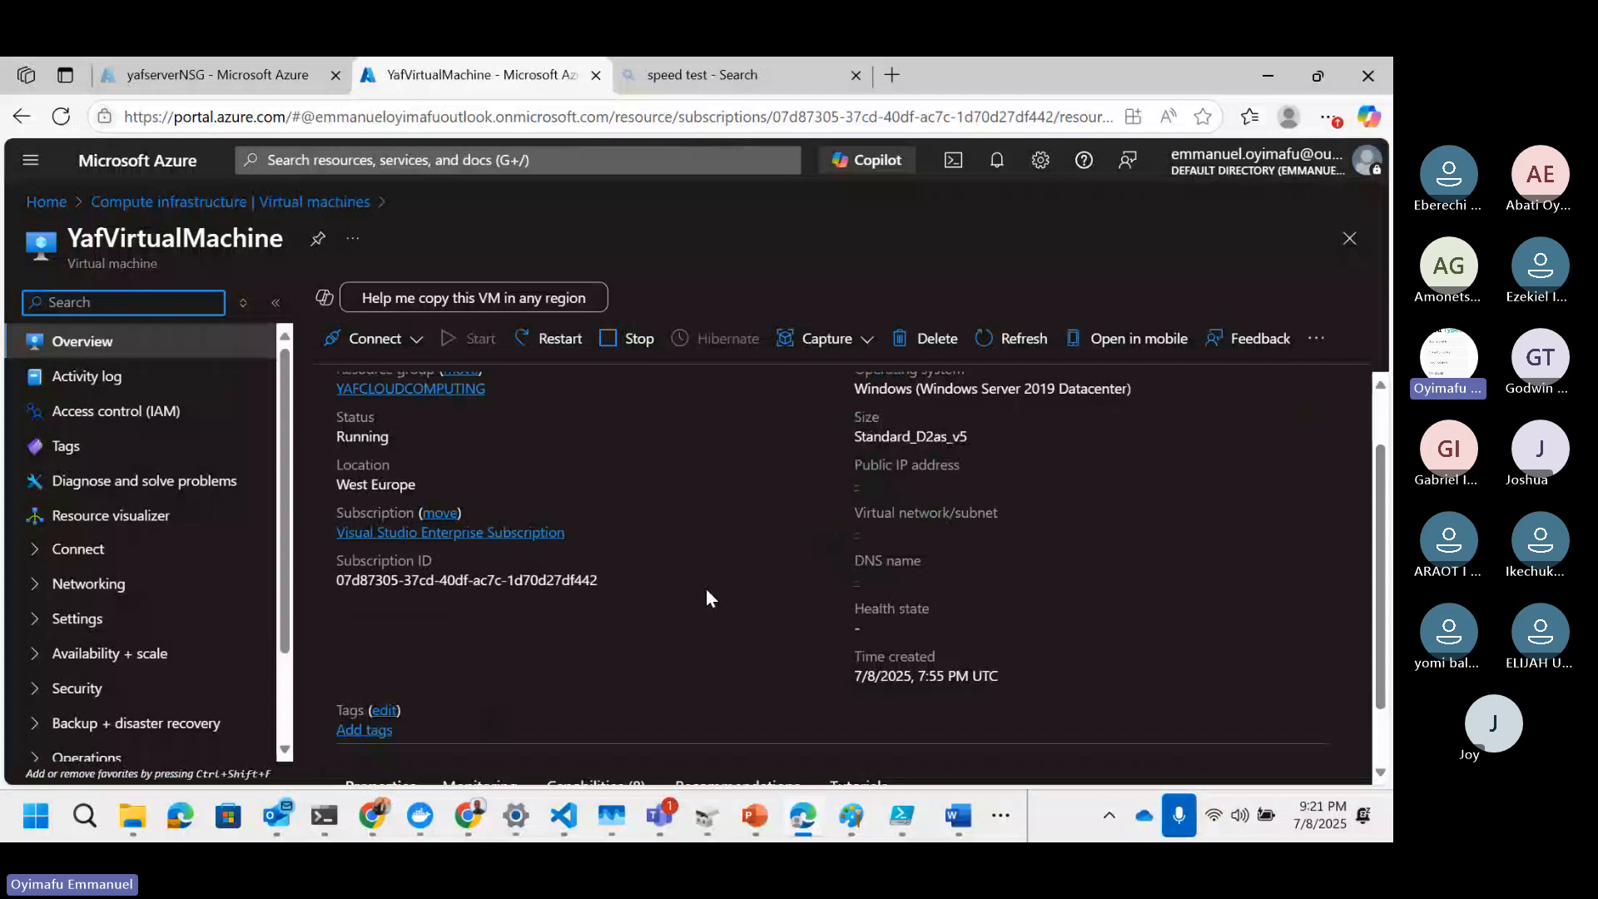
{"action": "scroll", "coordinate": [707, 590], "scroll_direction": "up", "scroll_amount": 1}
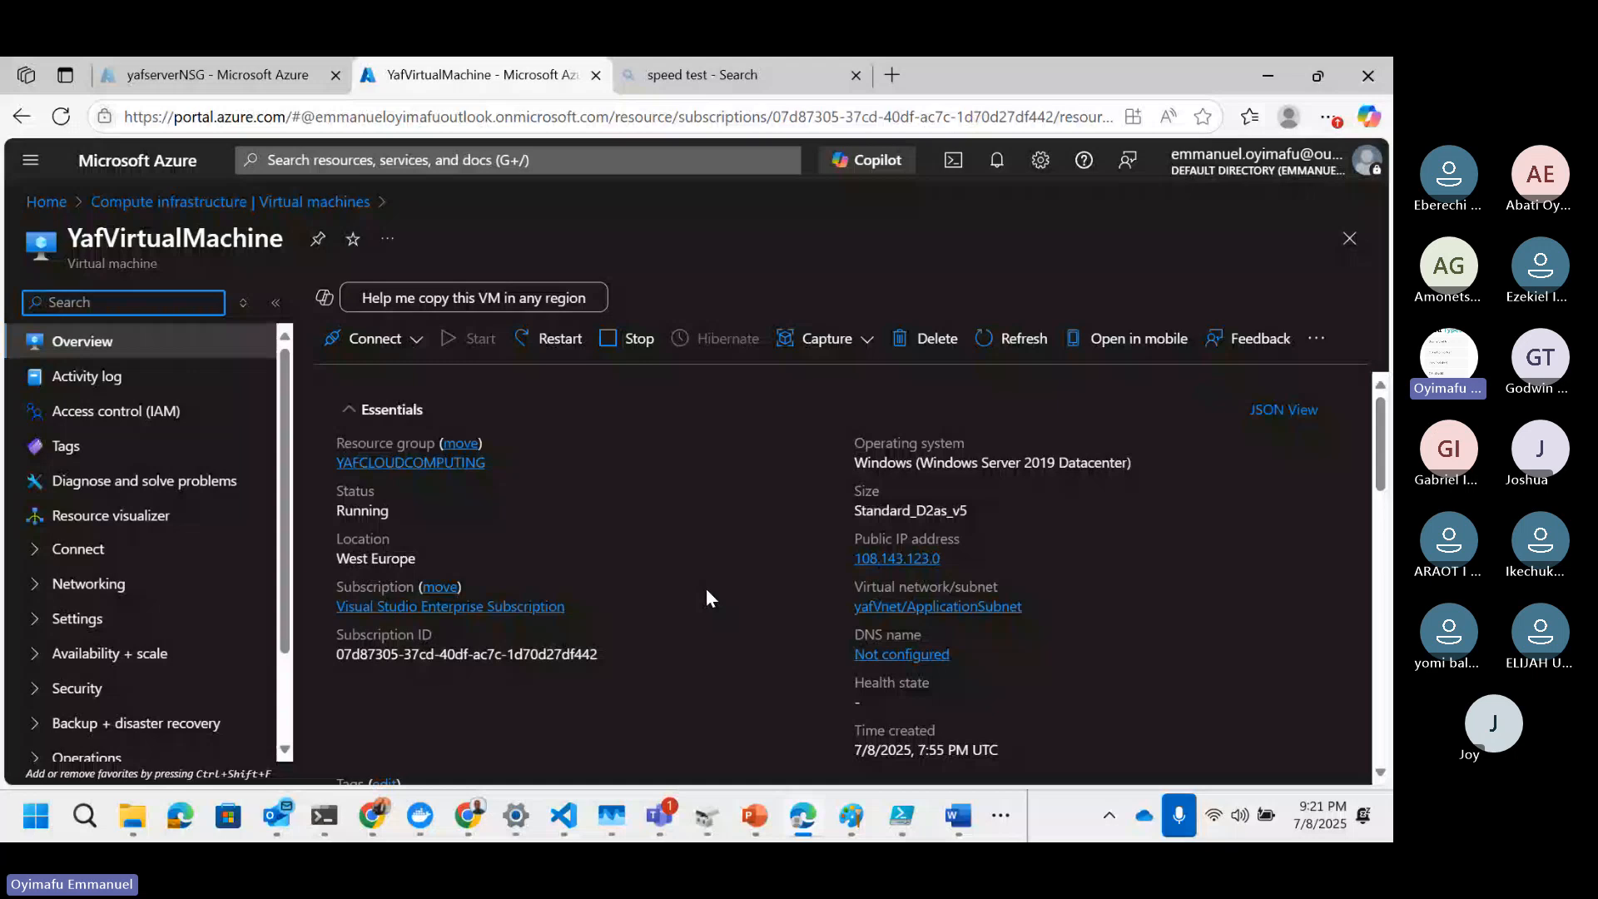
{"action": "scroll", "coordinate": [706, 590], "scroll_direction": "down", "scroll_amount": 1}
{"action": "left_click", "coordinate": [89, 583]}
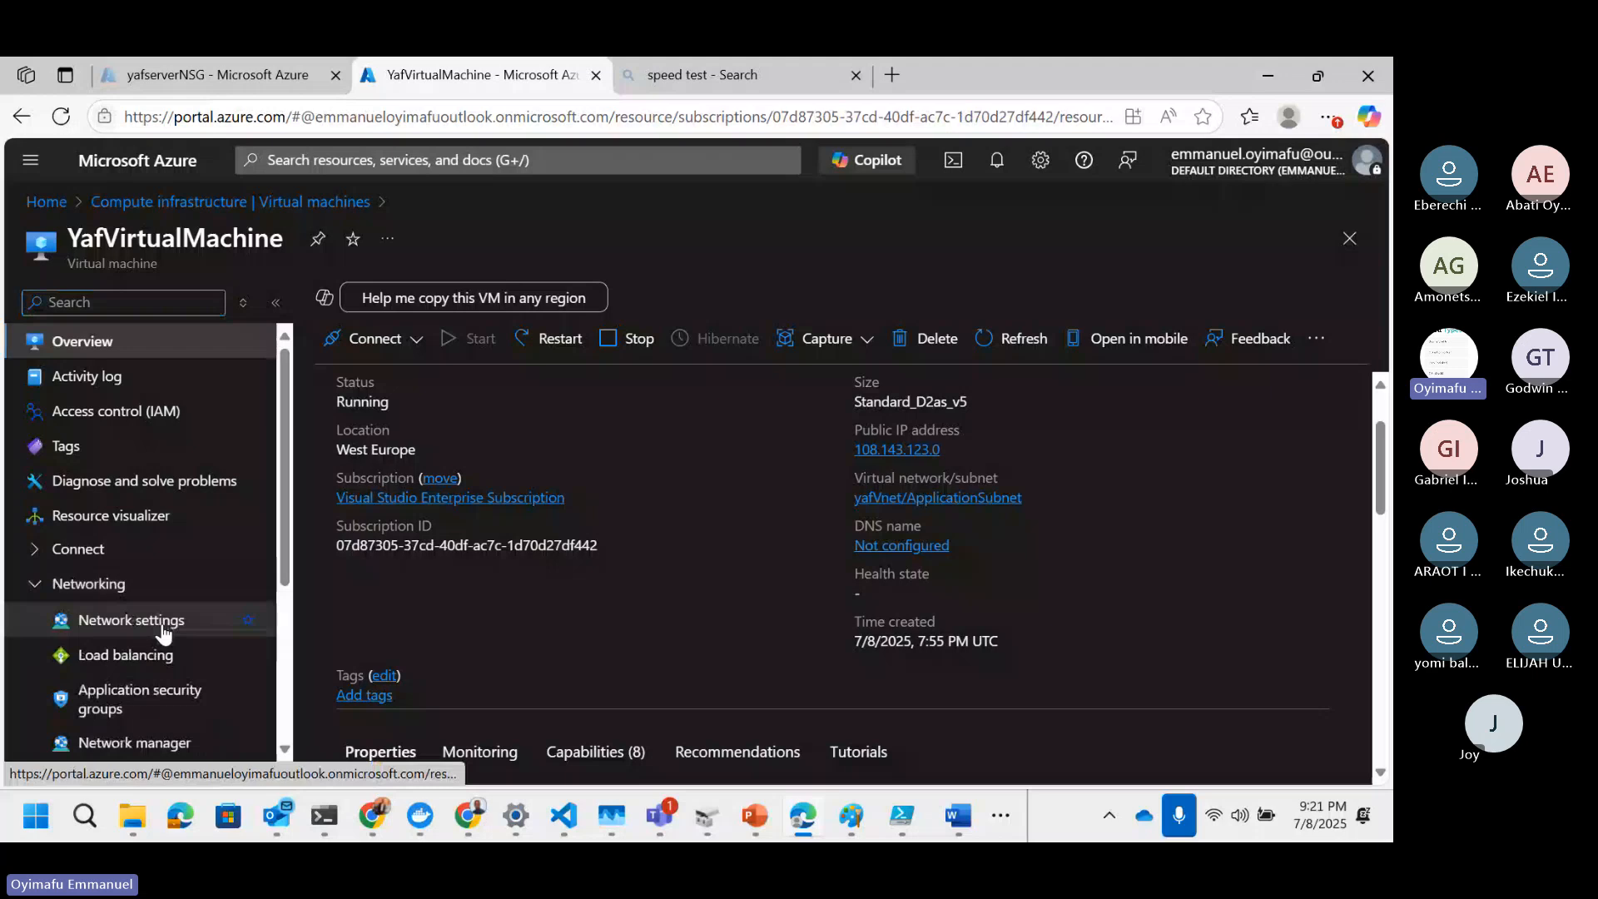
{"action": "left_click", "coordinate": [46, 586]}
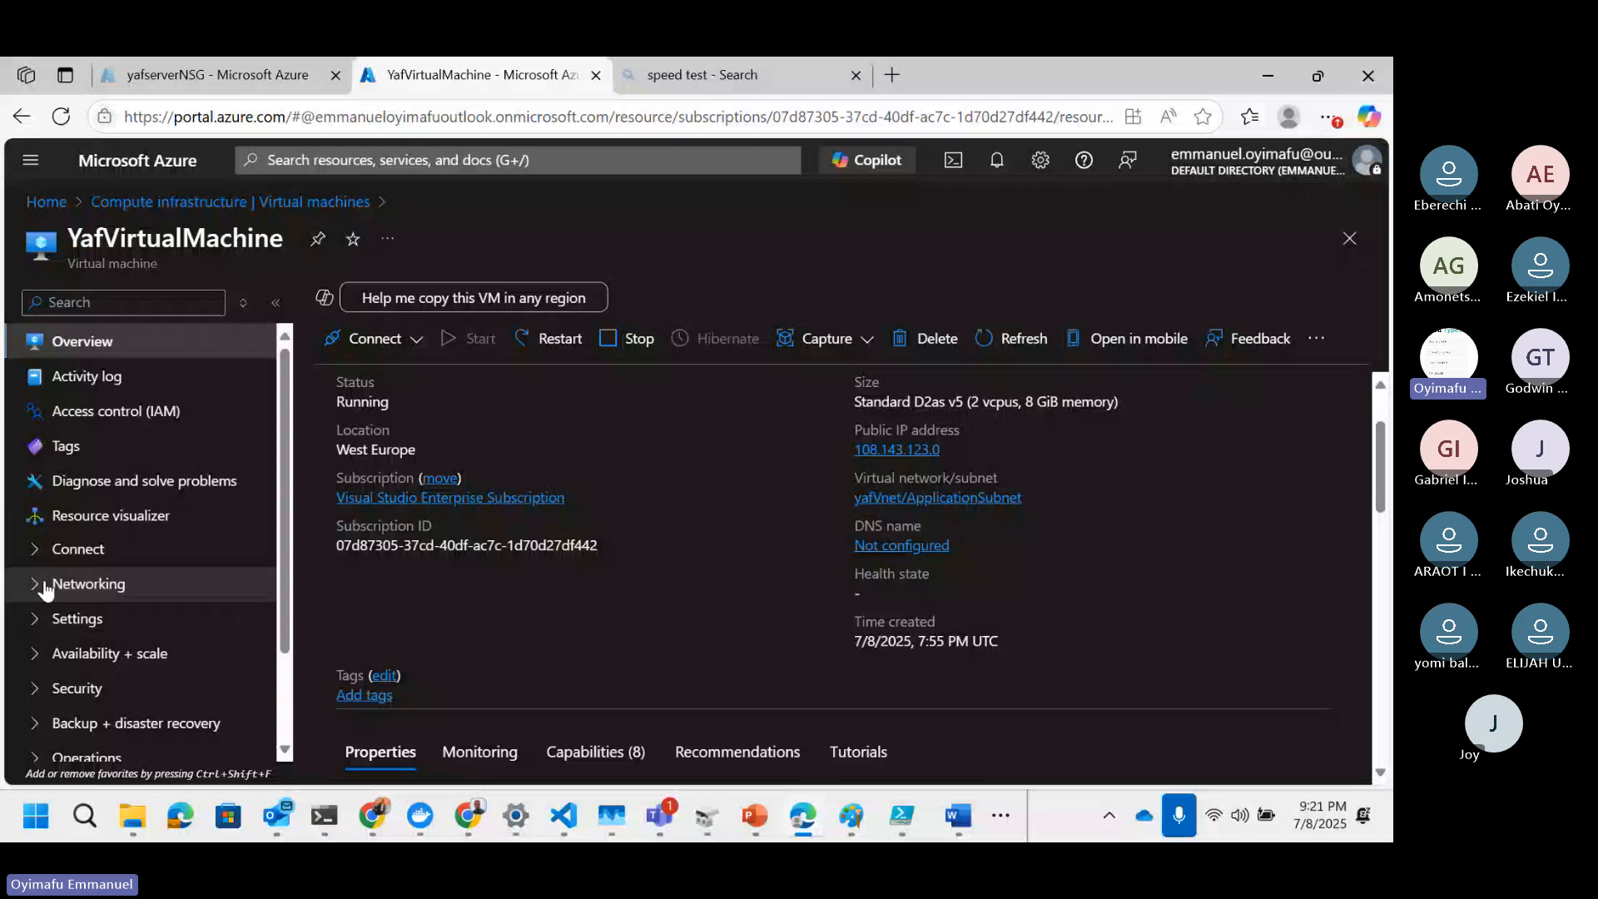
{"action": "left_click", "coordinate": [46, 587]}
{"action": "left_click", "coordinate": [96, 624]}
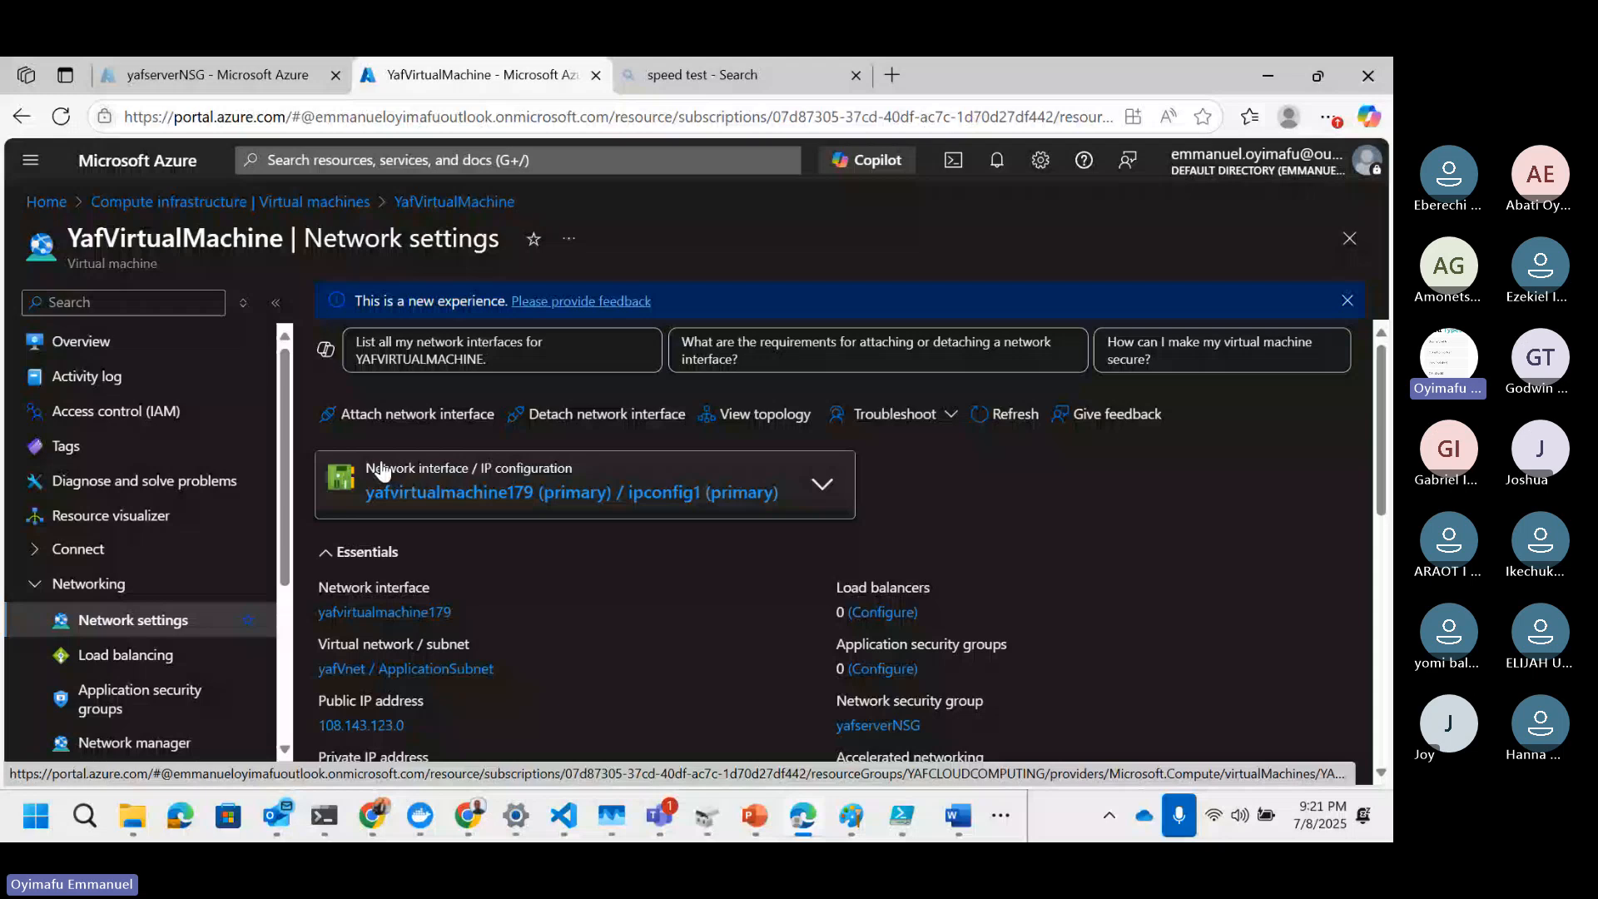
{"action": "scroll", "coordinate": [382, 471], "scroll_direction": "down", "scroll_amount": 1}
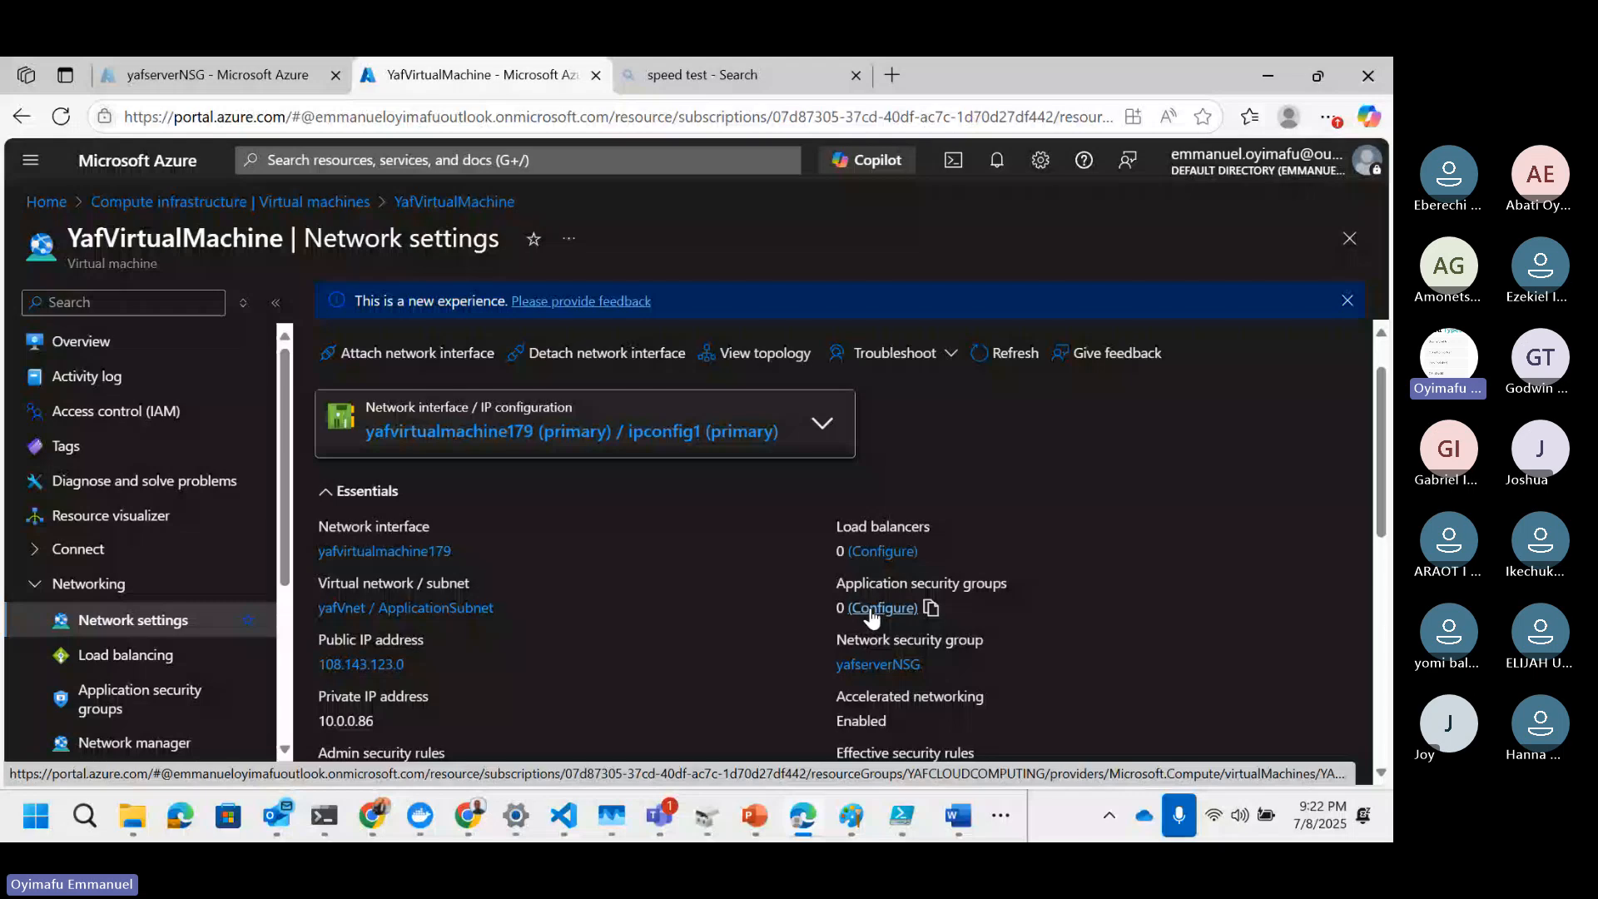
Step: Open yafserverNSG's inbound security rules and start adding a new inbound rule
{"action": "left_click", "coordinate": [206, 74]}
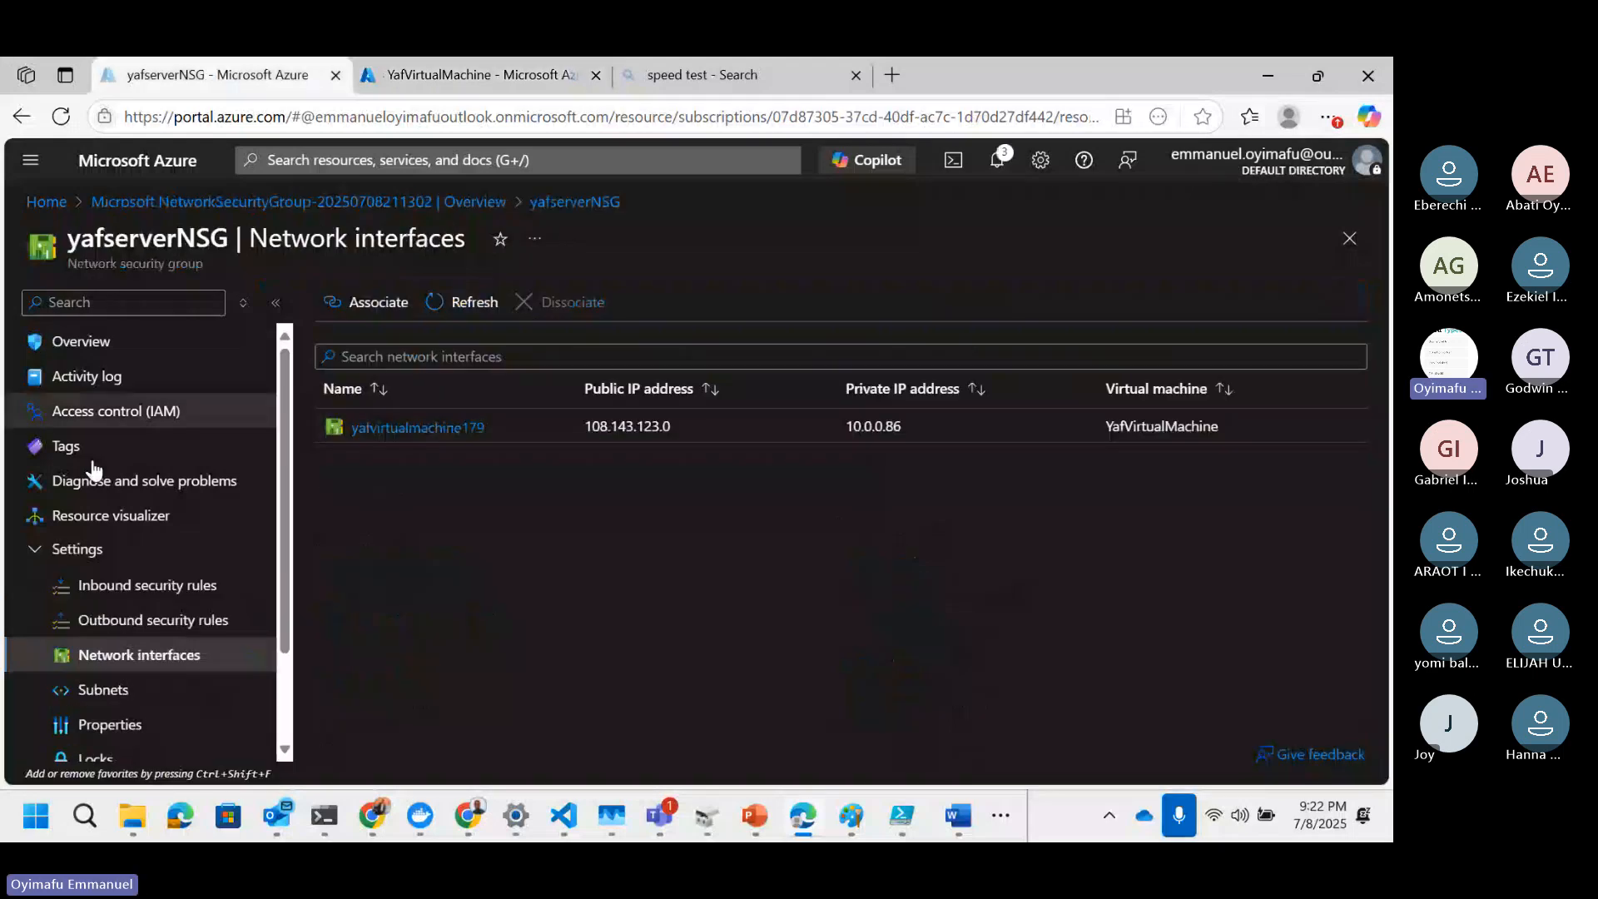
{"action": "left_click", "coordinate": [127, 589]}
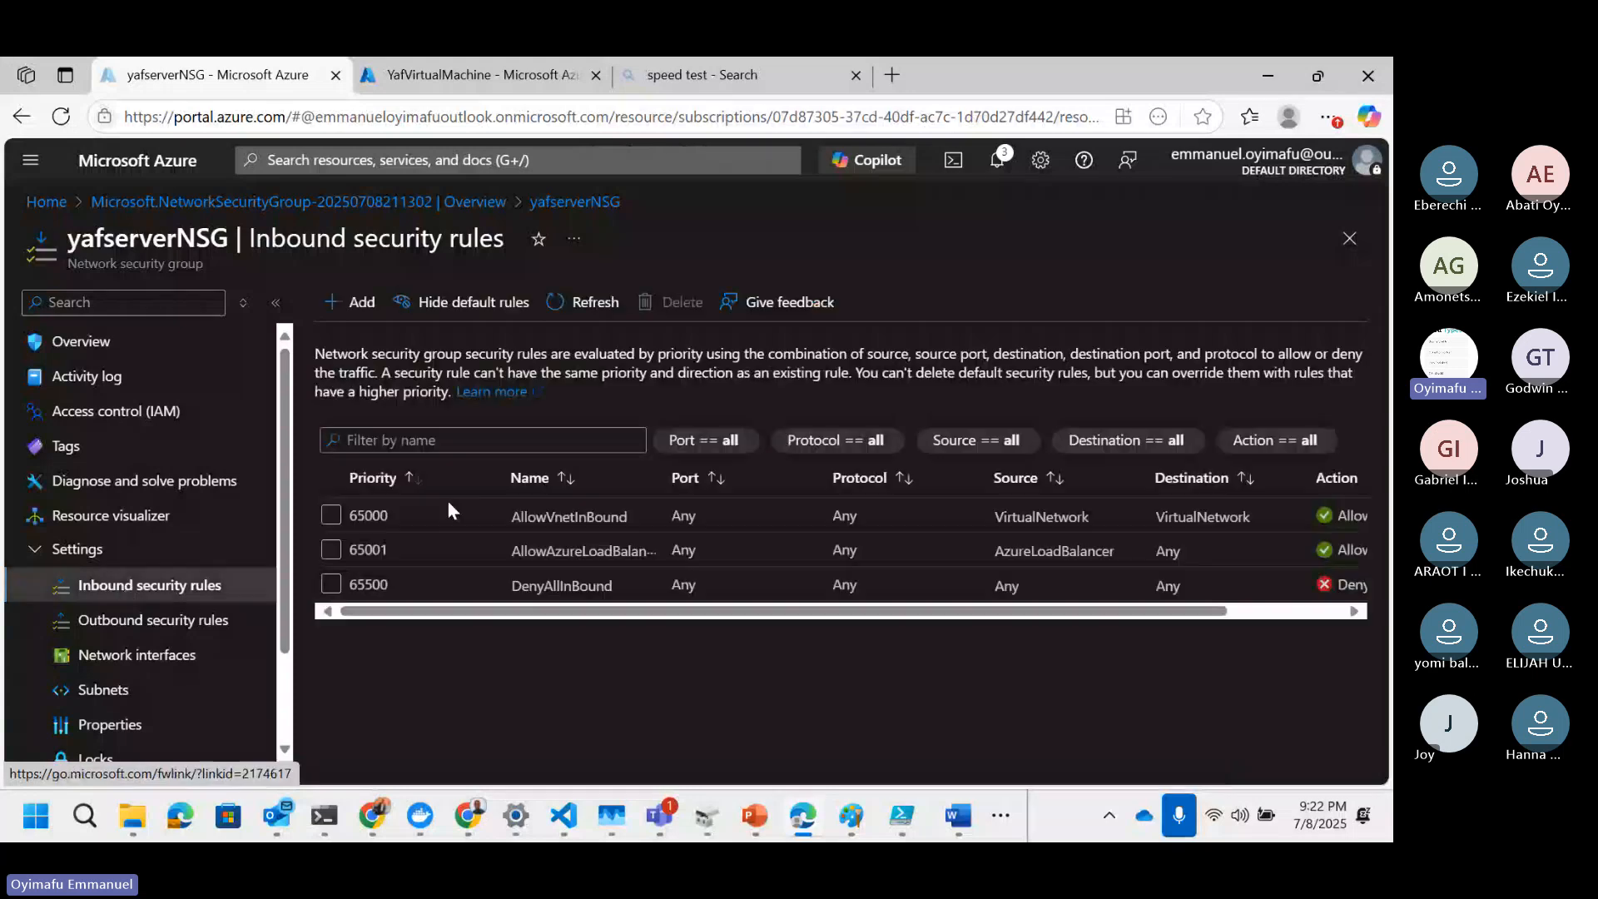
{"action": "left_click", "coordinate": [34, 551]}
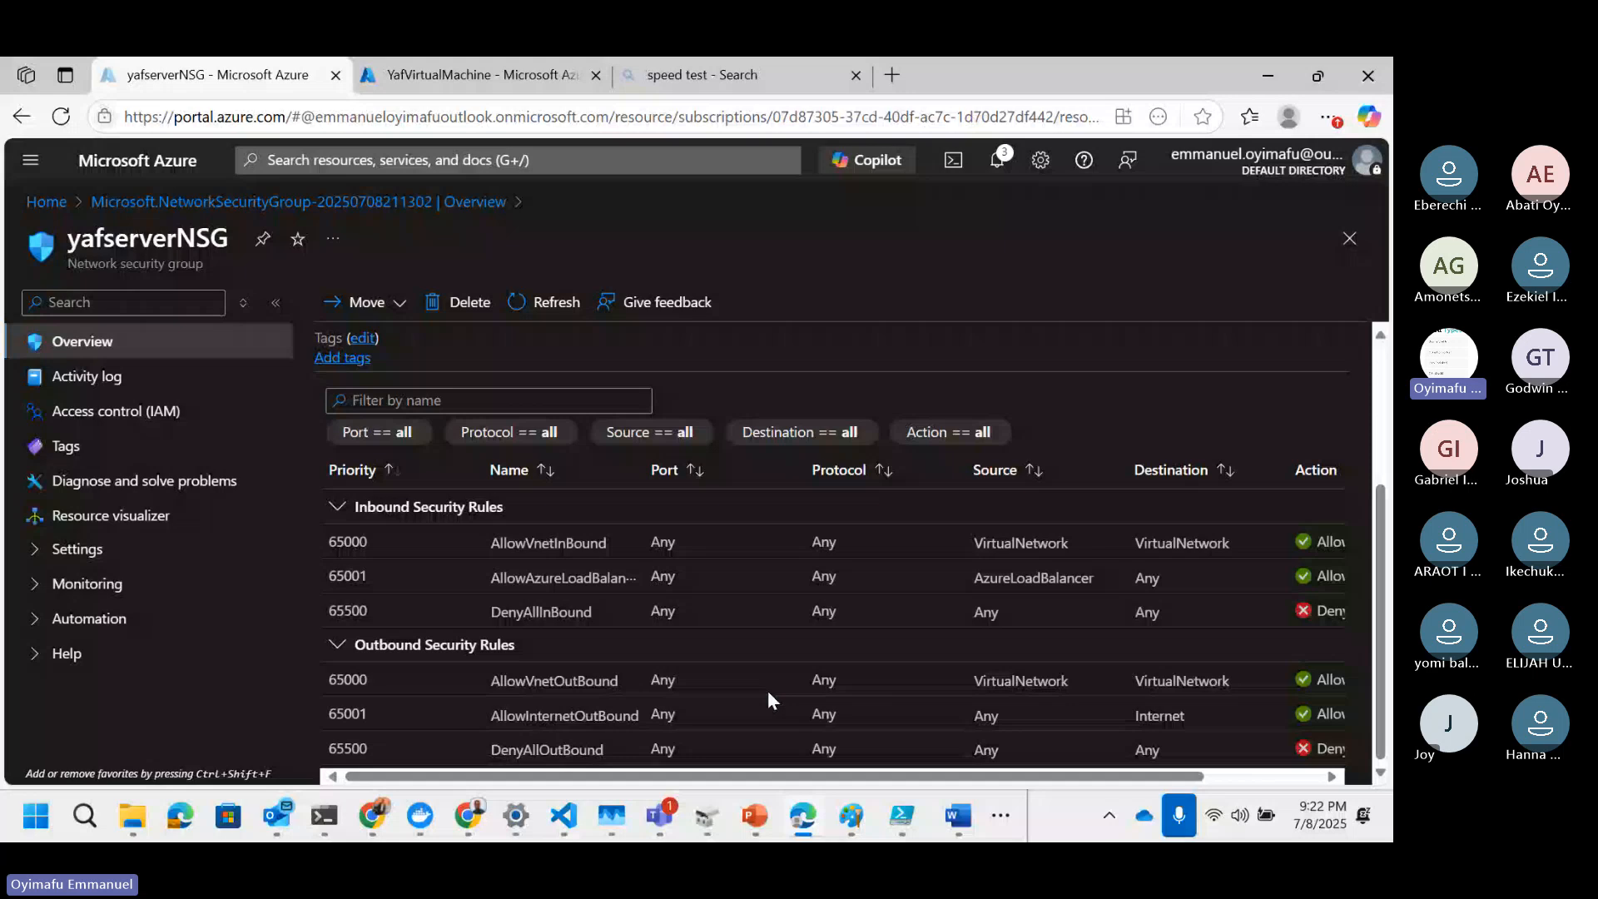
{"action": "left_click", "coordinate": [76, 548]}
{"action": "left_click", "coordinate": [108, 585]}
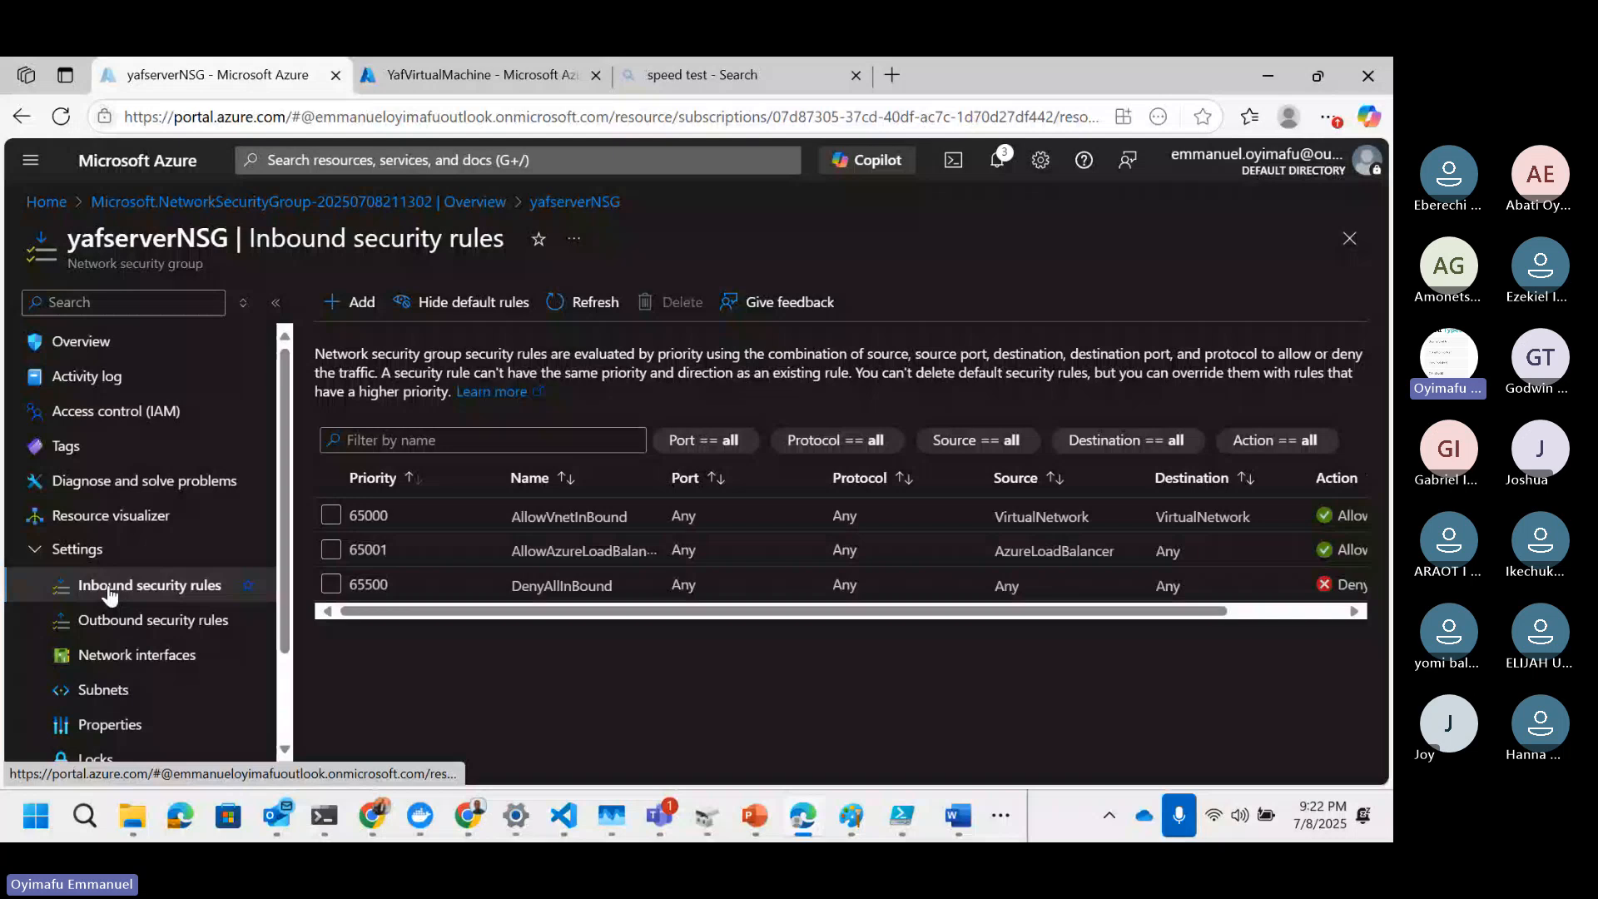
{"action": "left_click", "coordinate": [358, 303]}
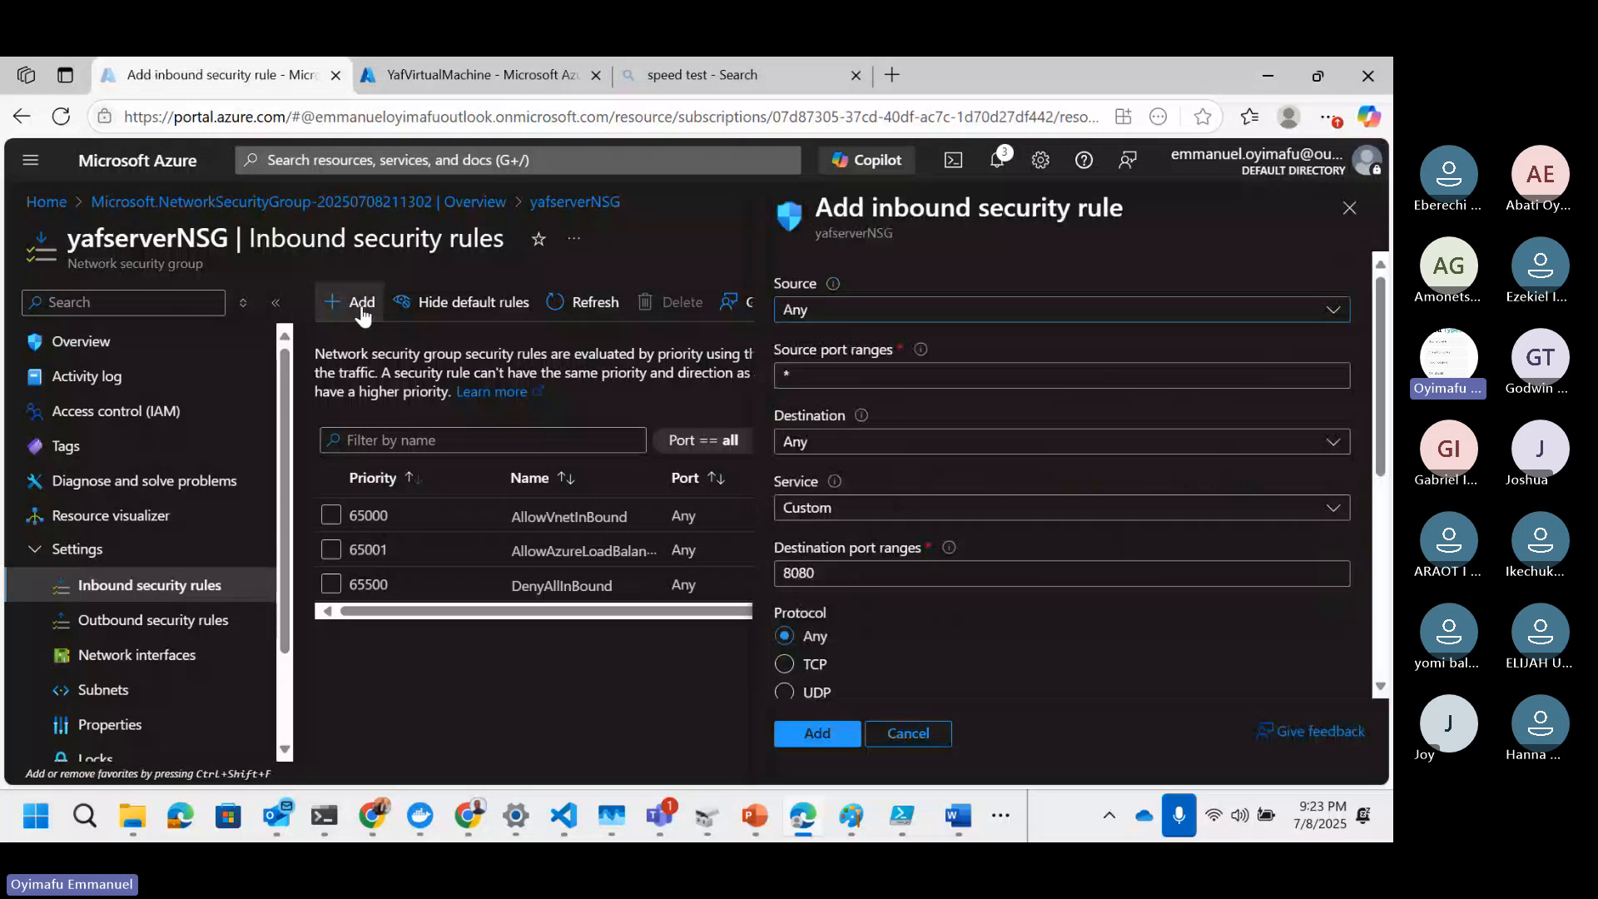
Step: Set the new inbound rule's service to RDP, keeping source and destination as Any
{"action": "left_click", "coordinate": [1022, 313]}
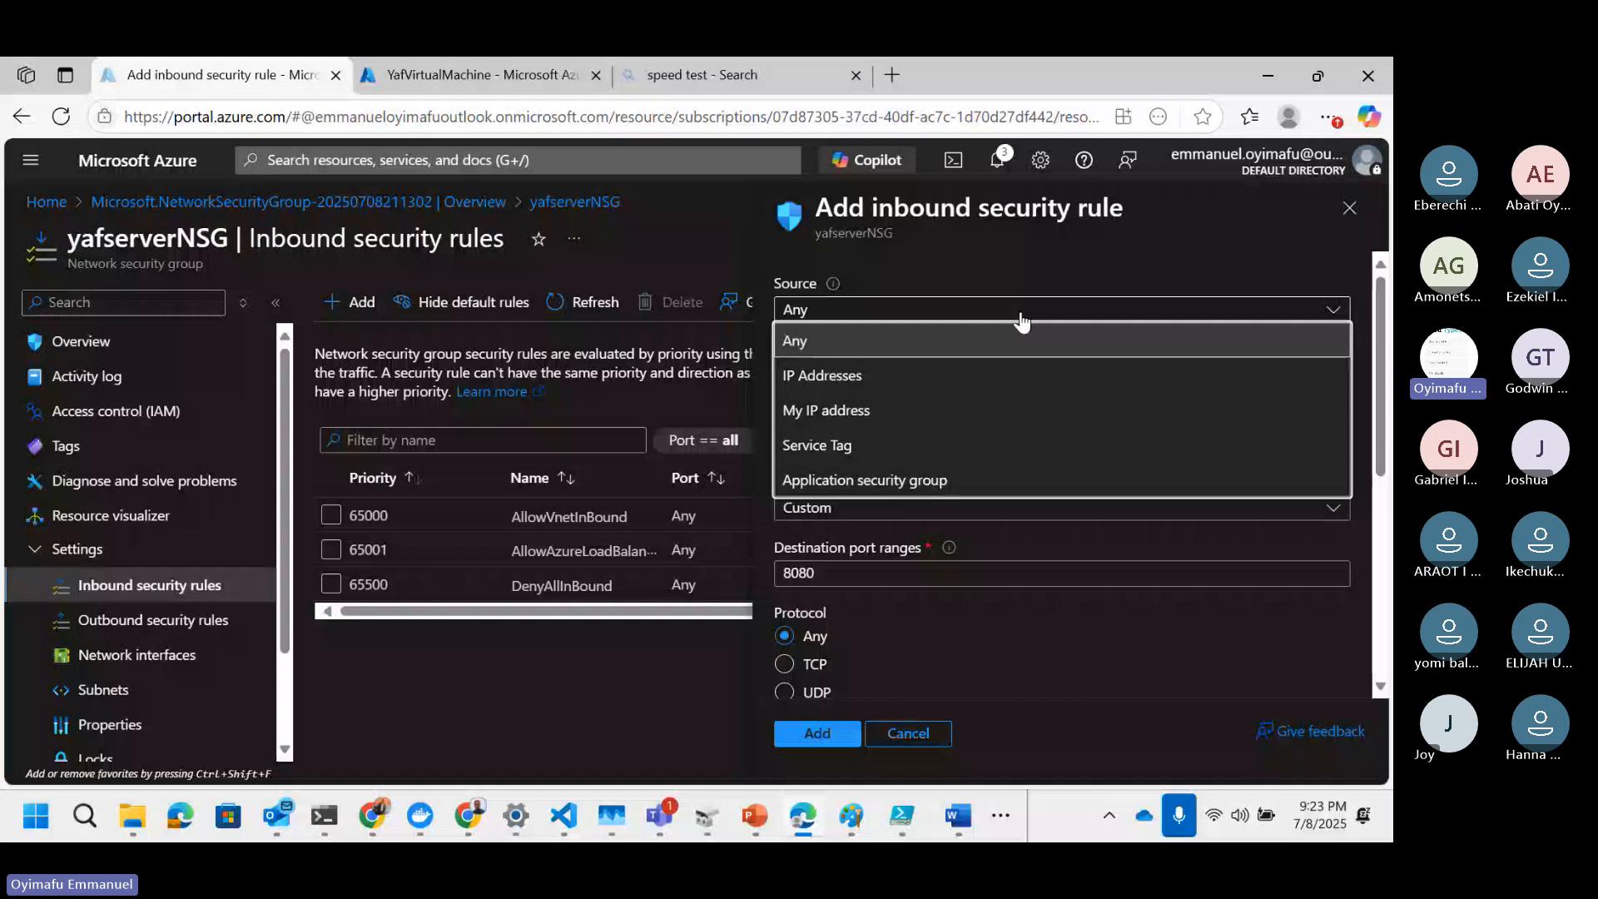
{"action": "left_click", "coordinate": [1020, 315]}
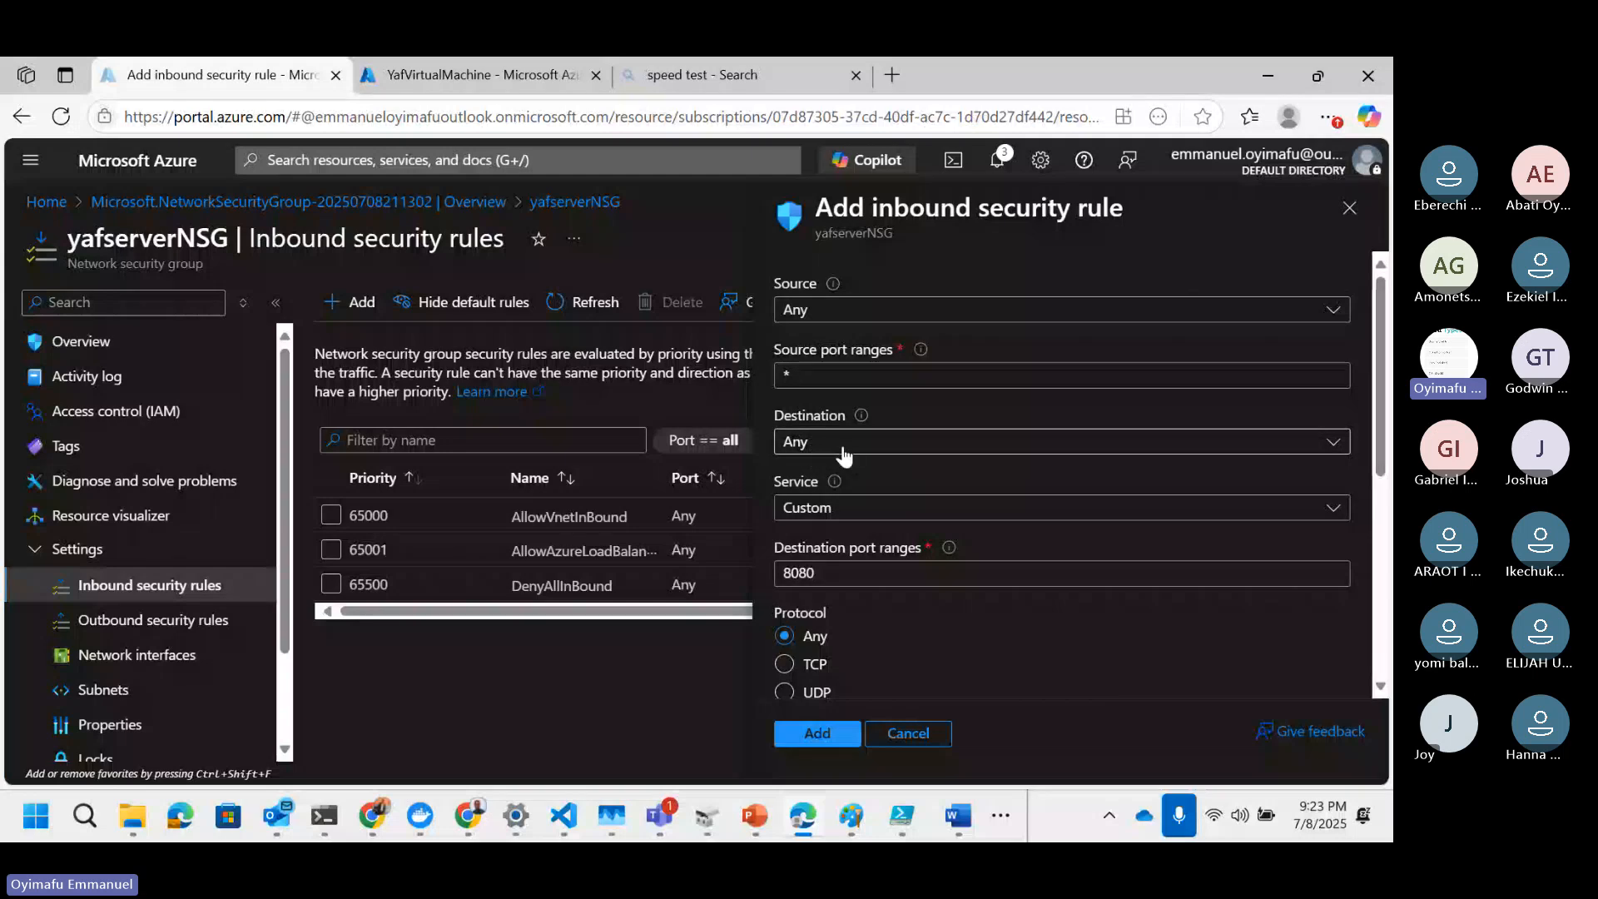
{"action": "left_click", "coordinate": [831, 504]}
{"action": "scroll", "coordinate": [819, 433], "scroll_direction": "down", "scroll_amount": 10}
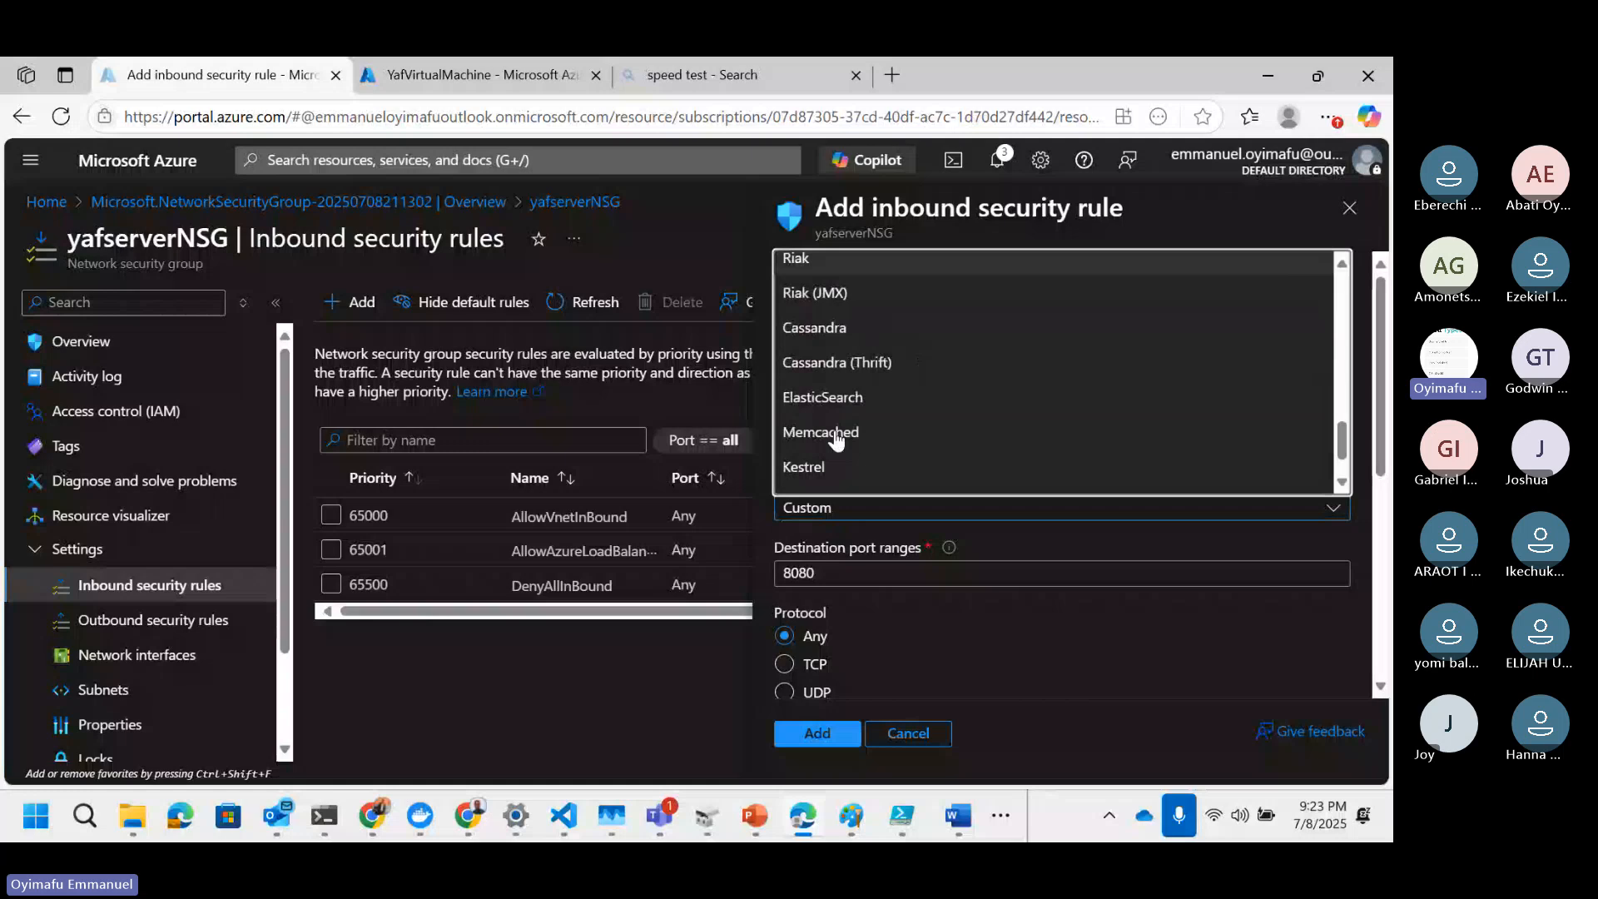
{"action": "scroll", "coordinate": [837, 441], "scroll_direction": "down", "scroll_amount": 1}
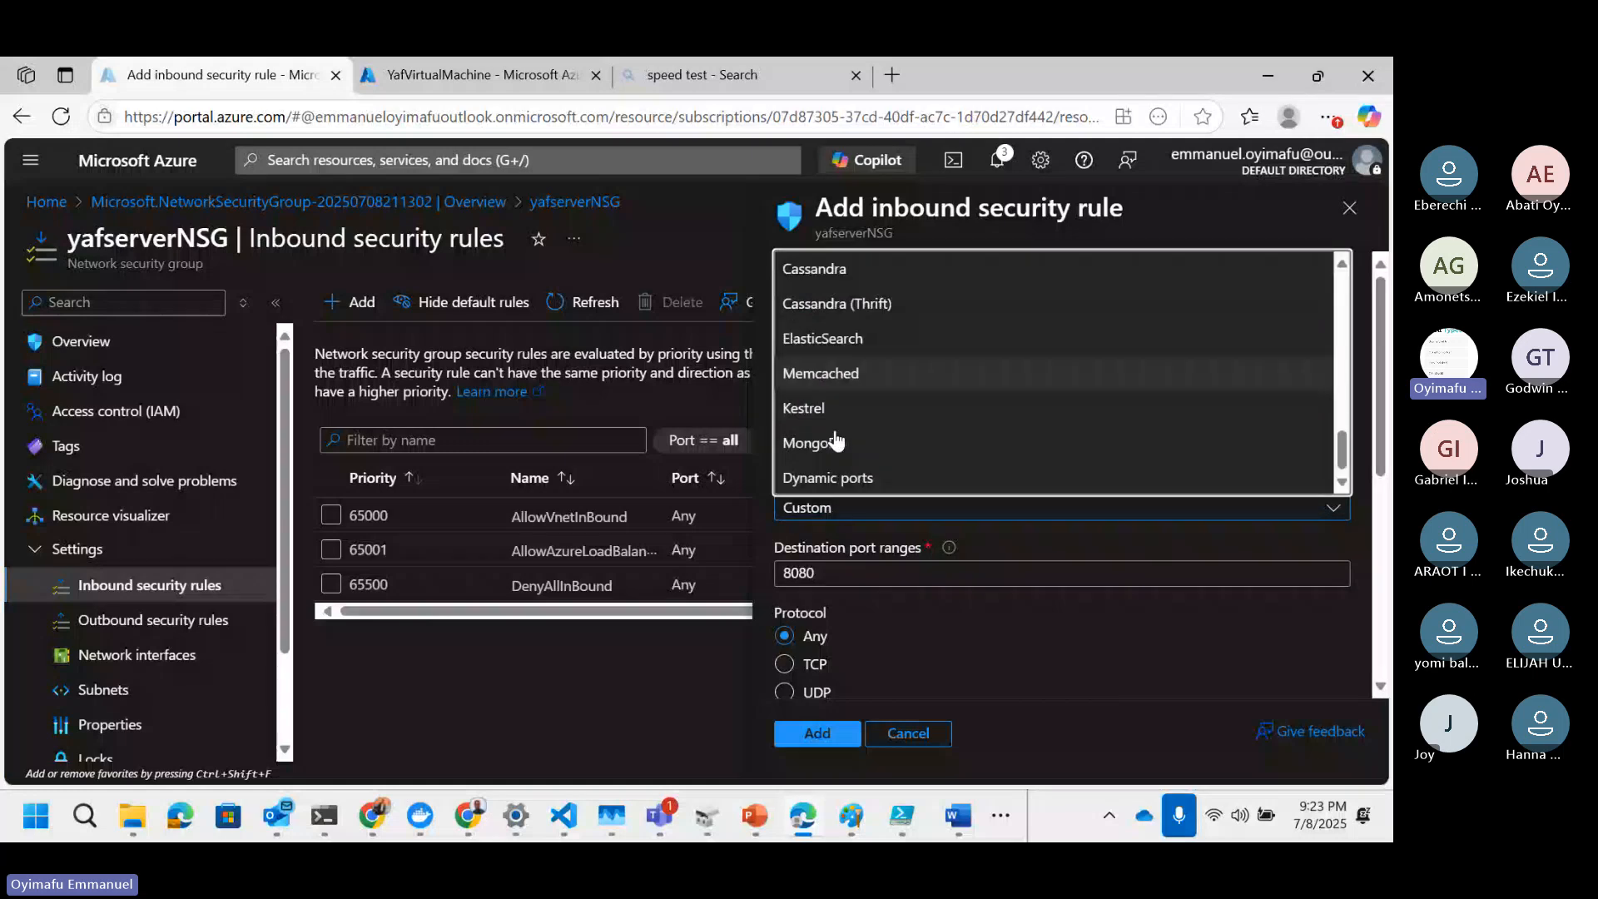
{"action": "scroll", "coordinate": [836, 441], "scroll_direction": "up", "scroll_amount": 3}
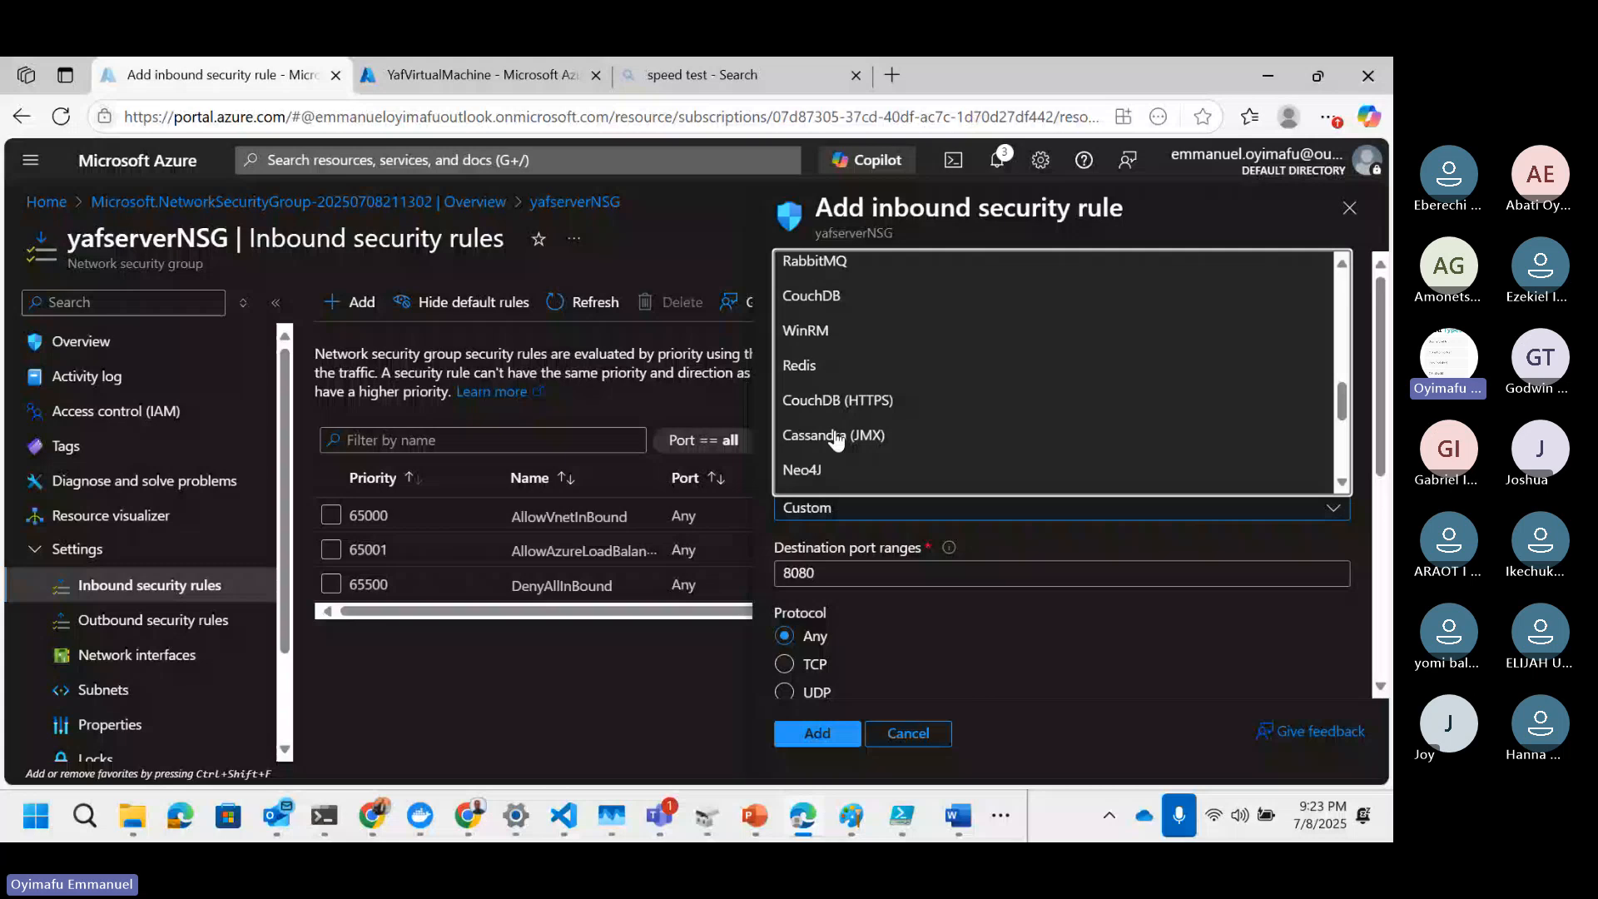
{"action": "scroll", "coordinate": [836, 440], "scroll_direction": "up", "scroll_amount": 10}
{"action": "left_click", "coordinate": [807, 265]}
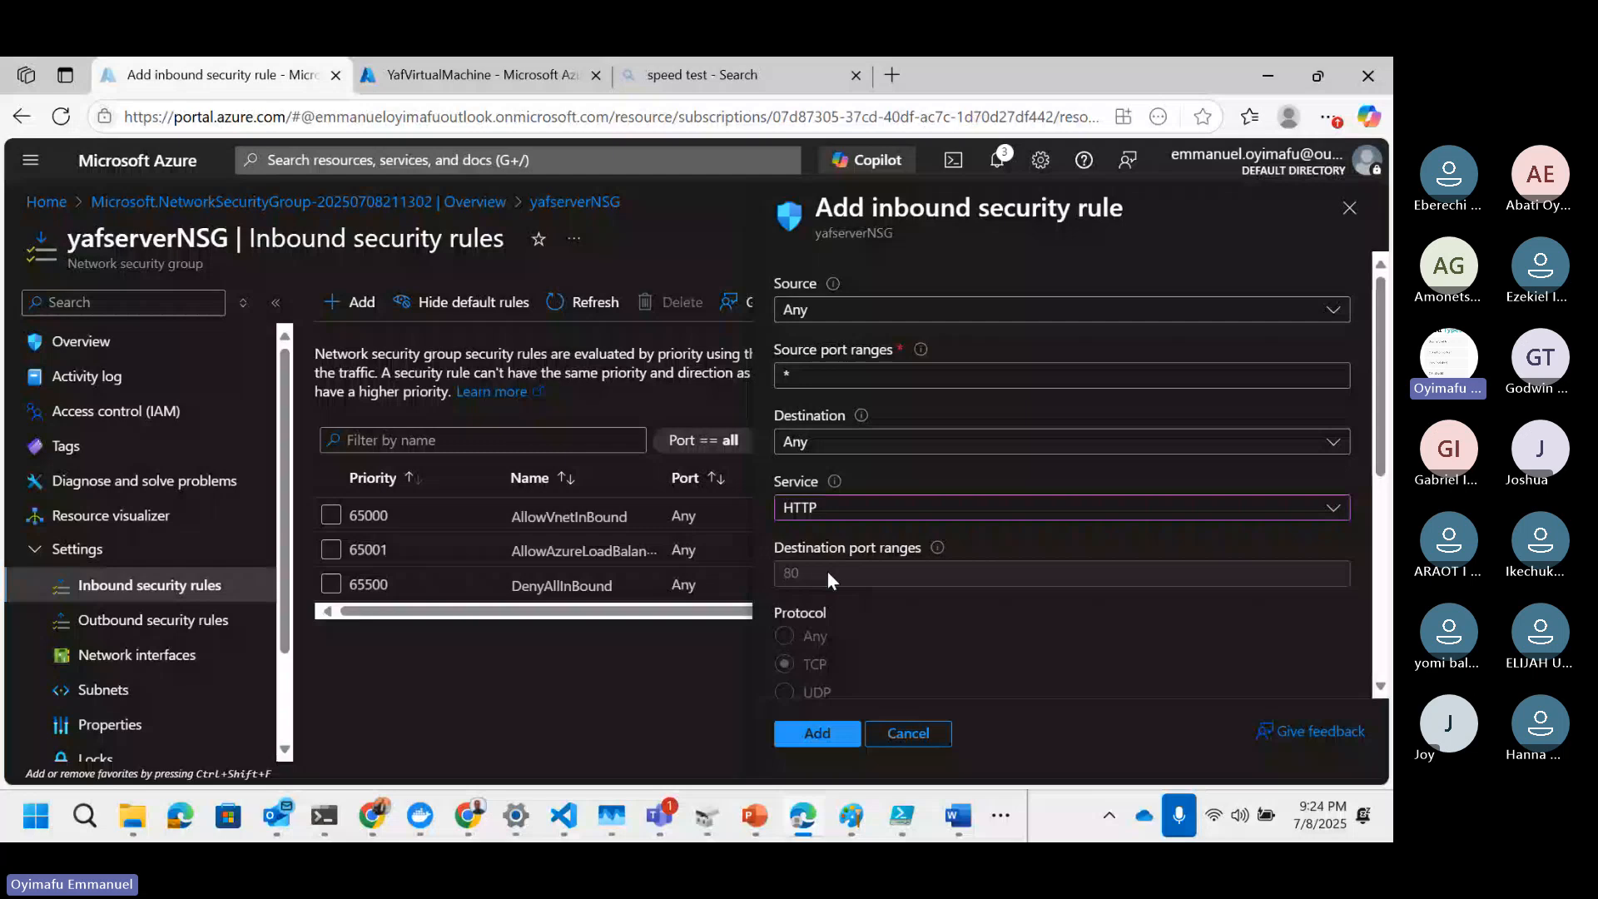
{"action": "left_click", "coordinate": [888, 510]}
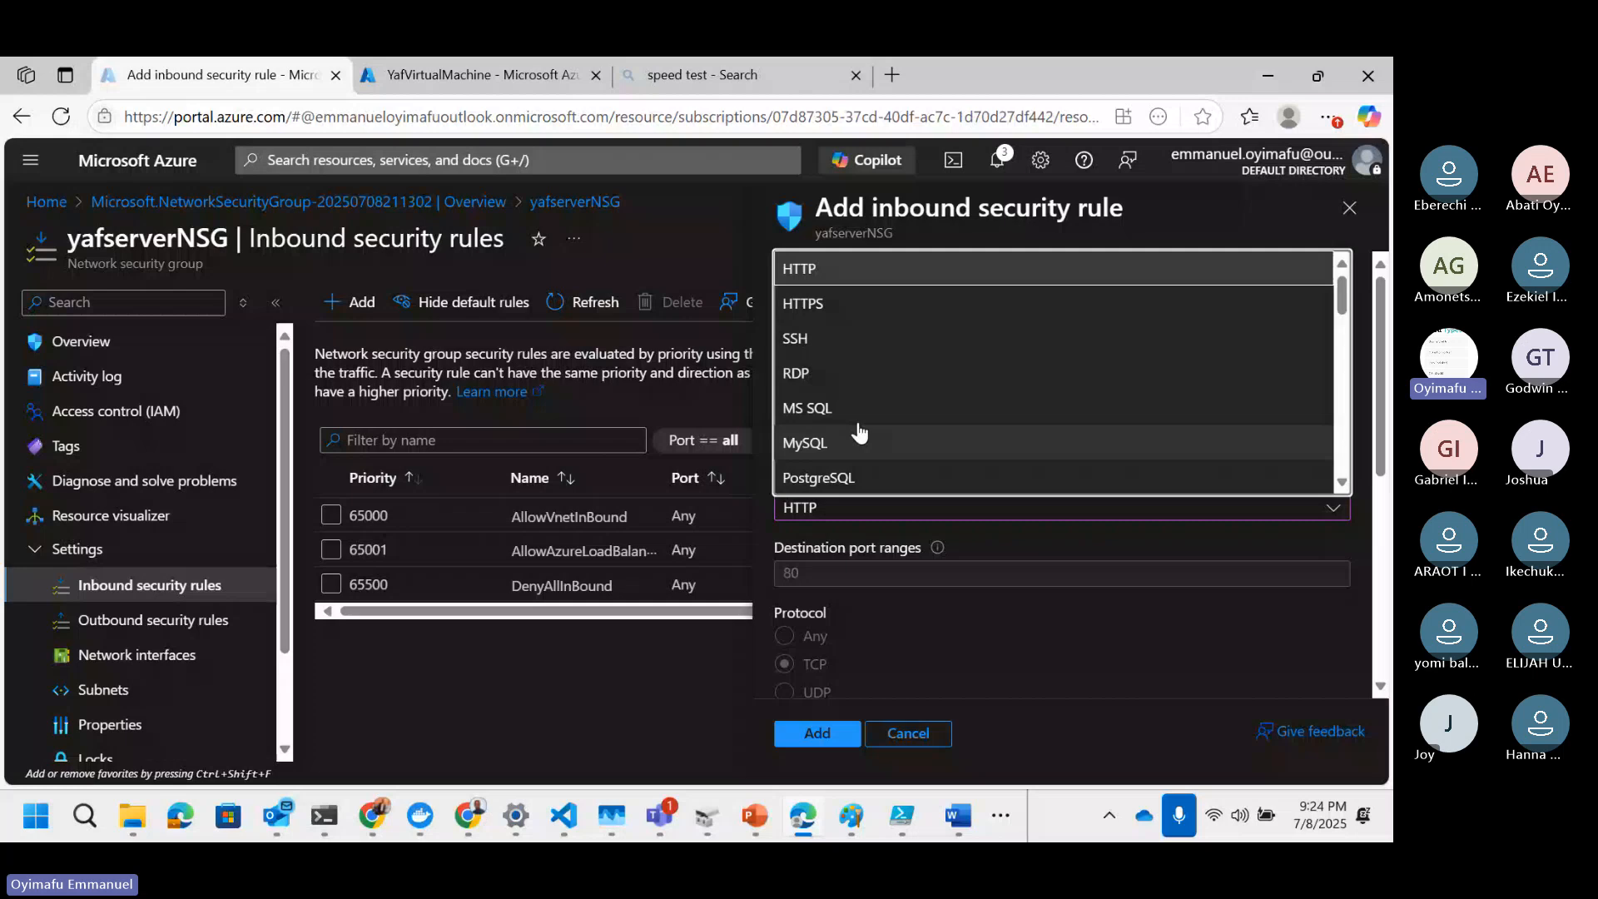
{"action": "left_click", "coordinate": [832, 303]}
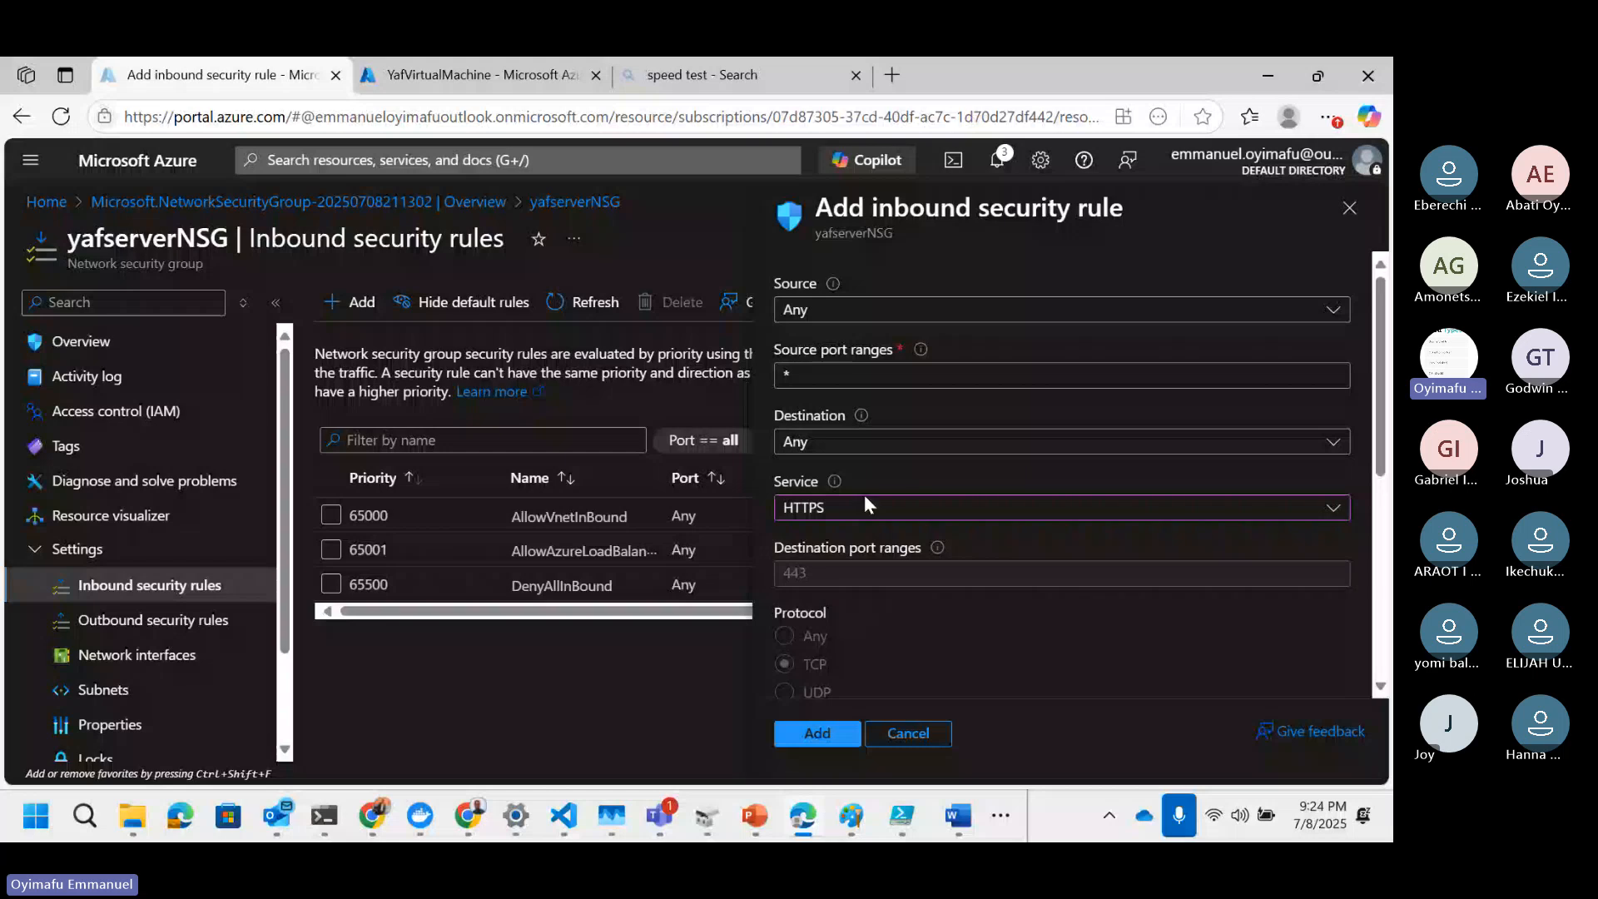
{"action": "left_click", "coordinate": [864, 498]}
{"action": "left_click", "coordinate": [802, 580]}
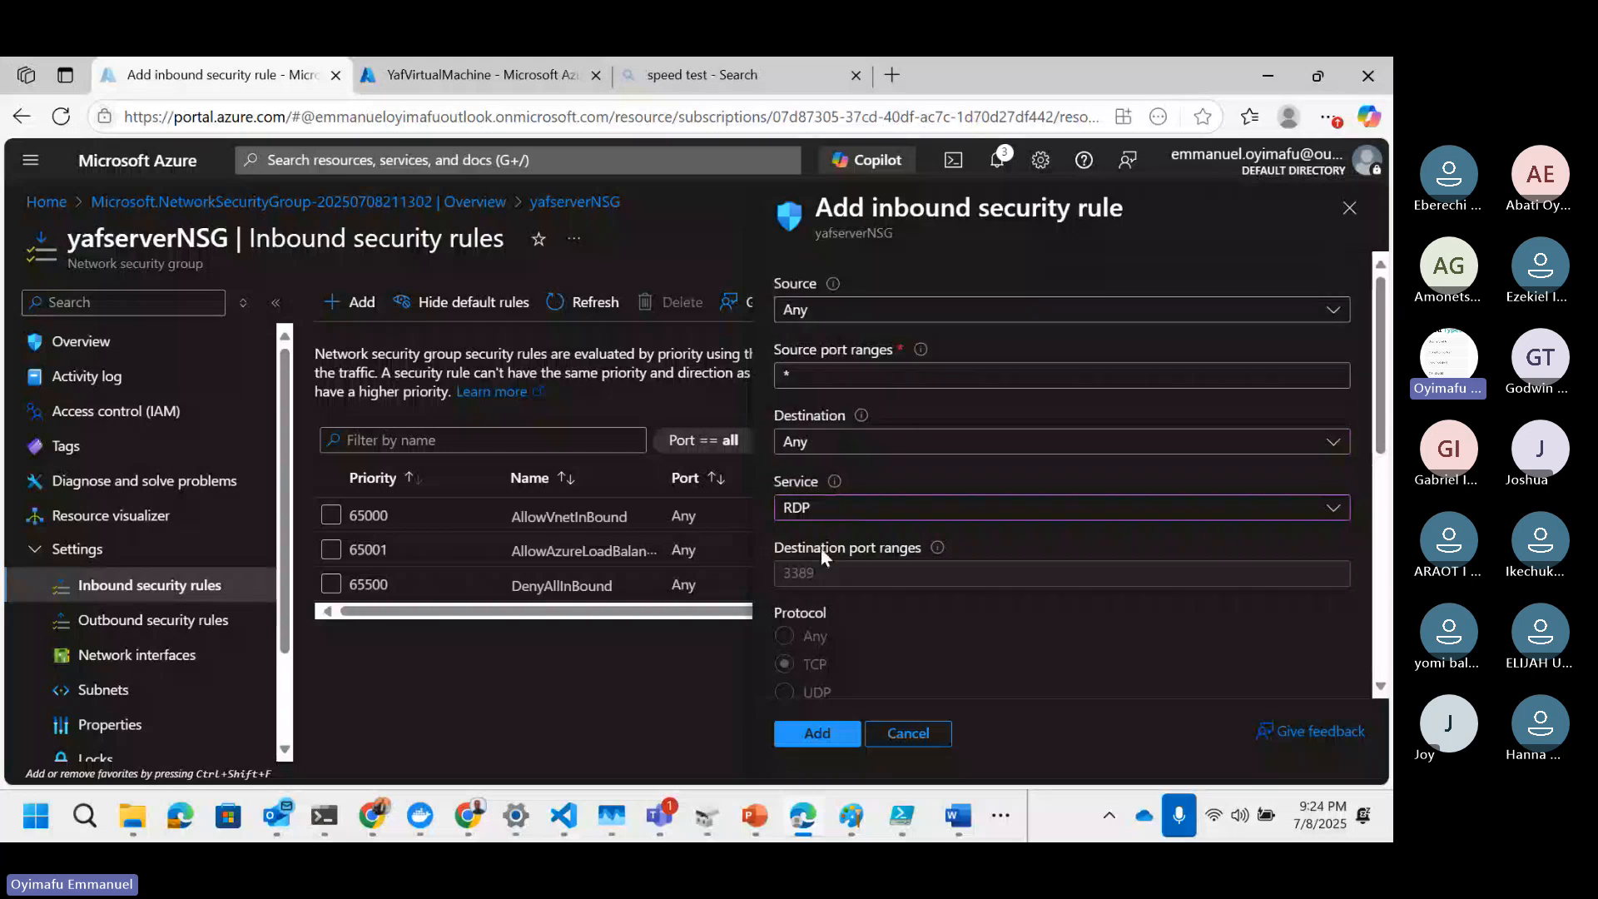
Step: Switch the rule's action to Deny
{"action": "scroll", "coordinate": [907, 545], "scroll_direction": "down", "scroll_amount": 2}
{"action": "scroll", "coordinate": [915, 548], "scroll_direction": "down", "scroll_amount": 3}
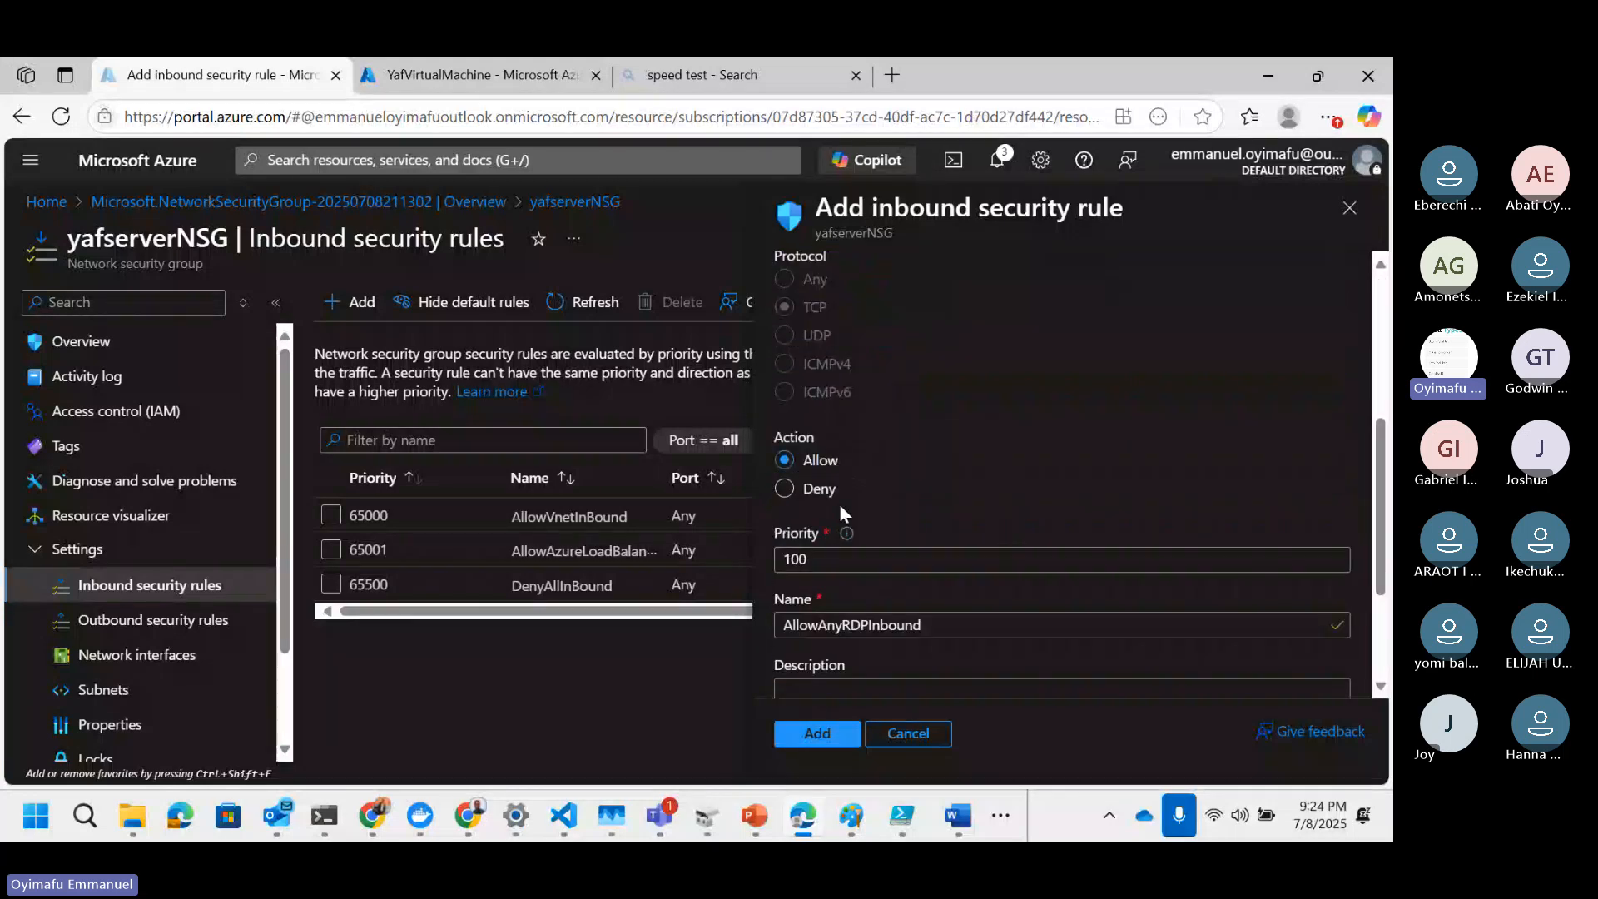
{"action": "left_click", "coordinate": [787, 491]}
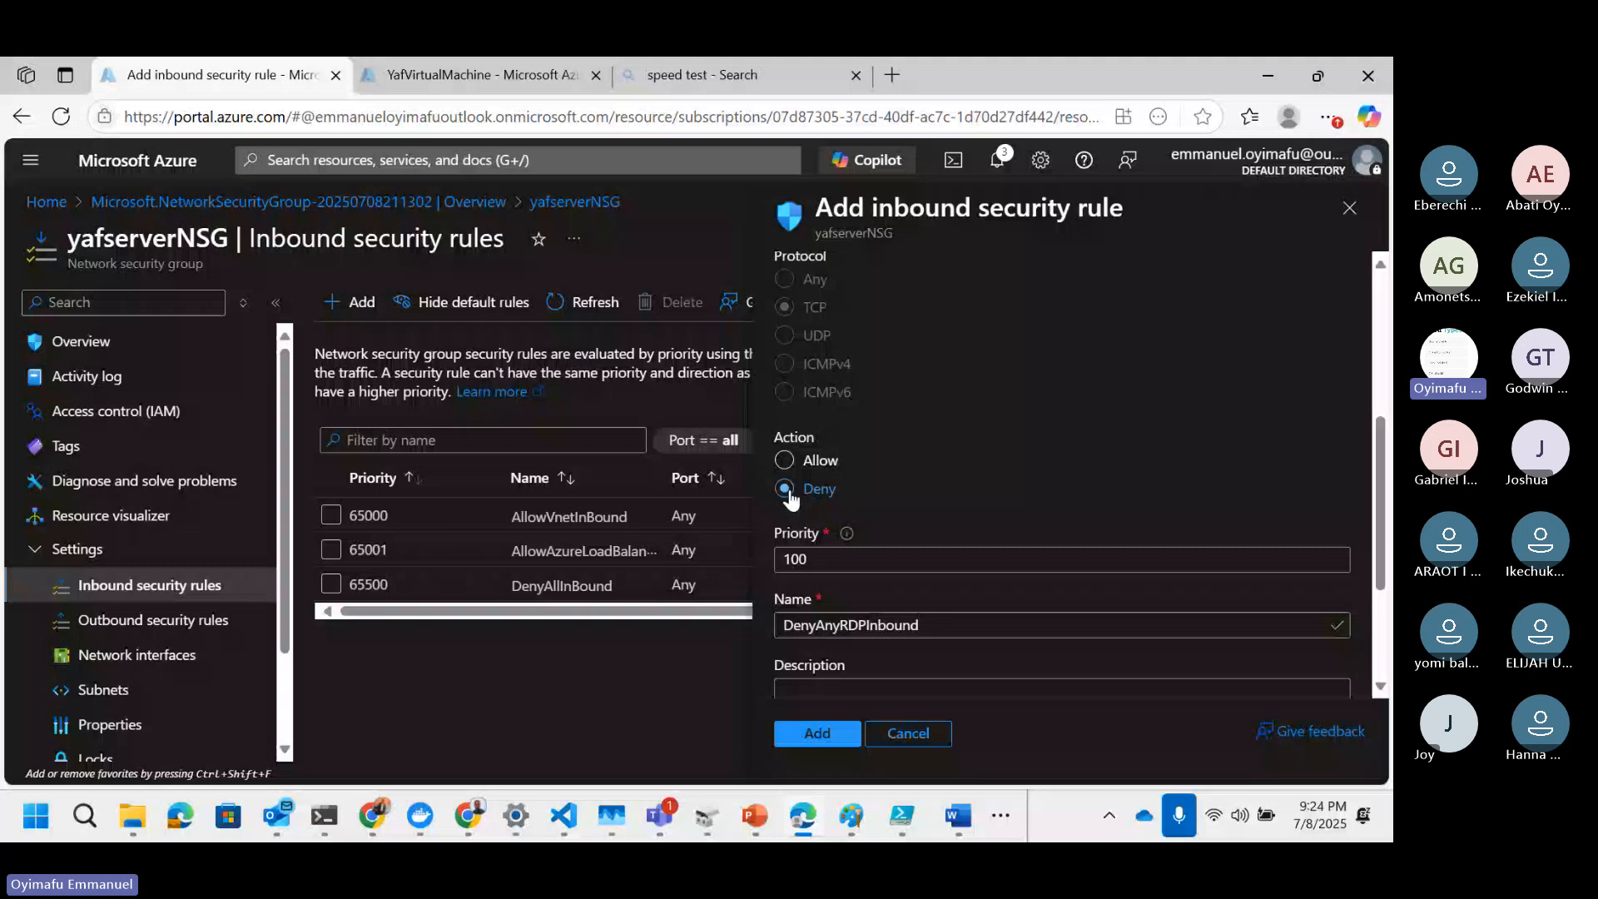
Step: Set the rule's priority to 300 and add the AllowAnyRDPInbound rule
{"action": "scroll", "coordinate": [929, 369], "scroll_direction": "up", "scroll_amount": 4}
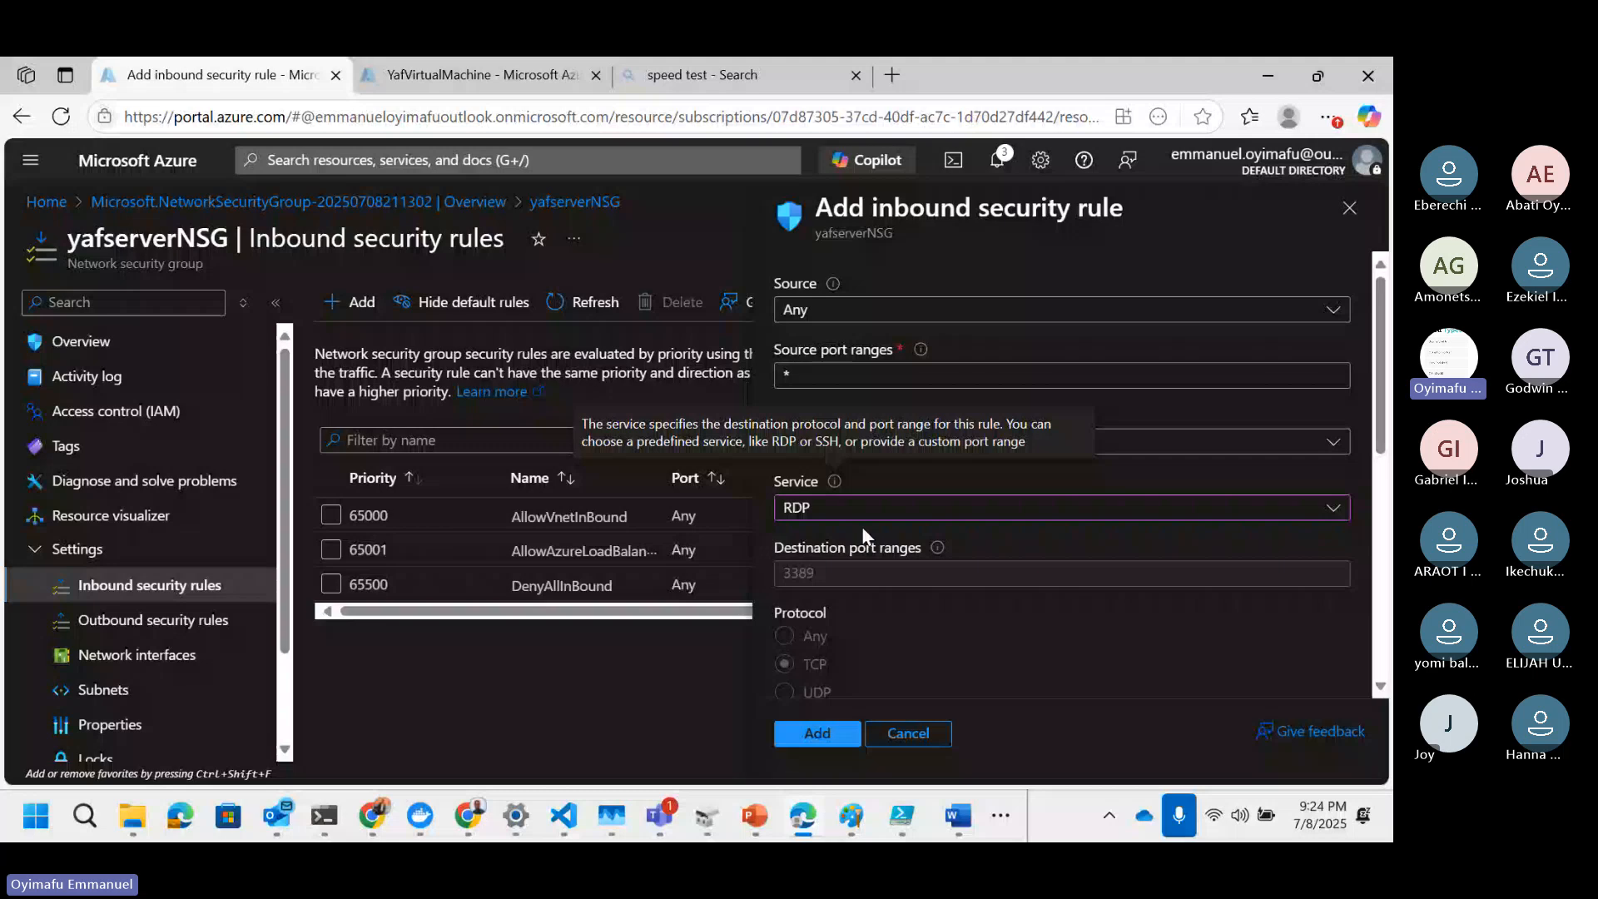
{"action": "scroll", "coordinate": [863, 535], "scroll_direction": "down", "scroll_amount": 5}
{"action": "left_click", "coordinate": [833, 481]}
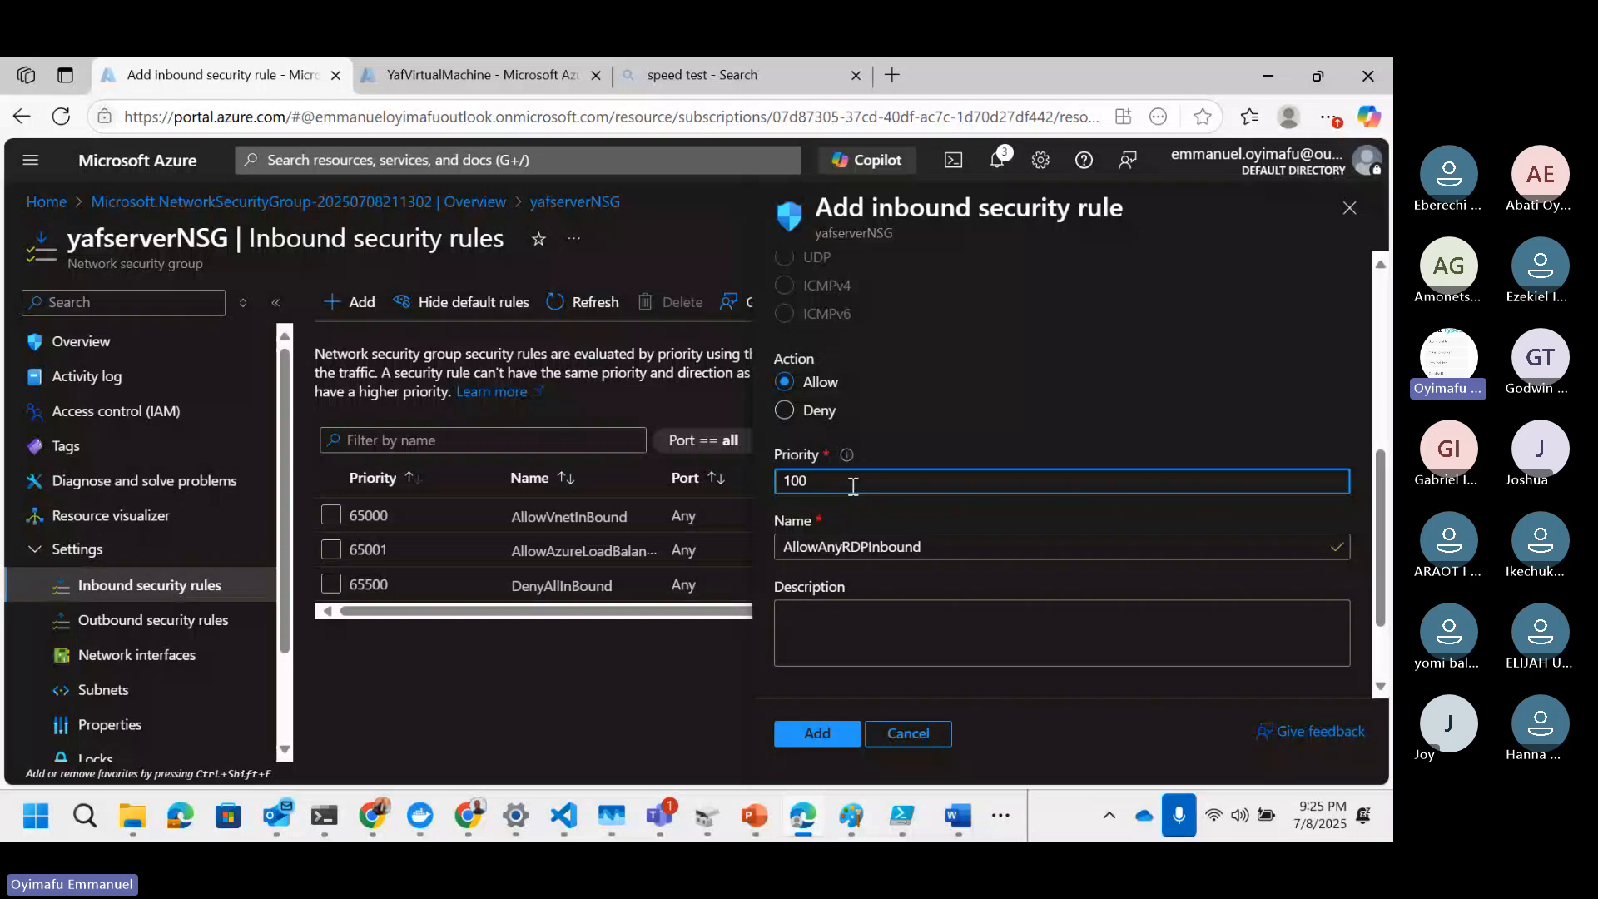
{"action": "key", "text": "BackSpace"}
{"action": "key", "text": "BackSpace"}
{"action": "key", "text": "BackSpace"}
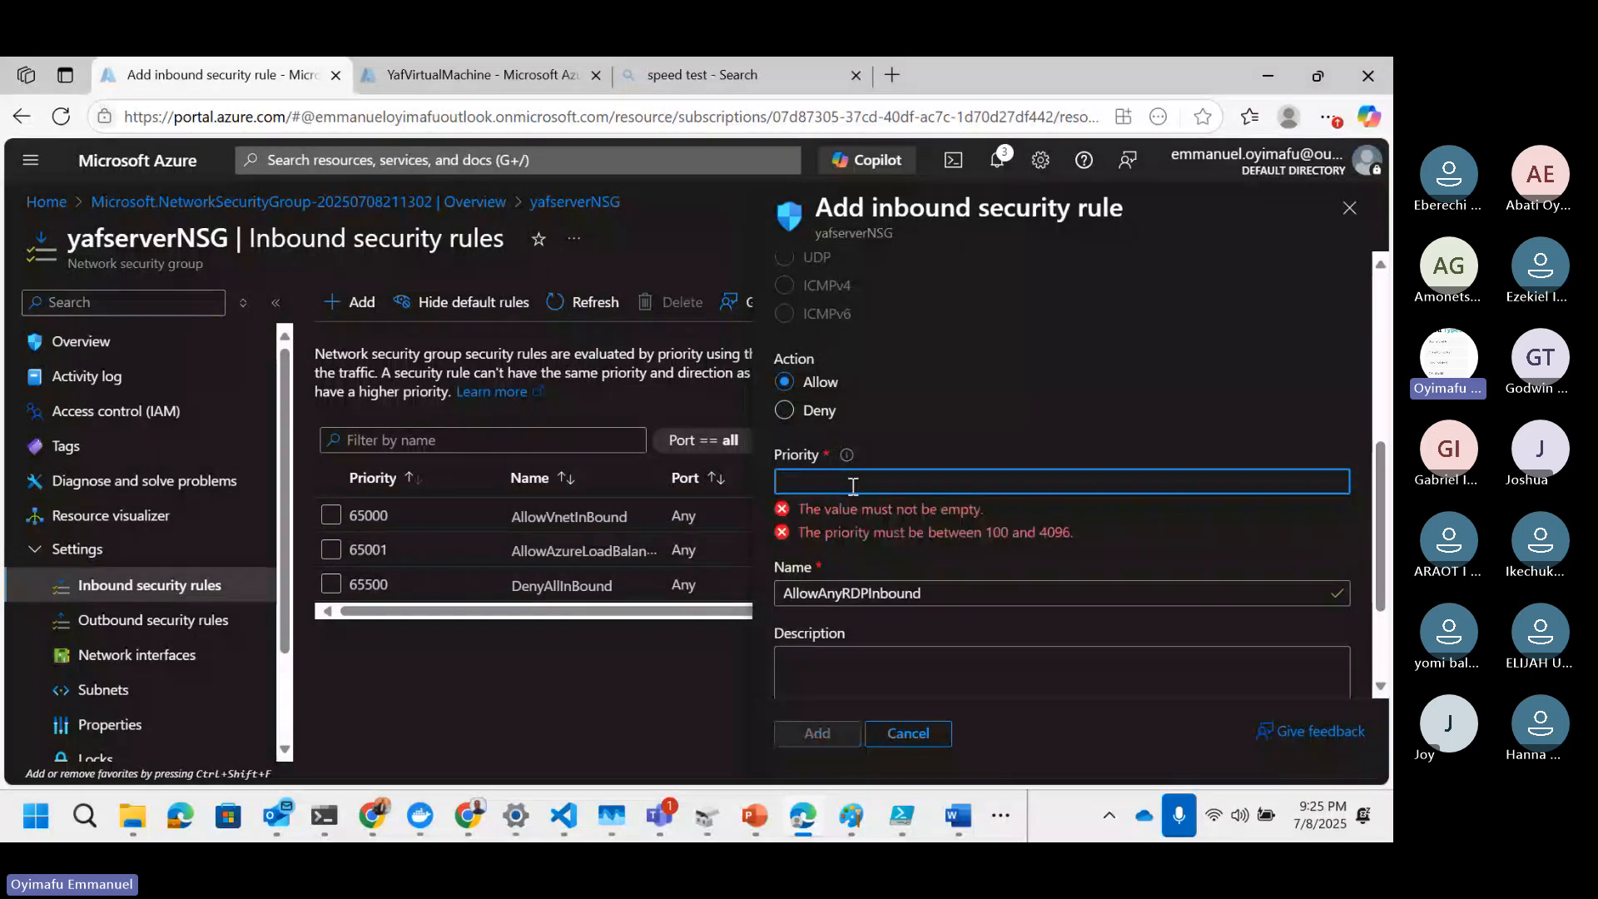
{"action": "type", "text": "300"}
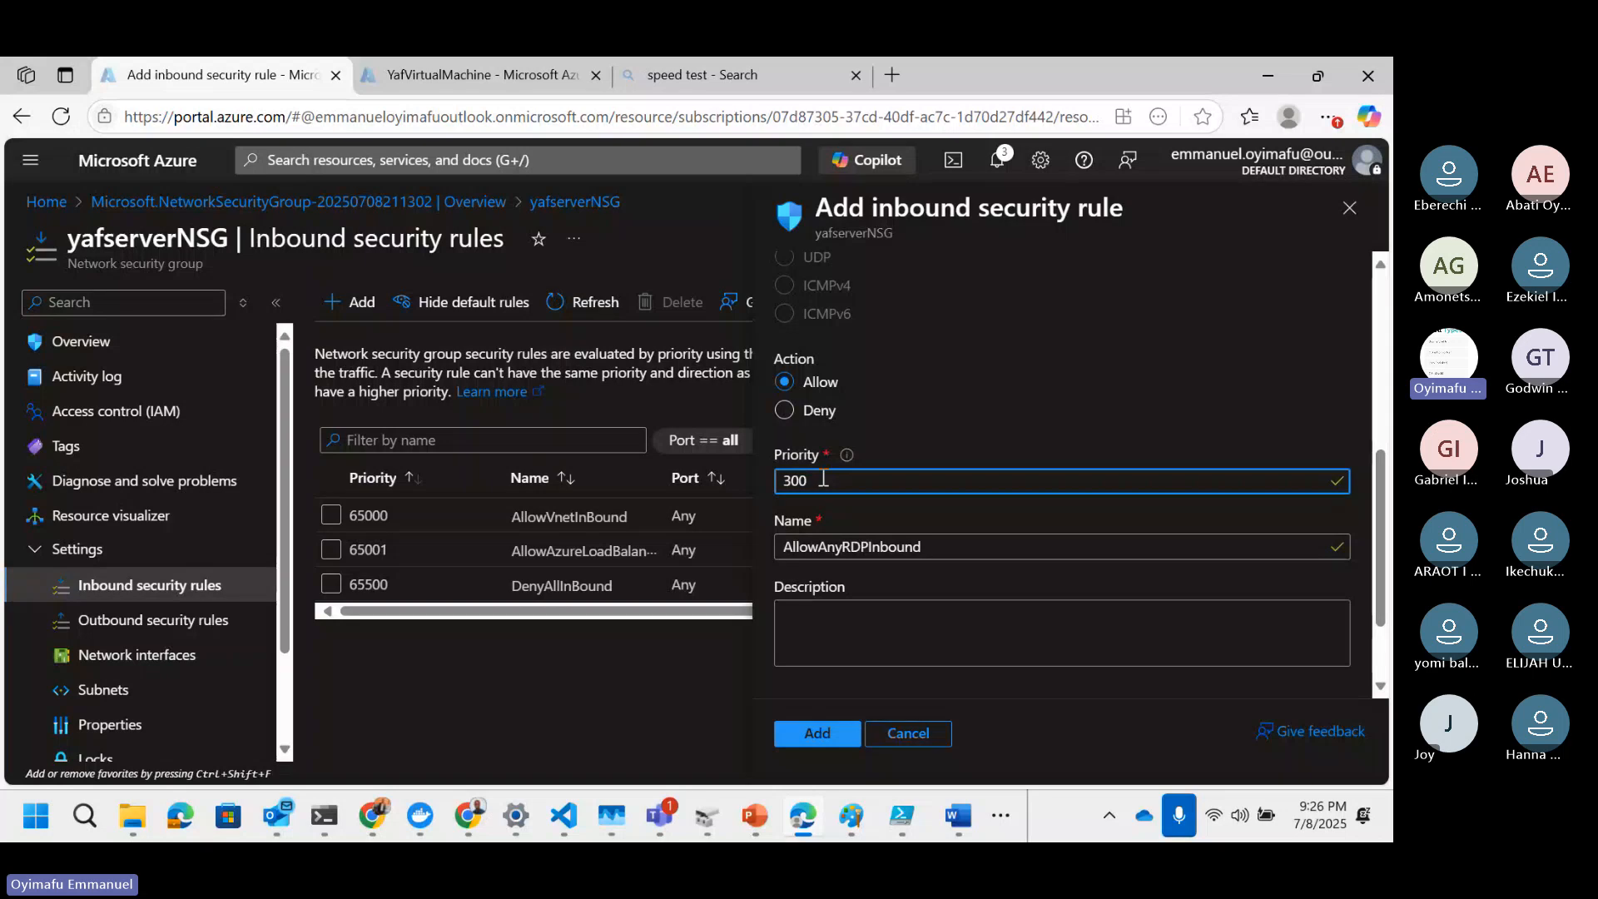
{"action": "scroll", "coordinate": [885, 526], "scroll_direction": "down", "scroll_amount": 2}
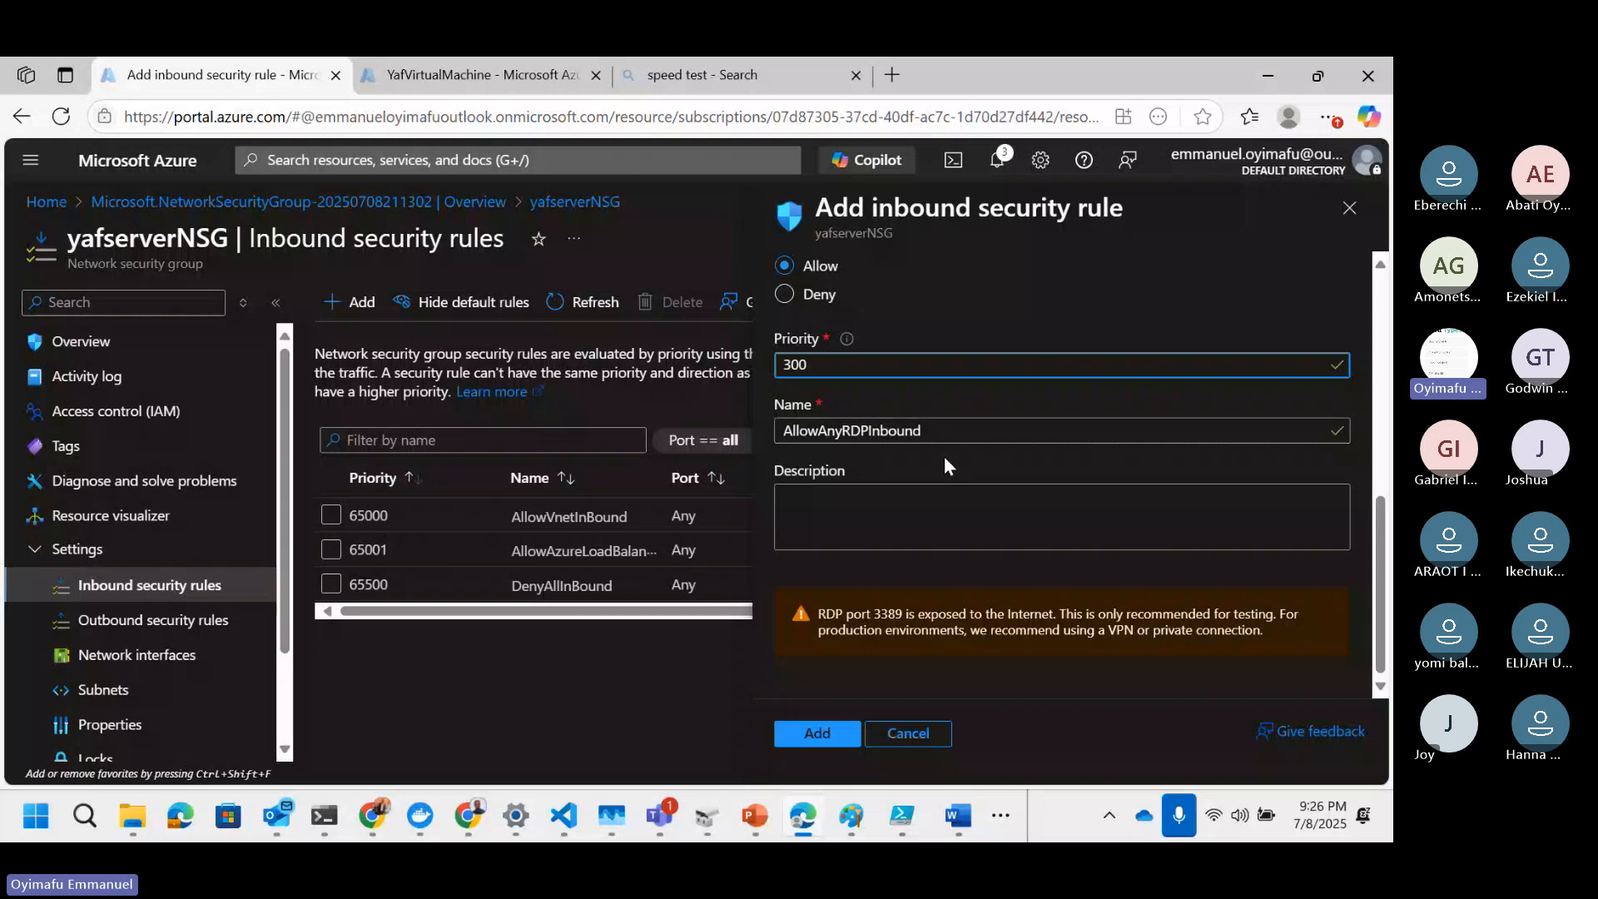
{"action": "left_click", "coordinate": [815, 734]}
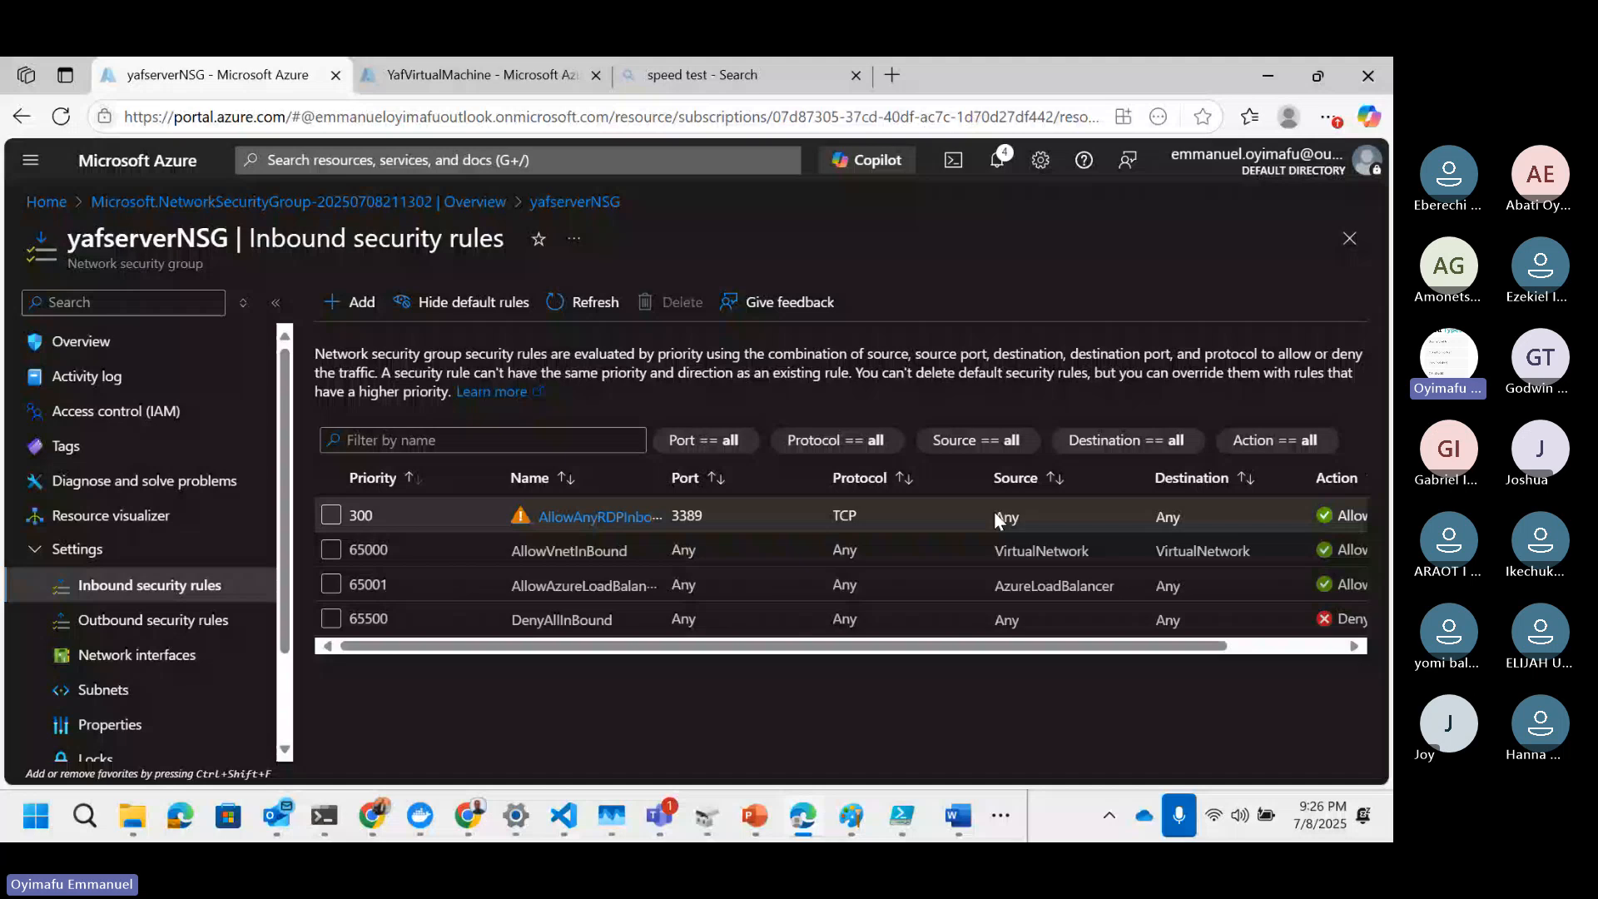
Step: Open YafVirtualMachine's Connect page and launch Remote Desktop Connection
{"action": "left_click", "coordinate": [481, 75]}
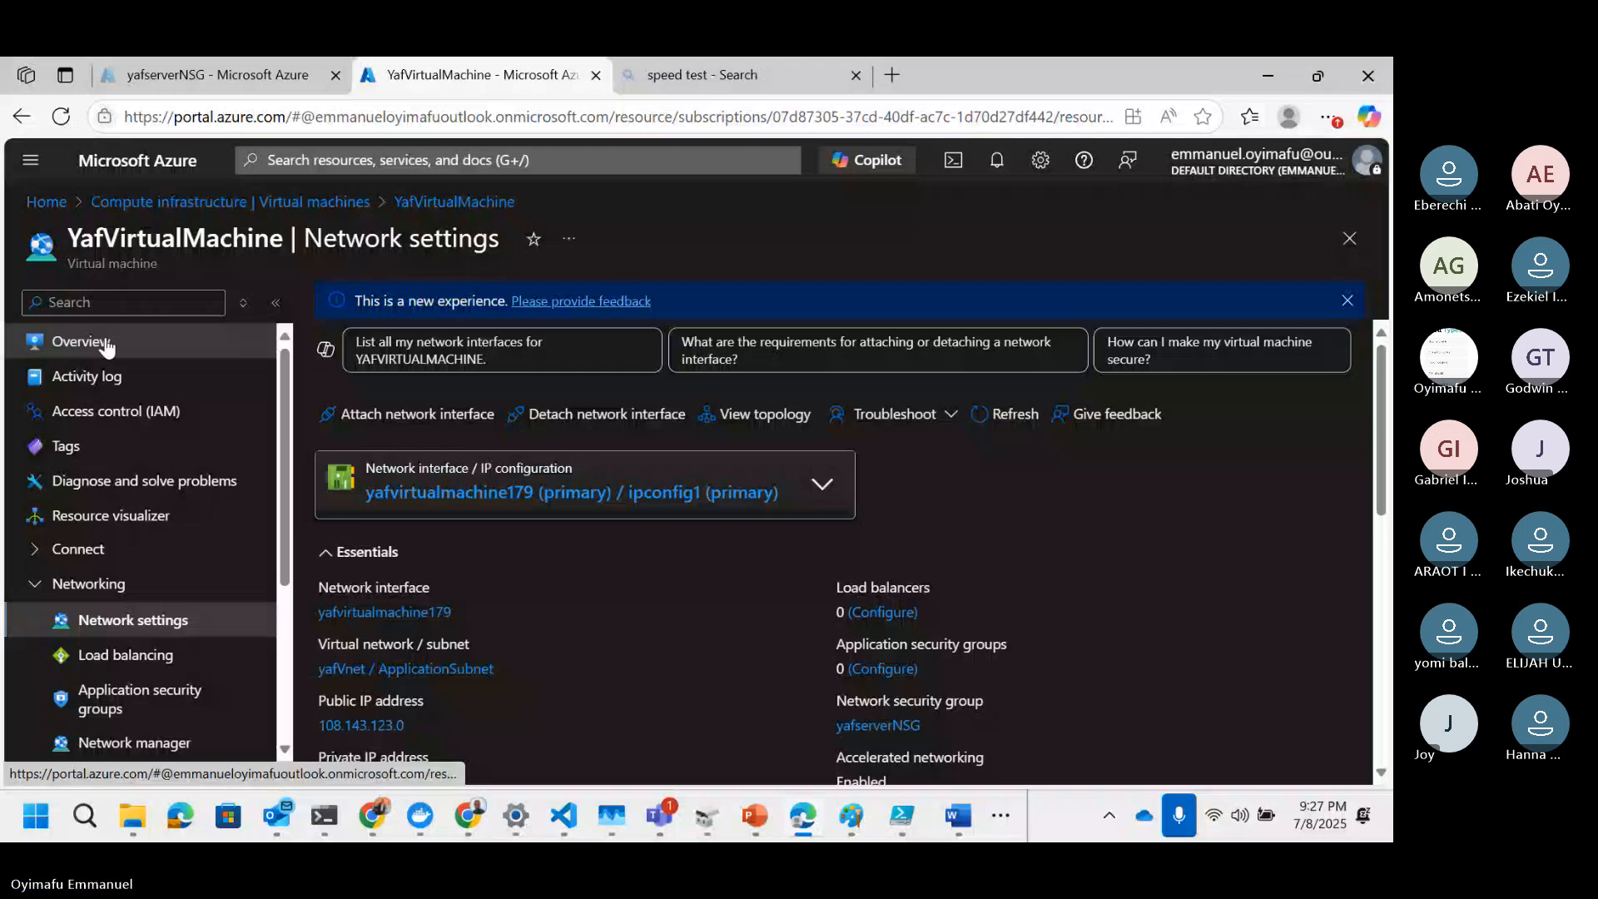
{"action": "left_click", "coordinate": [78, 548]}
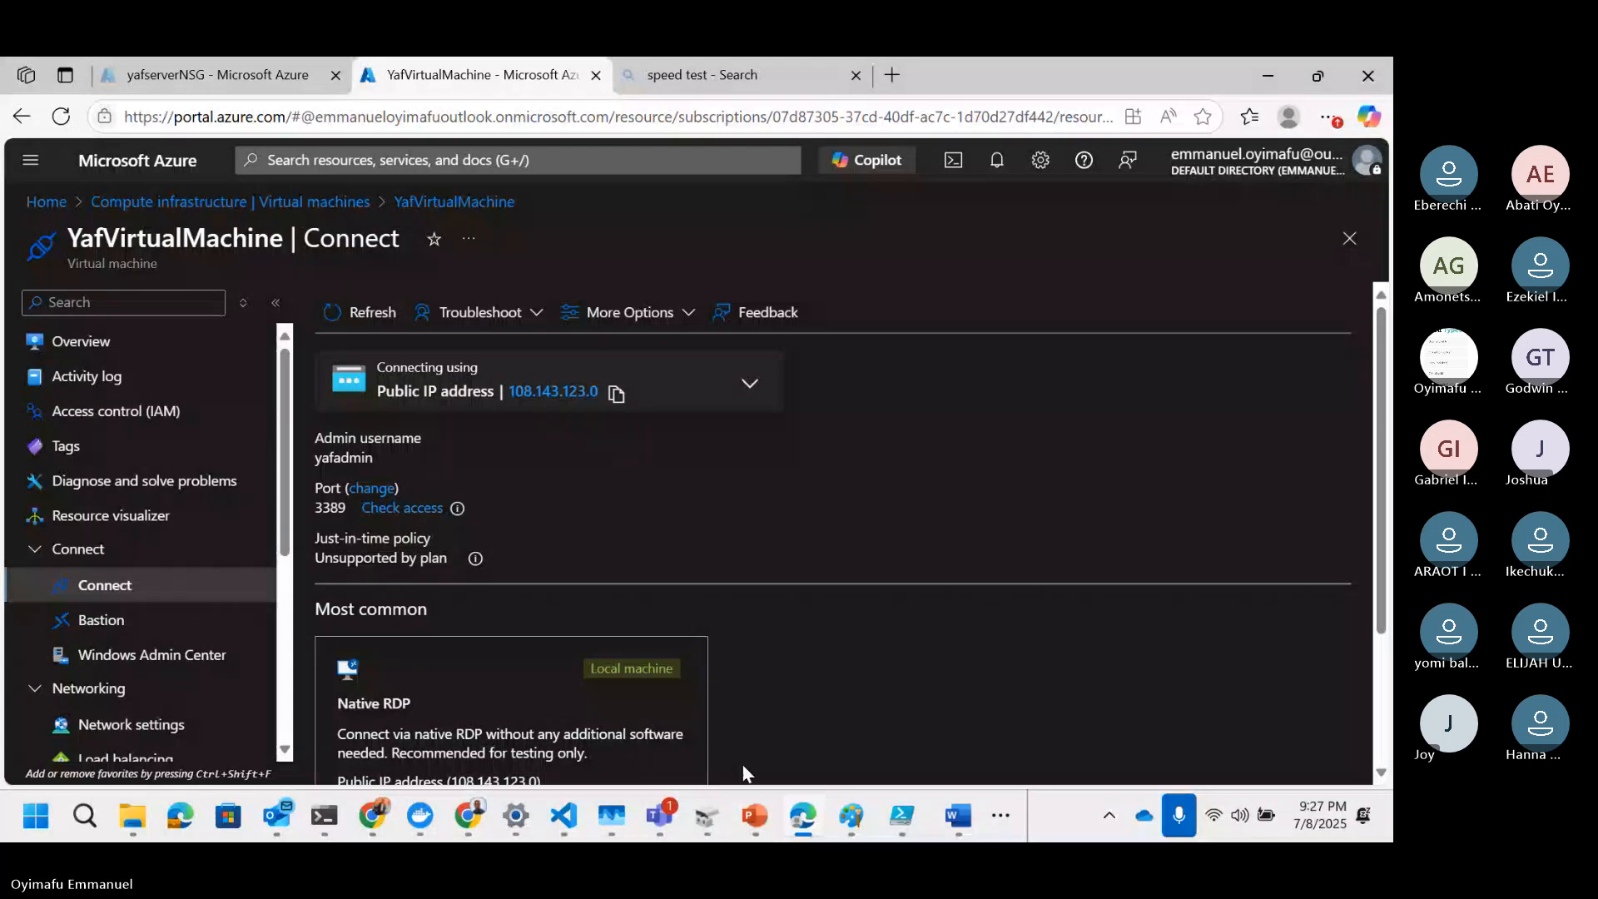
{"action": "left_click", "coordinate": [30, 833]}
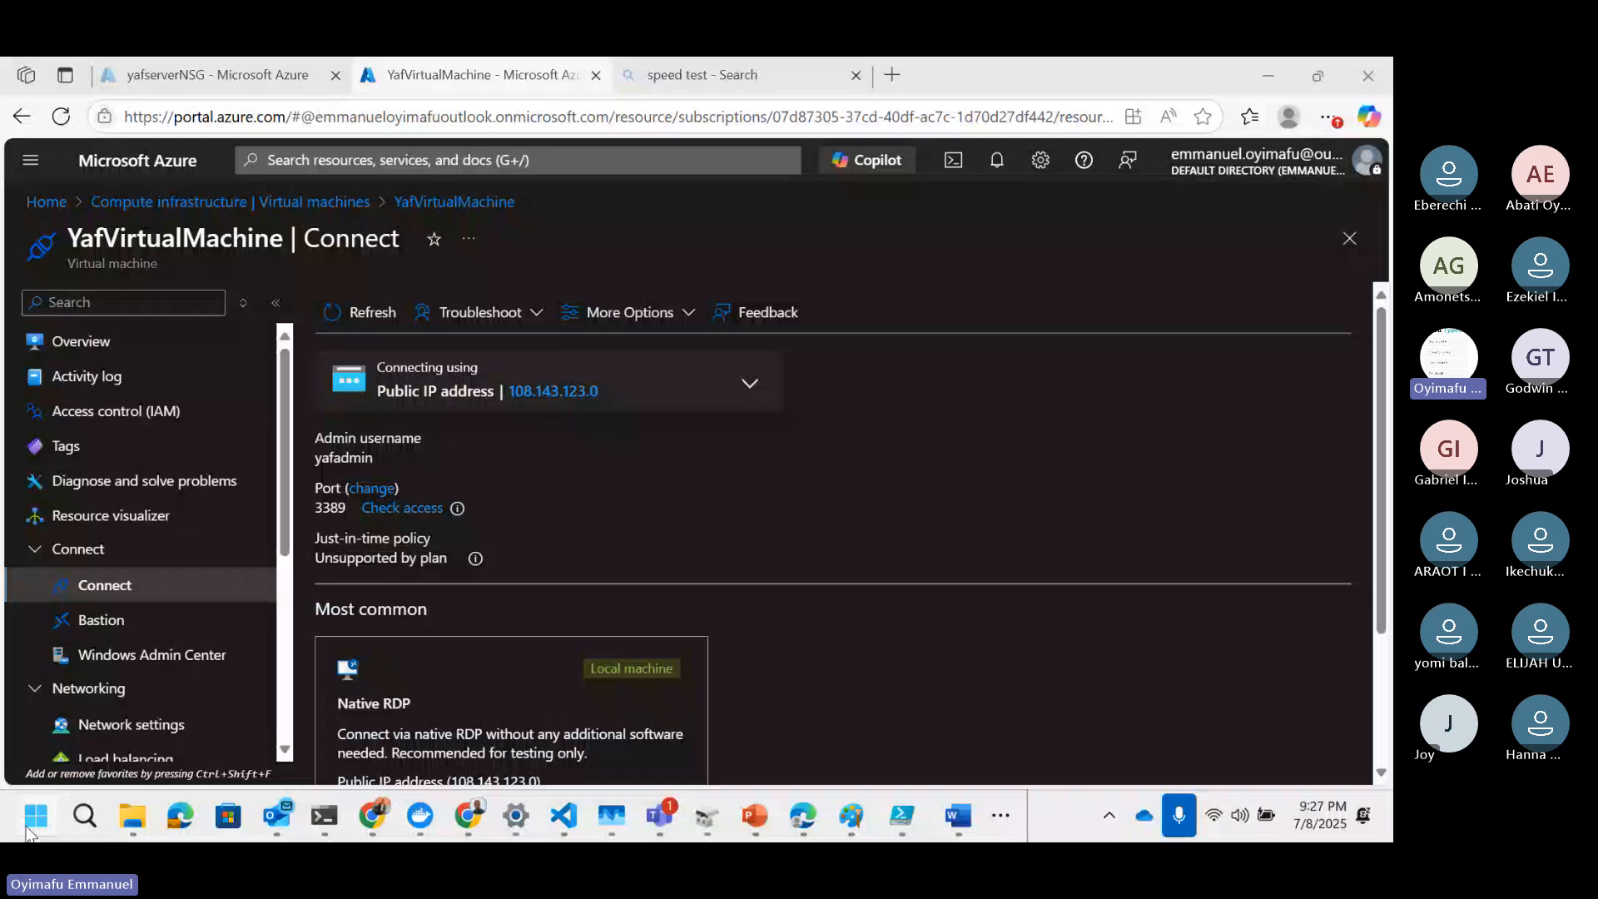
{"action": "left_click", "coordinate": [30, 833]}
{"action": "type", "text": "remo"}
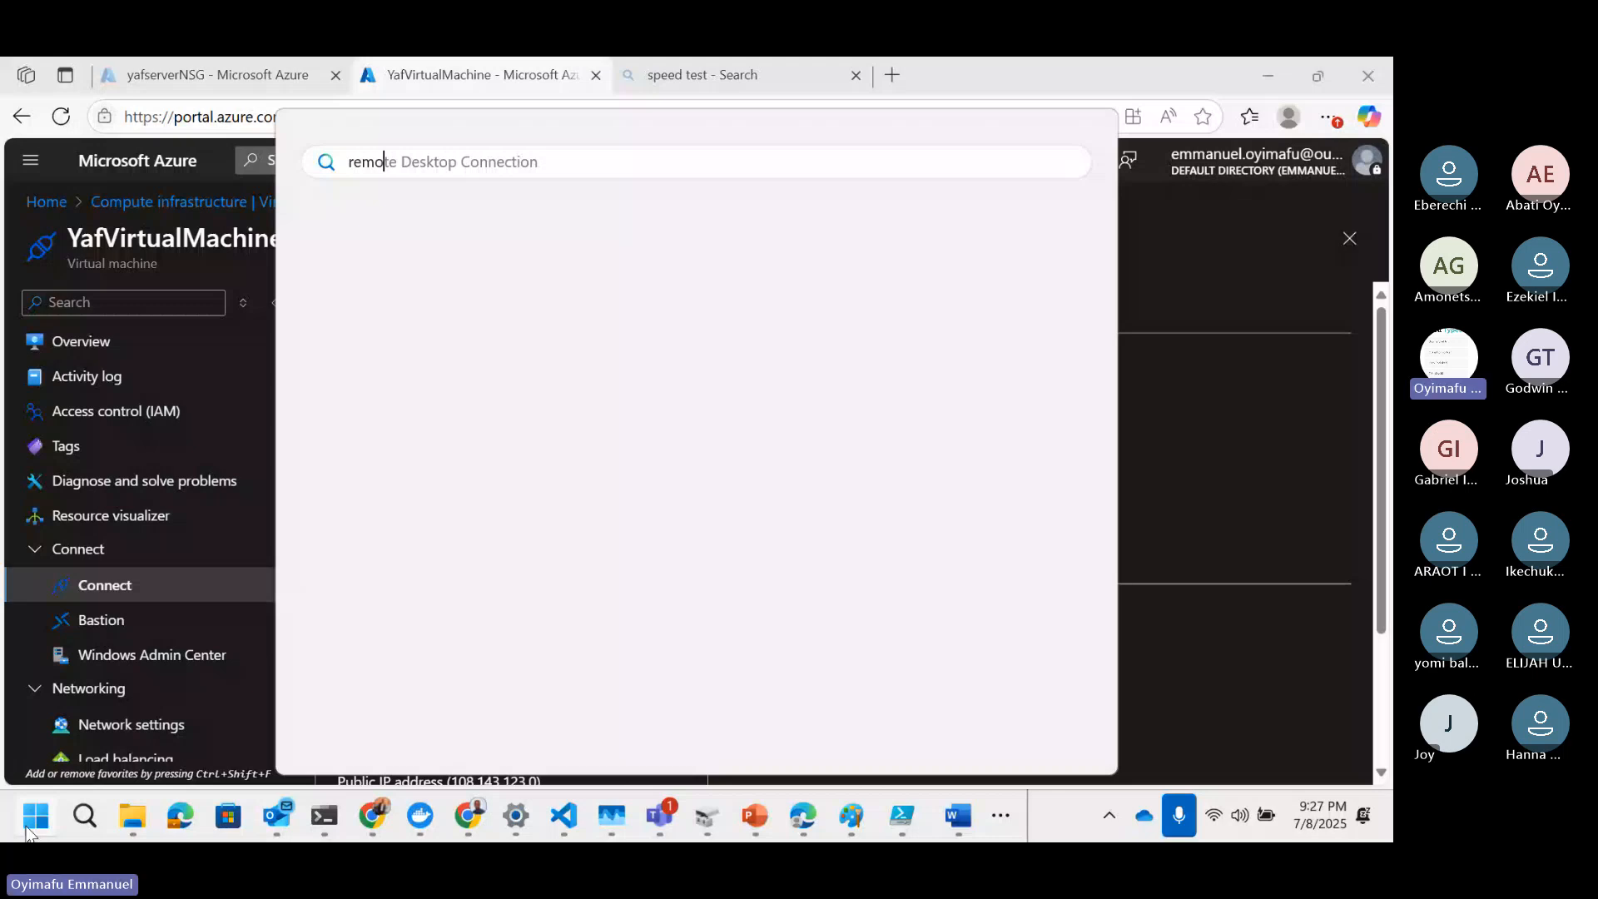
{"action": "key", "text": "Return"}
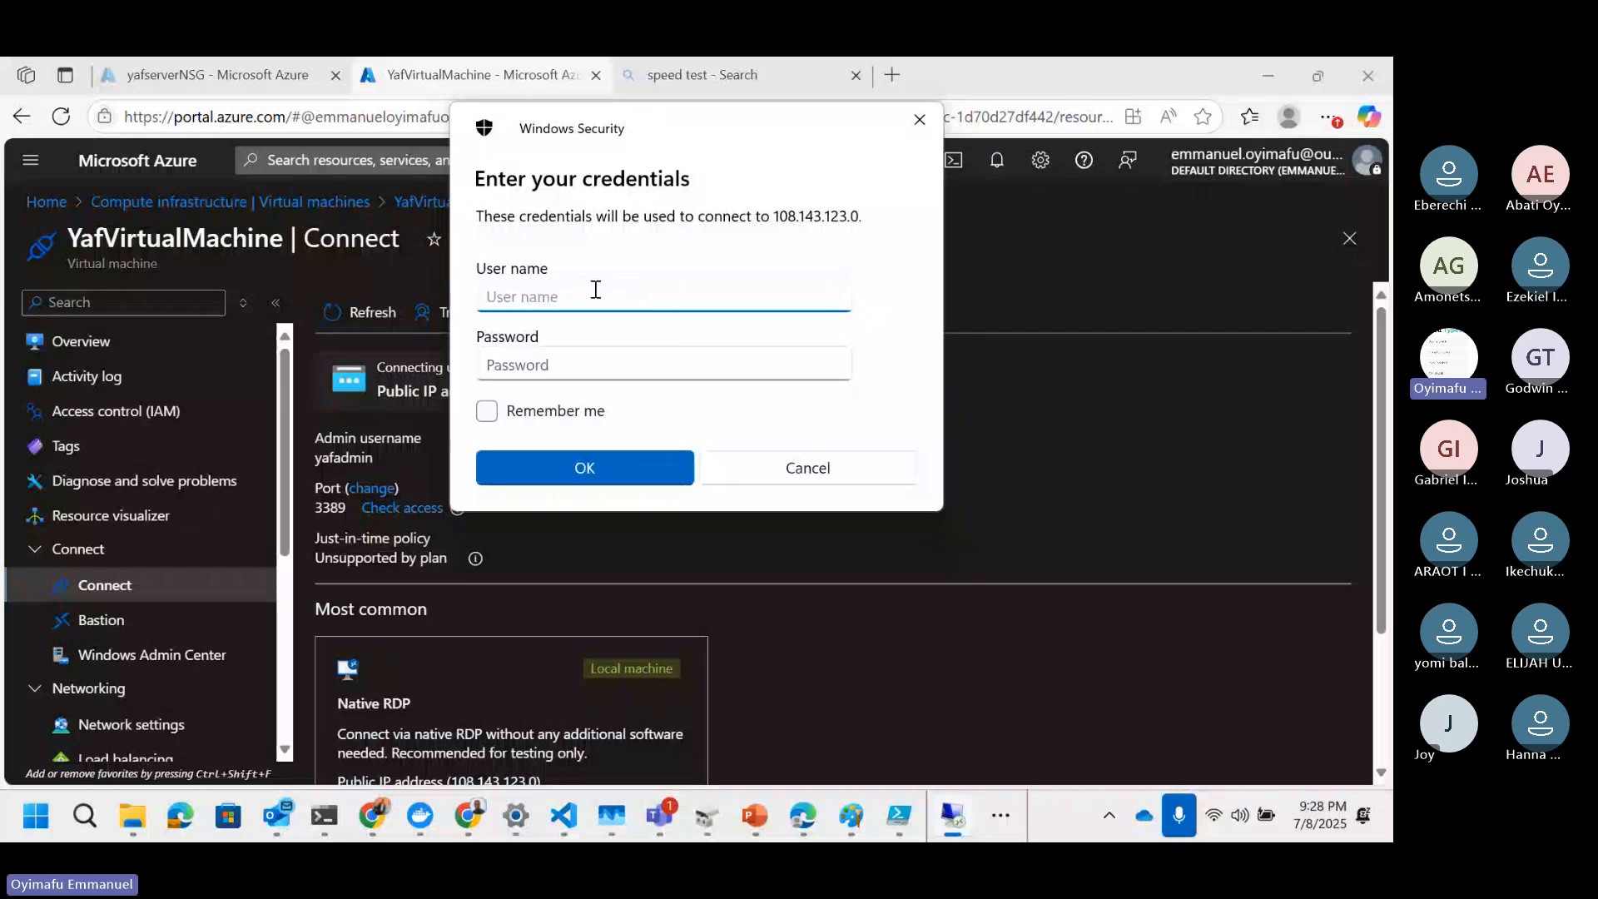
Step: Sign in to the VM as yafadmin with the account password and accept the certificate warning
{"action": "type", "text": "yafadmin"}
{"action": "left_click", "coordinate": [553, 369]}
{"action": "type", "text": "•••••"}
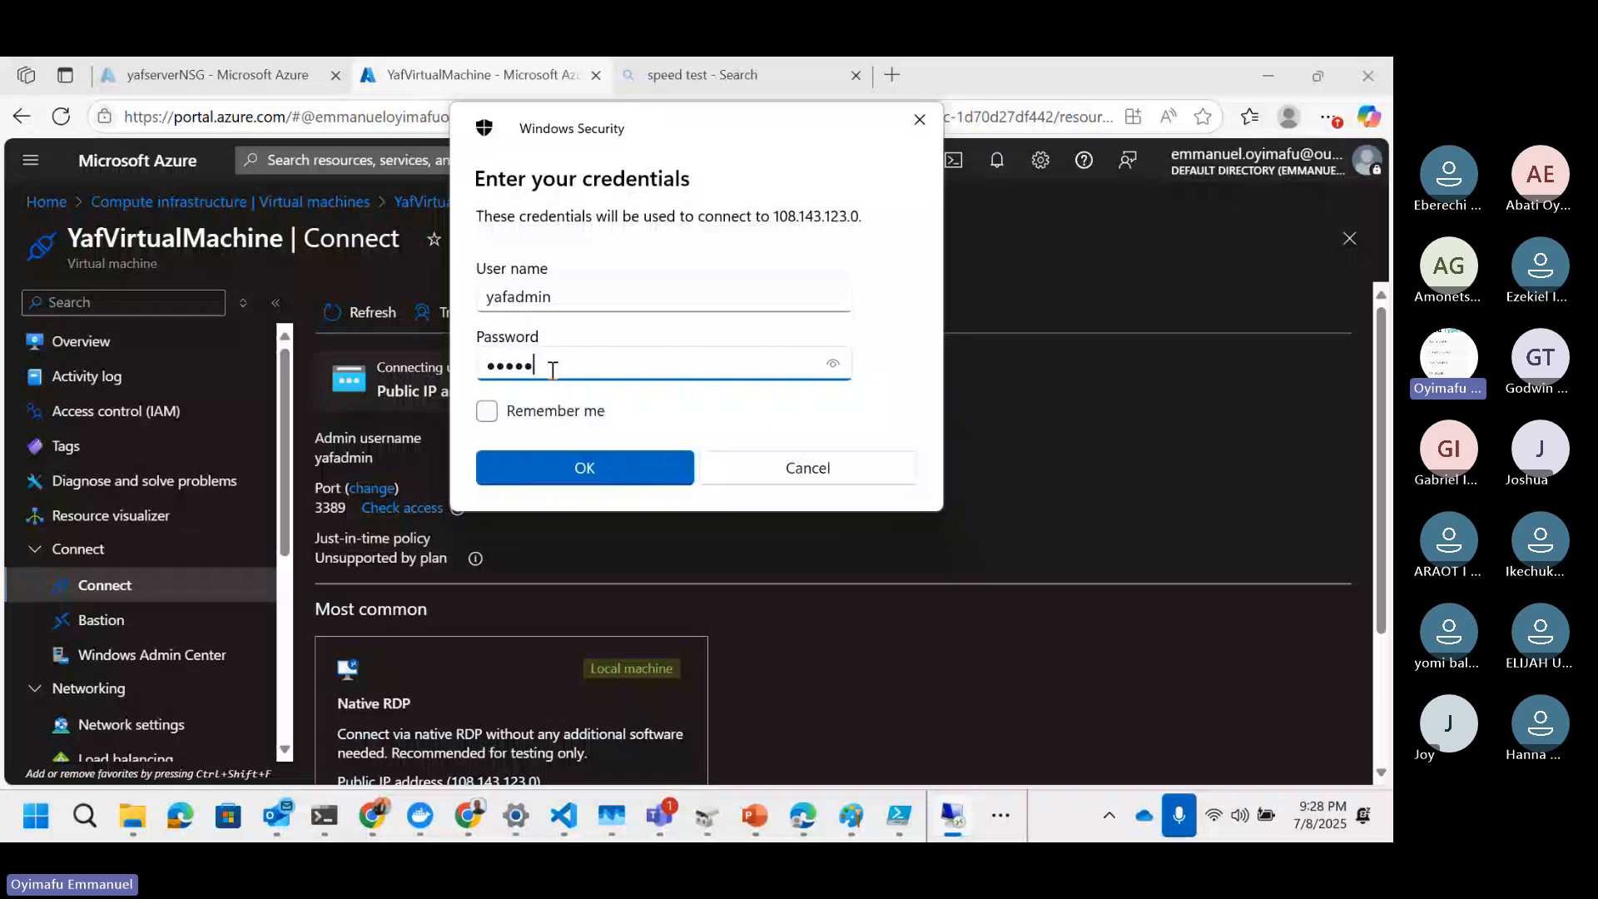
{"action": "type", "text": "••••••••"}
{"action": "key", "text": "Return"}
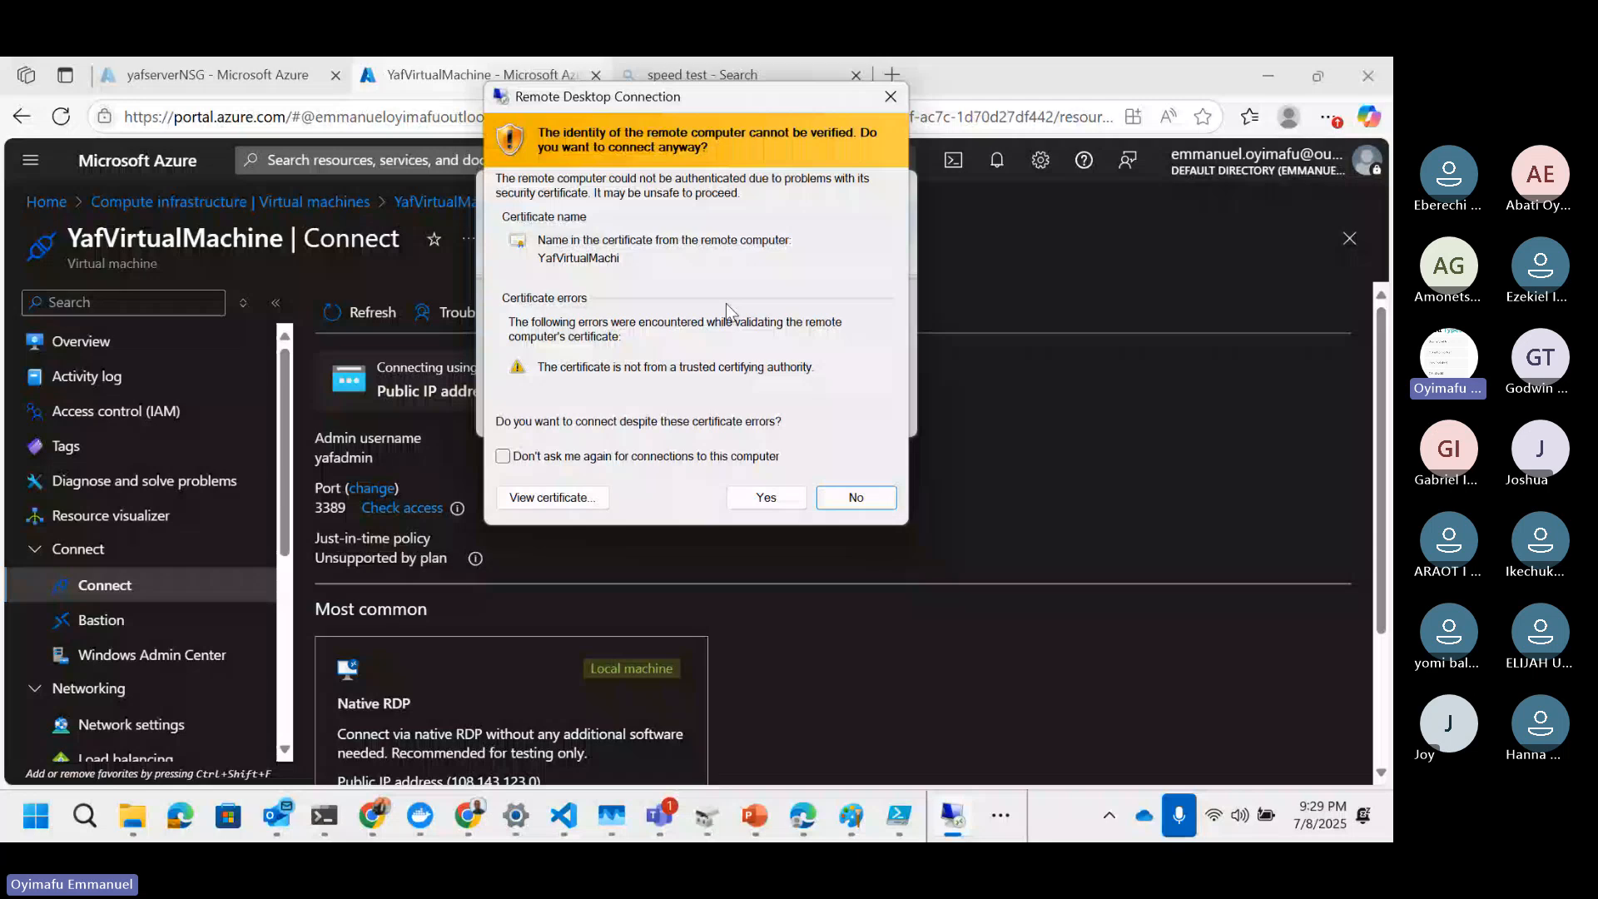
{"action": "left_click", "coordinate": [752, 500]}
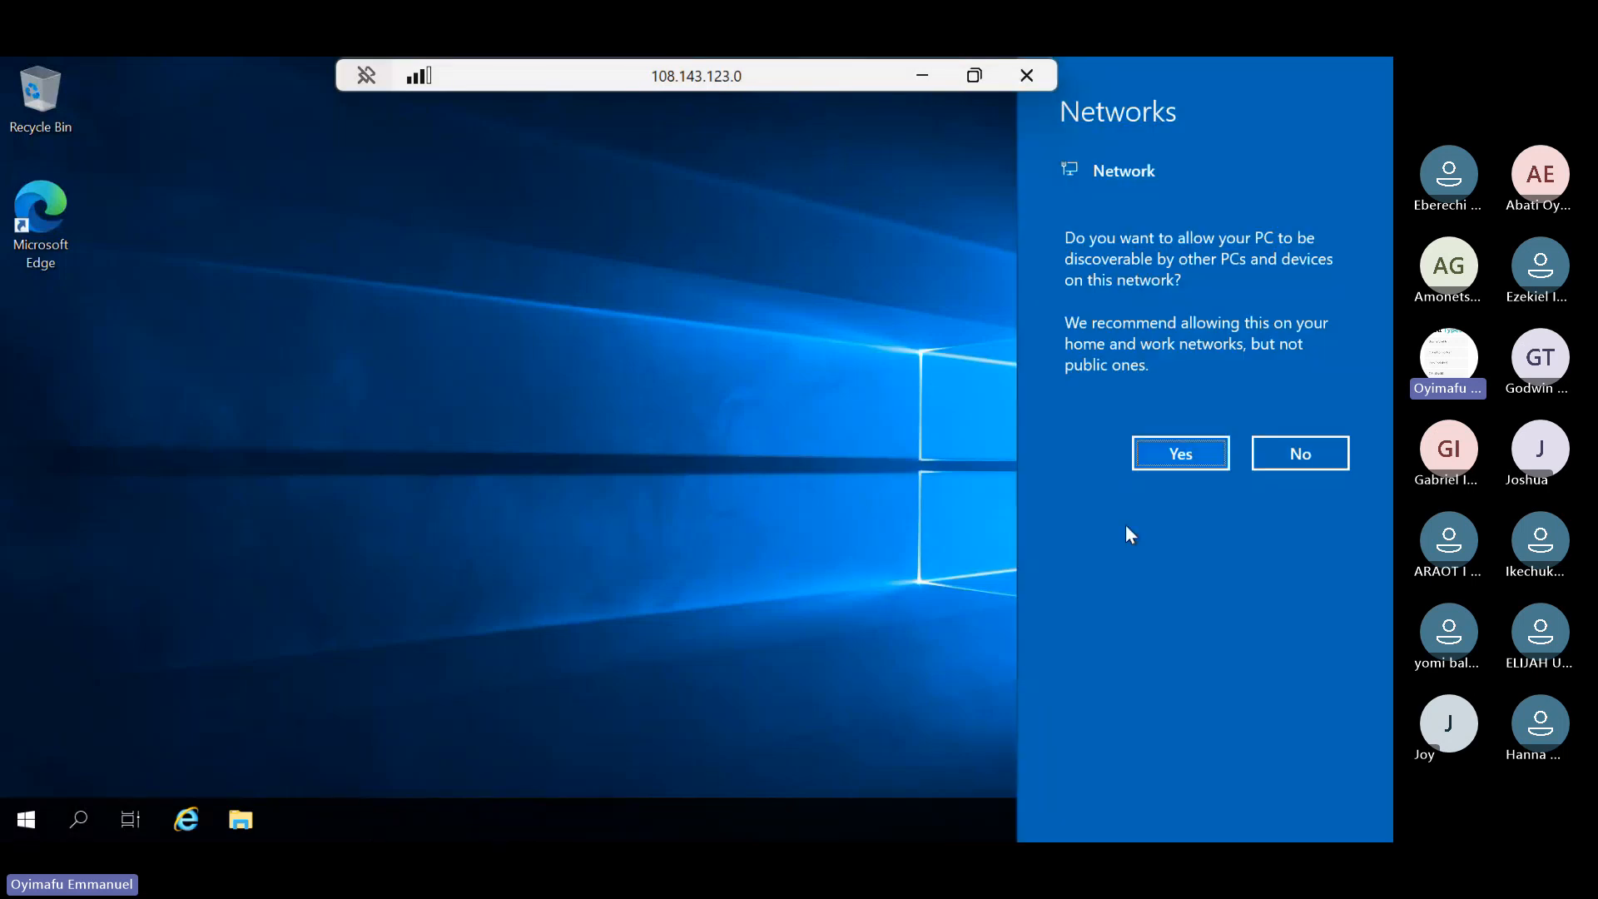
Step: Allow network discovery on the remote server and minimize the remote session
{"action": "left_click", "coordinate": [1183, 452]}
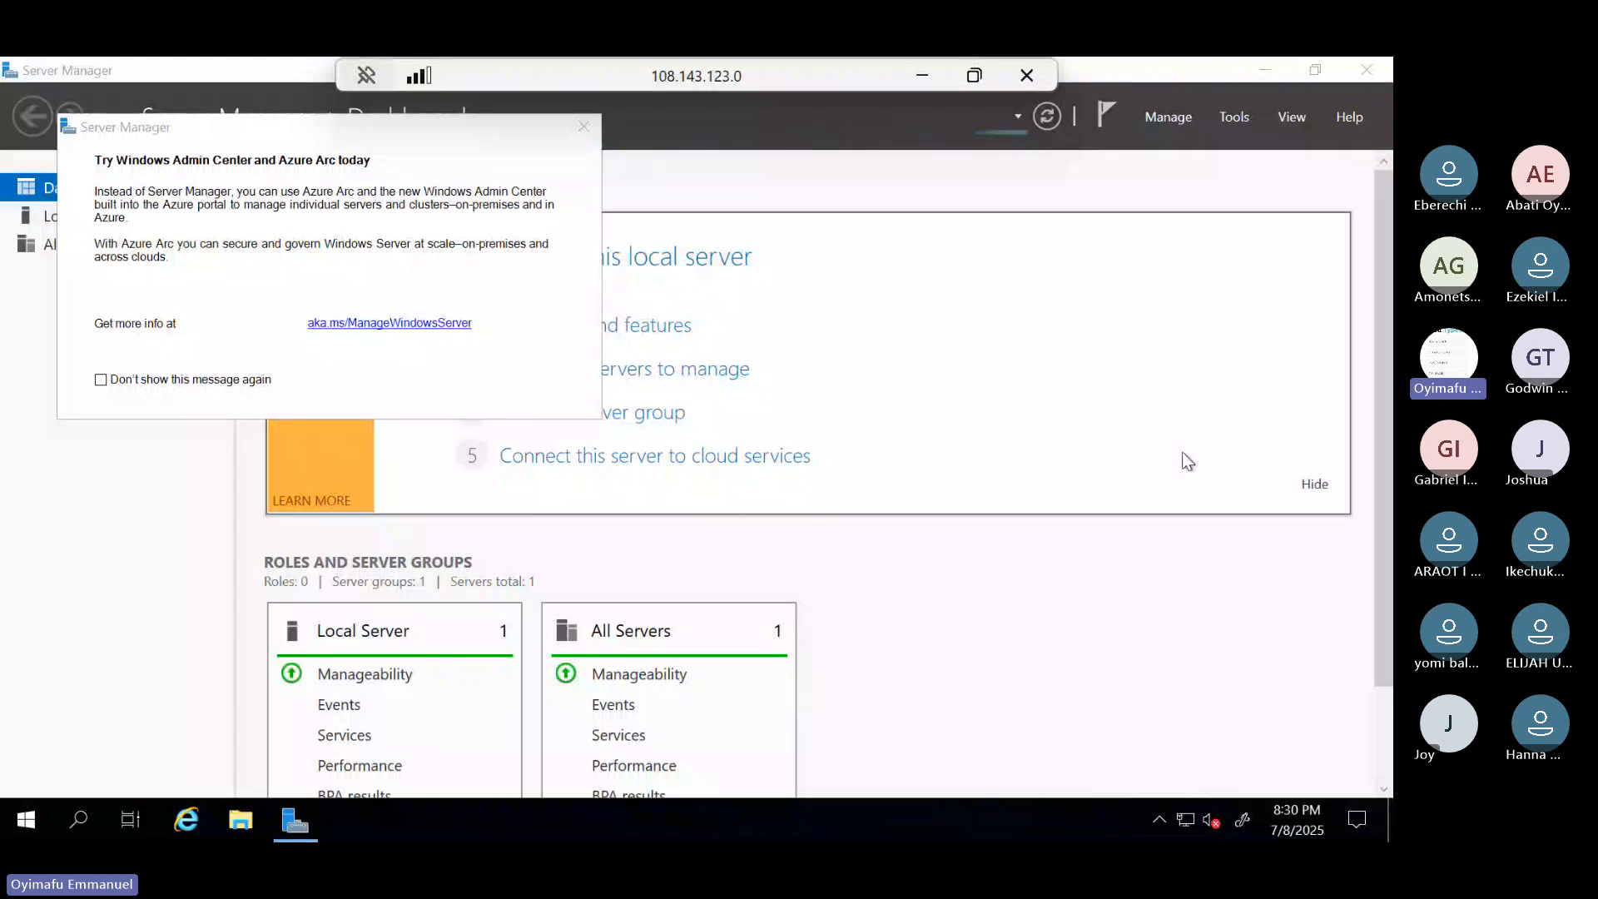
{"action": "left_click", "coordinate": [922, 80]}
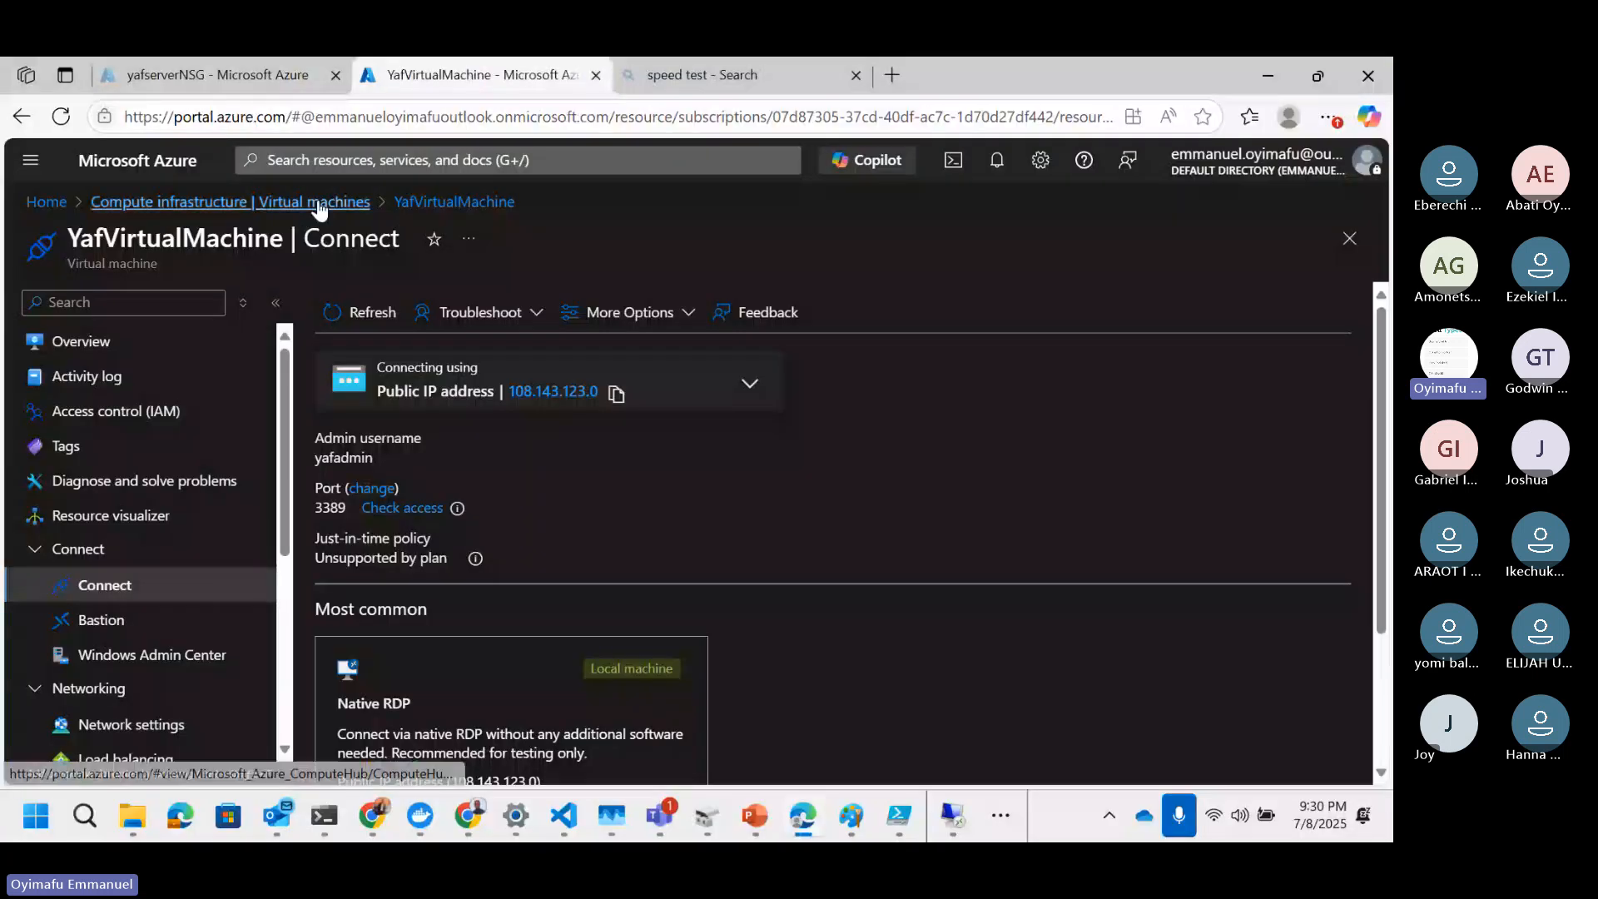
Step: Return to the Virtual machines list and start creating a new virtual machine
{"action": "left_click", "coordinate": [321, 204]}
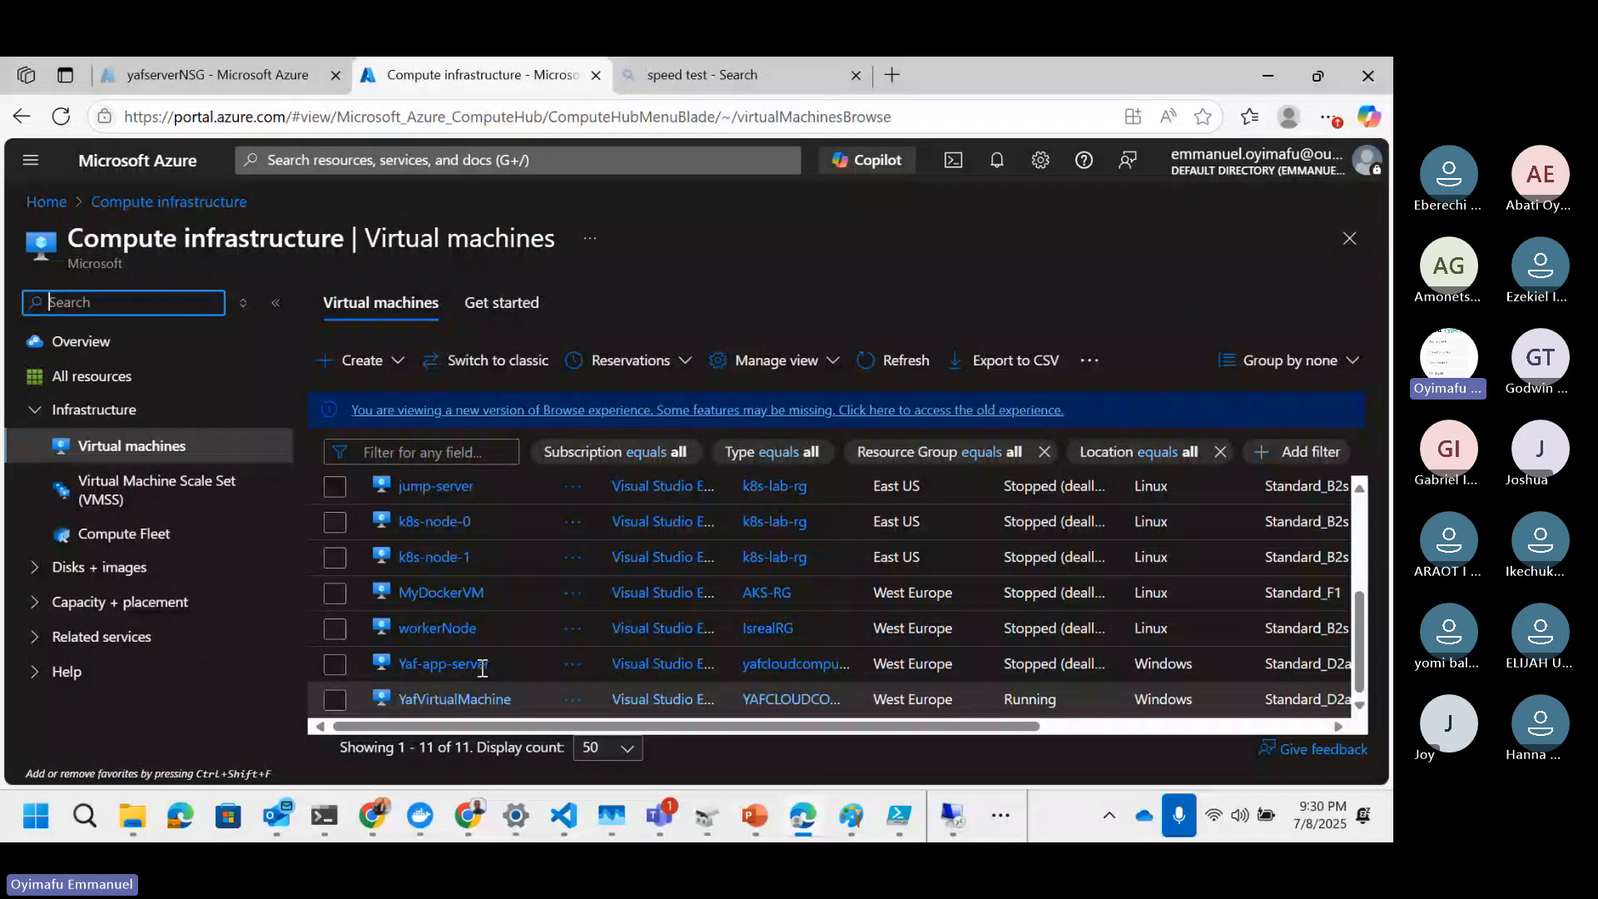
{"action": "left_click", "coordinate": [420, 158]}
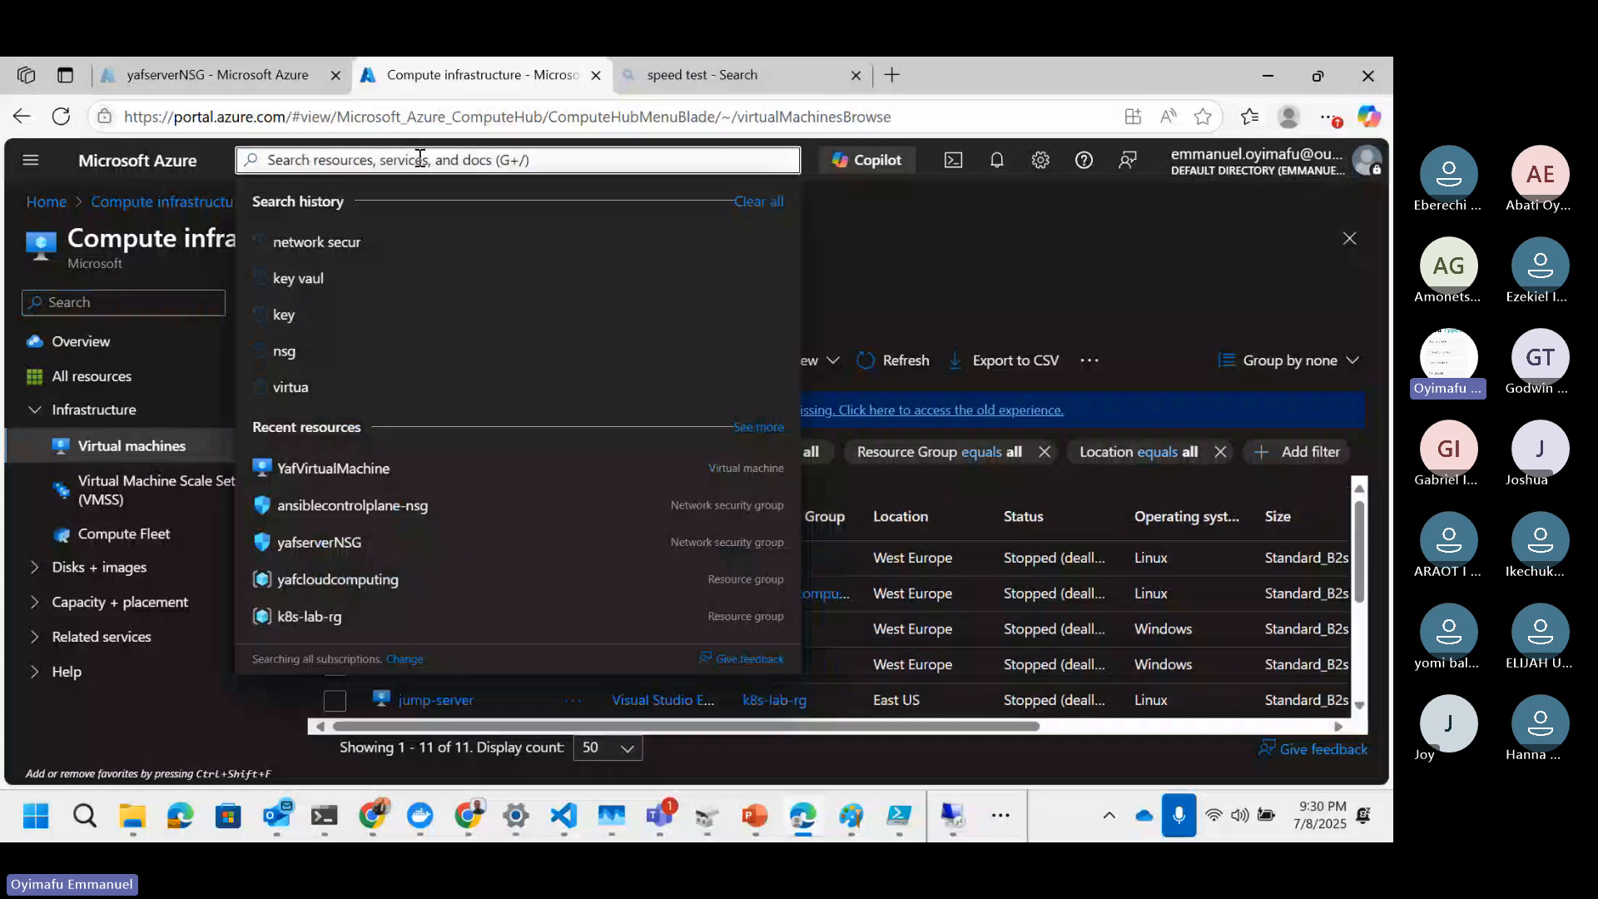
{"action": "type", "text": "v"}
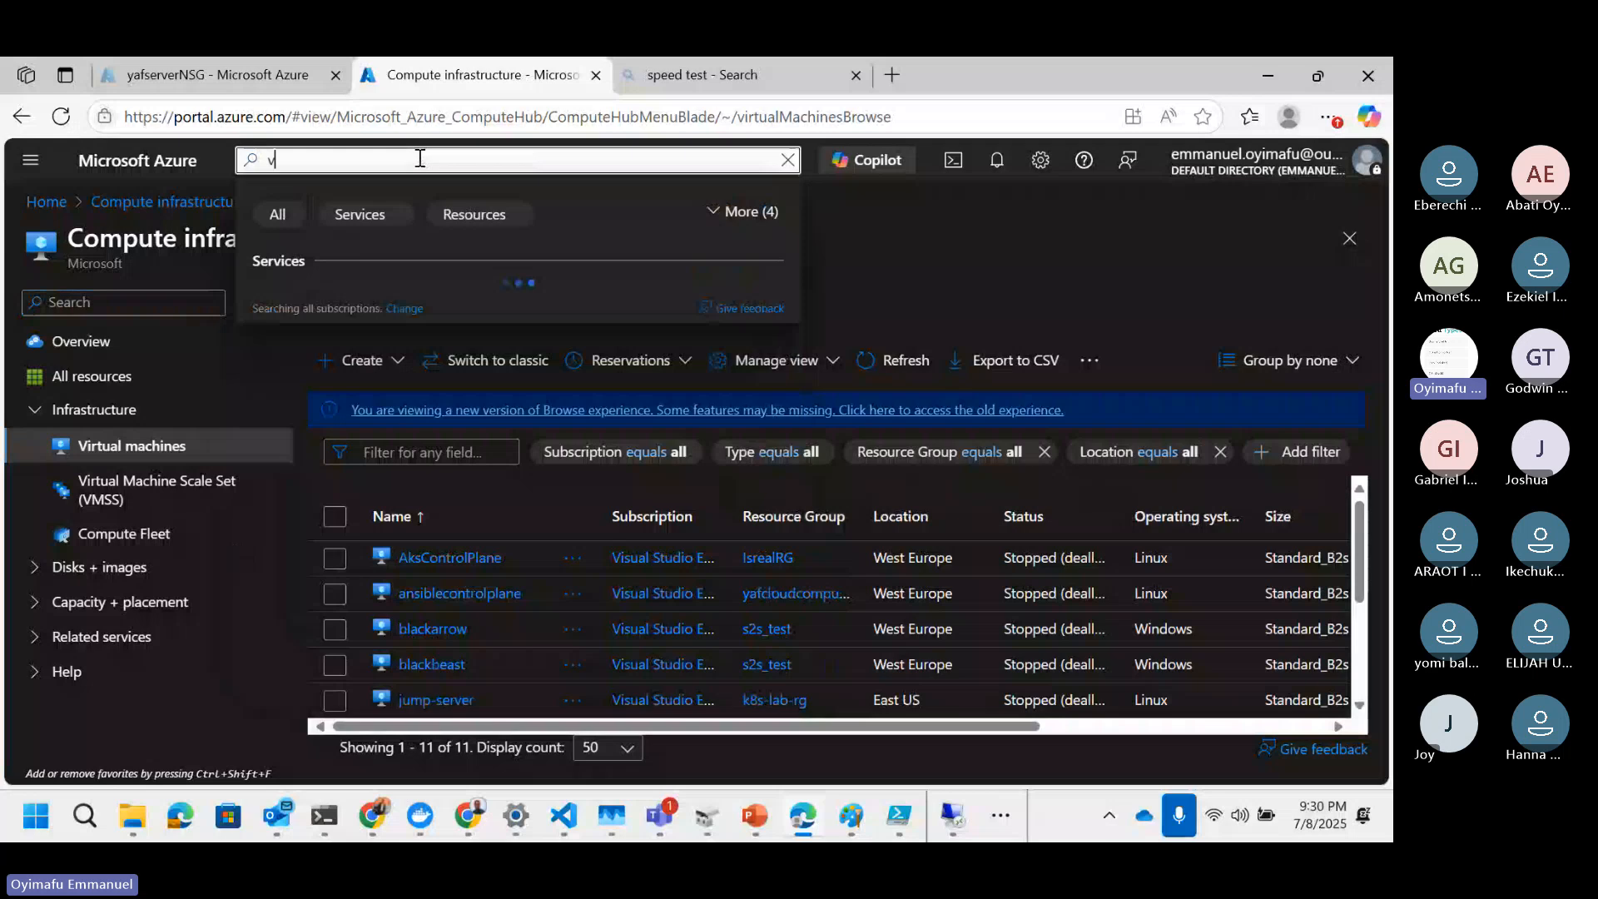
{"action": "left_click", "coordinate": [375, 287]}
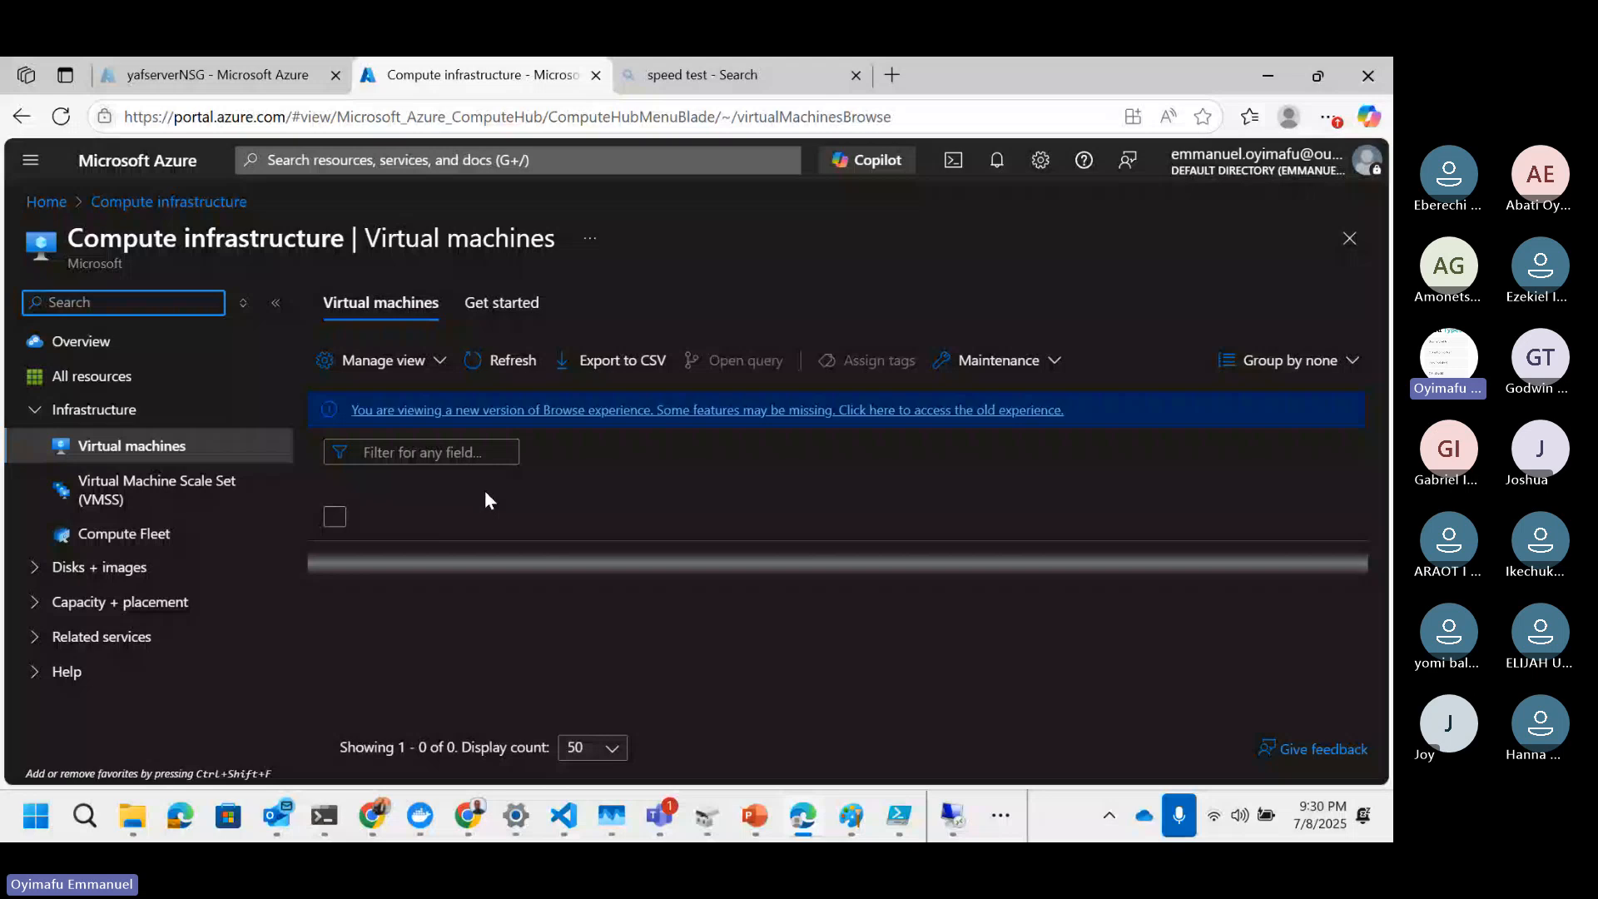
{"action": "left_click", "coordinate": [372, 360]}
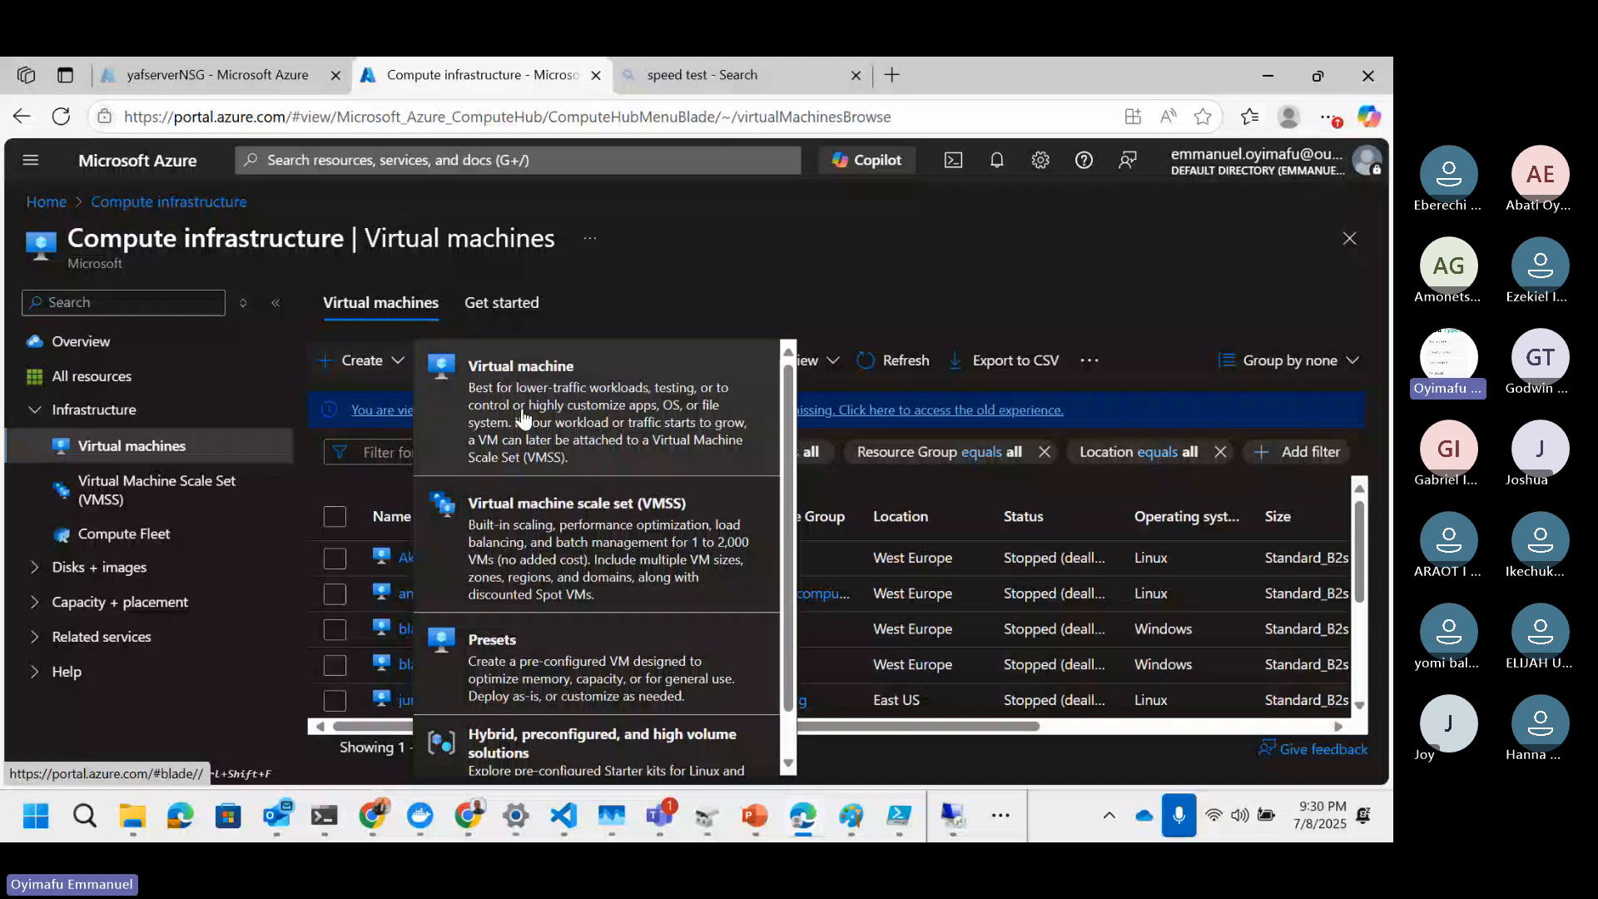
{"action": "left_click", "coordinate": [523, 417]}
{"action": "left_click", "coordinate": [411, 421]}
{"action": "type", "text": "y"}
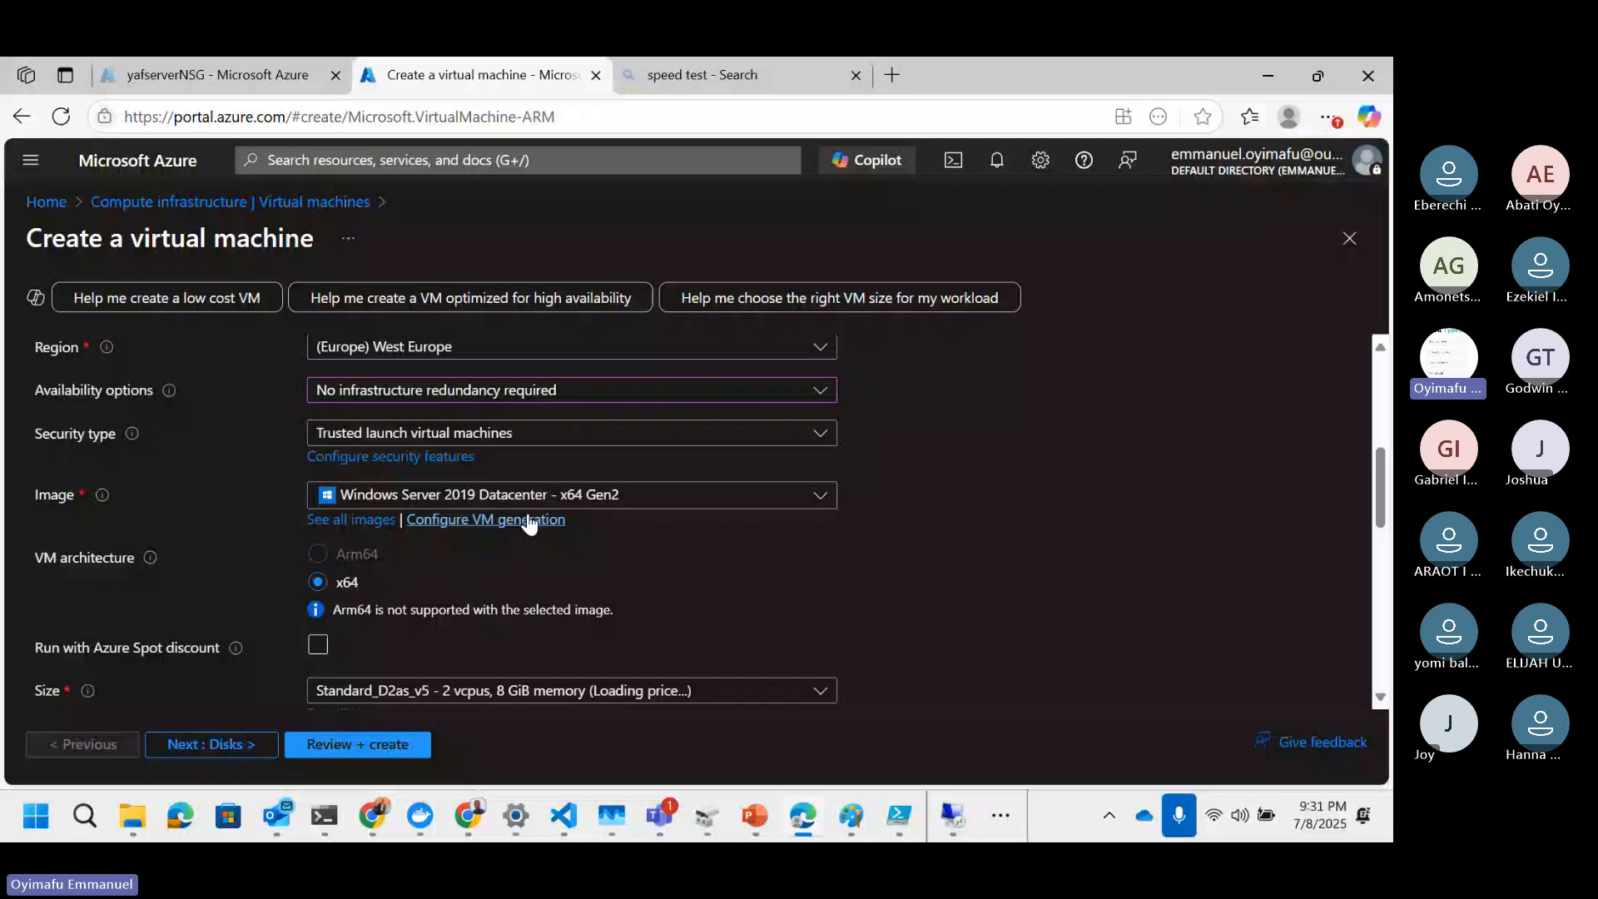
Step: Browse the image options for the new virtual machine
{"action": "left_click", "coordinate": [528, 496]}
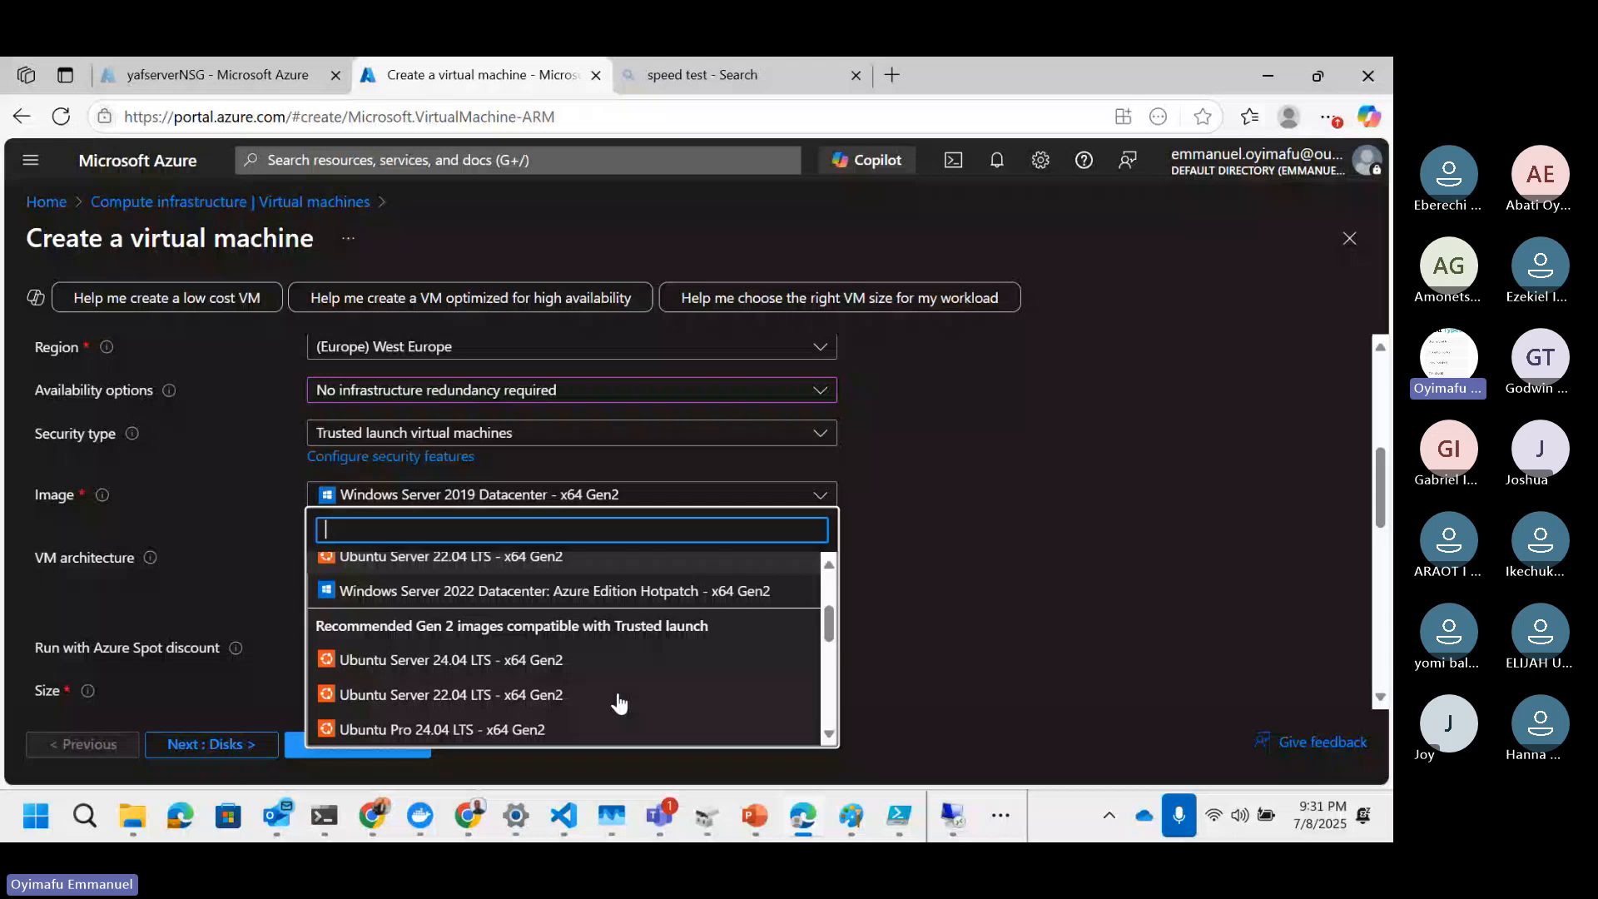
{"action": "scroll", "coordinate": [618, 703], "scroll_direction": "down", "scroll_amount": 5}
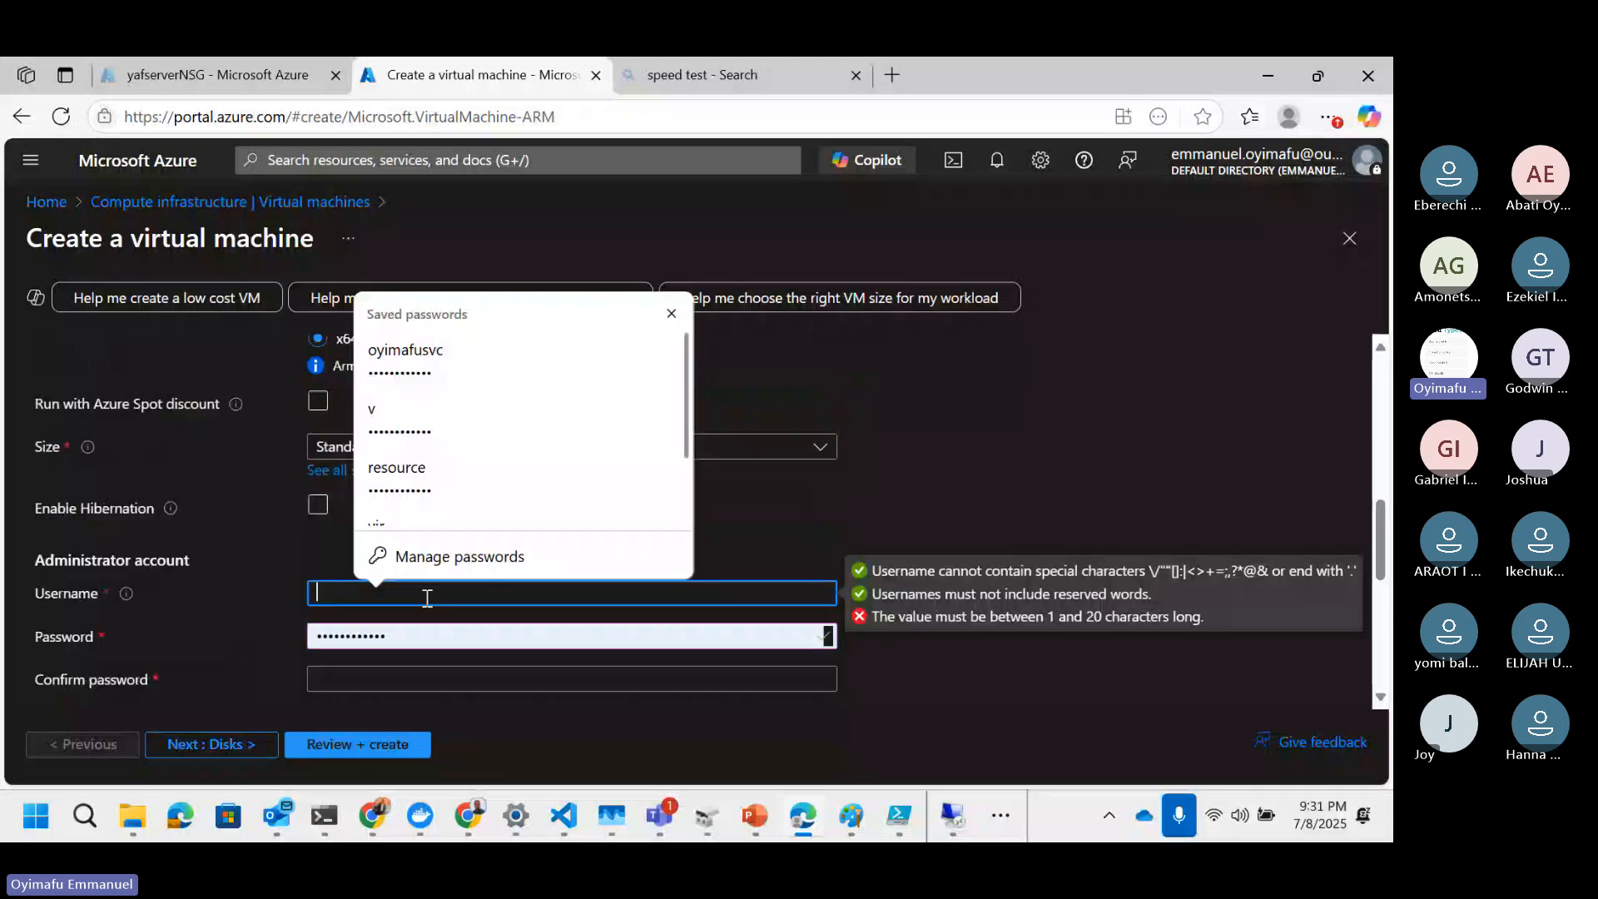
Step: Set the new VM's administrator username to yafadmin and its public inbound ports to None
{"action": "type", "text": "yaf"}
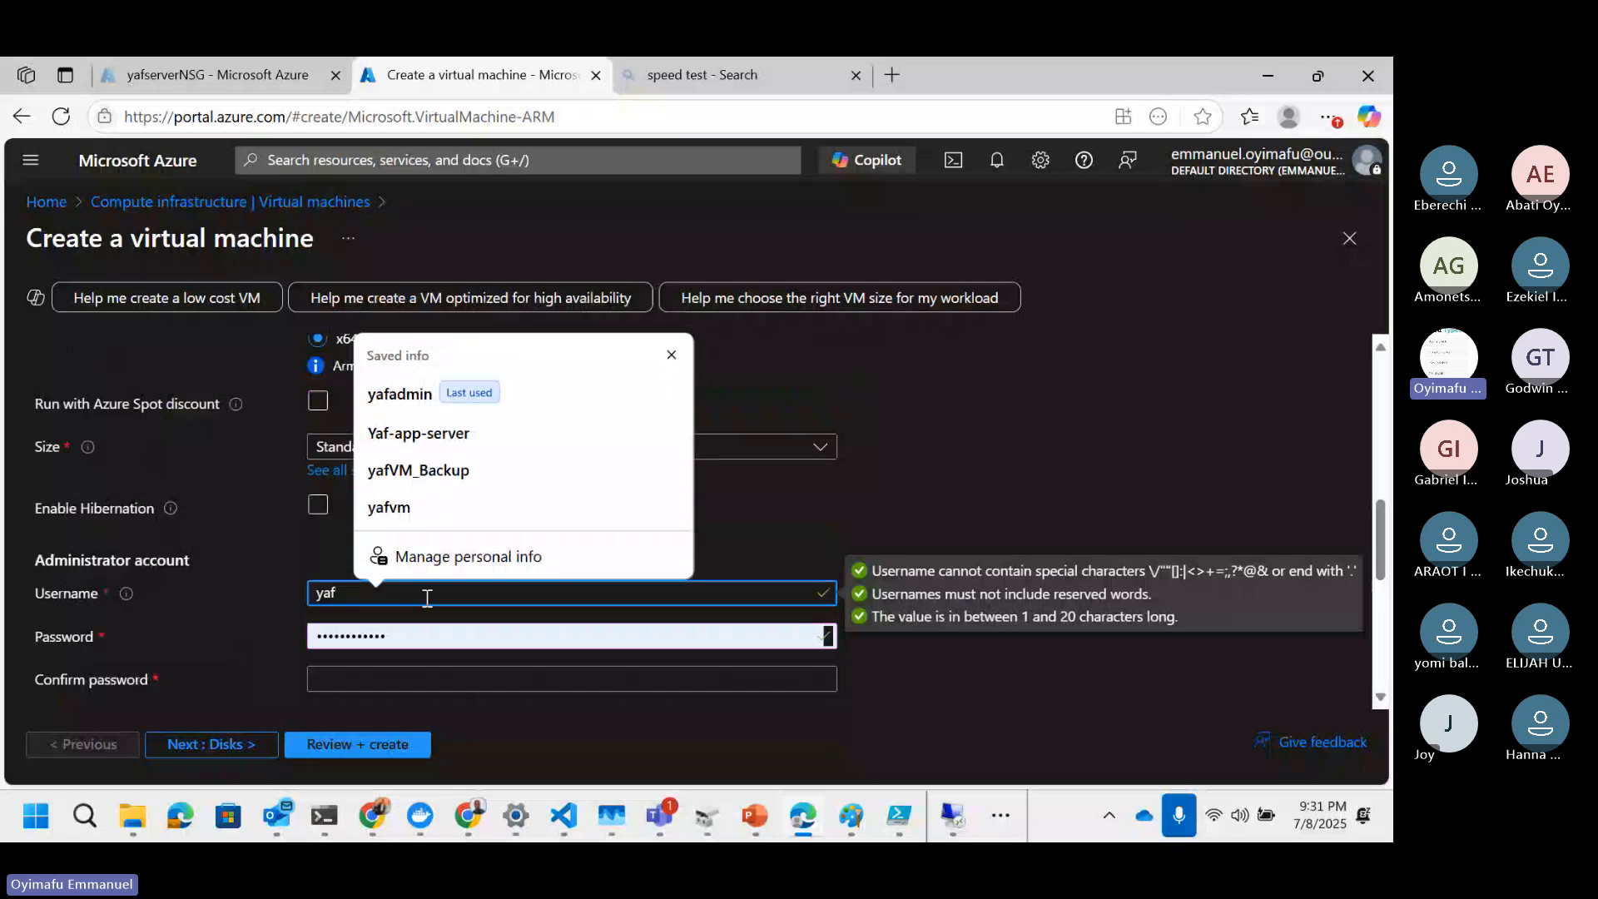
{"action": "left_click", "coordinate": [433, 393]}
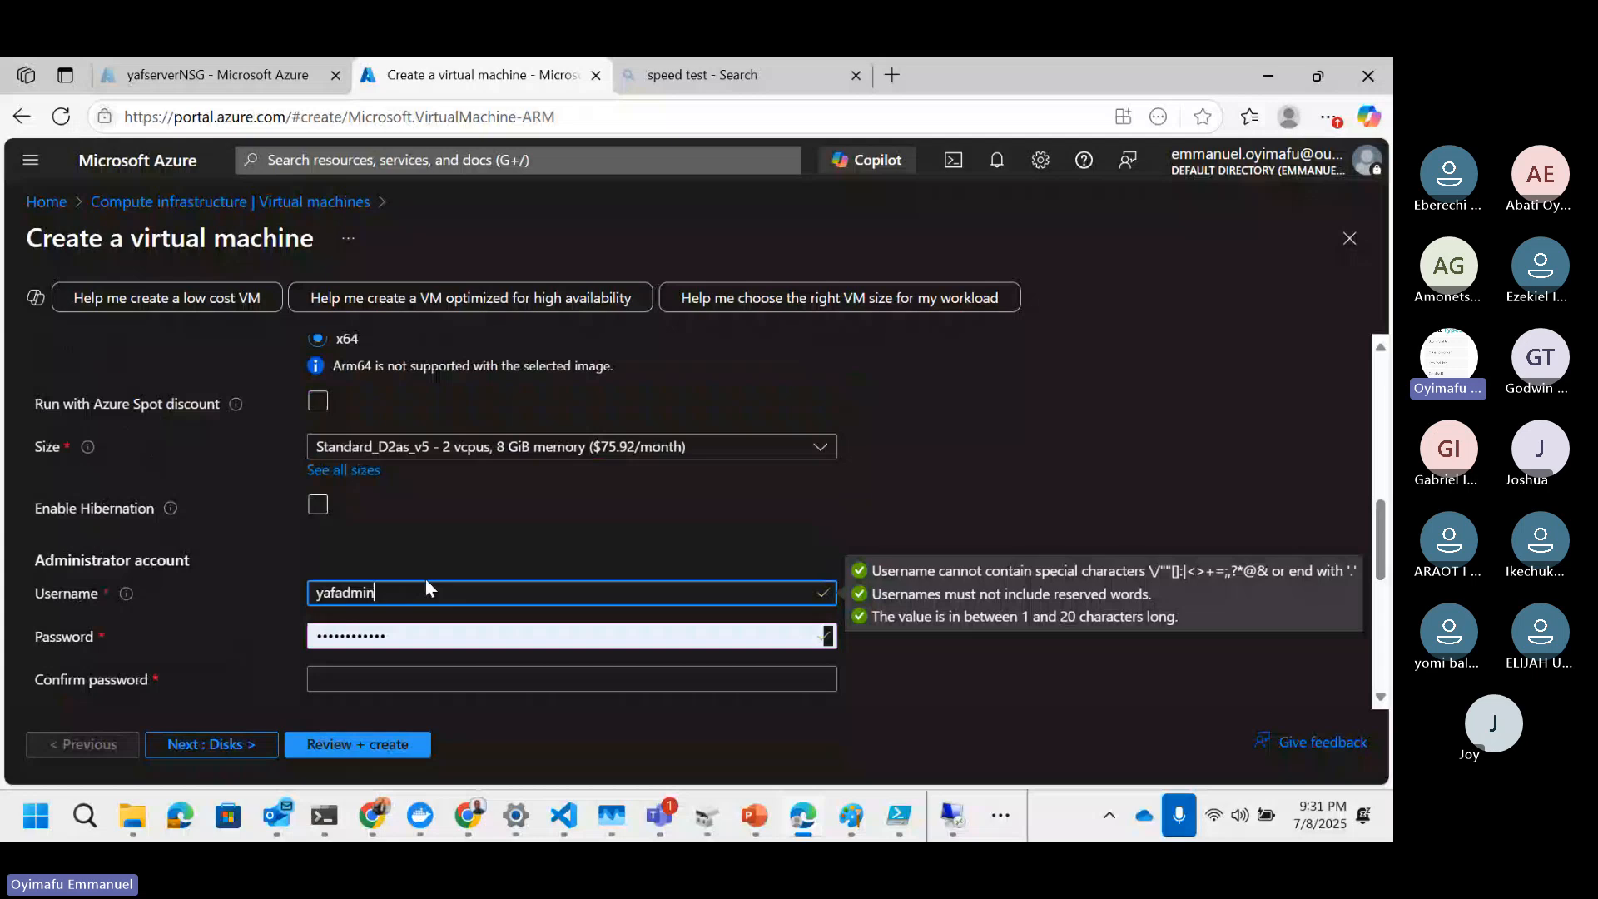
{"action": "scroll", "coordinate": [378, 583], "scroll_direction": "down", "scroll_amount": 5}
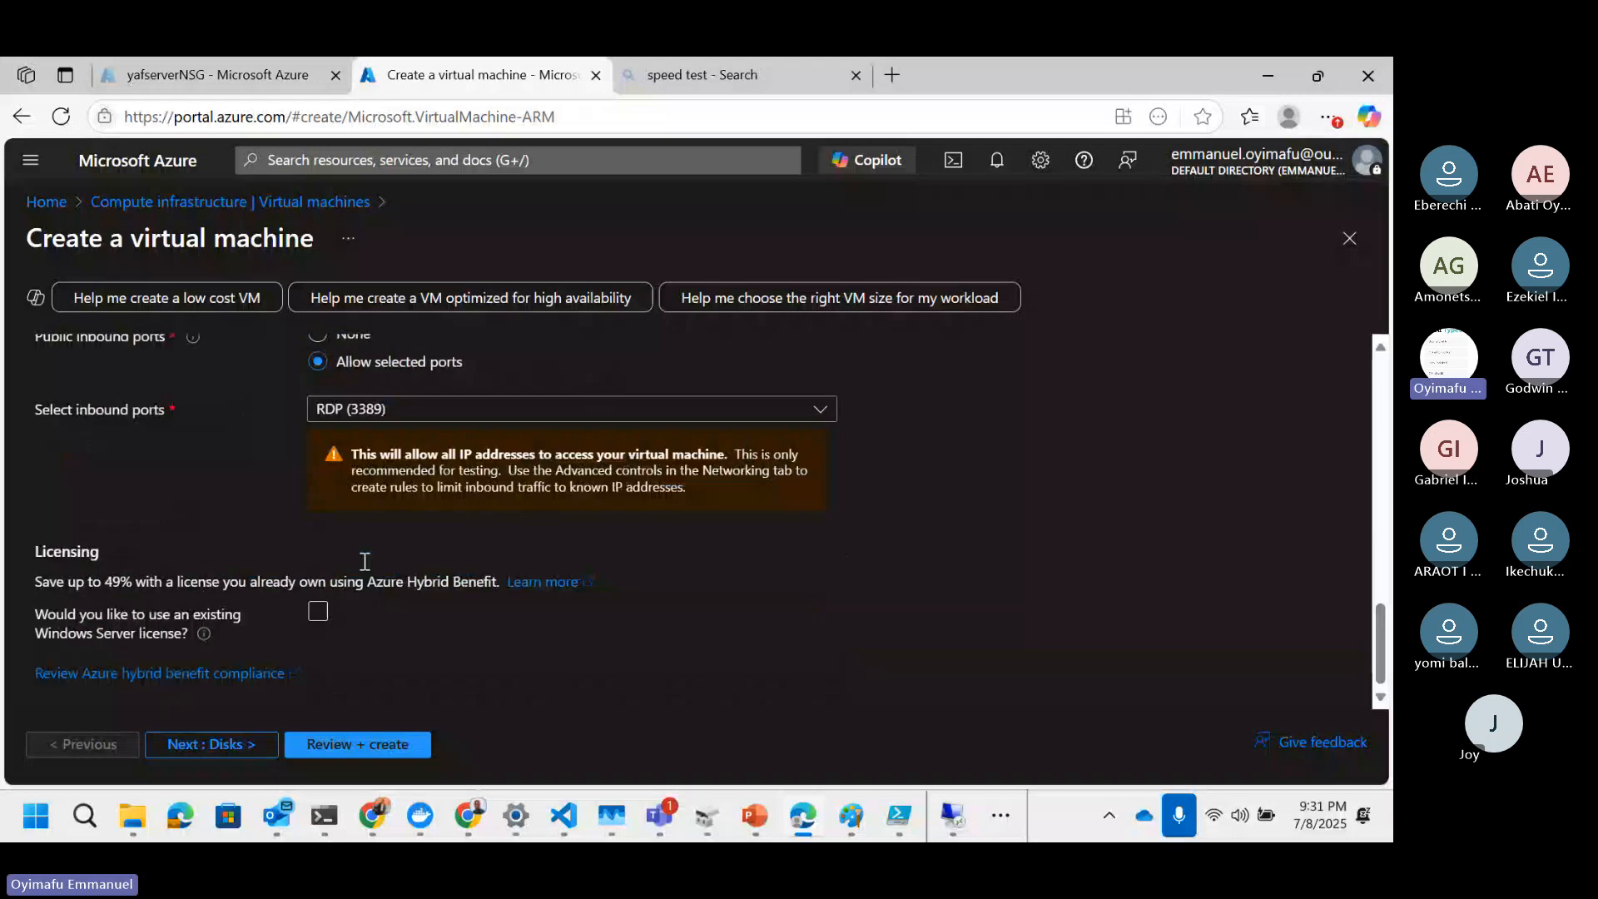
{"action": "scroll", "coordinate": [365, 561], "scroll_direction": "up", "scroll_amount": 3}
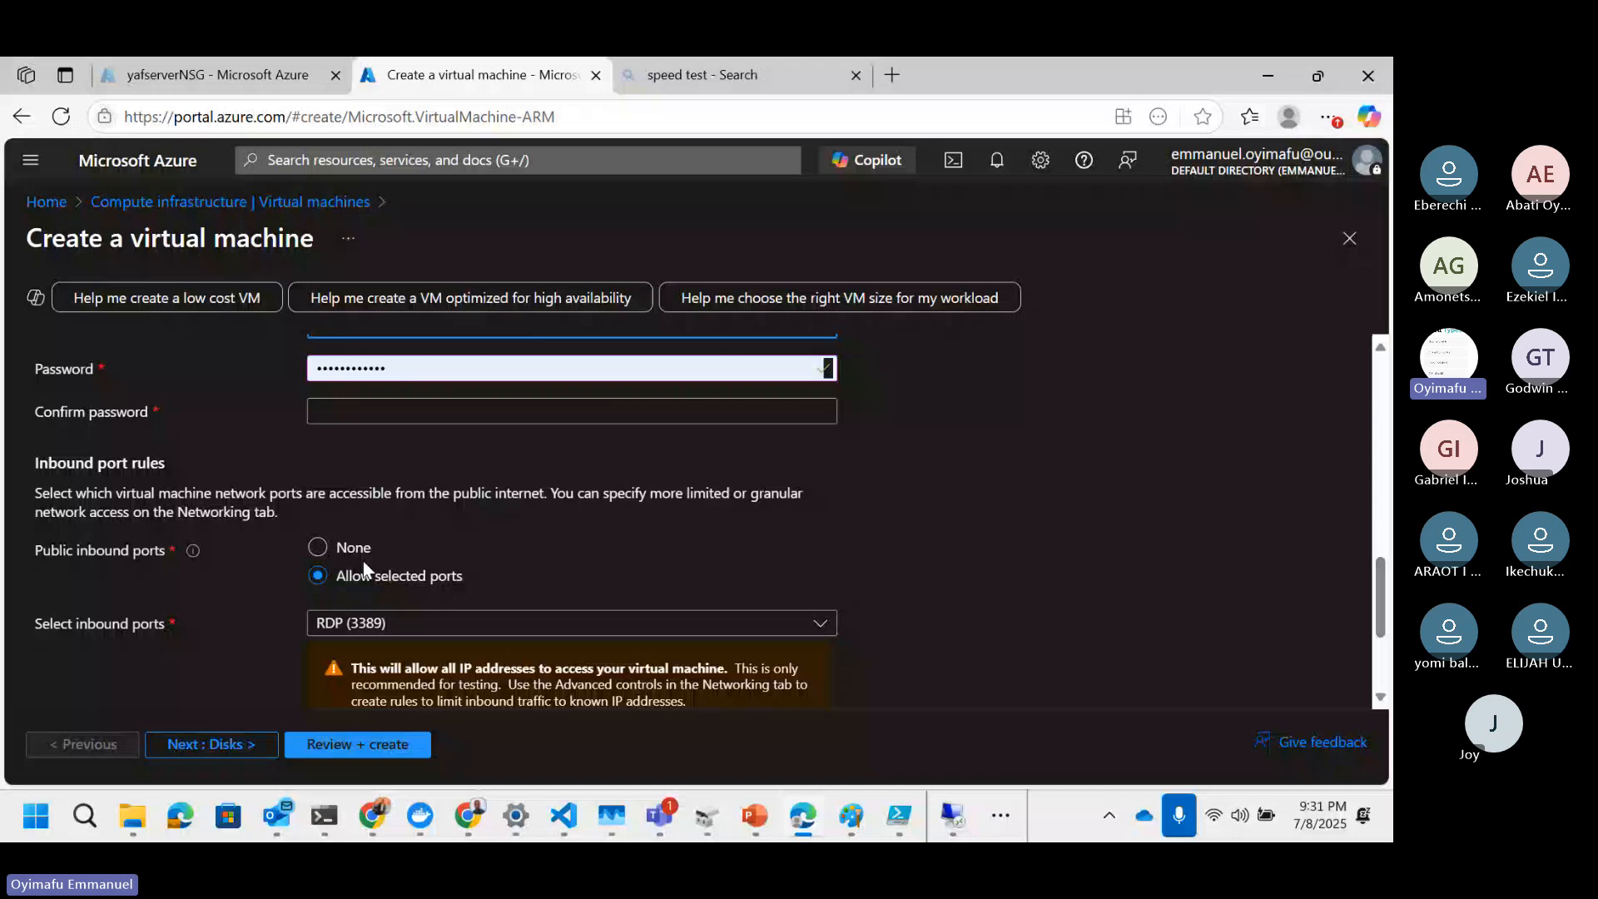
{"action": "left_click", "coordinate": [349, 551]}
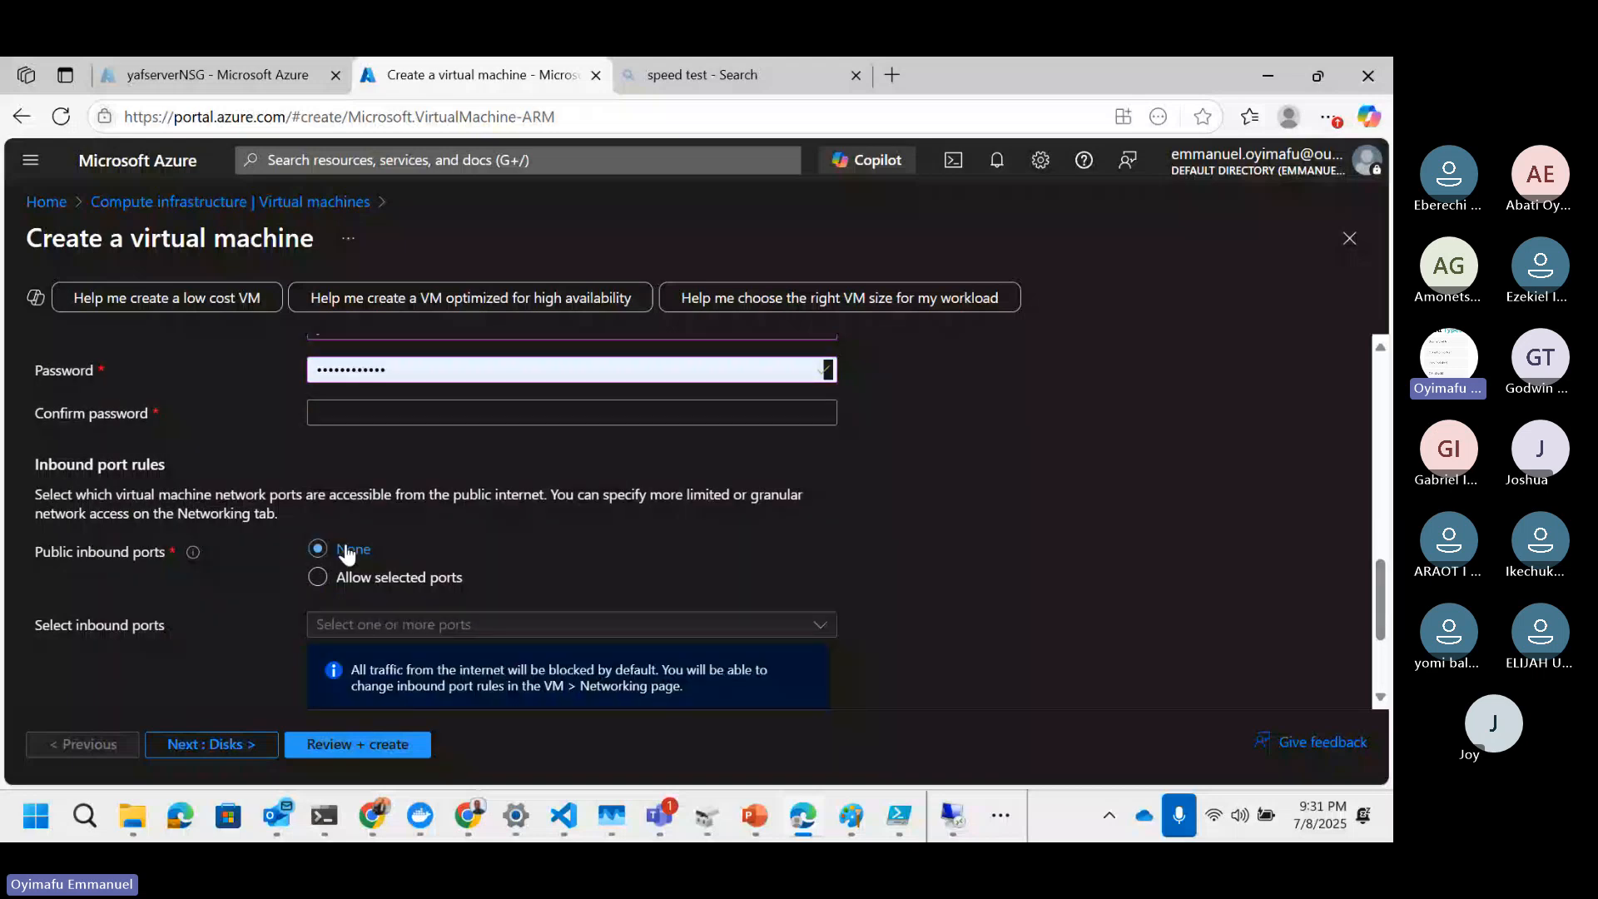
{"action": "scroll", "coordinate": [454, 656], "scroll_direction": "down", "scroll_amount": 1}
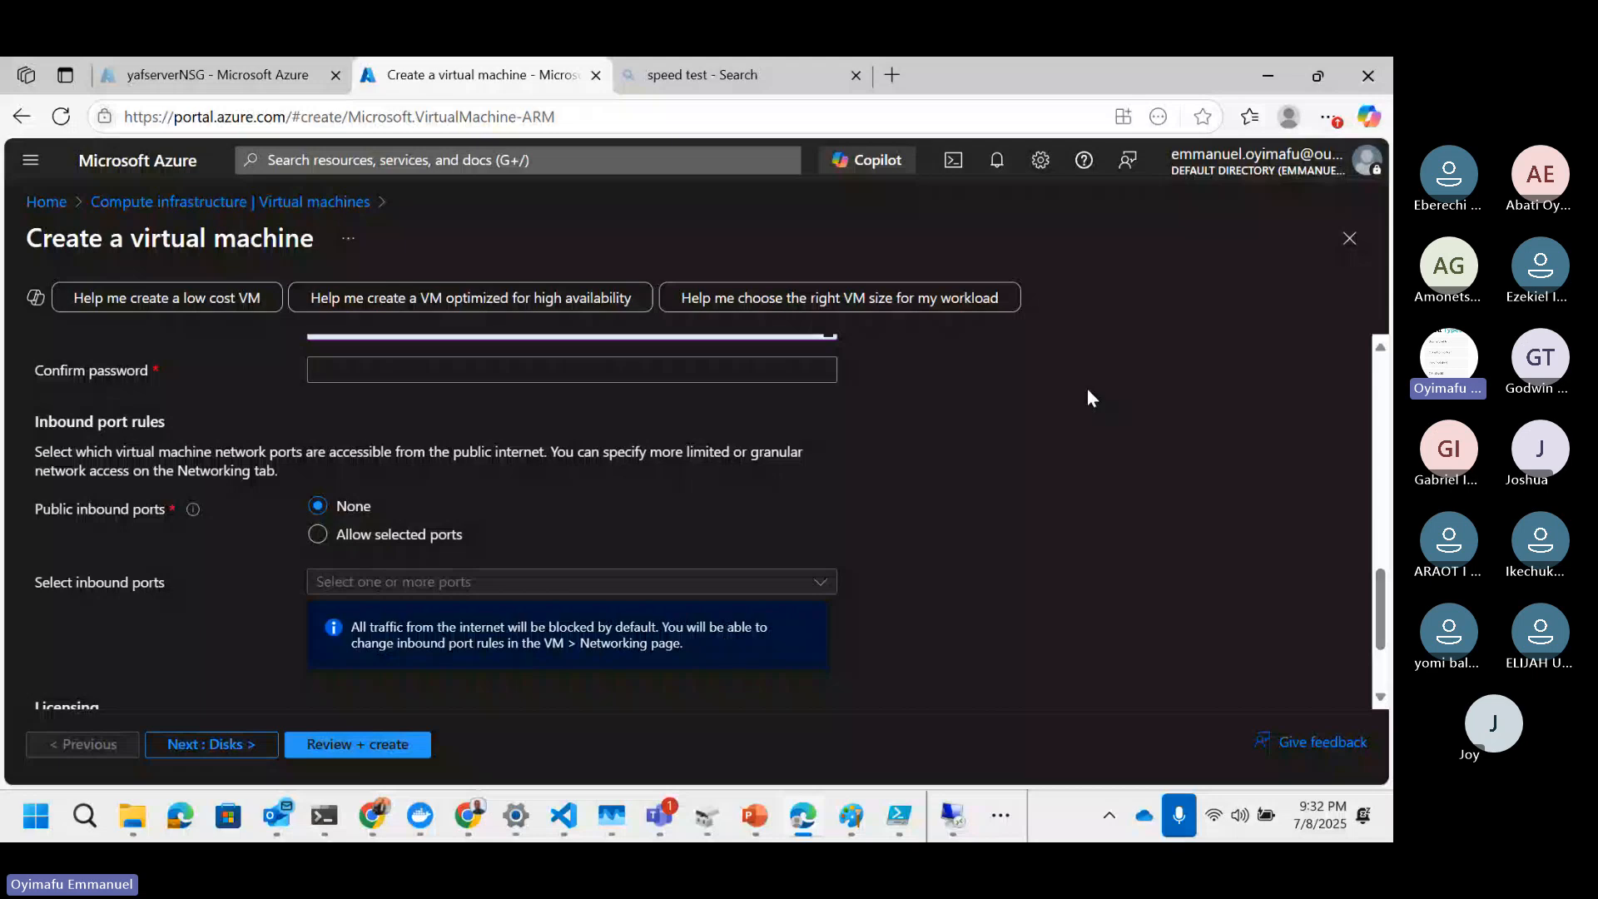
Step: Close the virtual machine creation and discard the unsaved edits
{"action": "left_click", "coordinate": [1349, 238]}
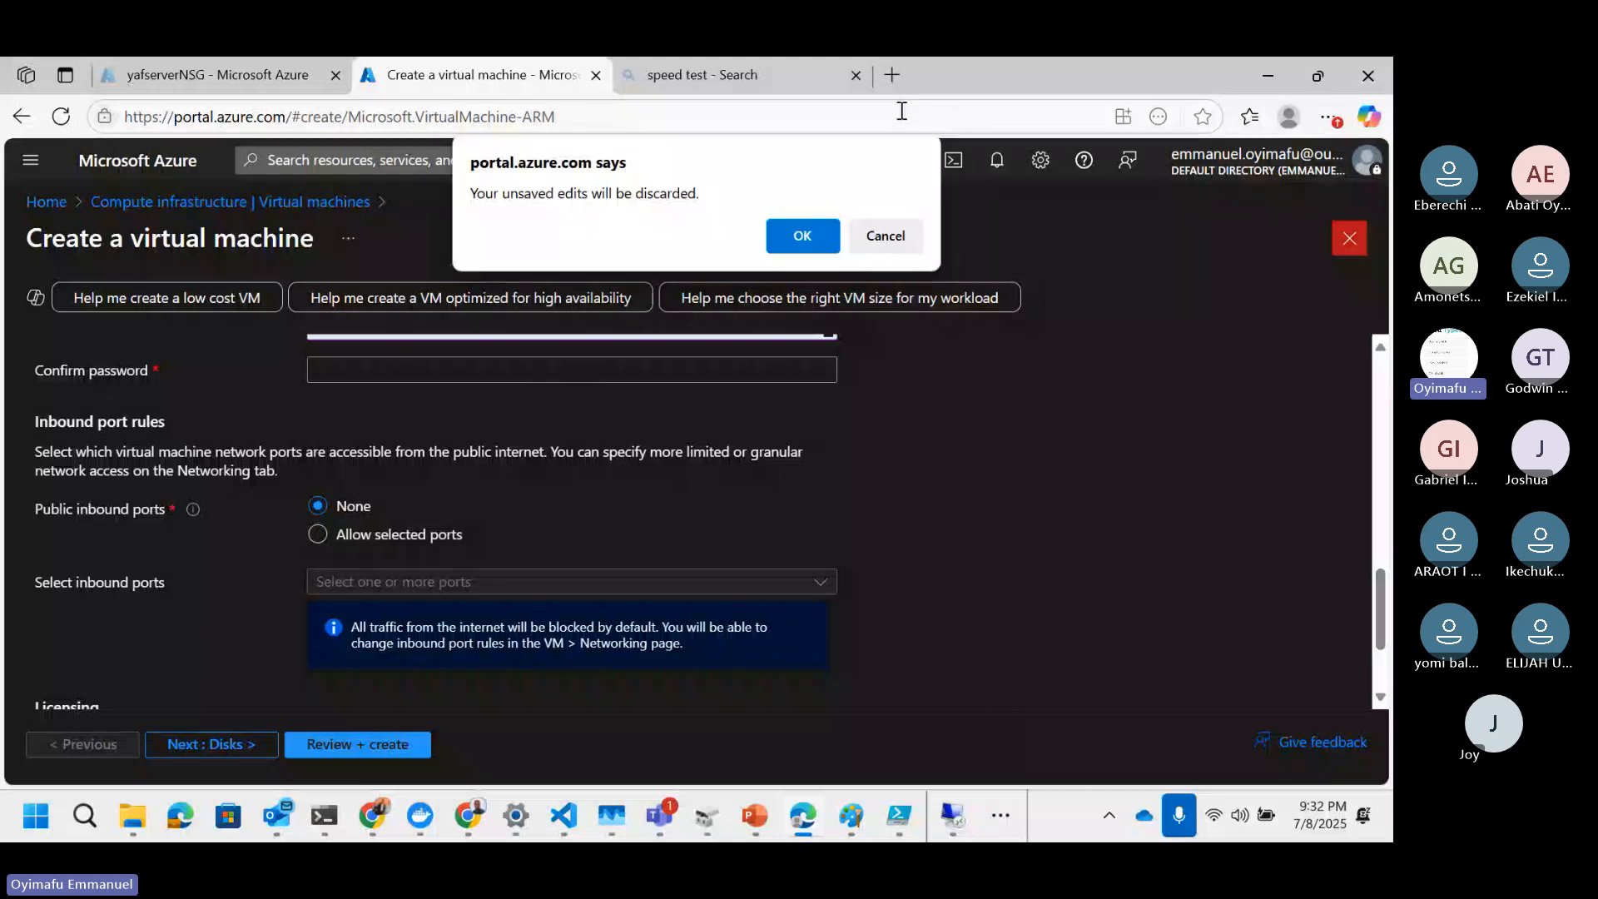
{"action": "left_click", "coordinate": [796, 236]}
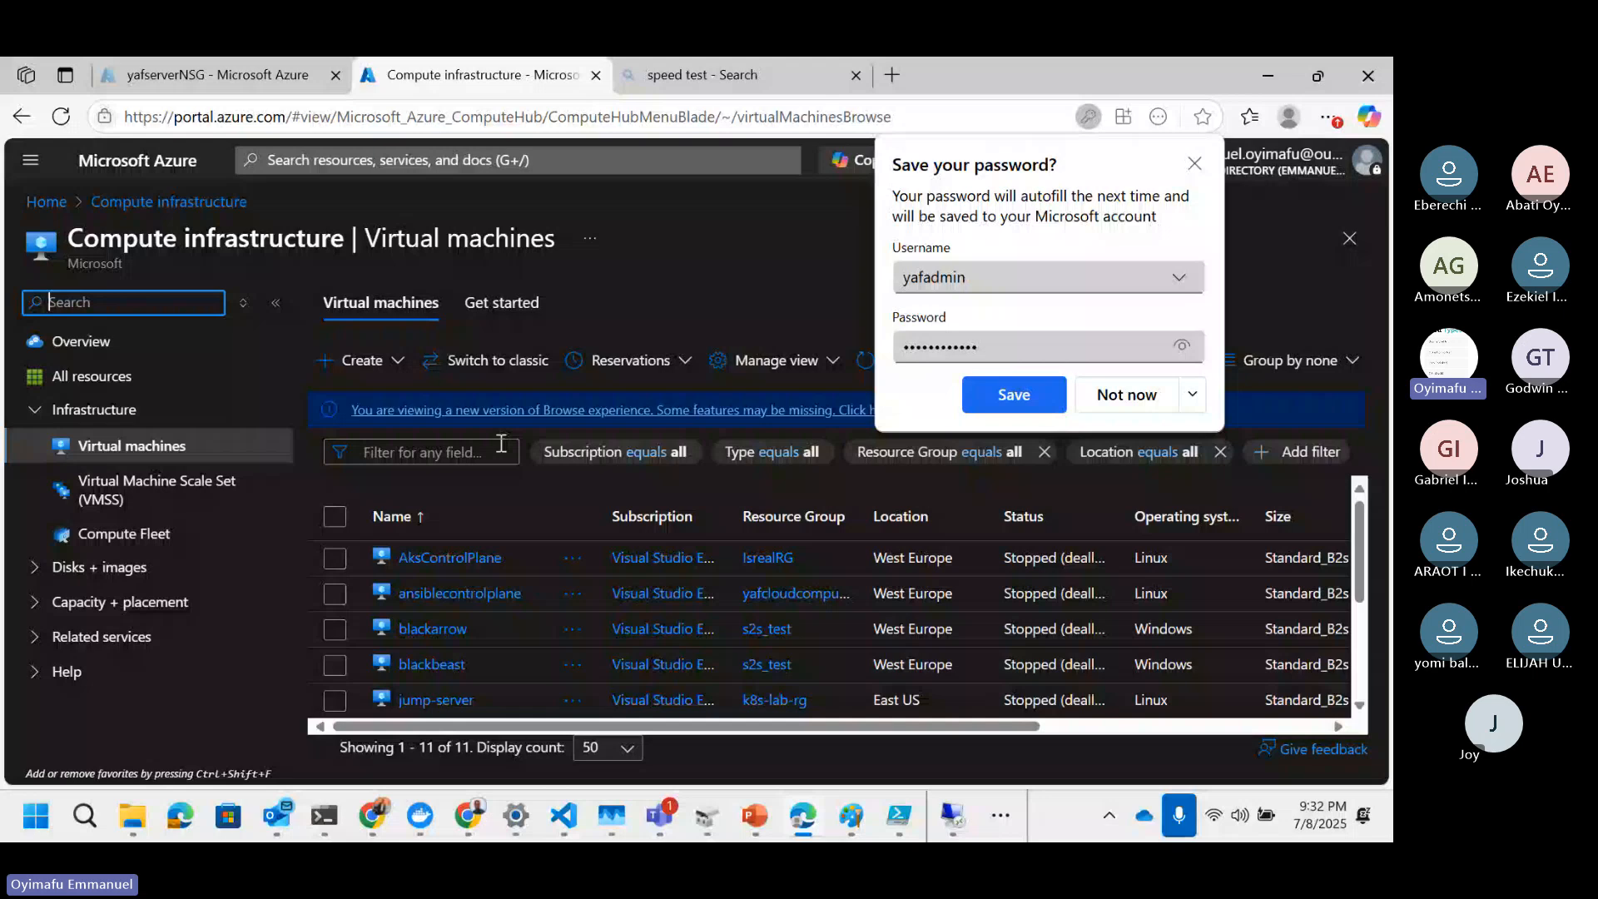
Step: Open yafserverNSG and review its network interfaces and inbound security rules
{"action": "left_click", "coordinate": [482, 160]}
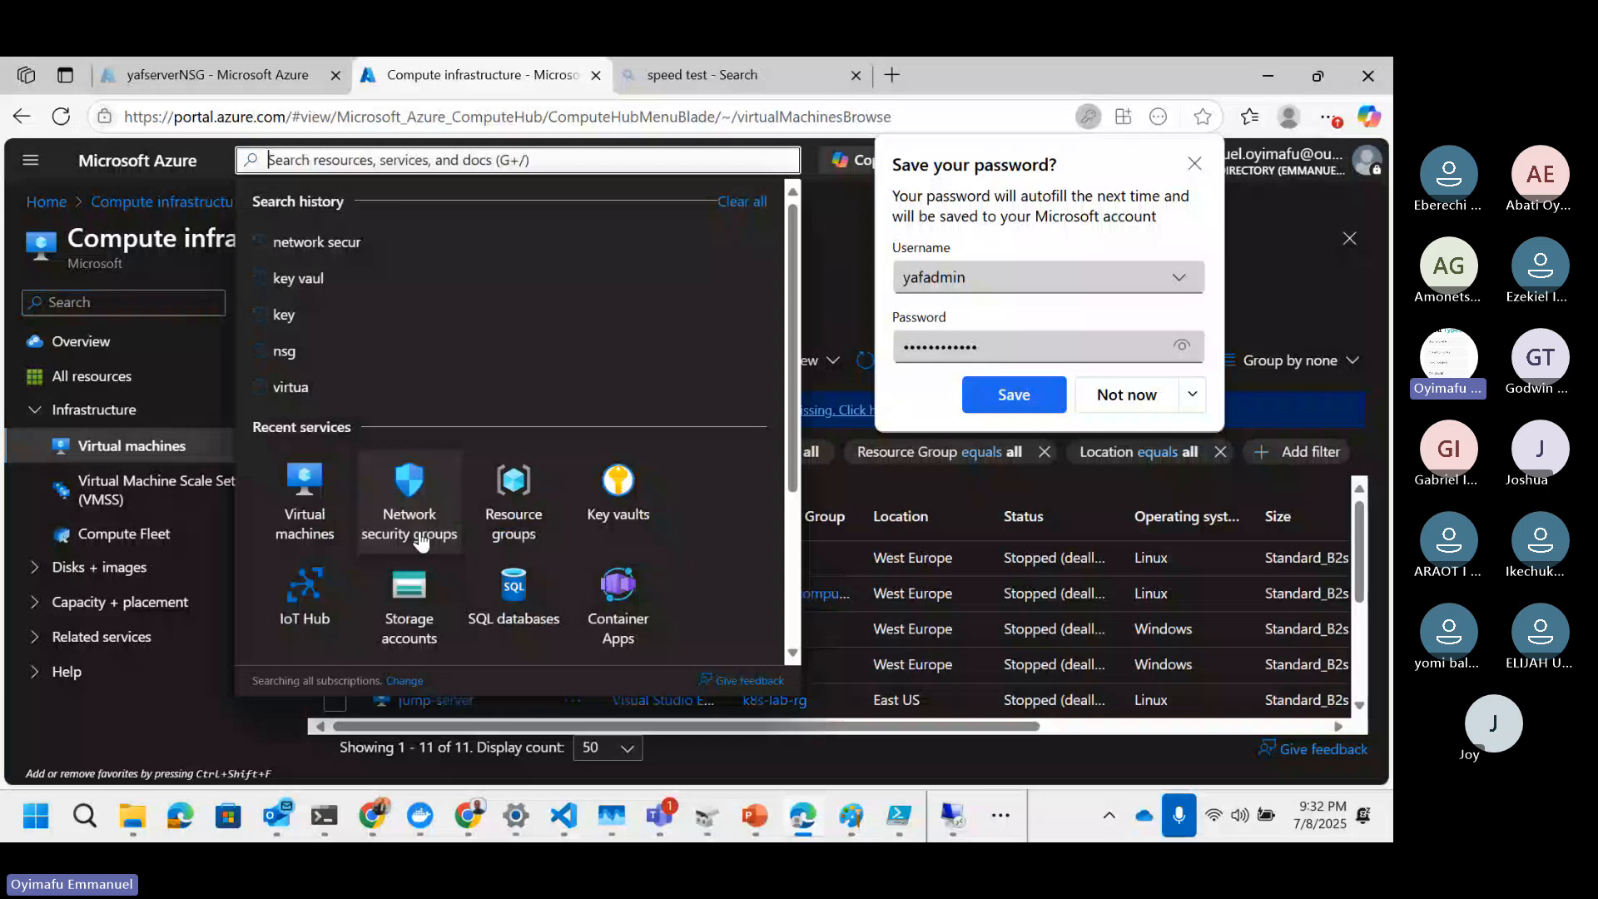
{"action": "left_click", "coordinate": [422, 540]}
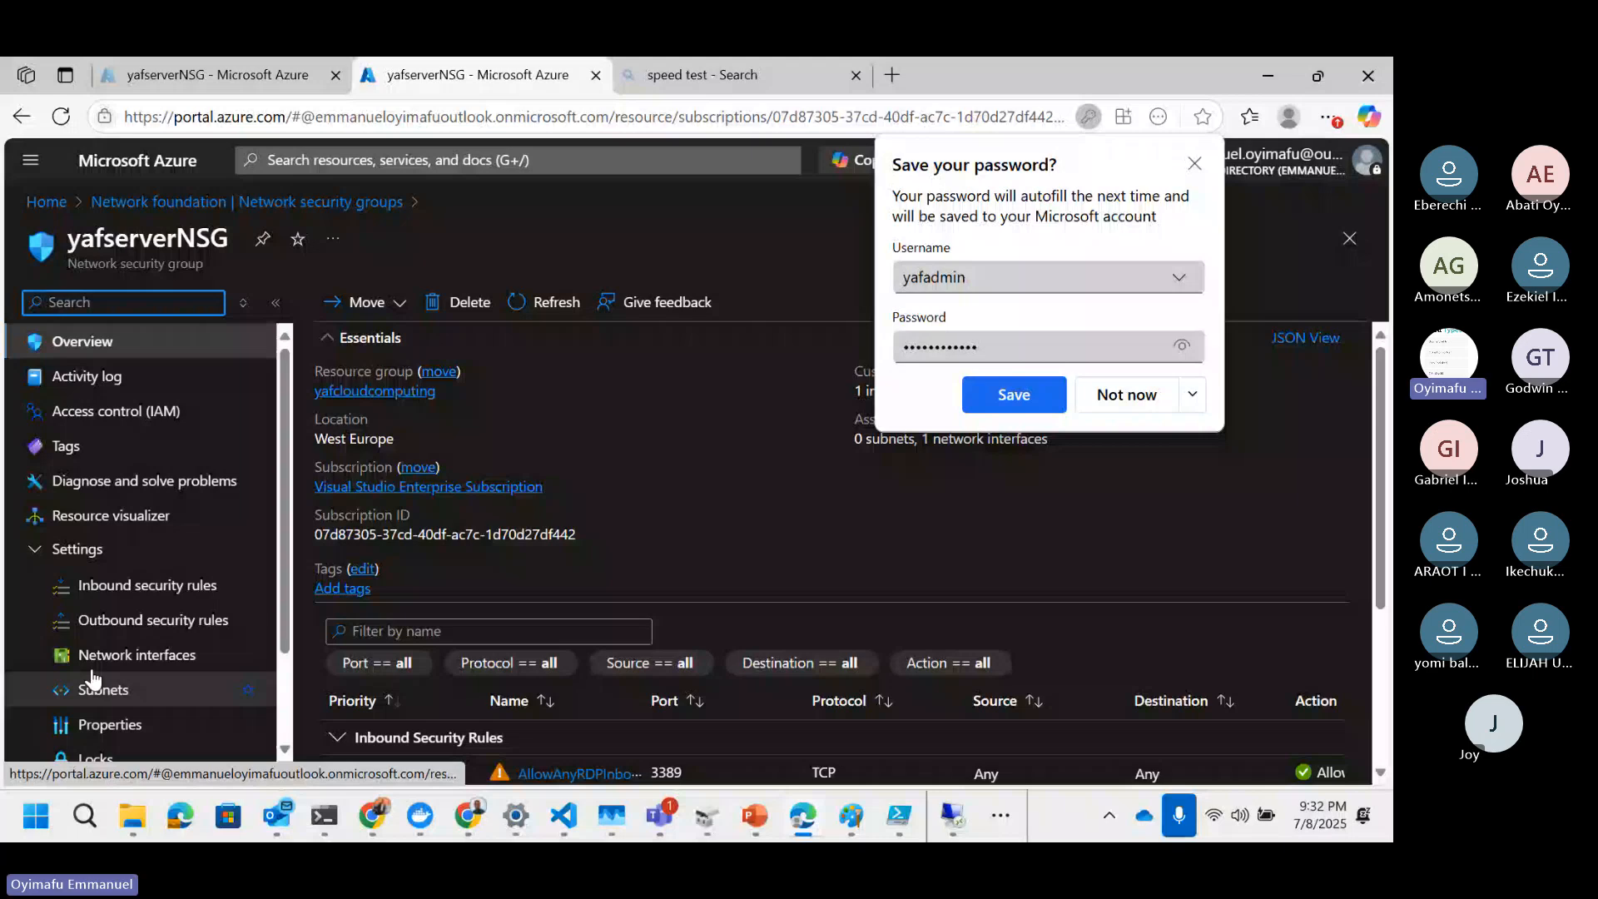
{"action": "left_click", "coordinate": [93, 664]}
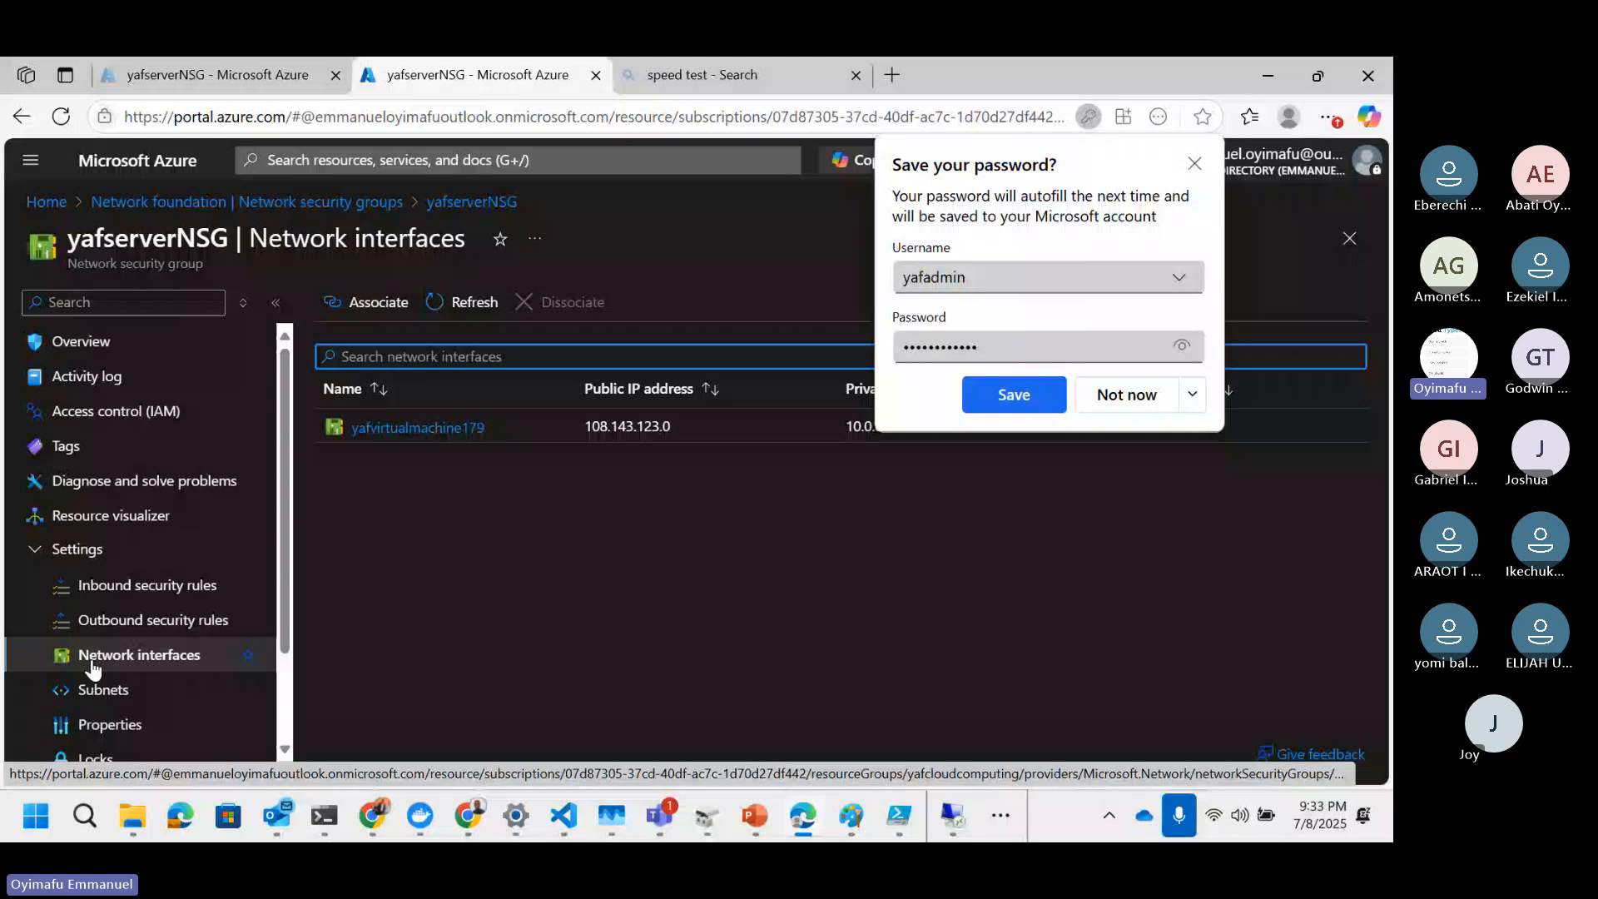
{"action": "left_click", "coordinate": [95, 586]}
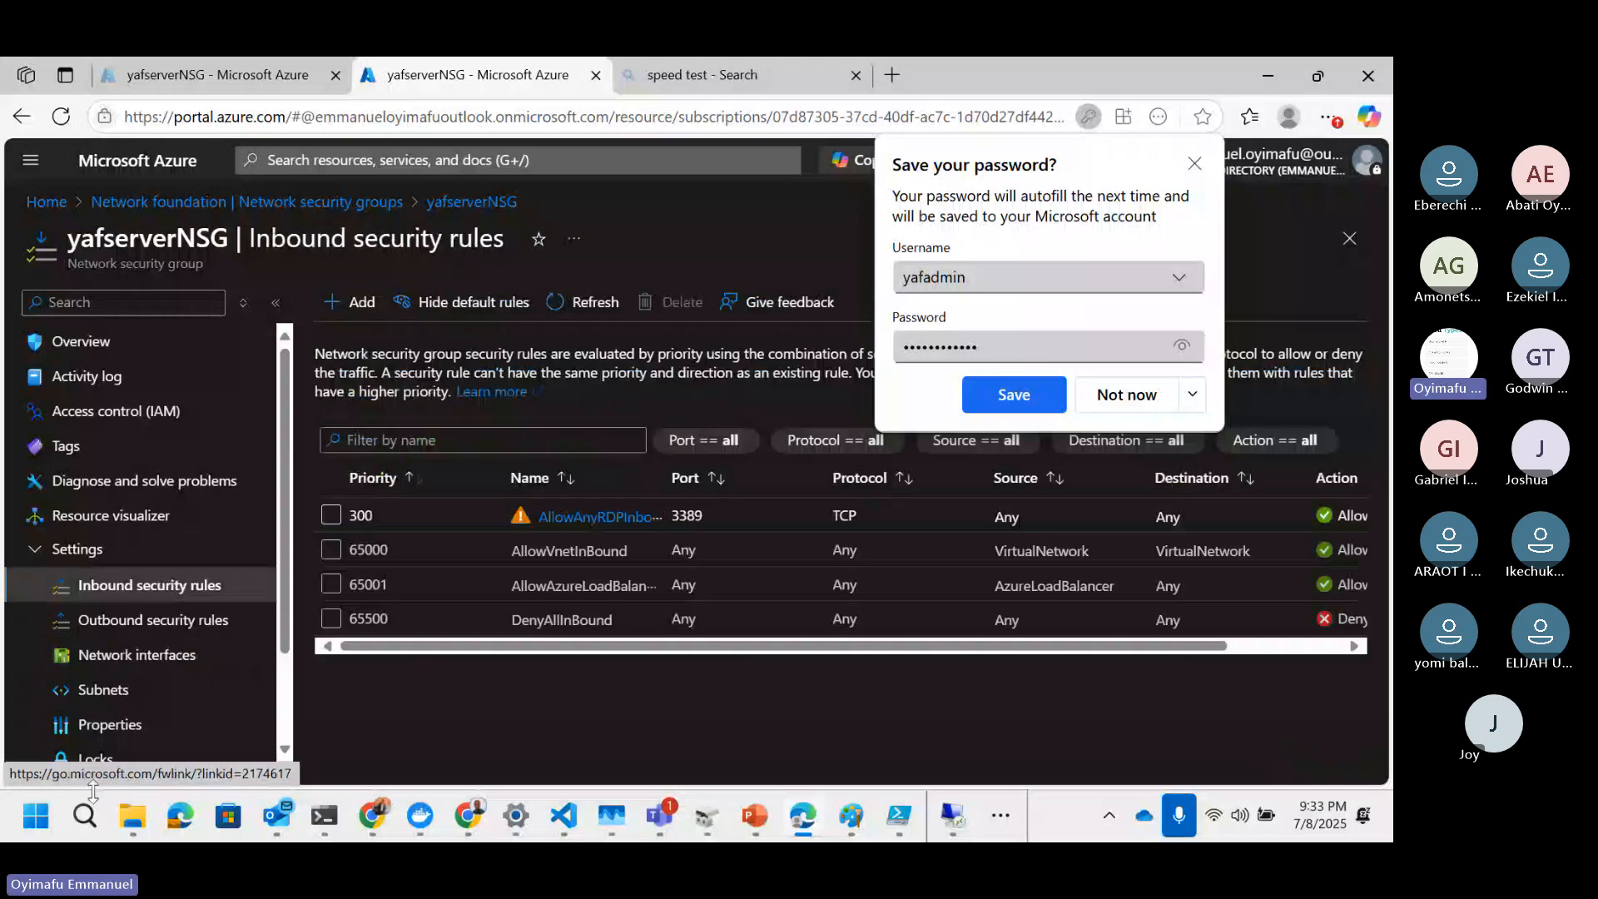
Step: Browse the inbound rules in Windows Defender Firewall with Advanced Security, then decline the browser's password-save prompt
{"action": "left_click", "coordinate": [39, 828]}
{"action": "type", "text": "firwal"}
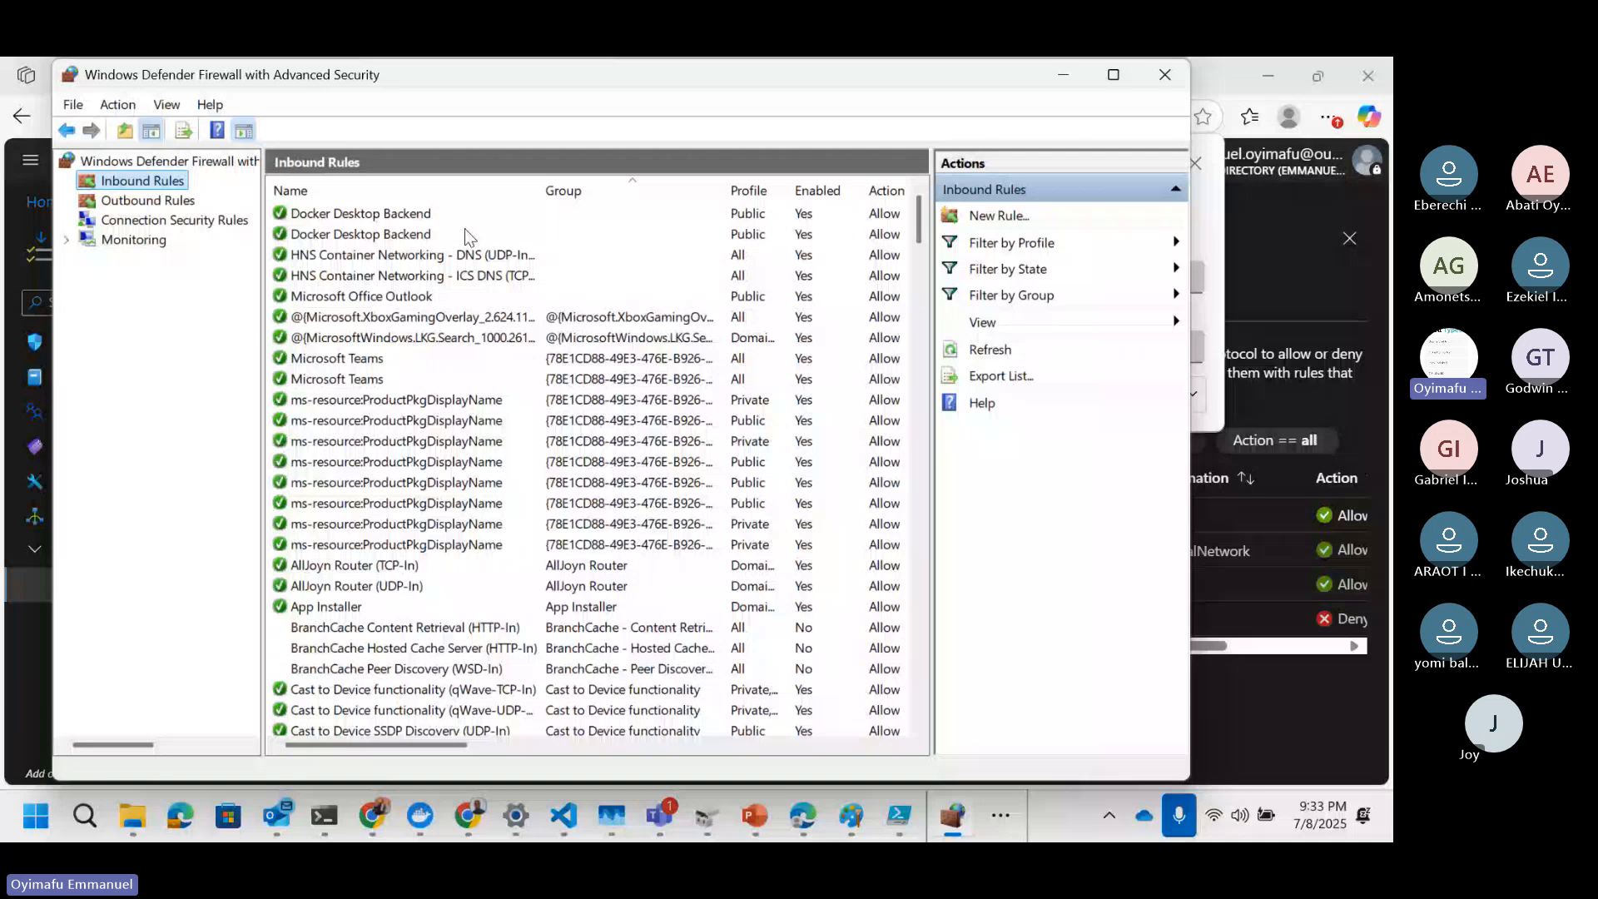
{"action": "scroll", "coordinate": [465, 228], "scroll_direction": "down", "scroll_amount": 1}
{"action": "left_click", "coordinate": [516, 420]}
{"action": "scroll", "coordinate": [859, 516], "scroll_direction": "right", "scroll_amount": 2}
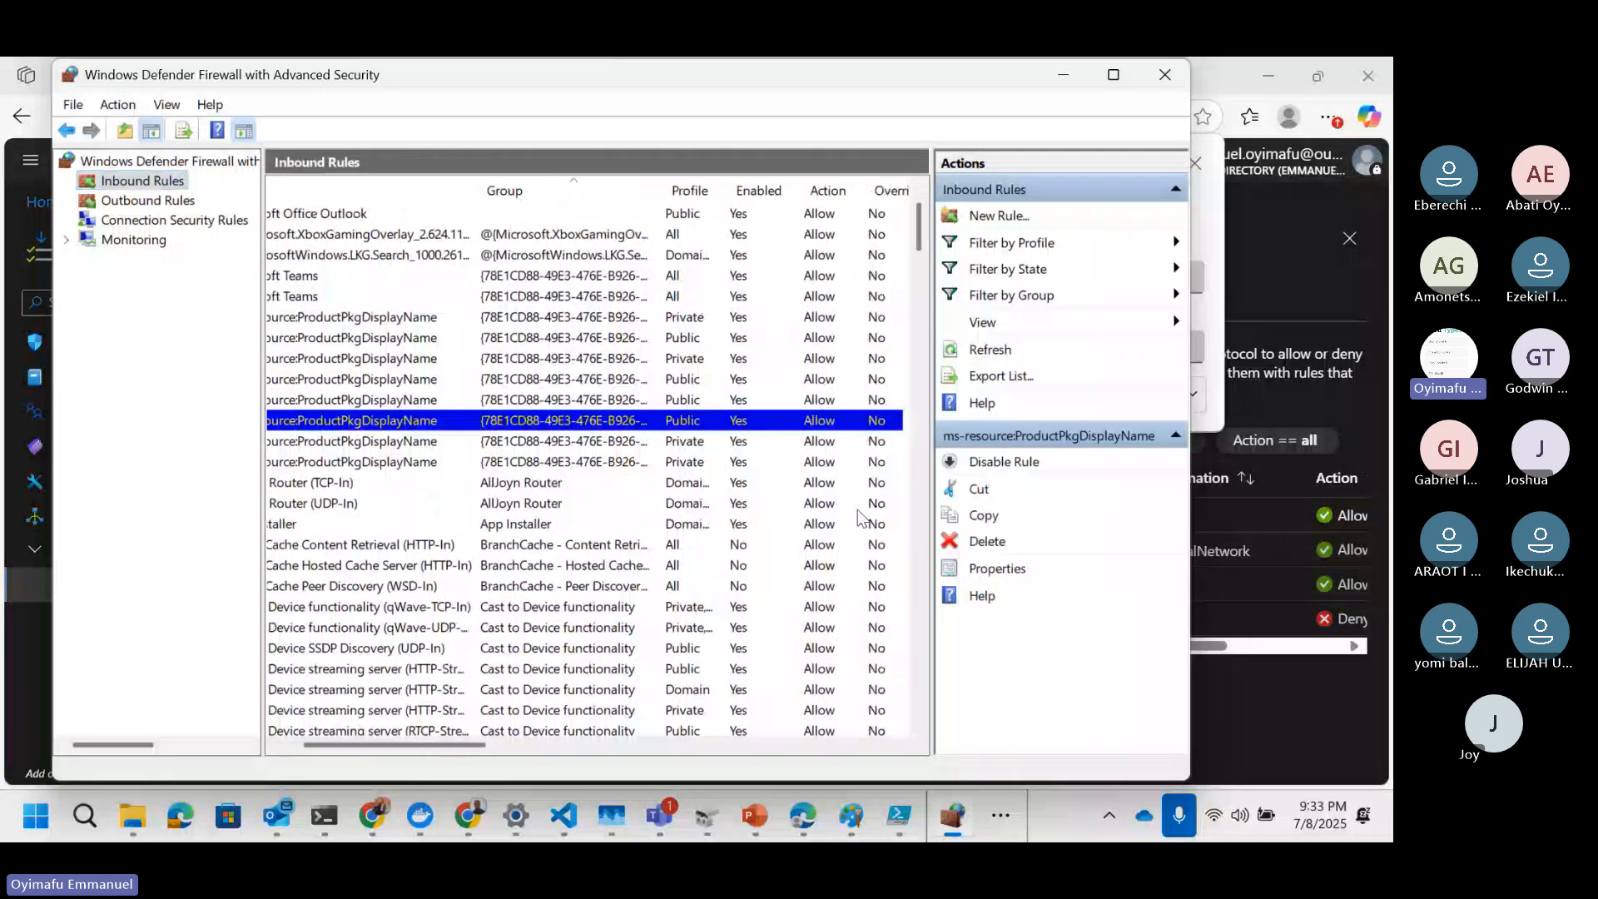
{"action": "scroll", "coordinate": [859, 516], "scroll_direction": "right", "scroll_amount": 2}
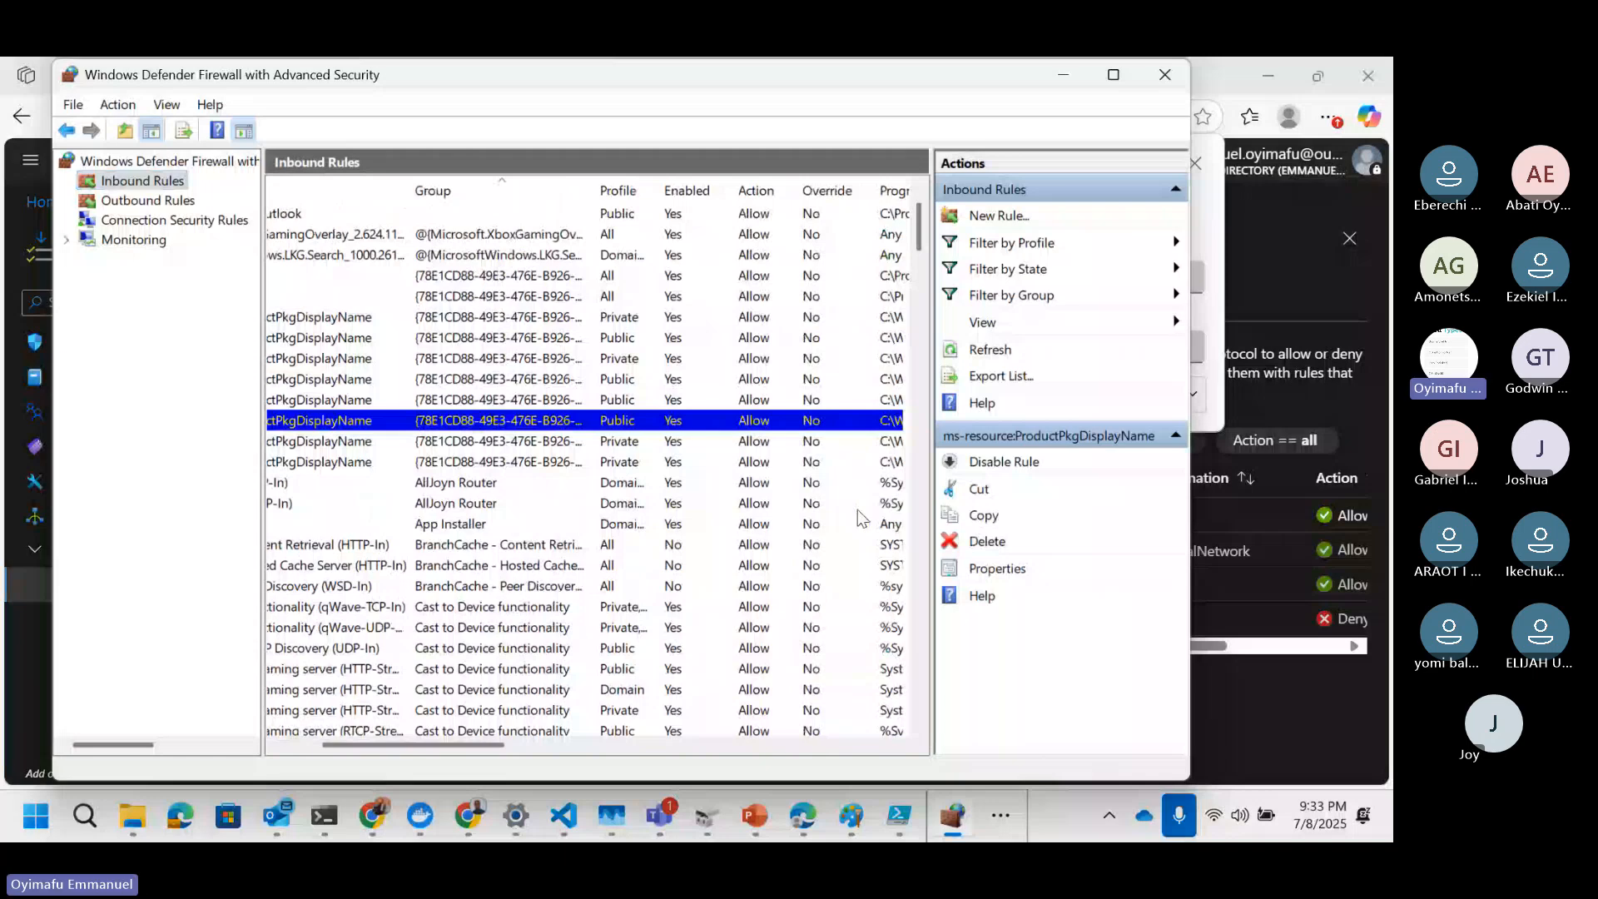
{"action": "scroll", "coordinate": [860, 515], "scroll_direction": "right", "scroll_amount": 1}
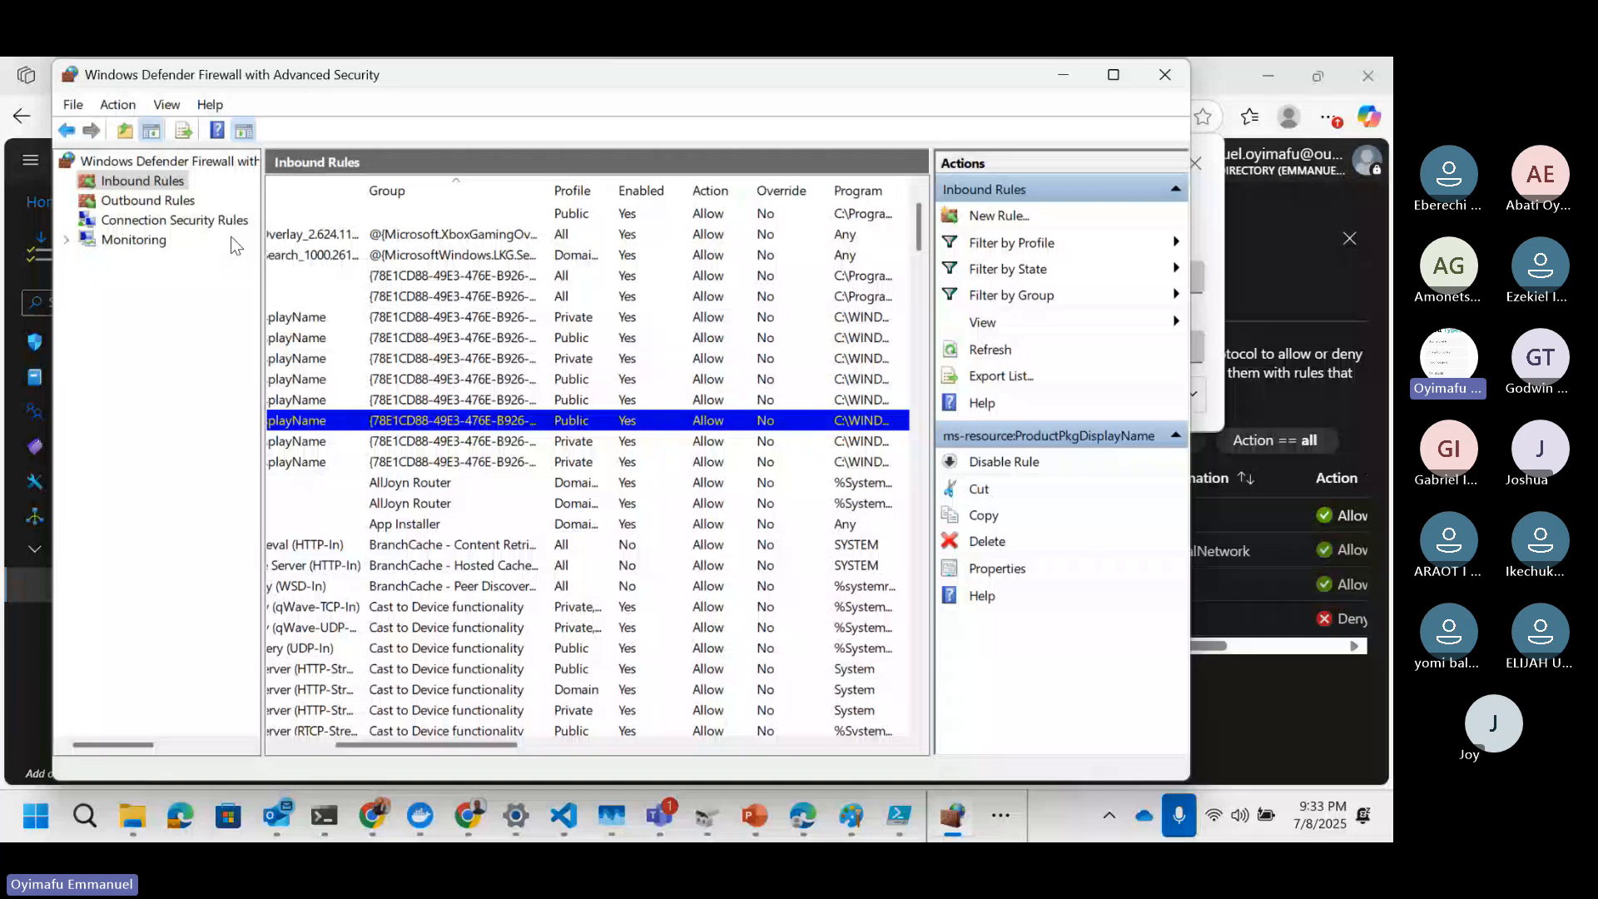
{"action": "scroll", "coordinate": [587, 433], "scroll_direction": "right", "scroll_amount": 2}
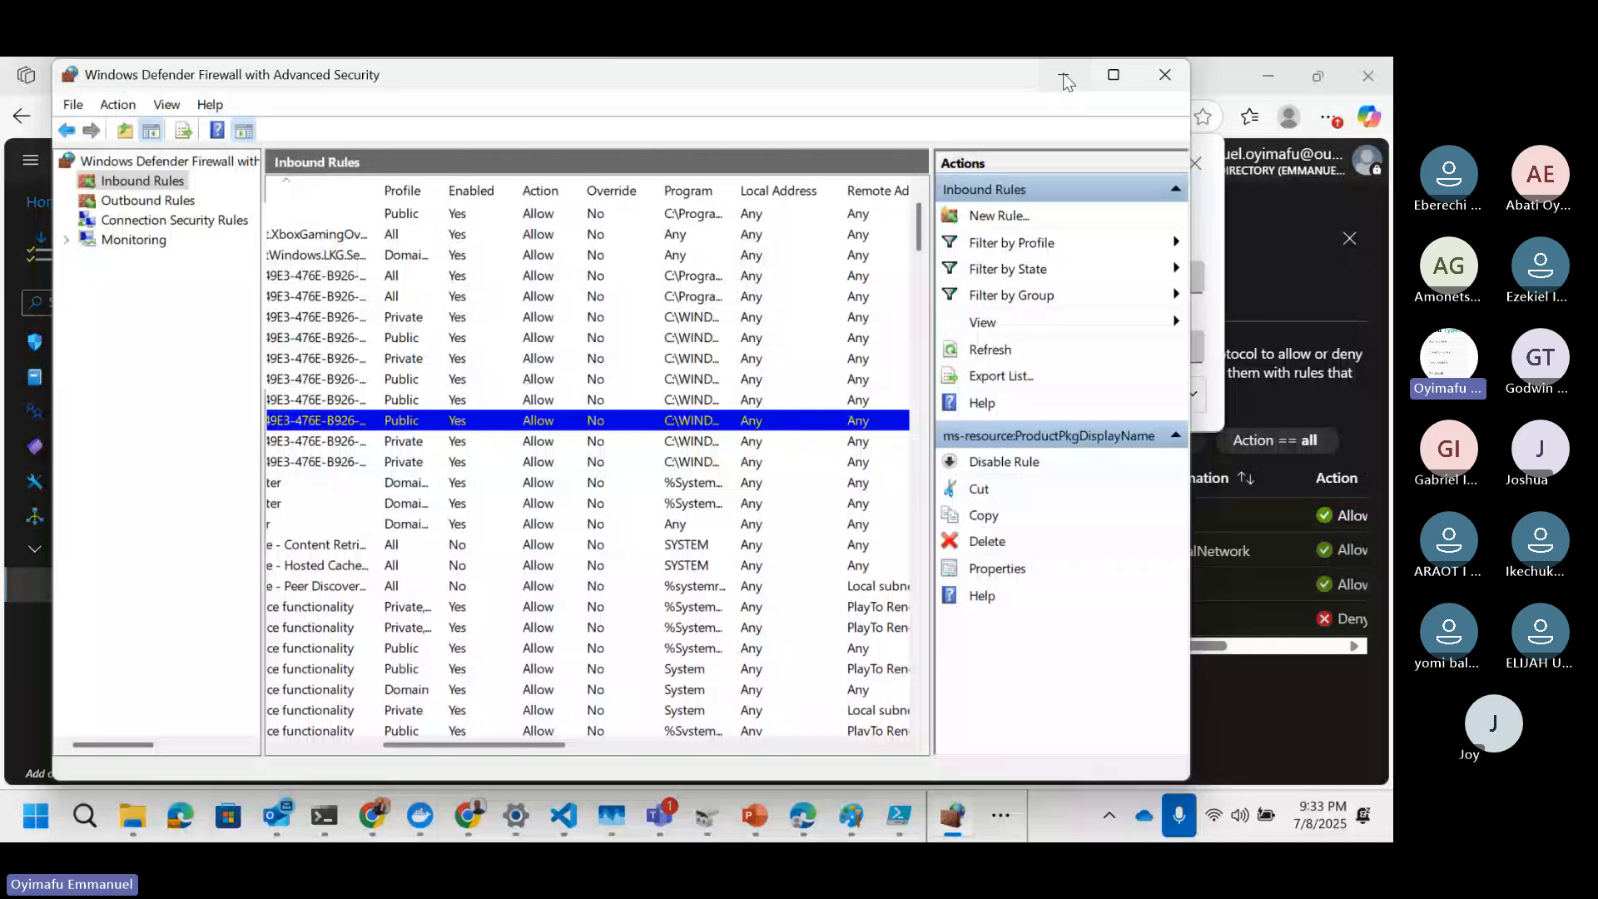
{"action": "left_click", "coordinate": [1065, 76]}
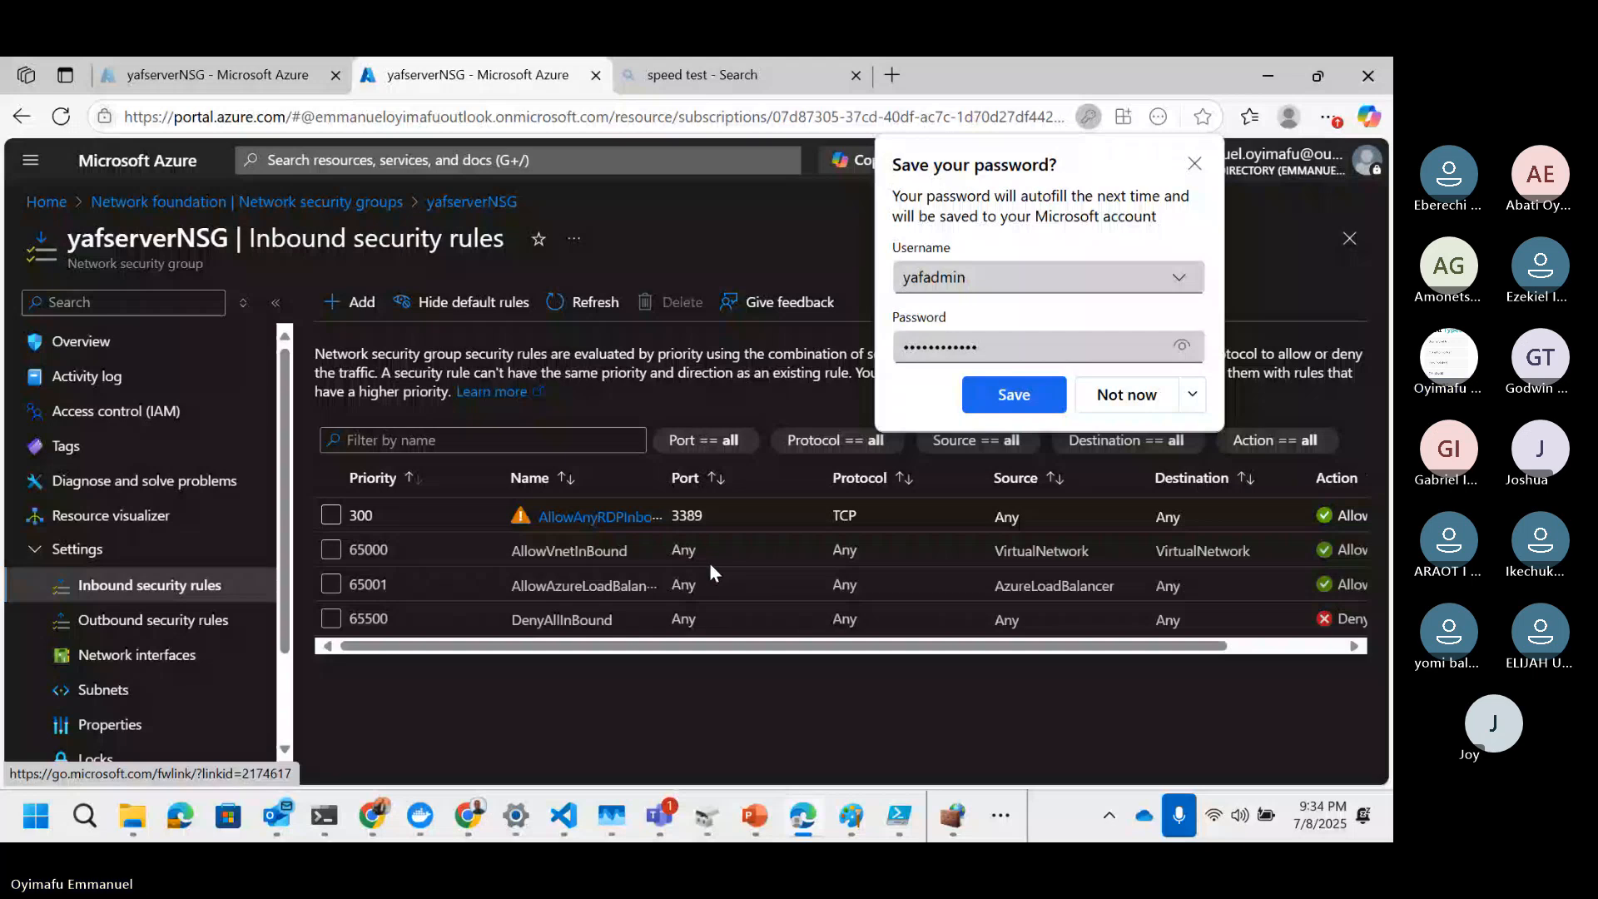
{"action": "left_click", "coordinate": [1123, 406]}
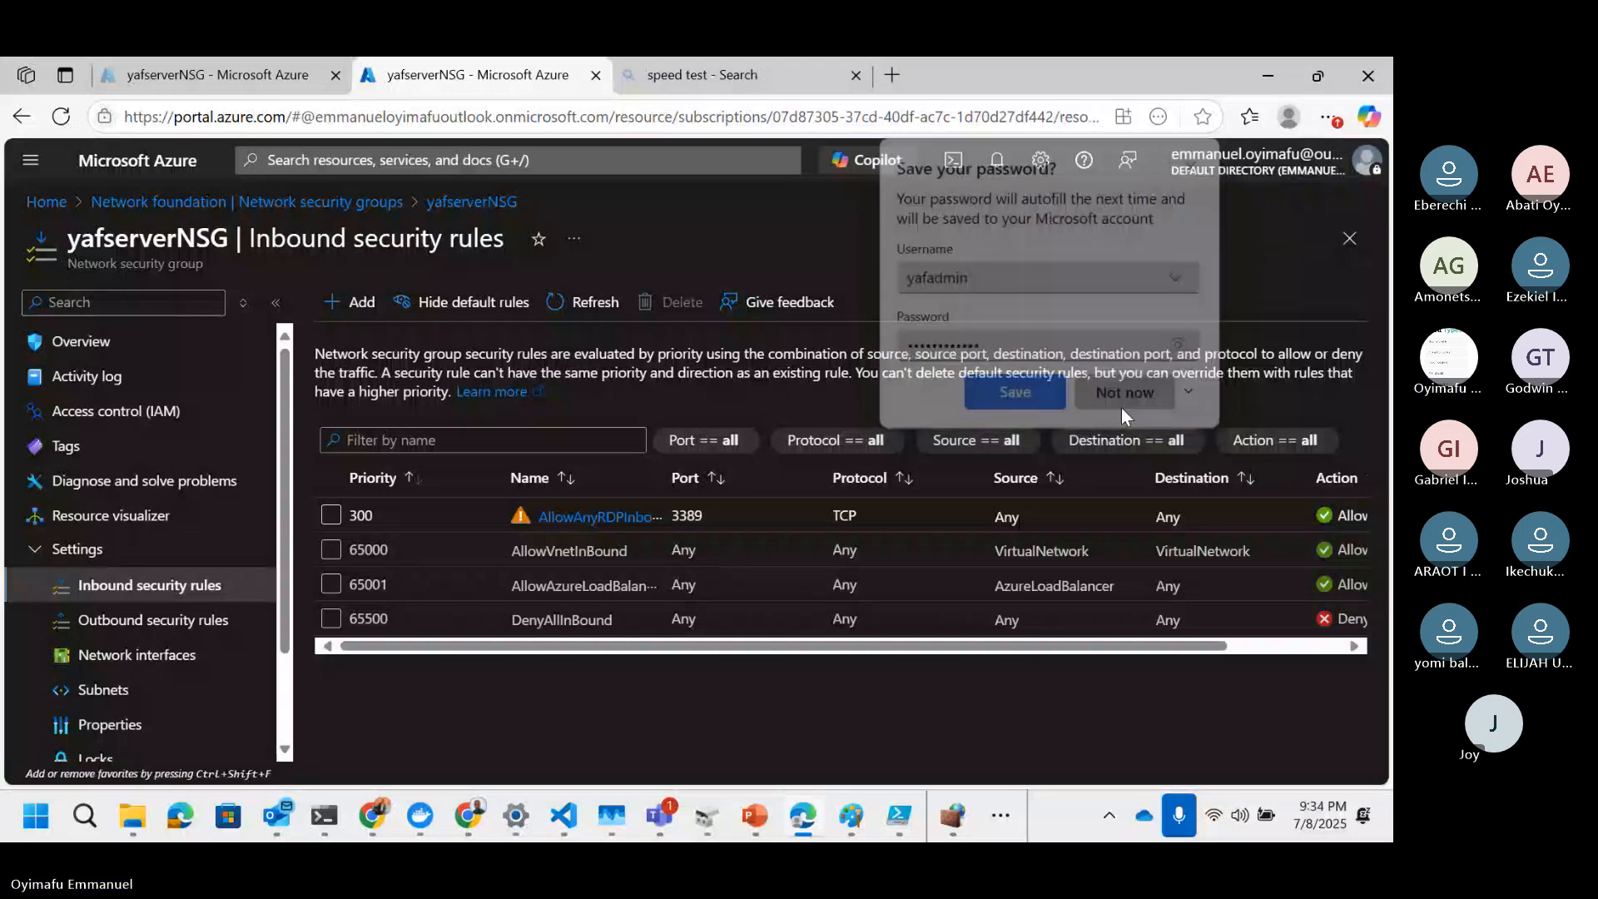